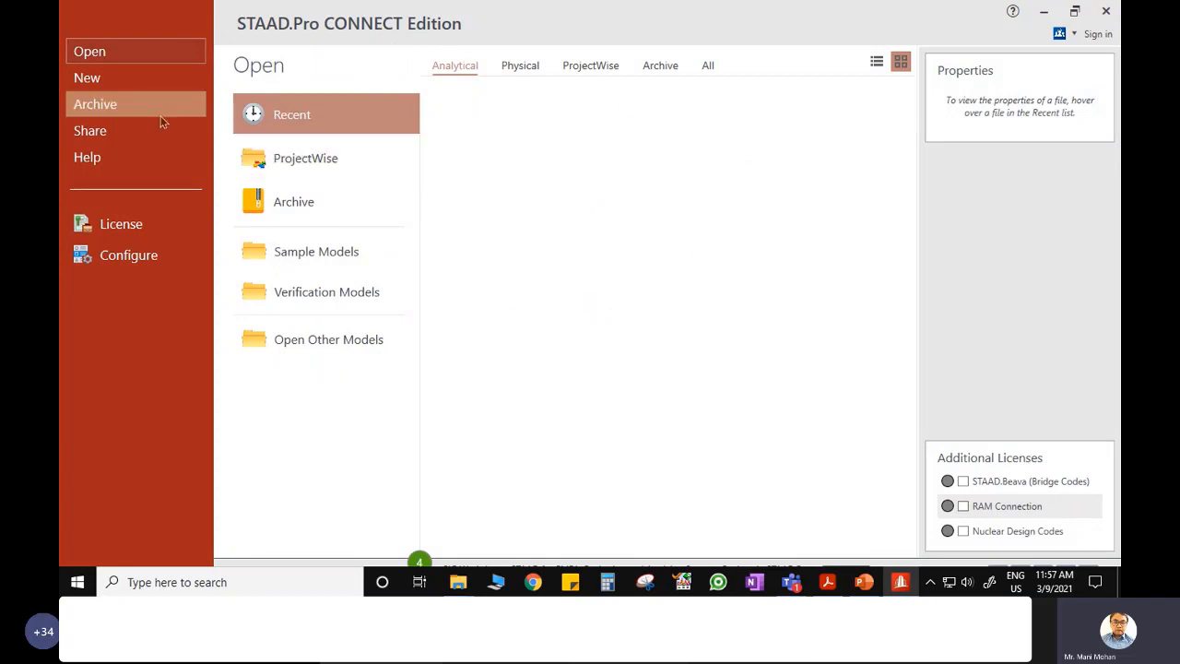
- Open the application configuration and set the base unit to Metric and the global axes to Y up
{"action": "left_click", "coordinate": [127, 92]}
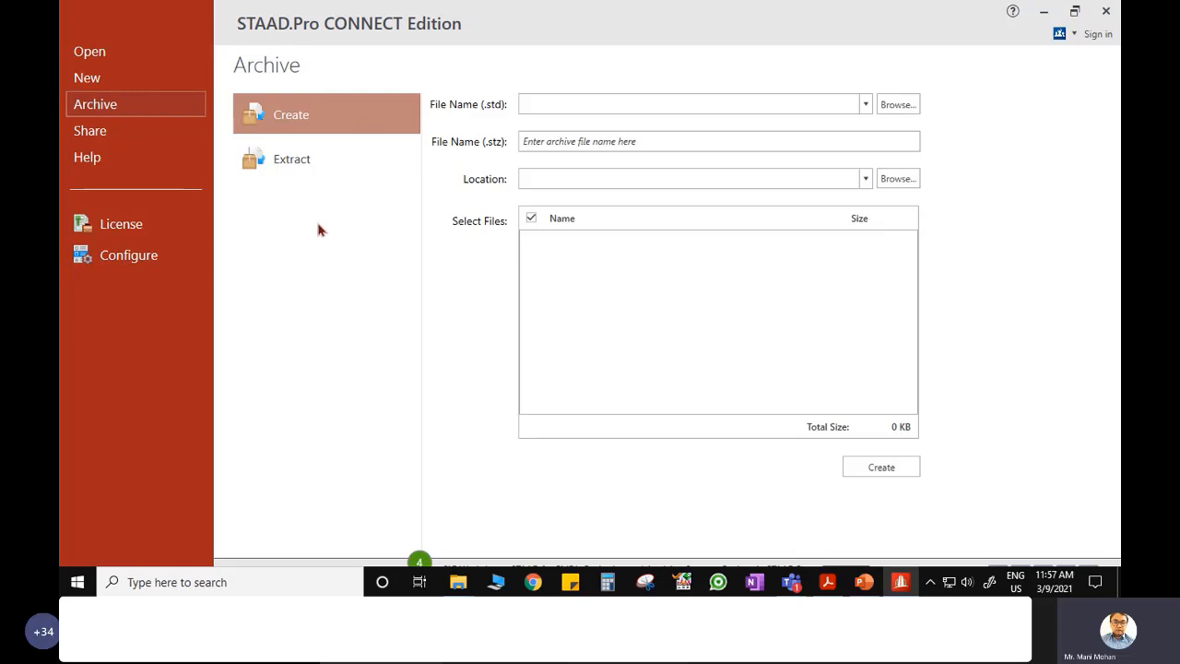
{"action": "left_click", "coordinate": [128, 258]}
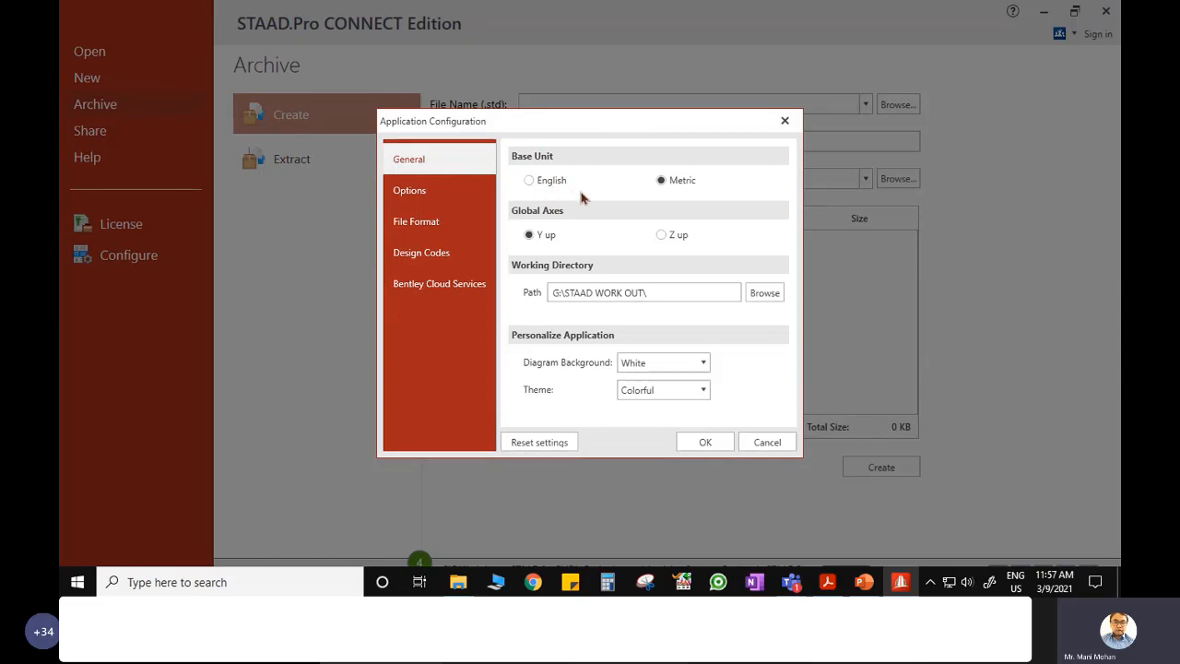
{"action": "left_click", "coordinate": [531, 182]}
{"action": "left_click", "coordinate": [661, 181]}
{"action": "left_click", "coordinate": [554, 242]}
{"action": "left_click", "coordinate": [529, 236]}
- Try Black as the diagram background, and set it back to White
{"action": "left_click", "coordinate": [670, 369]}
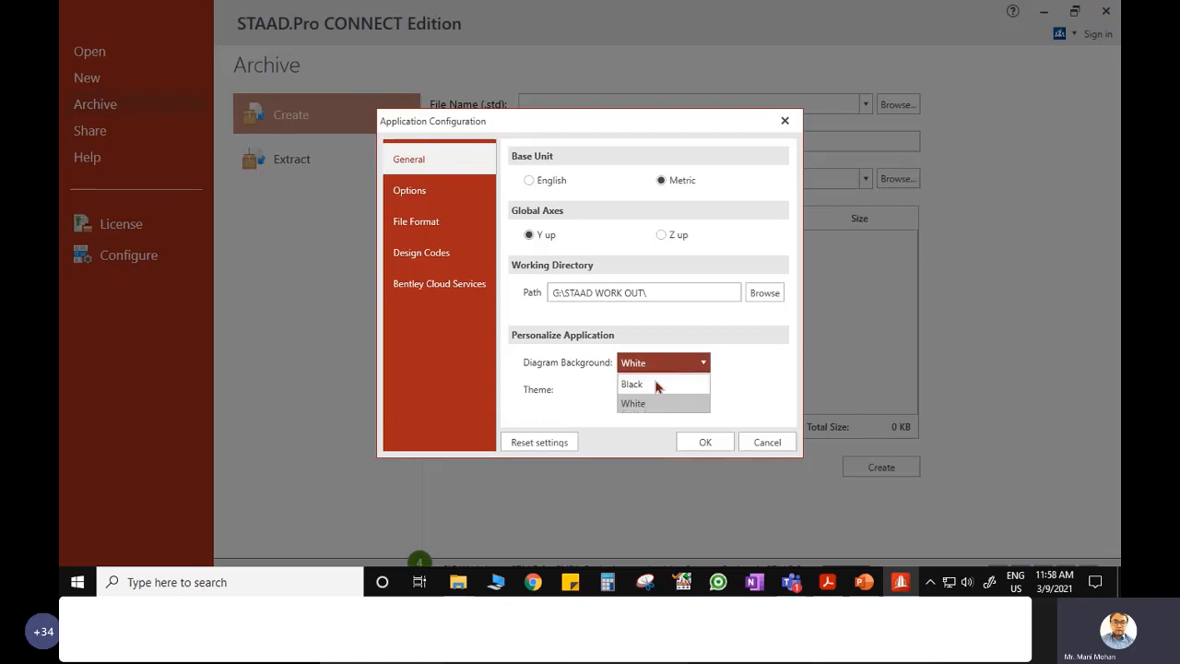
{"action": "left_click", "coordinate": [662, 365]}
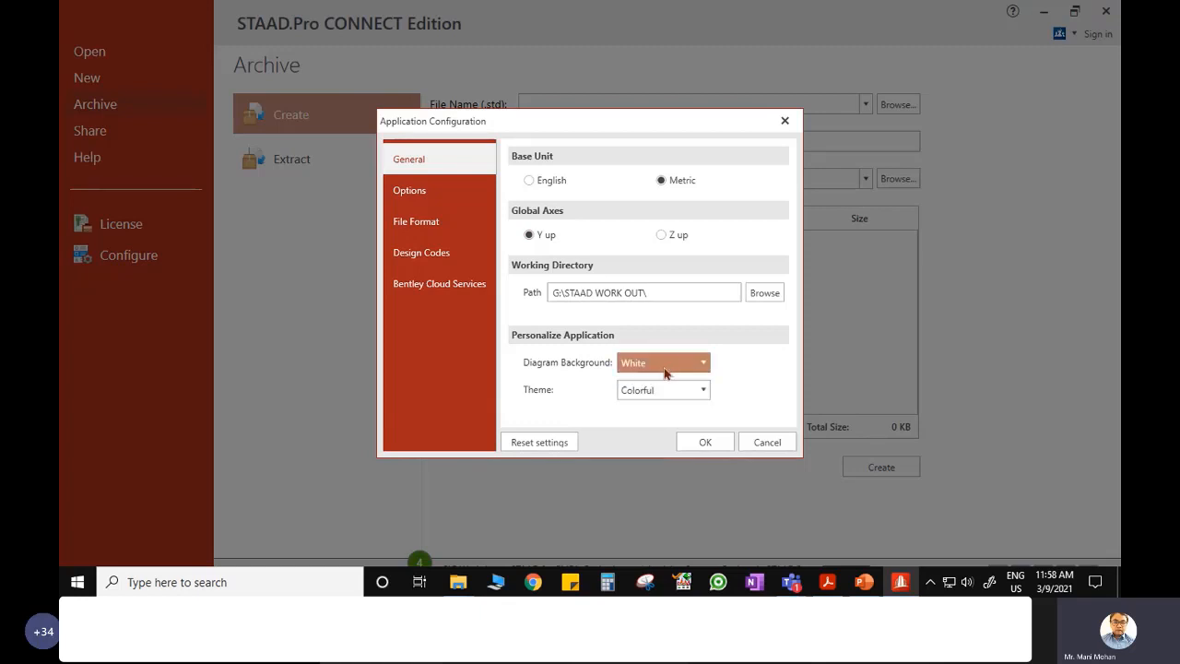
{"action": "left_click", "coordinate": [667, 367]}
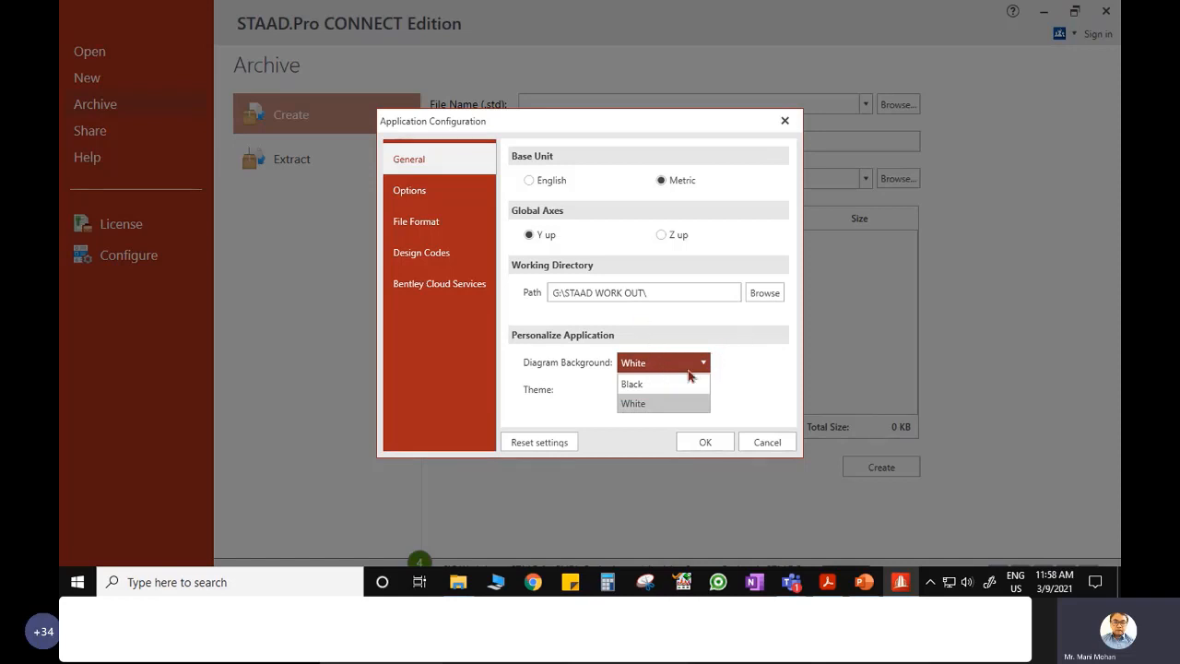
{"action": "left_click", "coordinate": [642, 393]}
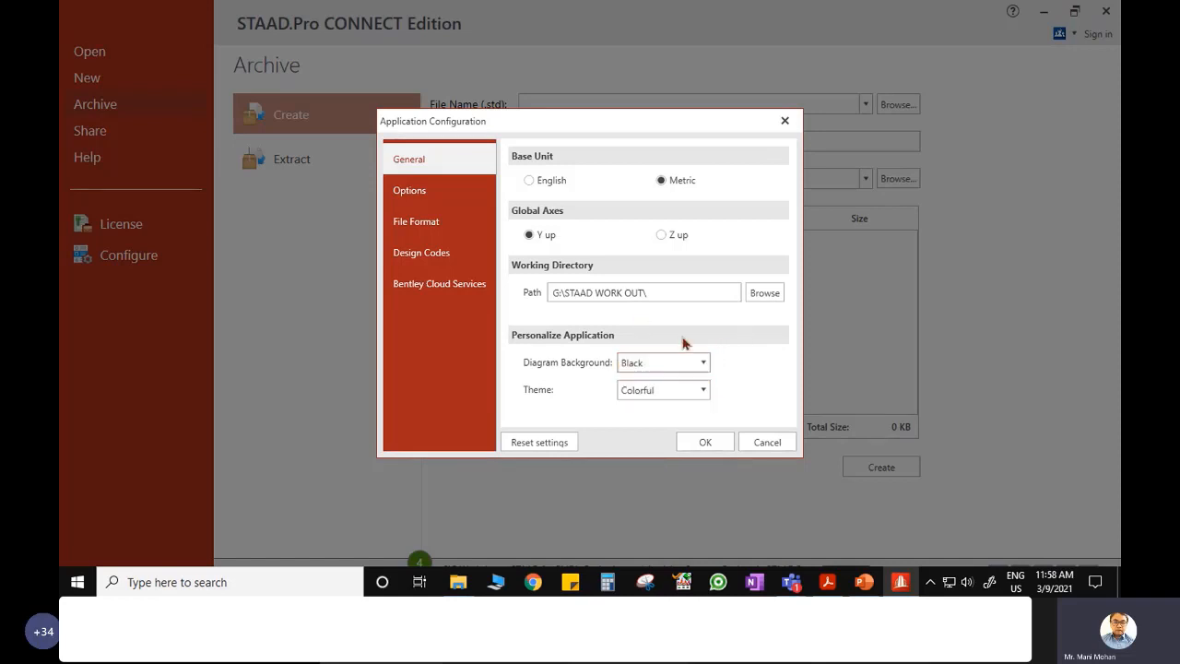
{"action": "left_click", "coordinate": [678, 369]}
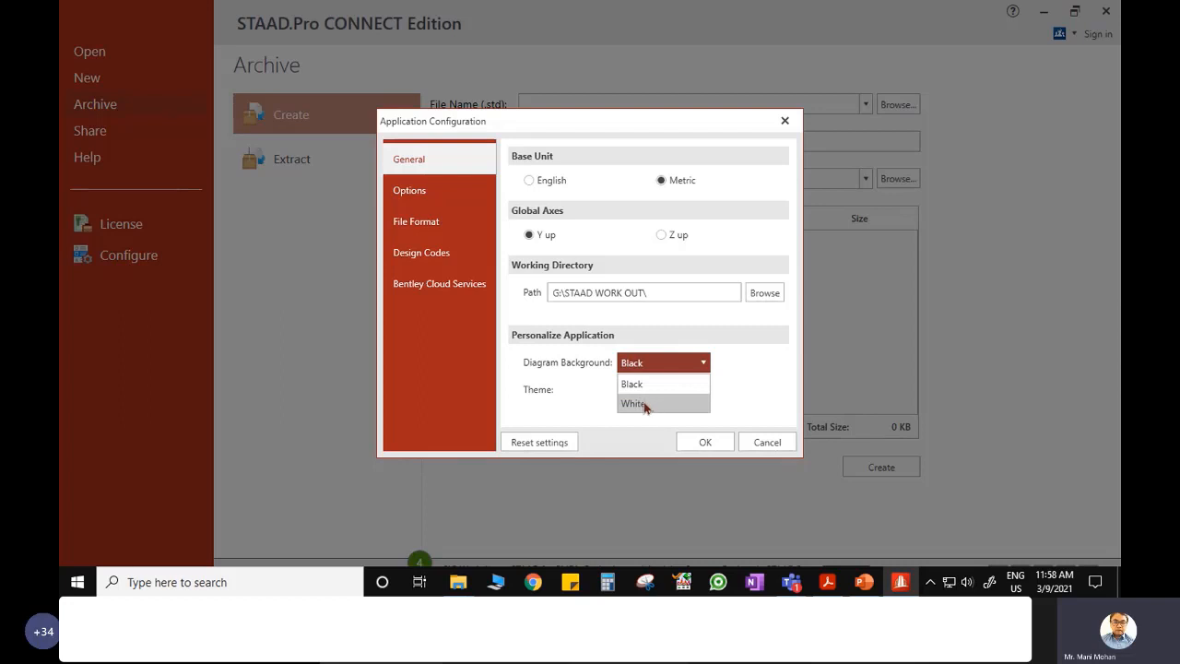
{"action": "left_click", "coordinate": [648, 403]}
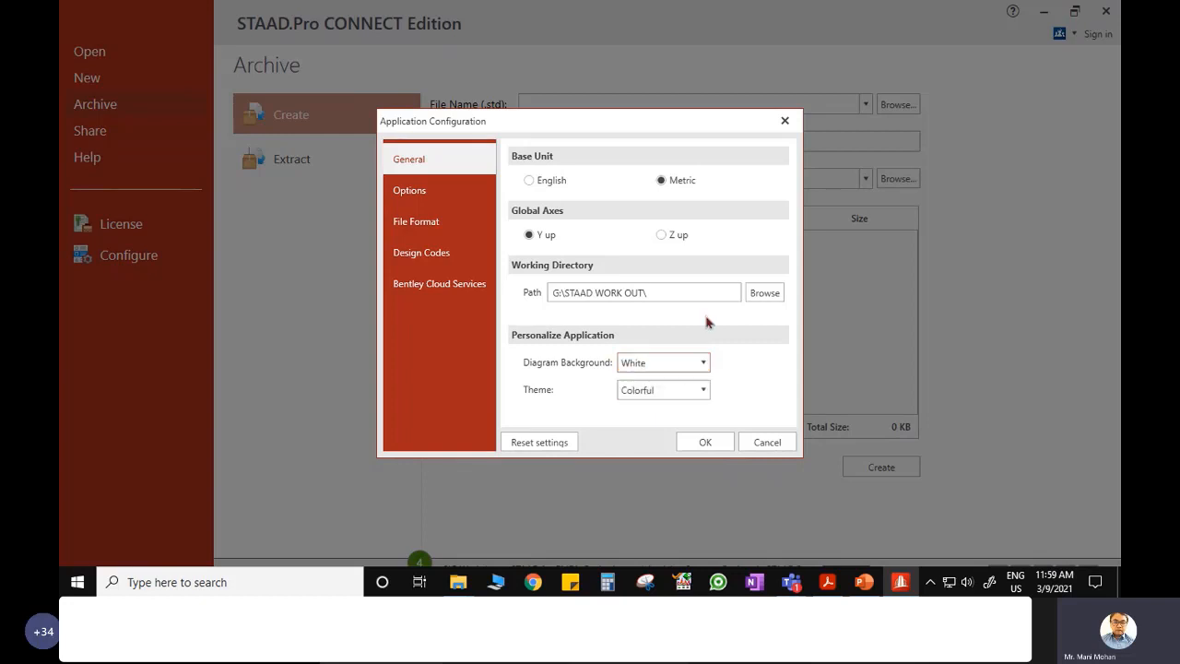
- Browse the default steel design codes and choose IS800 2007 LSD
{"action": "left_click", "coordinate": [429, 262]}
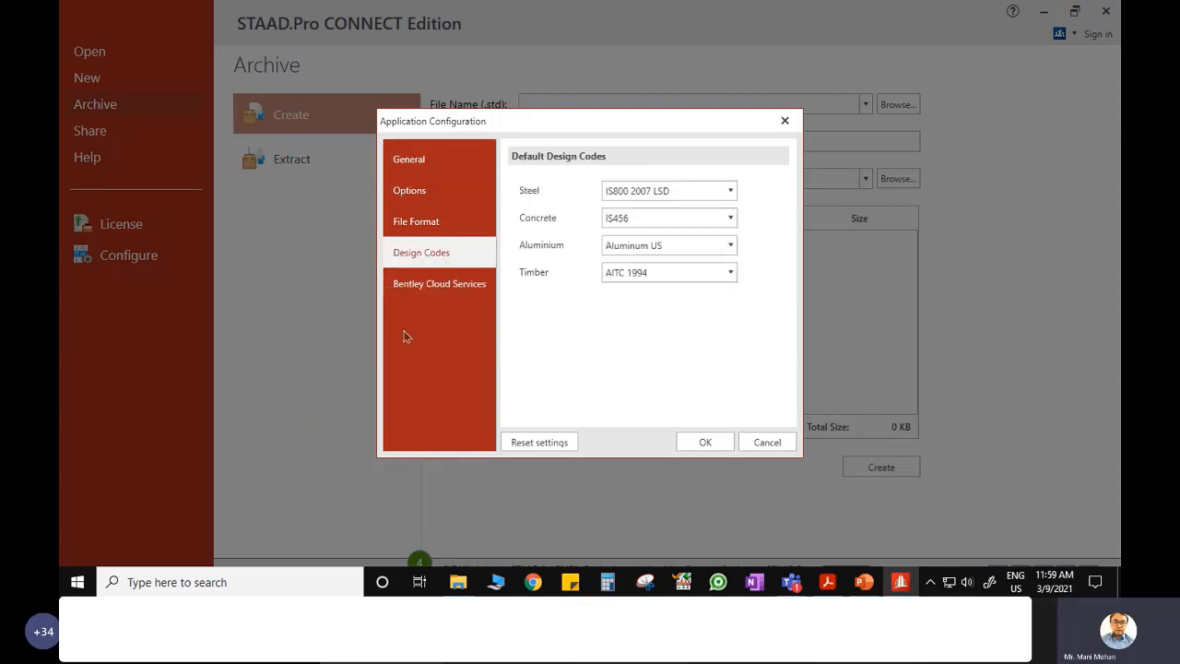
{"action": "left_click", "coordinate": [650, 191]}
{"action": "left_click_drag", "start_coordinate": [735, 315], "coordinate": [735, 235]}
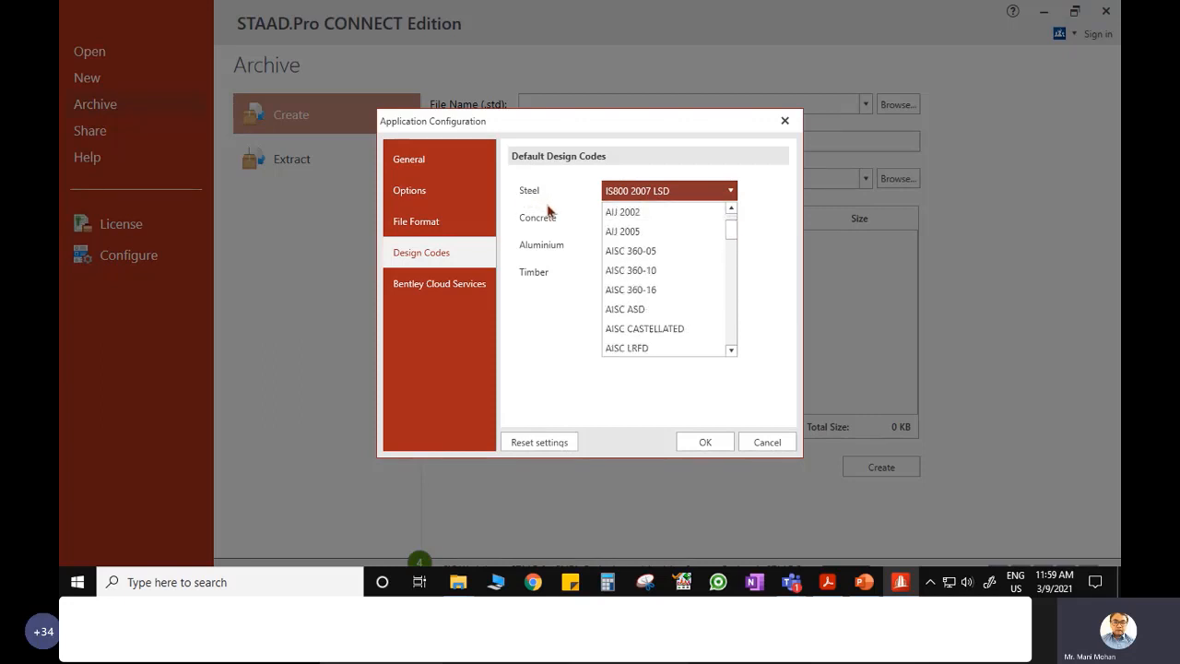
{"action": "left_click_drag", "start_coordinate": [733, 233], "coordinate": [742, 299]}
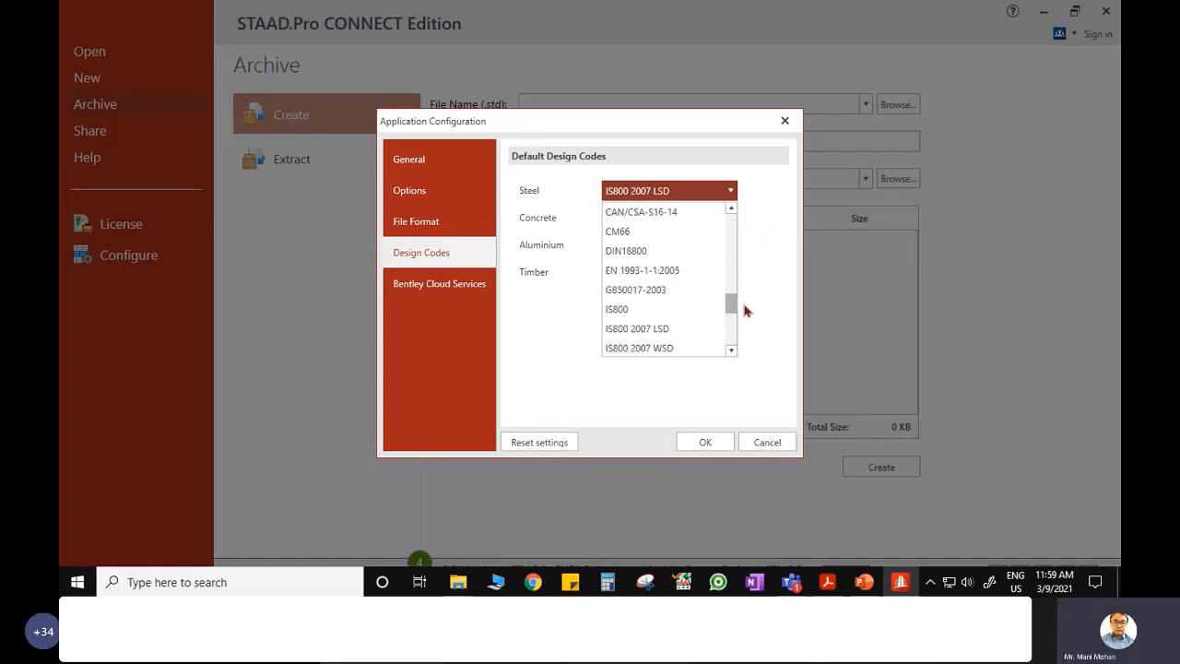
{"action": "scroll", "coordinate": [660, 318], "scroll_direction": "down", "scroll_amount": 4}
{"action": "left_click", "coordinate": [734, 212]}
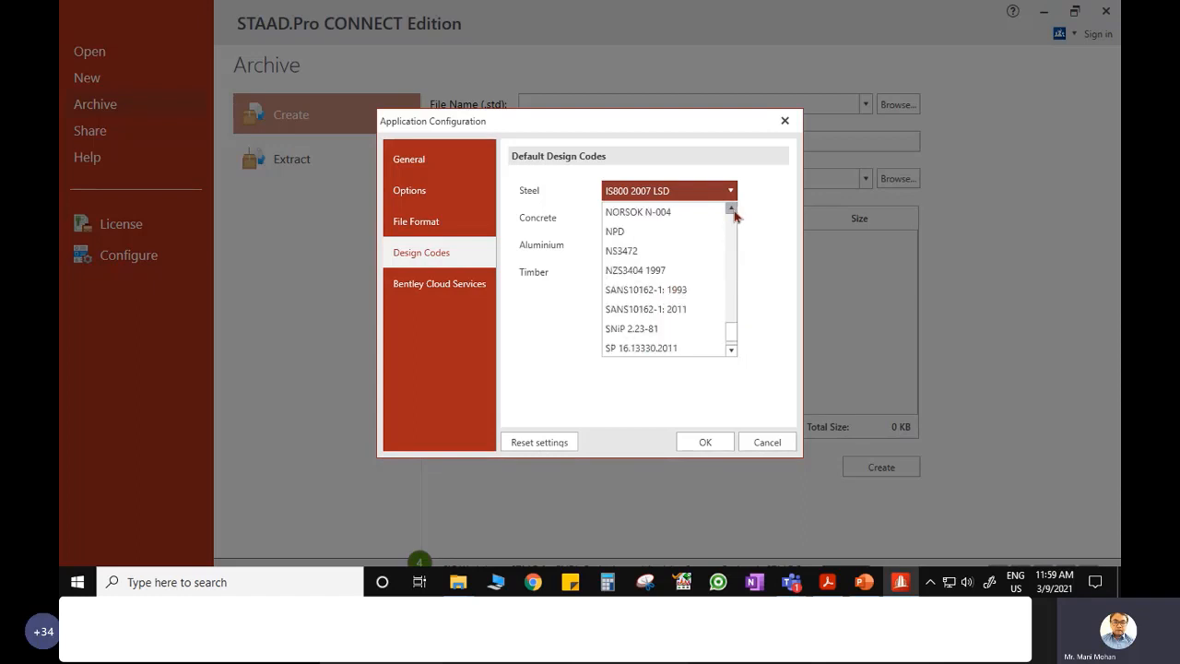
{"action": "scroll", "coordinate": [669, 345], "scroll_direction": "down", "scroll_amount": 5}
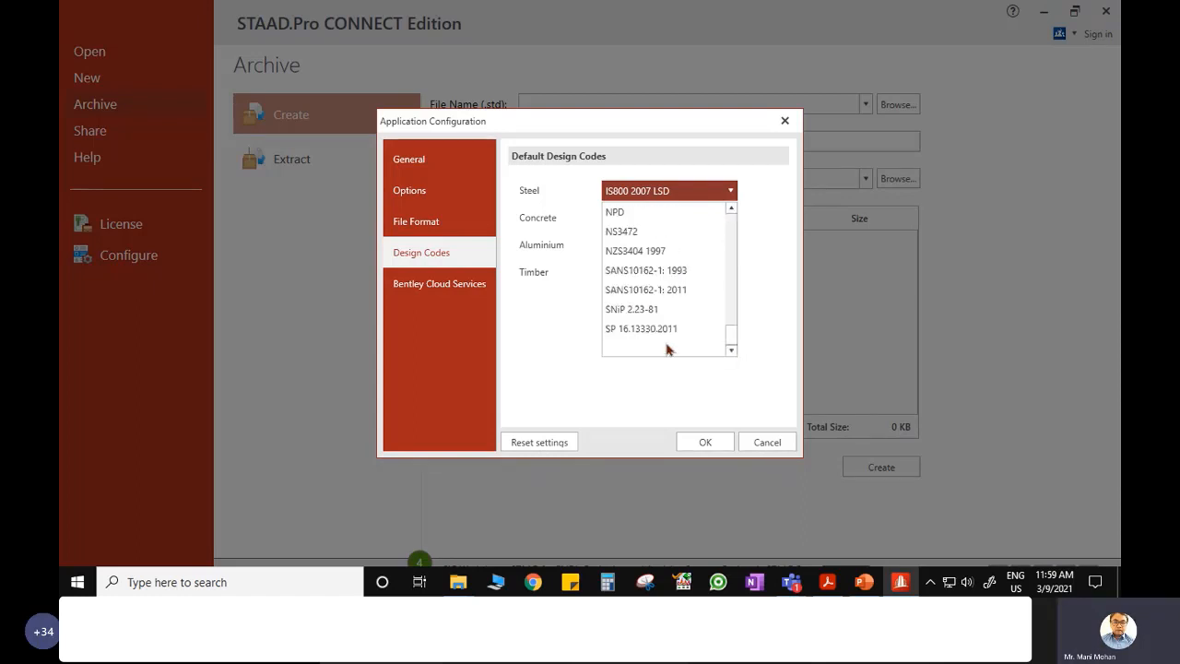
{"action": "left_click", "coordinate": [732, 212]}
{"action": "scroll", "coordinate": [710, 217], "scroll_direction": "up", "scroll_amount": 2}
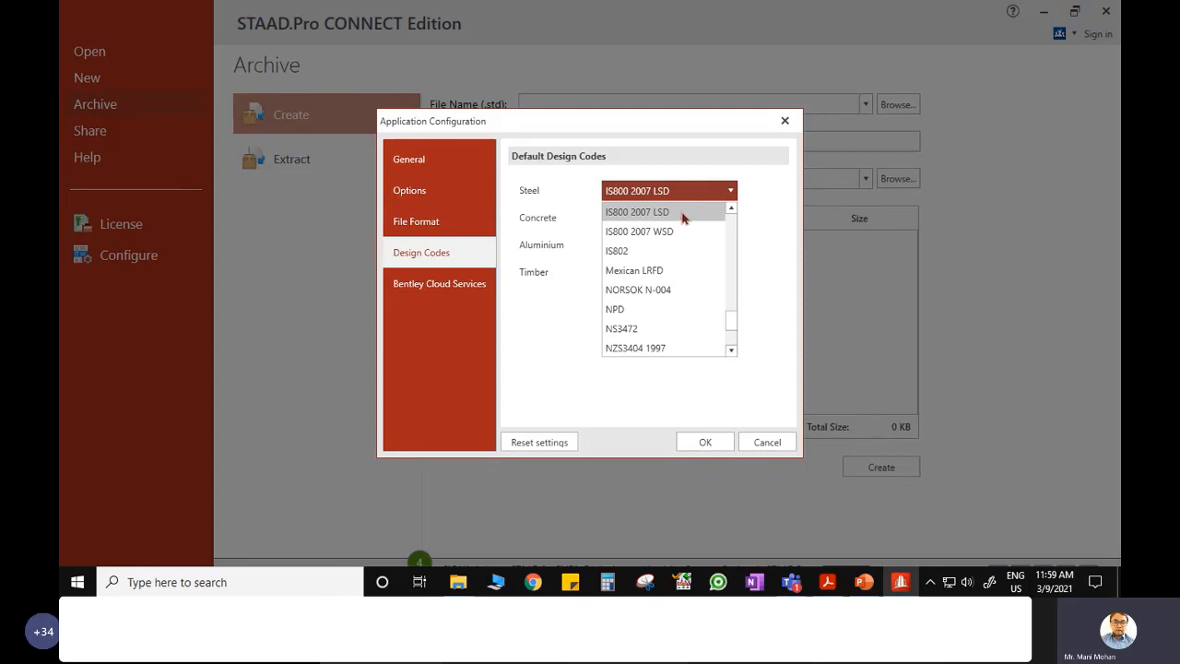
{"action": "left_click", "coordinate": [683, 218]}
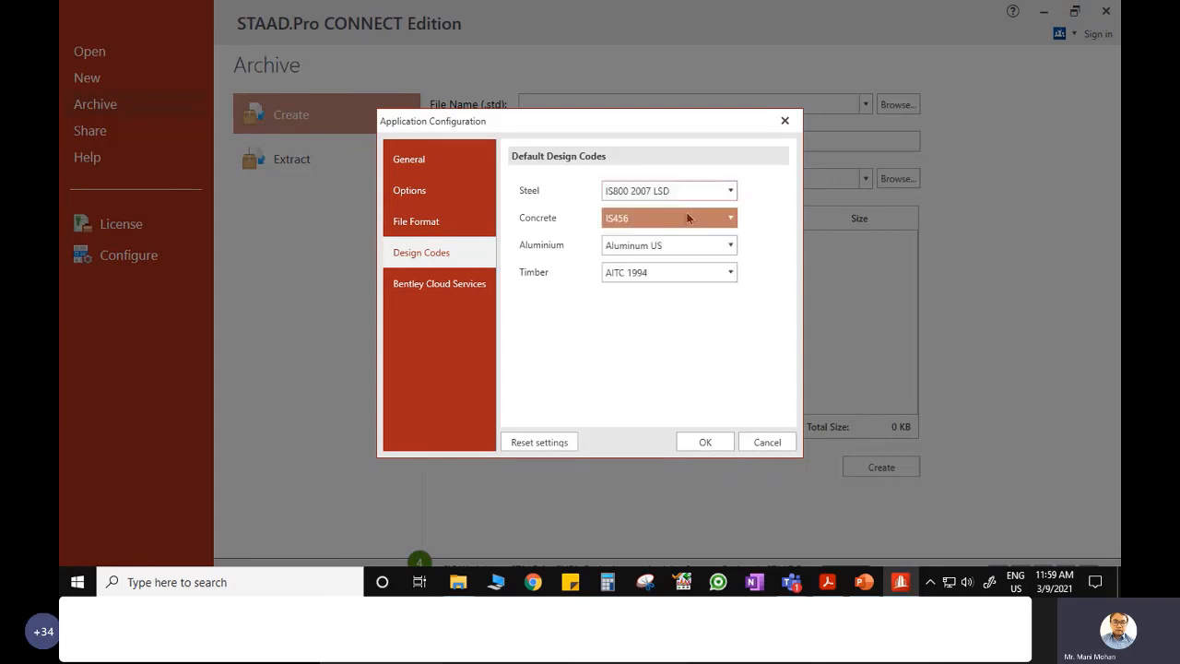
- Choose IS456 as the default concrete design code
{"action": "left_click", "coordinate": [680, 222]}
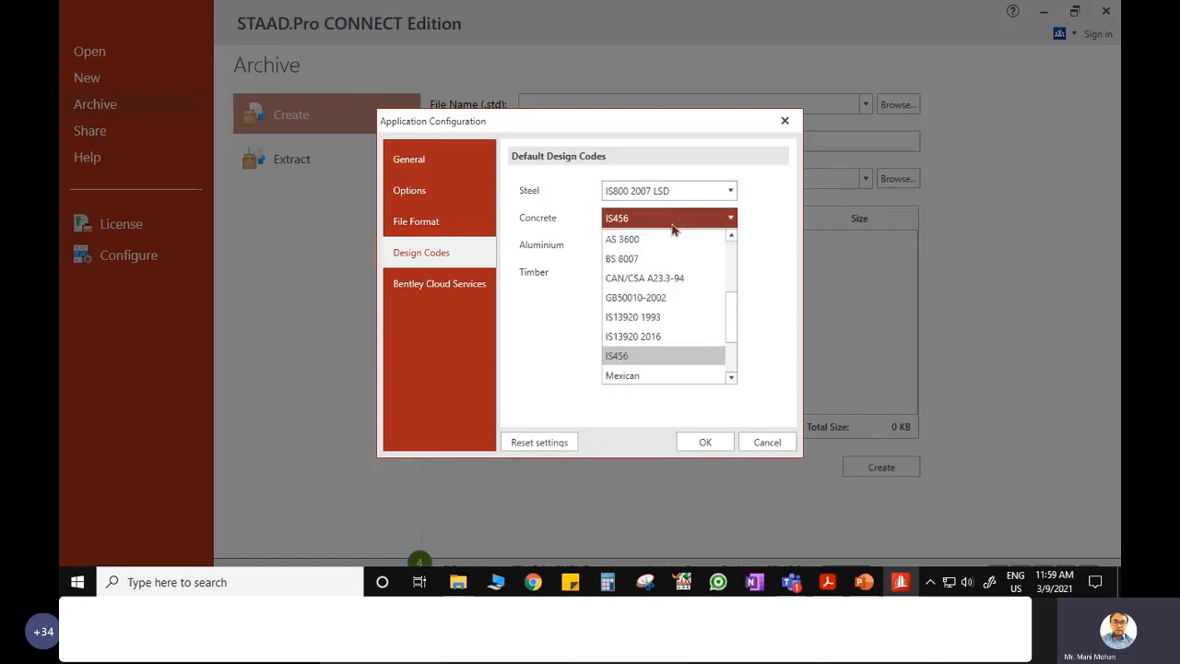
{"action": "scroll", "coordinate": [658, 369], "scroll_direction": "up", "scroll_amount": 1}
{"action": "scroll", "coordinate": [657, 373], "scroll_direction": "down", "scroll_amount": 2}
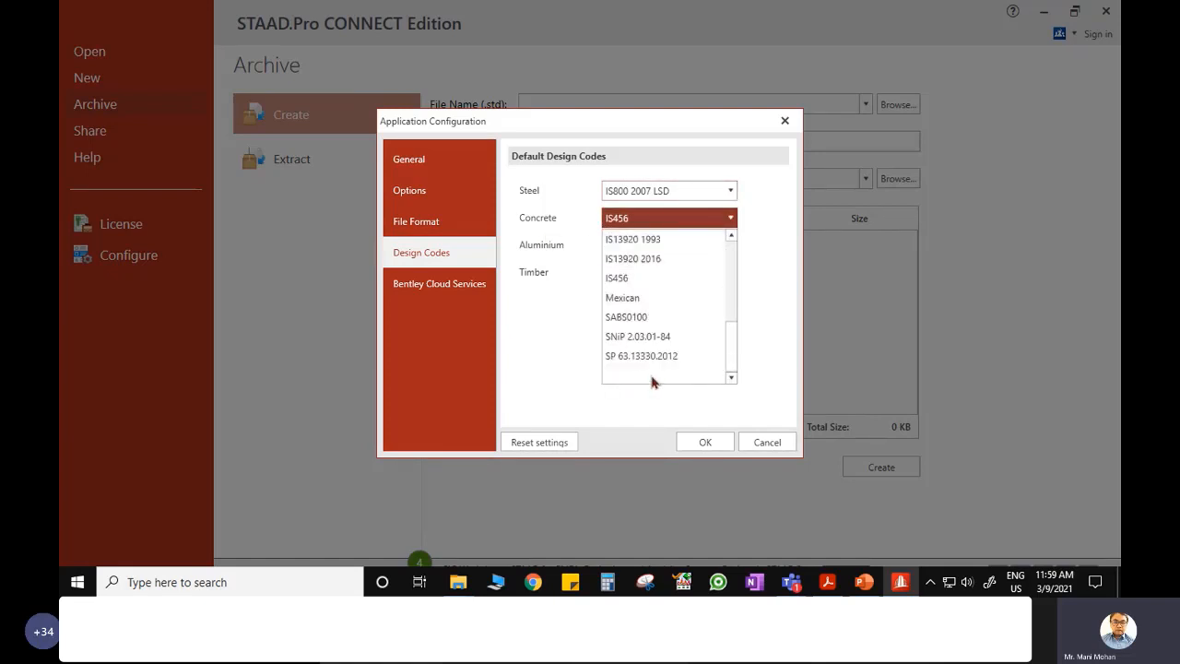
{"action": "left_click", "coordinate": [642, 280]}
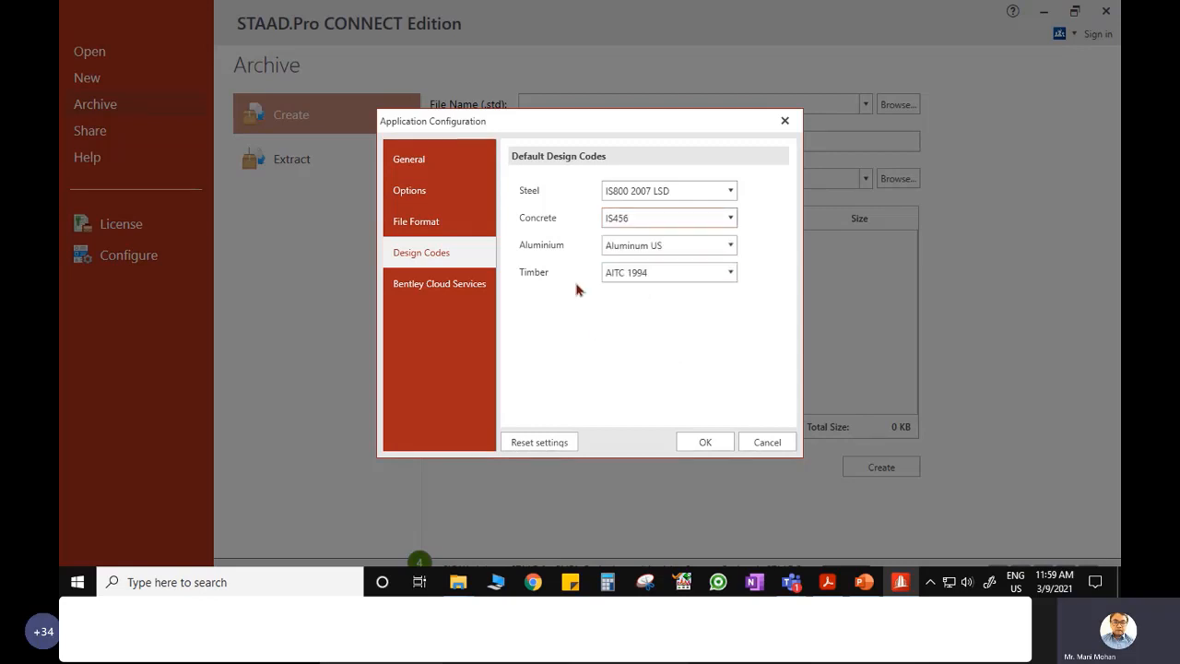
- Check the design code options for aluminium and timber, and accept the application configuration
{"action": "left_click", "coordinate": [730, 247]}
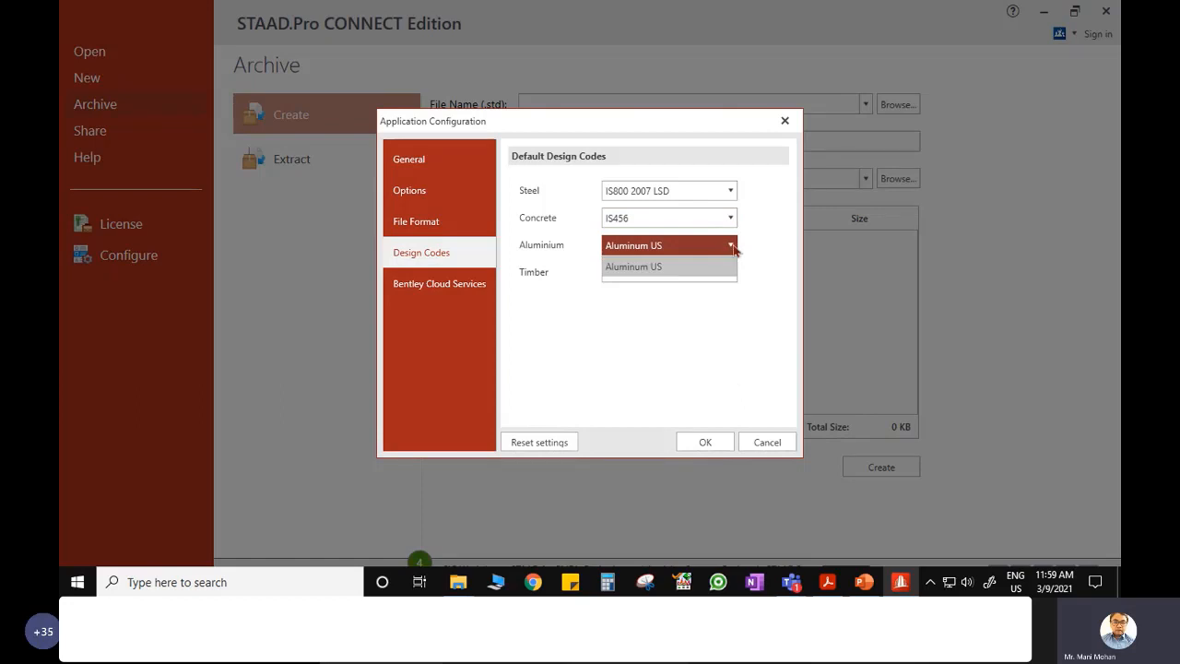
{"action": "left_click", "coordinate": [757, 248]}
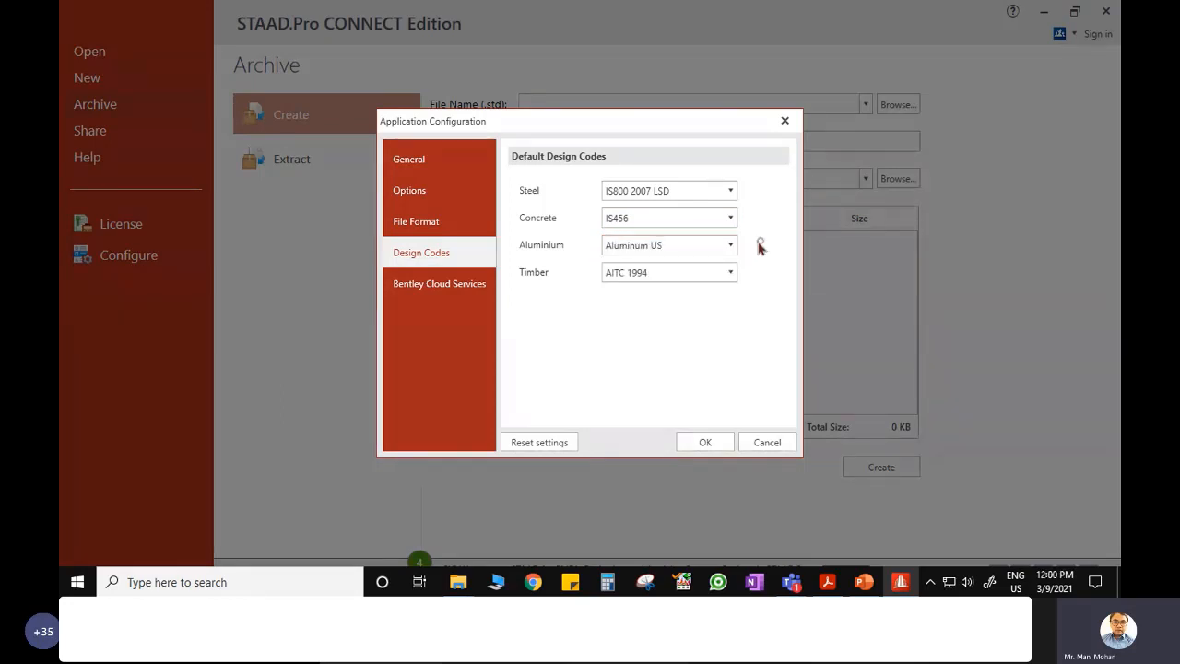
{"action": "left_click", "coordinate": [697, 277]}
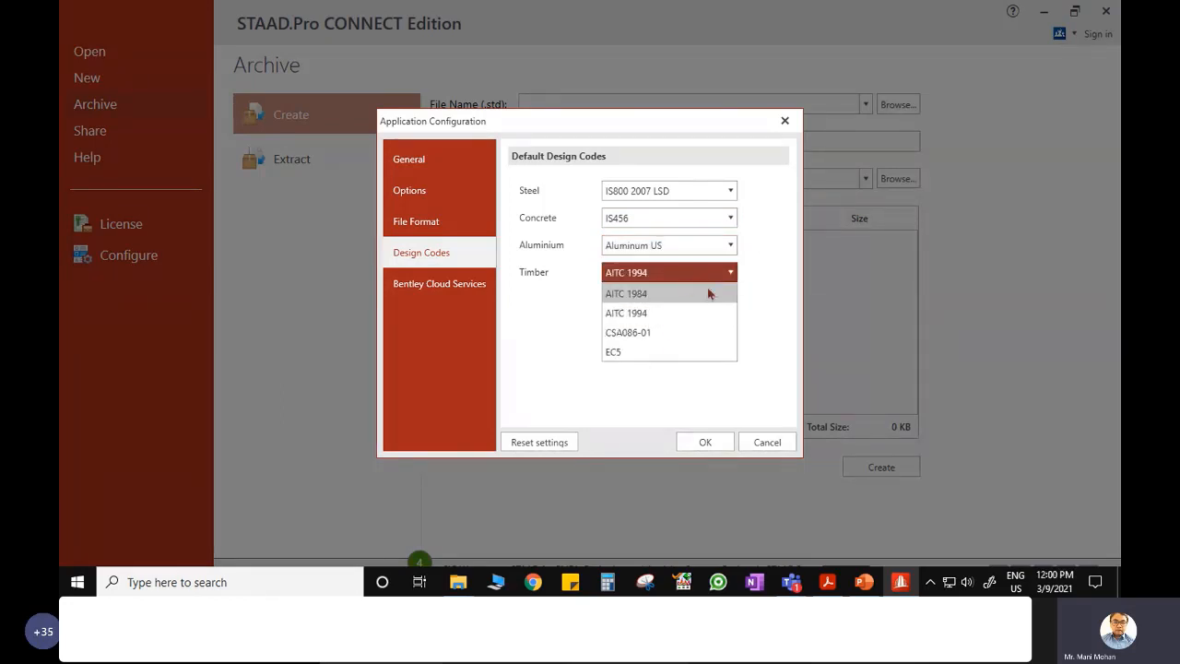
{"action": "left_click", "coordinate": [732, 276]}
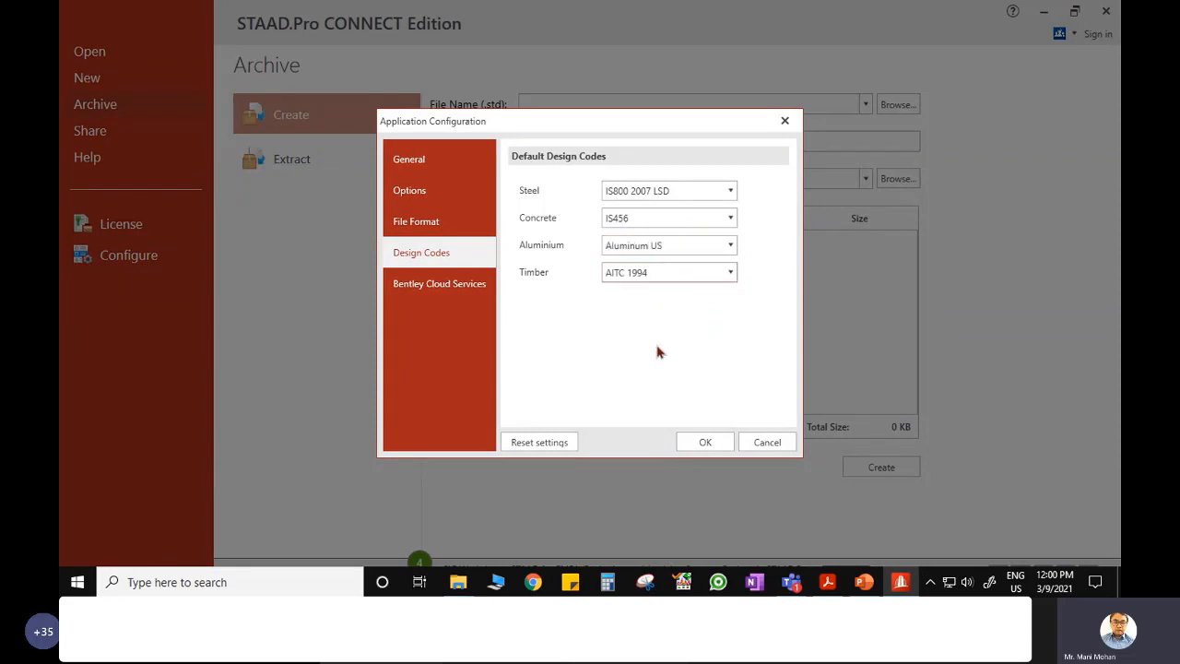
{"action": "left_click", "coordinate": [707, 444]}
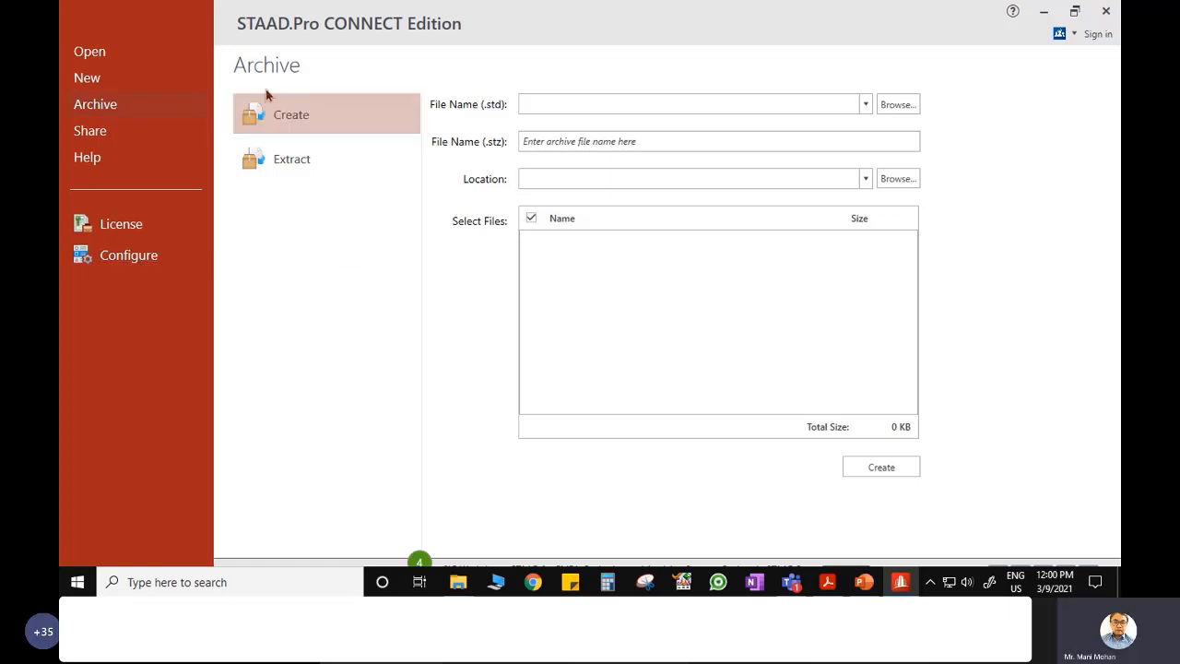
- Start a new model and set its file name to model1
{"action": "left_click", "coordinate": [125, 81]}
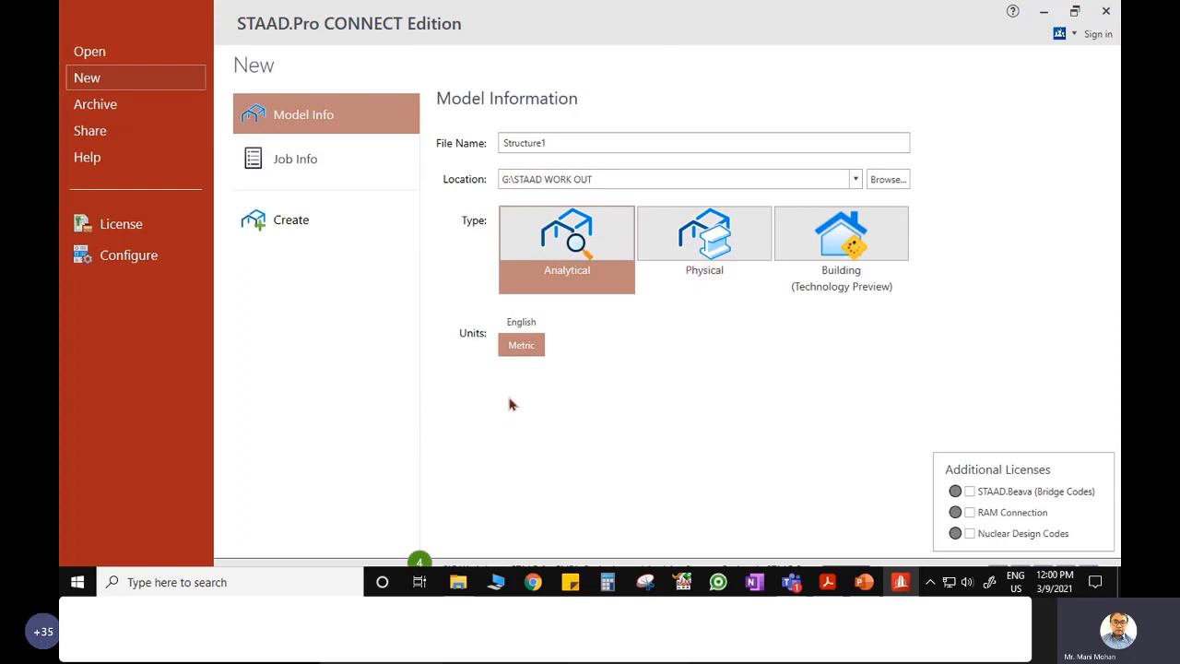
{"action": "left_click", "coordinate": [554, 142]}
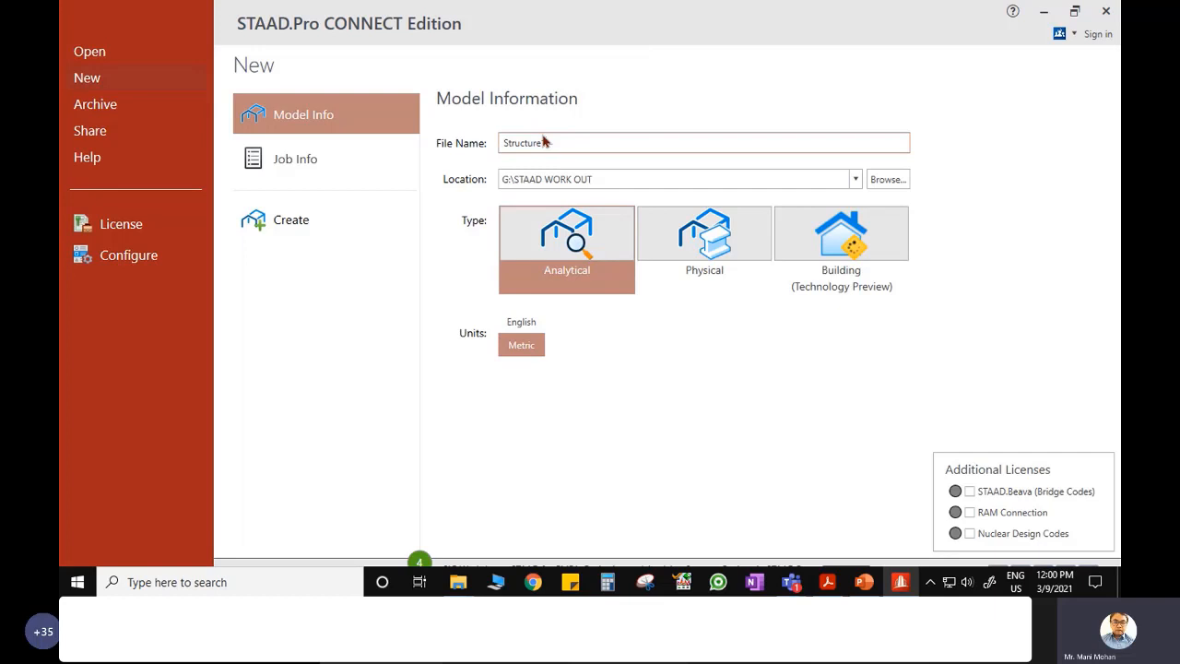
{"action": "key", "text": "BackSpace"}
{"action": "key", "text": "BackSpace"}
{"action": "key", "text": "BackSpace"}
{"action": "key", "text": "BackSpace"}
{"action": "key", "text": "BackSpace"}
{"action": "key", "text": "BackSpace"}
{"action": "key", "text": "BackSpace"}
{"action": "key", "text": "BackSpace"}
{"action": "key", "text": "BackSpace"}
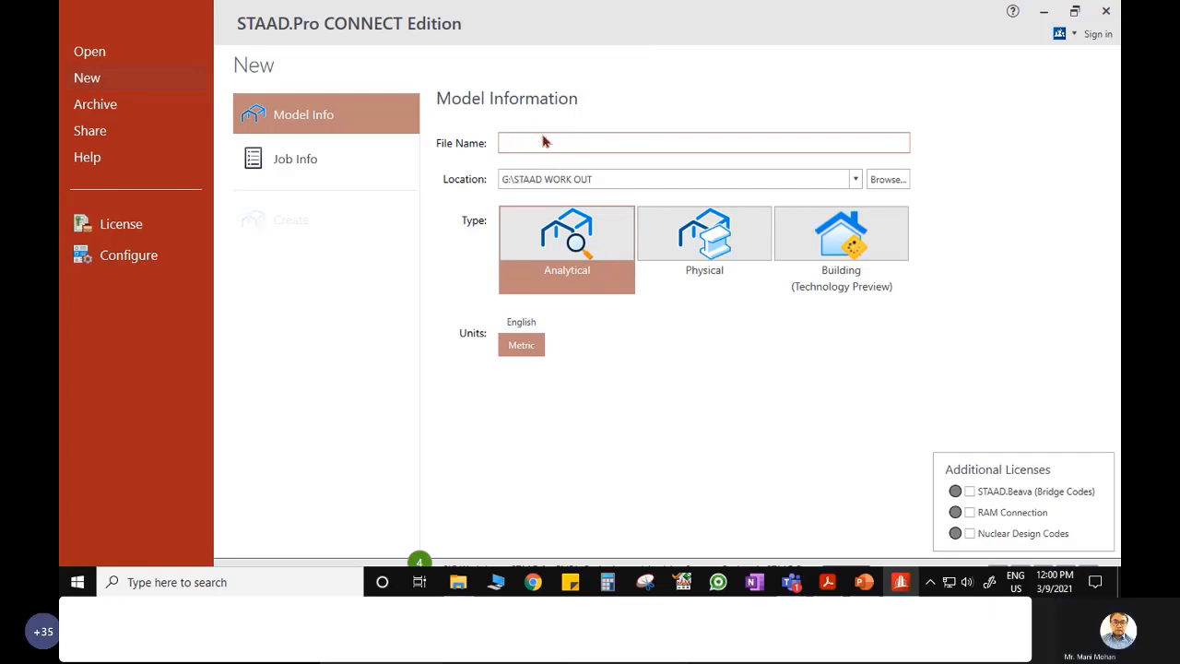
{"action": "type", "text": "model1"}
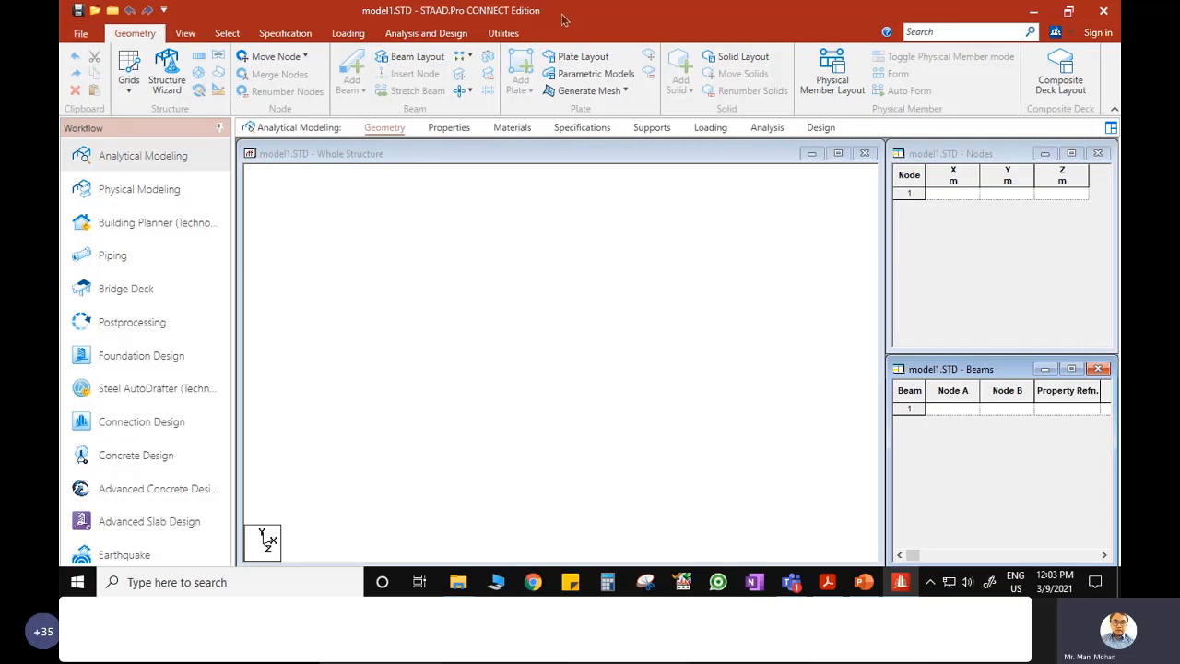
- Examine the commands available for viewing, selection, specification, loading, analysis and design, utilities and geometry
{"action": "left_click", "coordinate": [186, 35]}
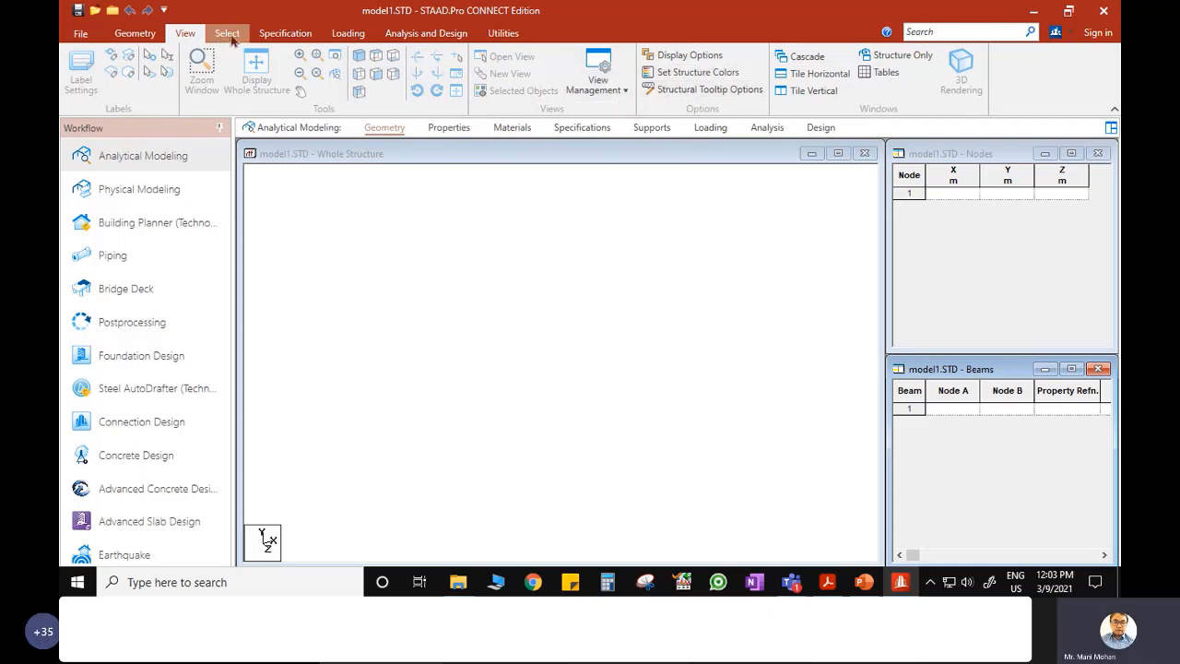
{"action": "left_click", "coordinate": [231, 39]}
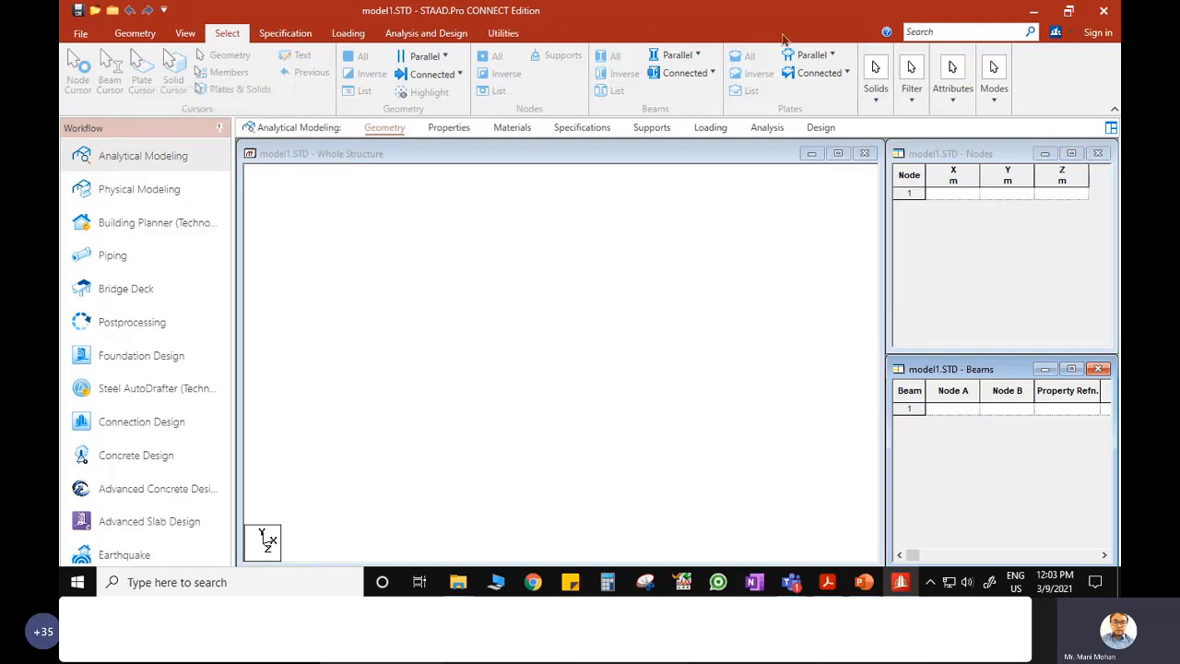
{"action": "left_click", "coordinate": [286, 34]}
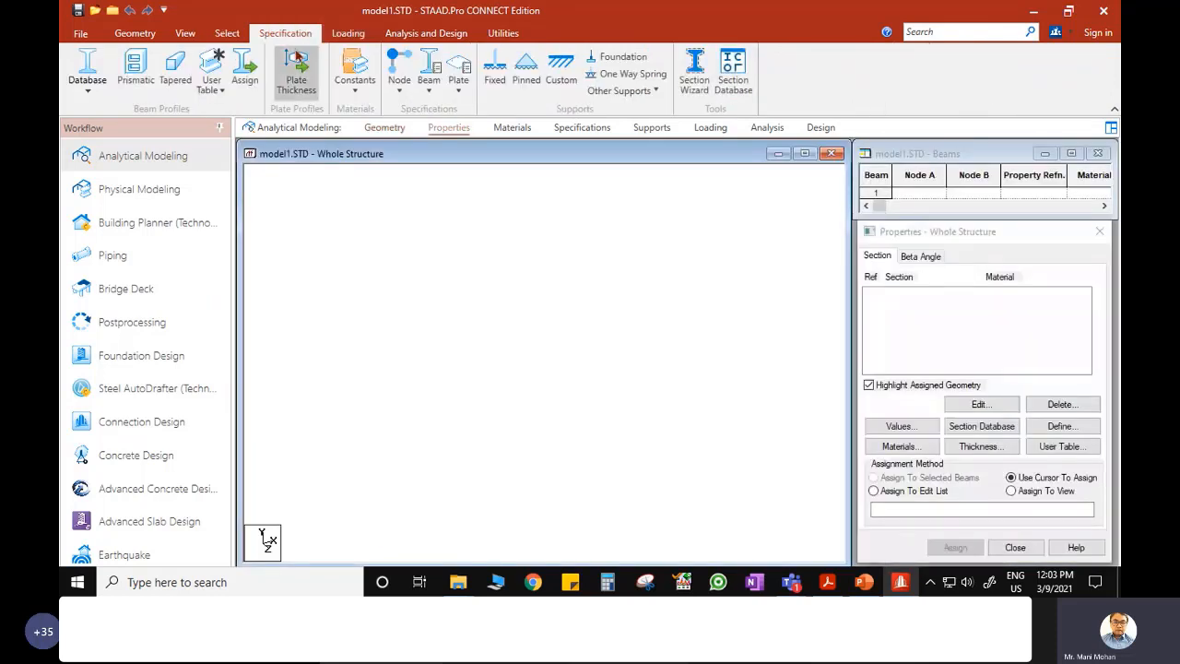
{"action": "left_click", "coordinate": [355, 41]}
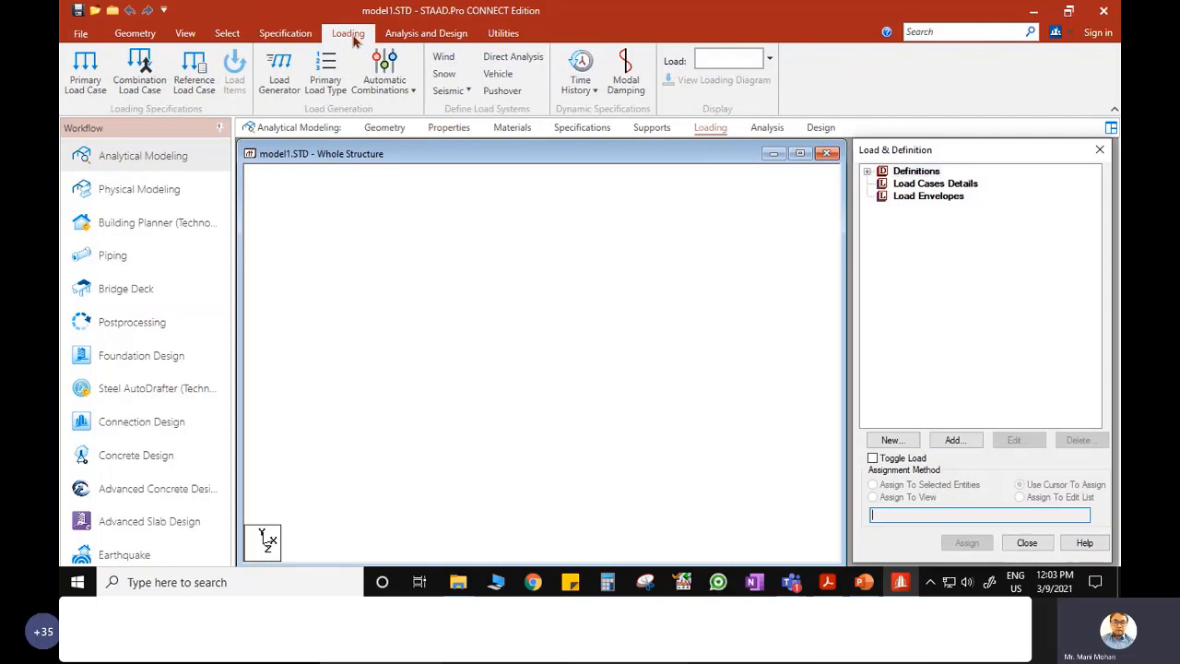
{"action": "left_click", "coordinate": [425, 37]}
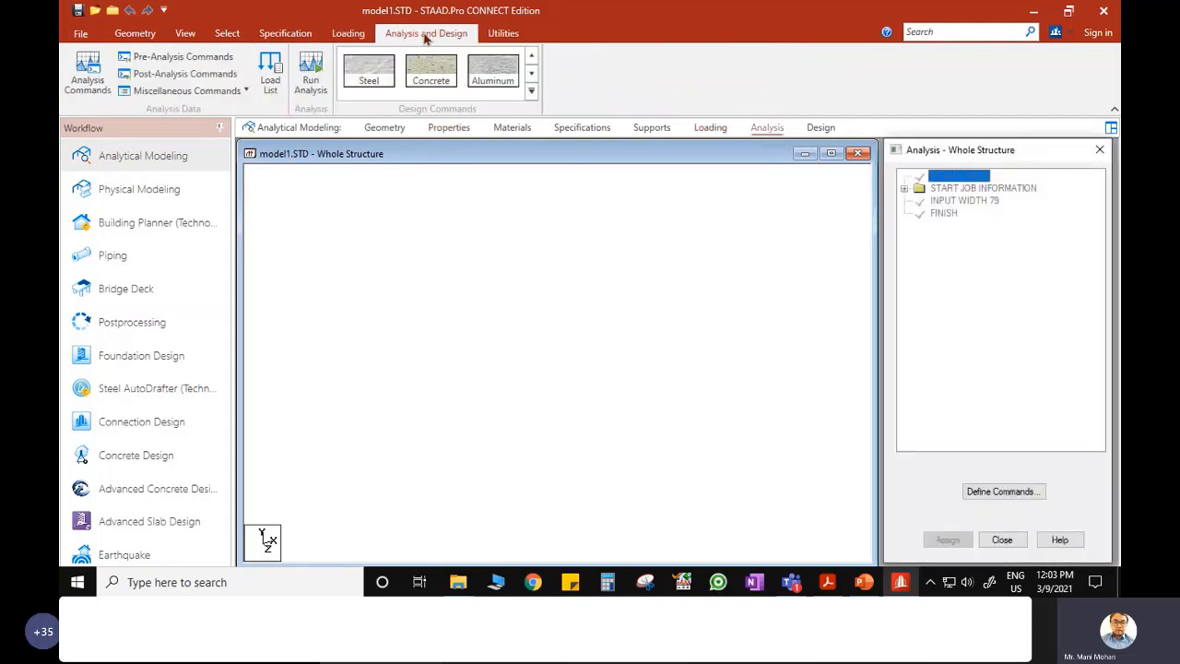
{"action": "left_click", "coordinate": [502, 35]}
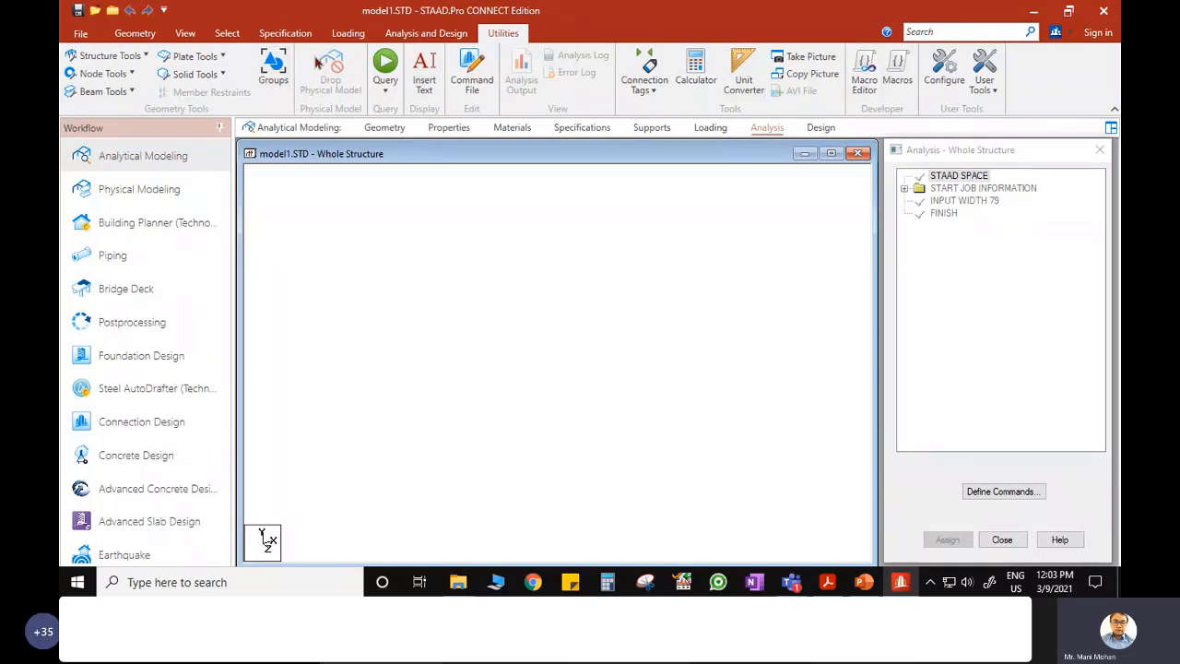
{"action": "left_click", "coordinate": [143, 37]}
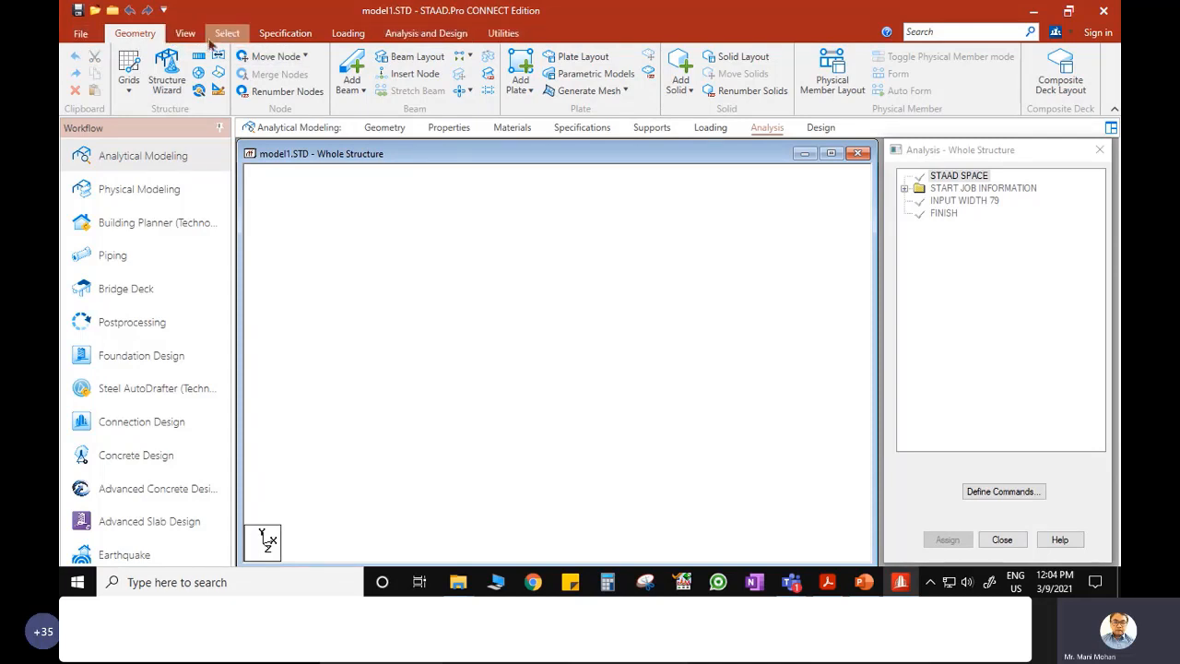
{"action": "left_click", "coordinate": [185, 33]}
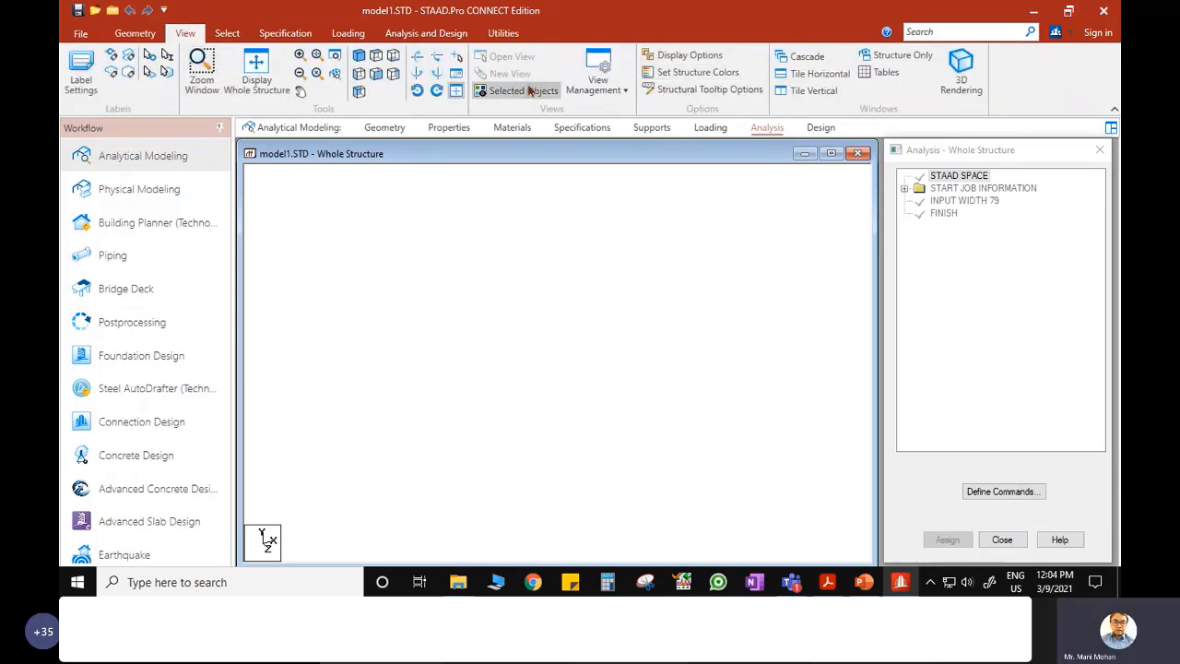
- Examine the commands available for selection, specification, and analysis and design
{"action": "left_click", "coordinate": [226, 33]}
{"action": "left_click", "coordinate": [285, 34]}
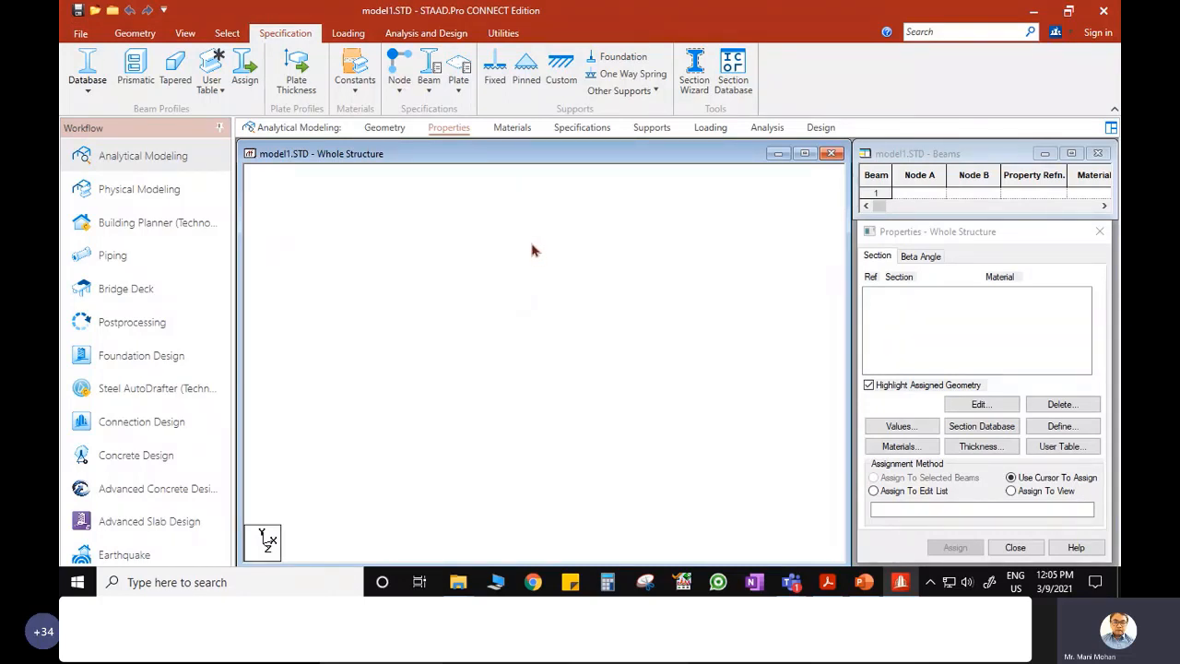
{"action": "left_click", "coordinate": [420, 34]}
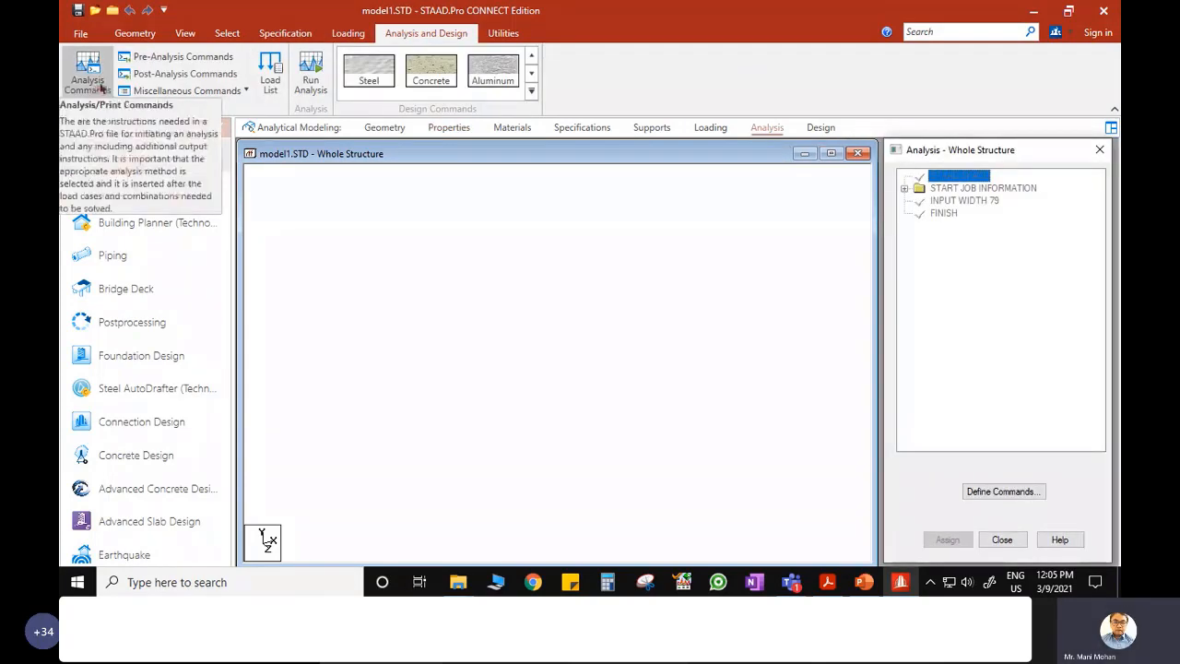
- Add the Run Analysis command to the Quick Access Toolbar and accept the customization
{"action": "left_click", "coordinate": [172, 19]}
{"action": "left_click", "coordinate": [165, 11]}
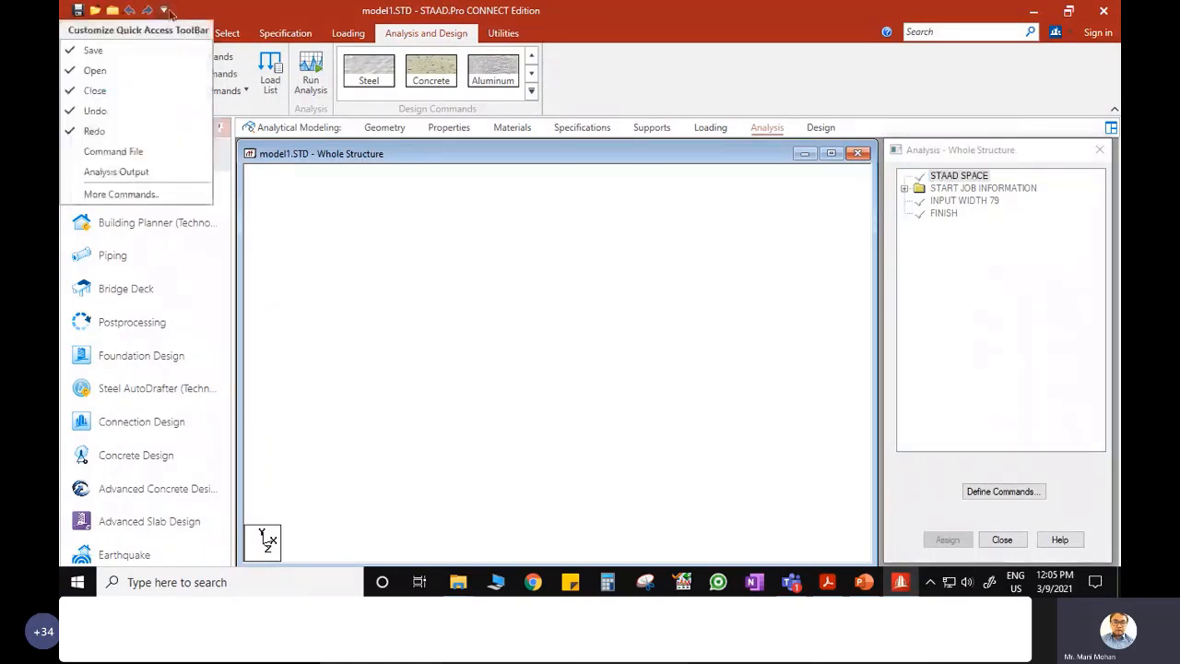
{"action": "left_click", "coordinate": [165, 11]}
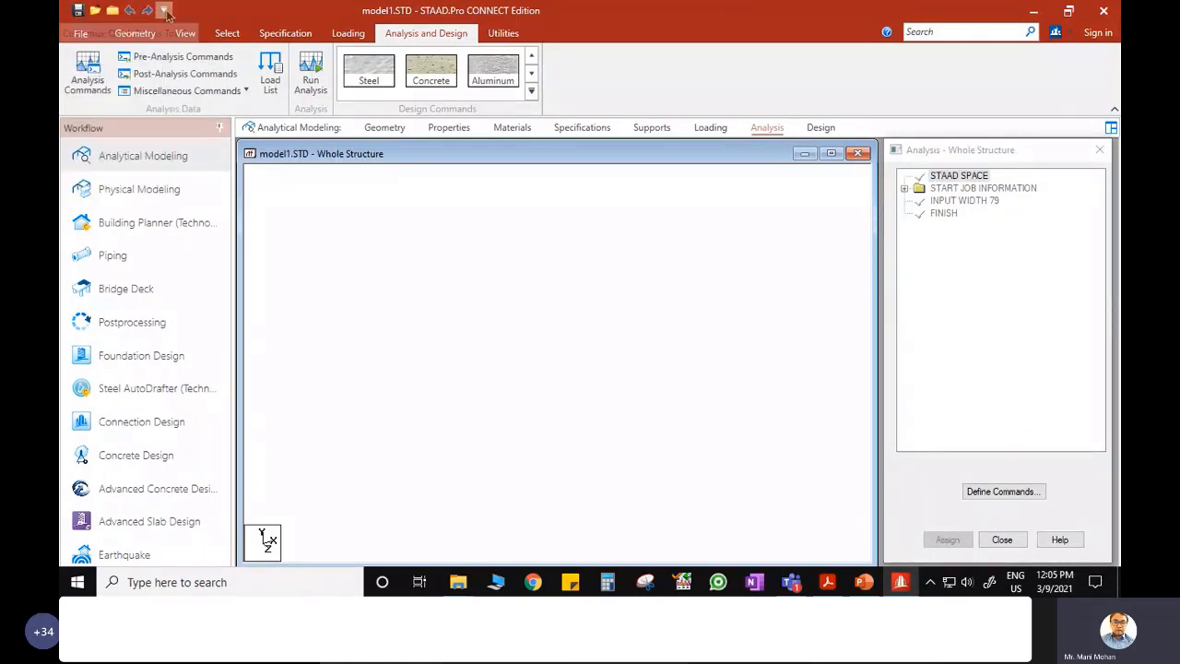
{"action": "left_click", "coordinate": [165, 11]}
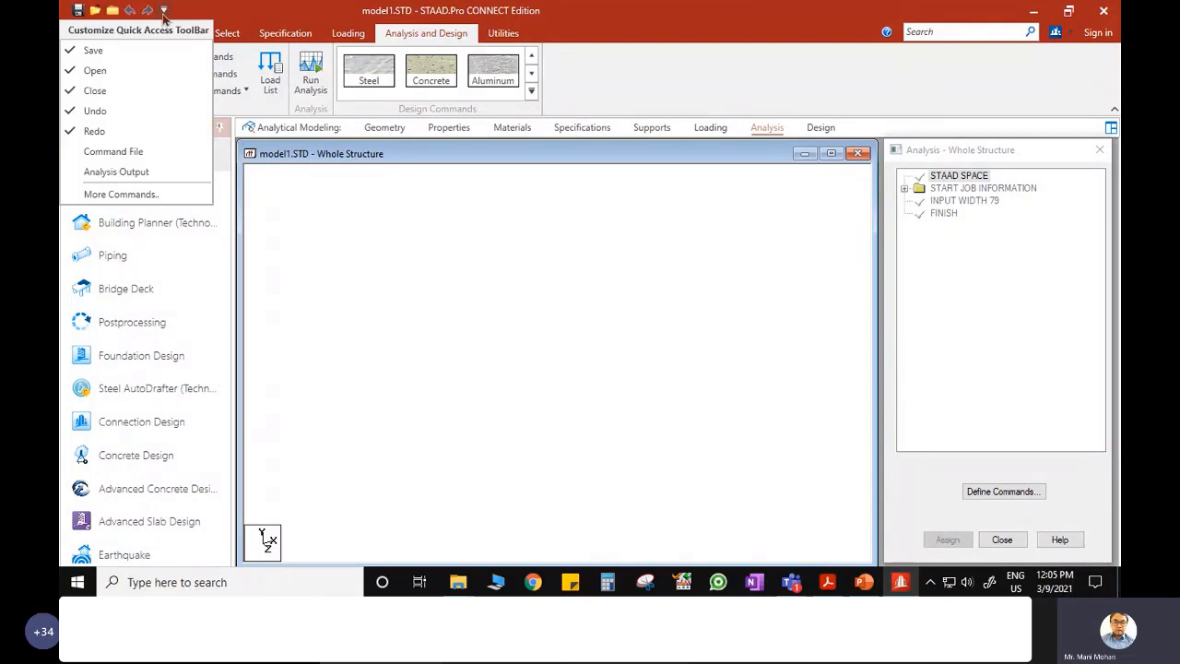
{"action": "left_click", "coordinate": [161, 196]}
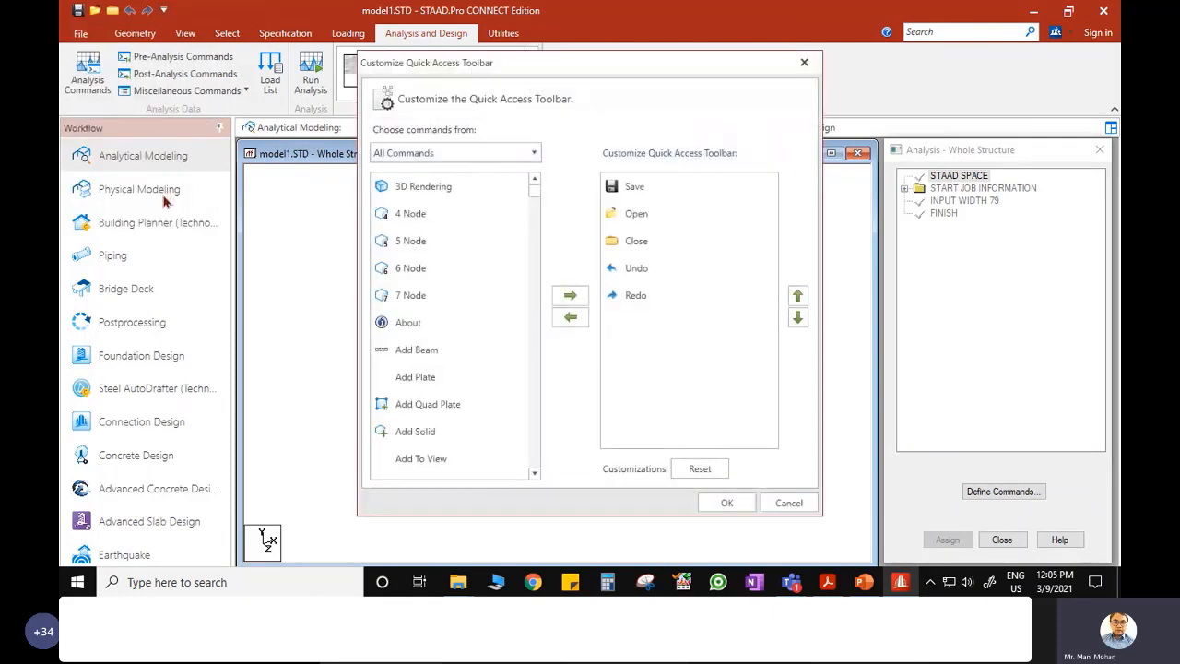
{"action": "left_click_drag", "start_coordinate": [534, 189], "coordinate": [536, 201]}
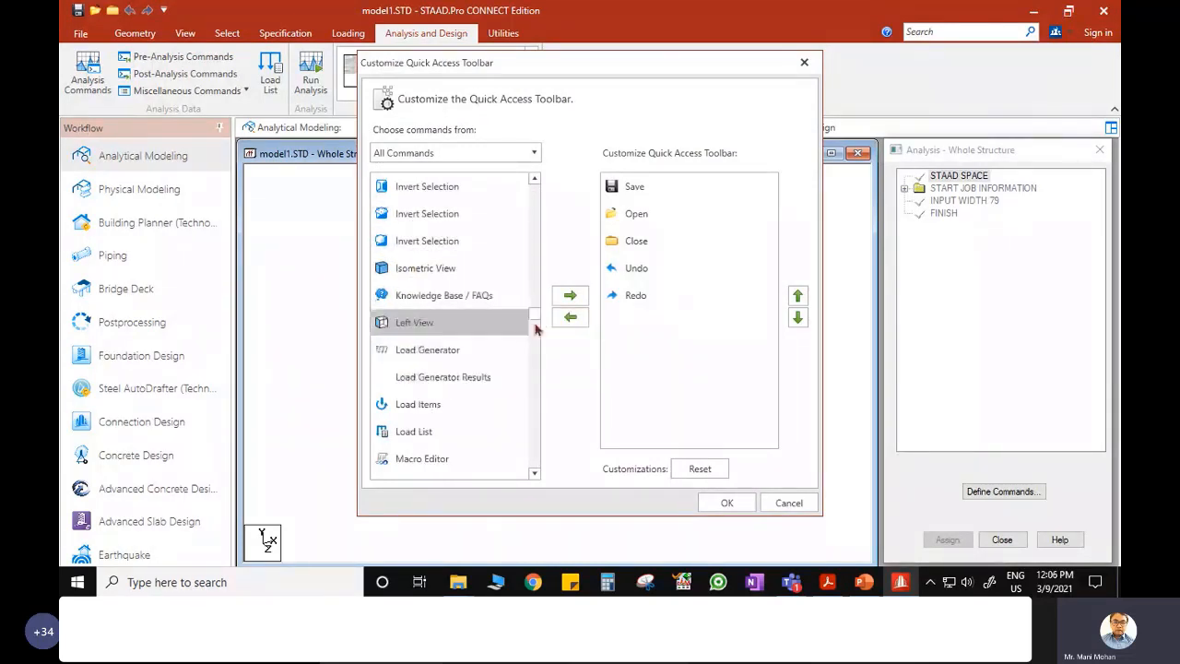
{"action": "left_click_drag", "start_coordinate": [535, 314], "coordinate": [534, 400]}
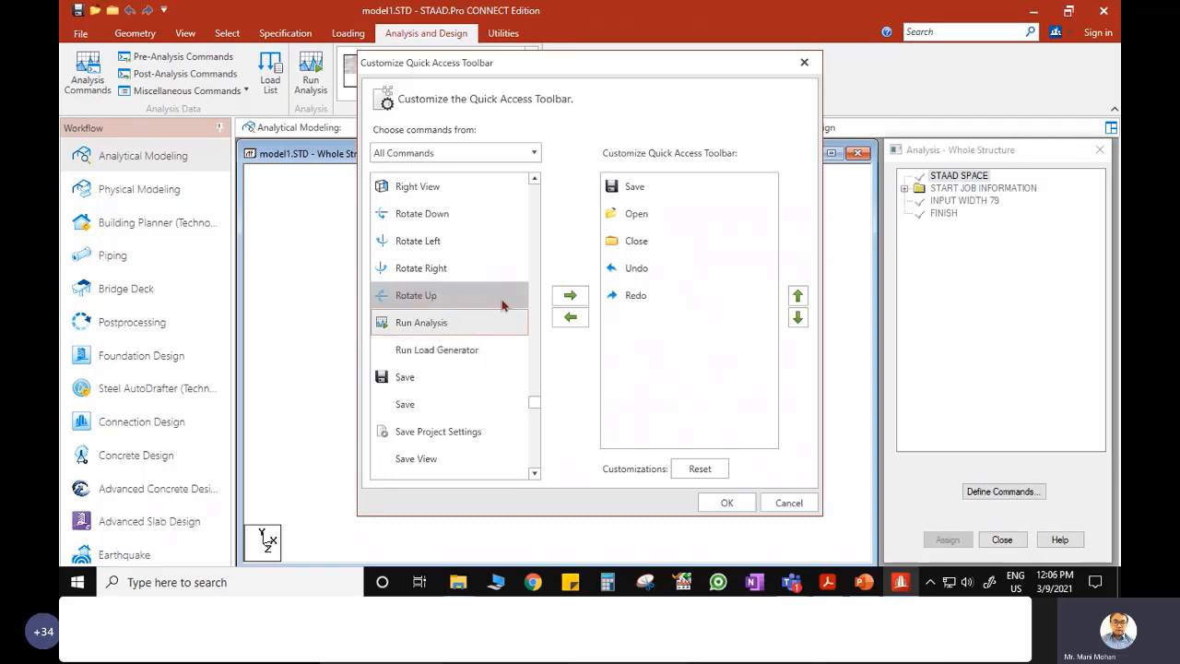
{"action": "left_click", "coordinate": [570, 295]}
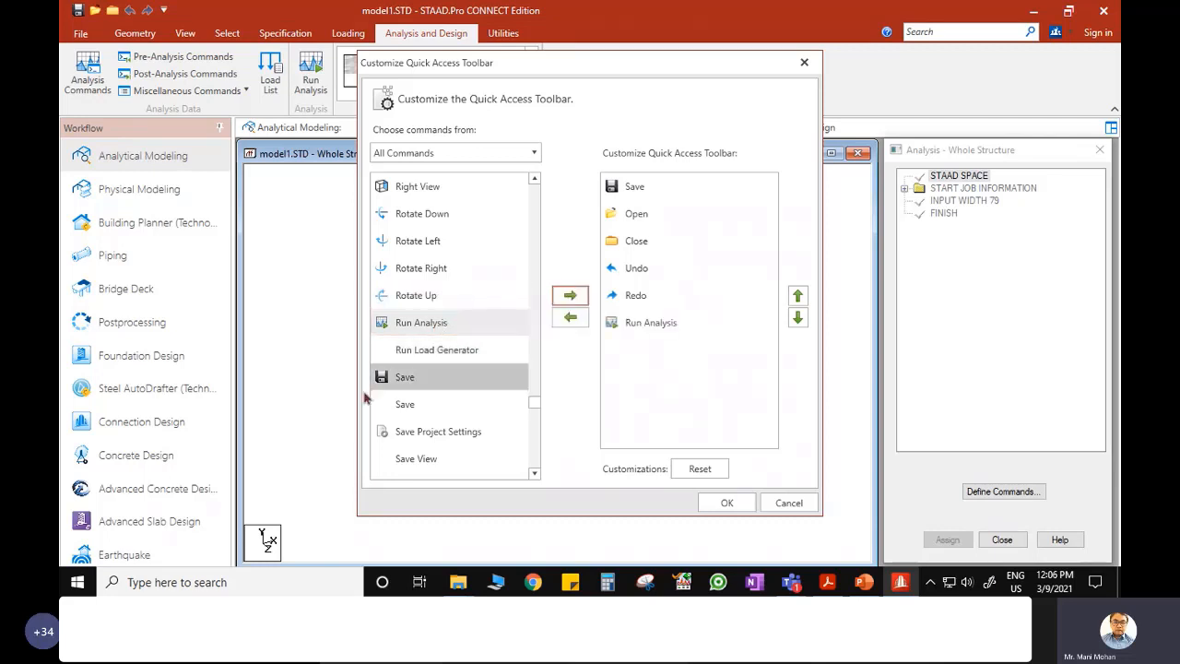
{"action": "left_click", "coordinate": [658, 323]}
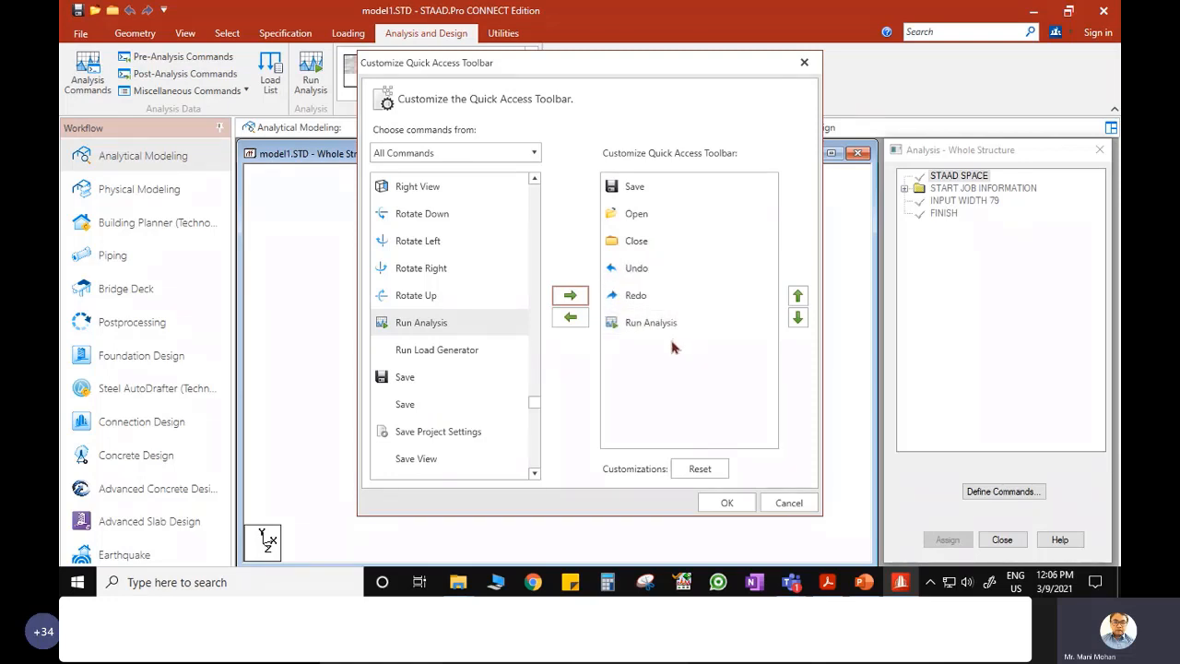
{"action": "left_click", "coordinate": [728, 503]}
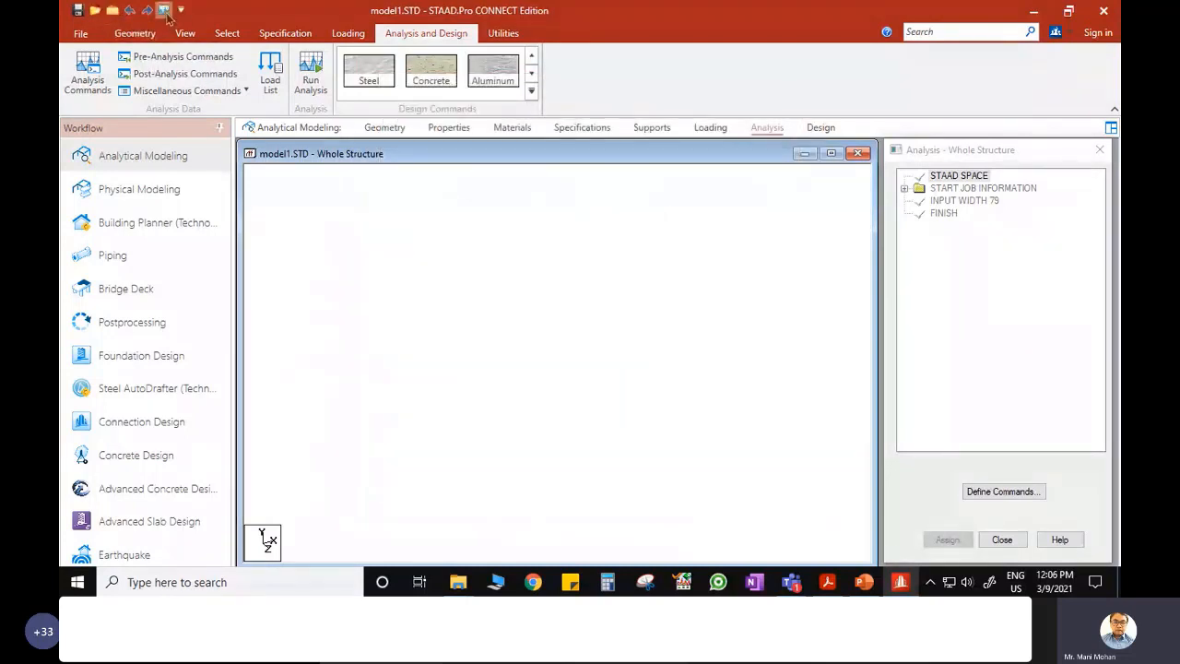
- Compare the geometry and analysis commands, and add the Command File shortcut to the Quick Access Toolbar
{"action": "left_click", "coordinate": [134, 35]}
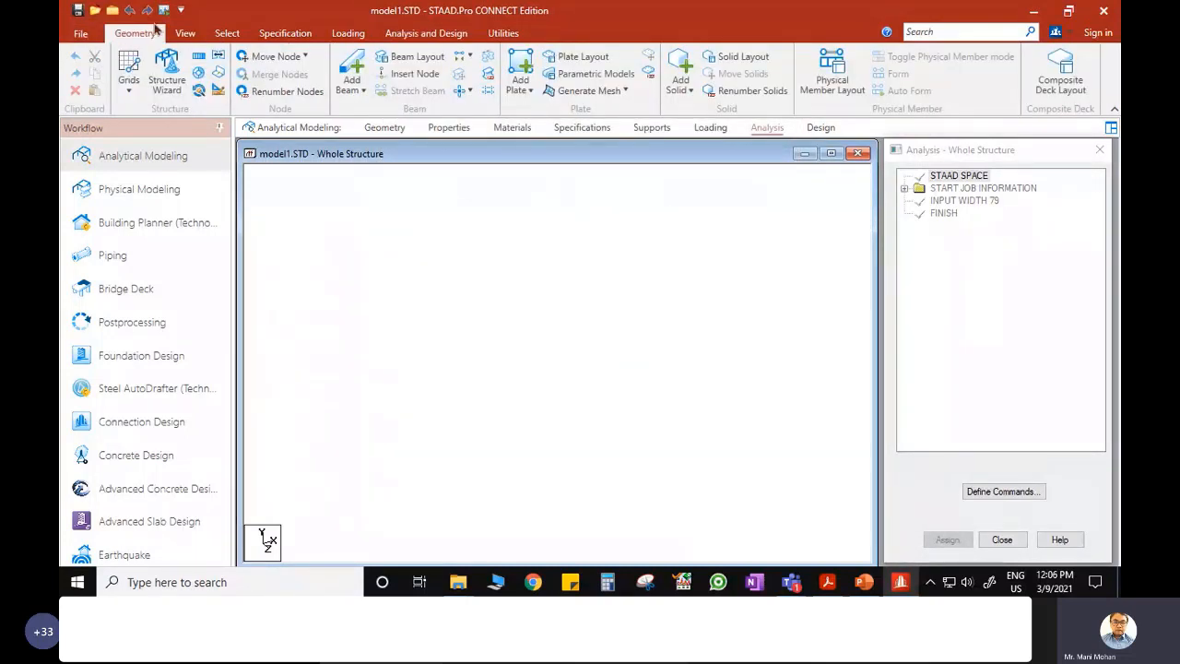
{"action": "left_click", "coordinate": [434, 35]}
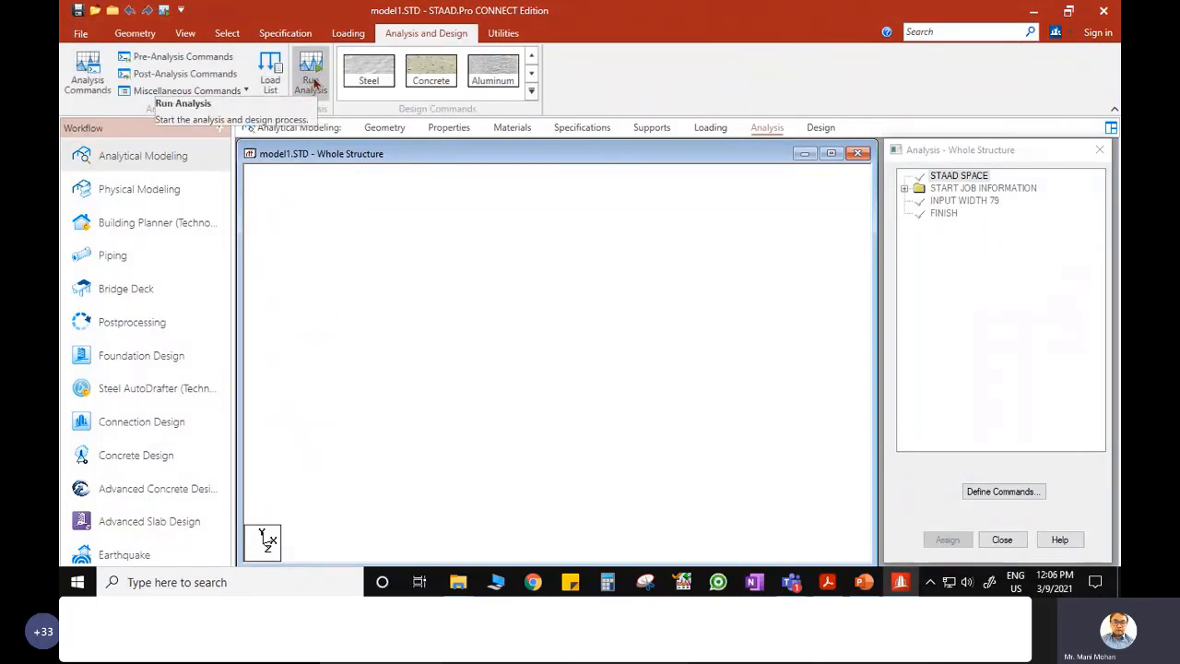
{"action": "left_click", "coordinate": [183, 16]}
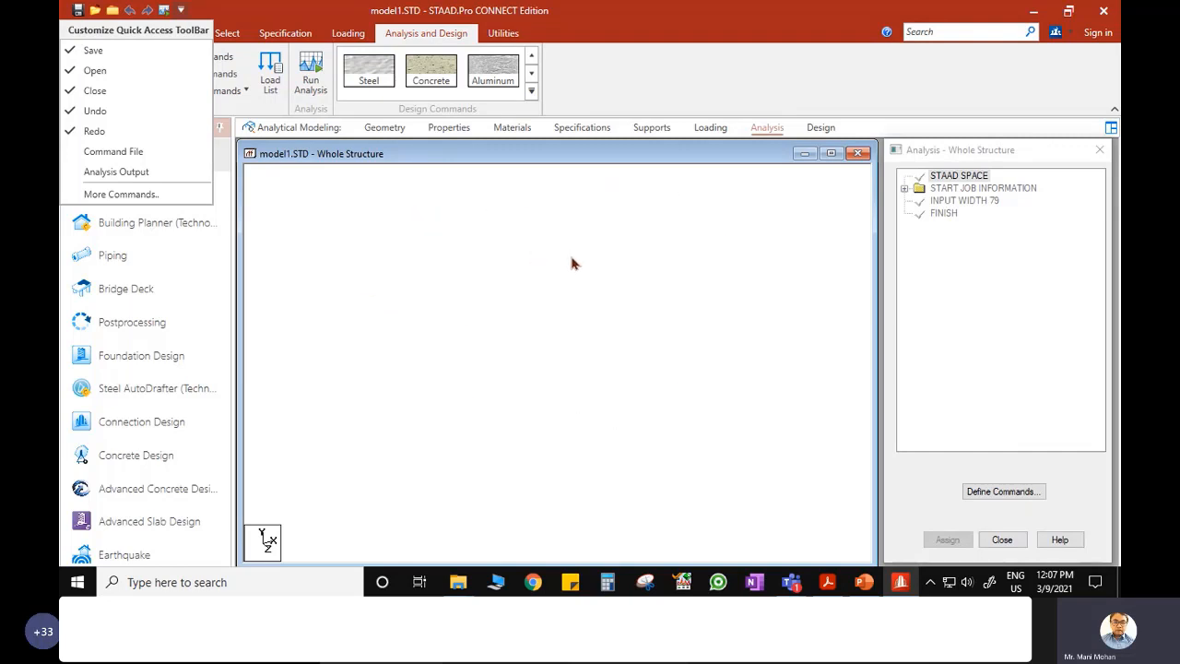
{"action": "left_click", "coordinate": [156, 153]}
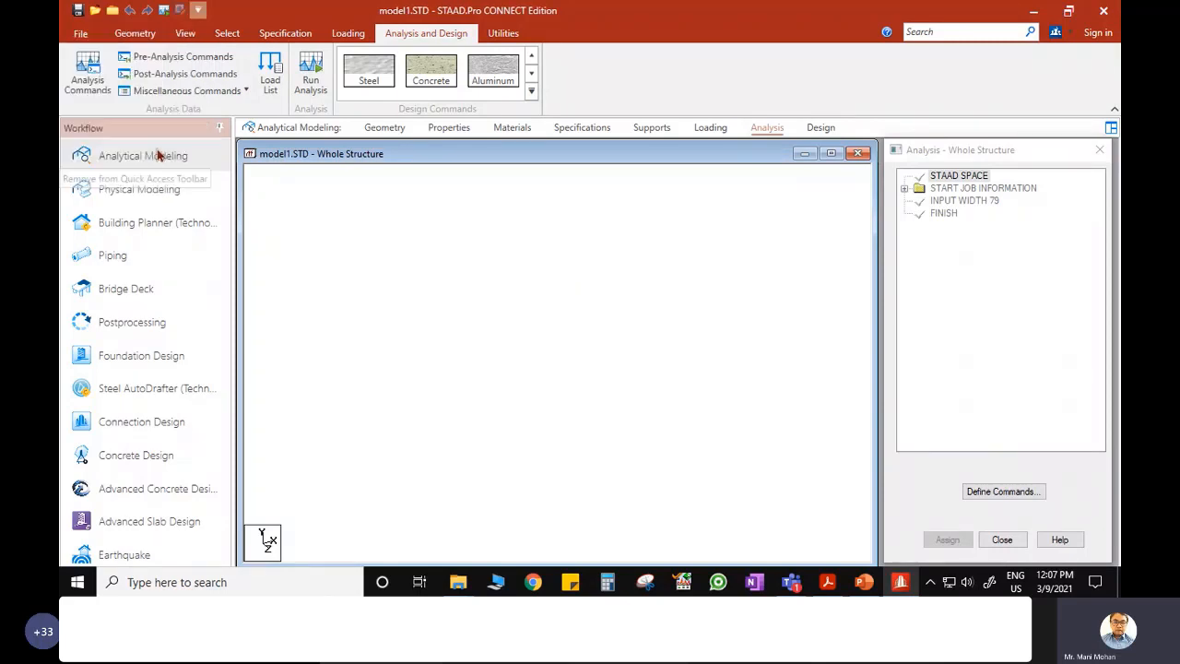
{"action": "left_click", "coordinate": [198, 11]}
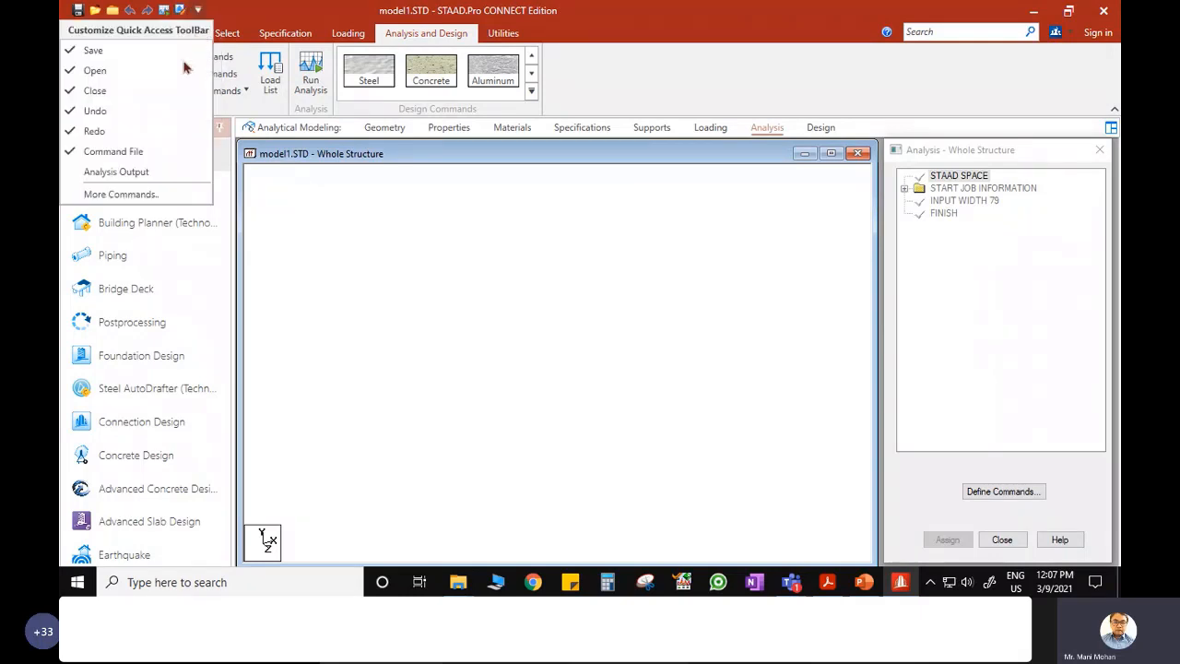
{"action": "left_click", "coordinate": [238, 8]}
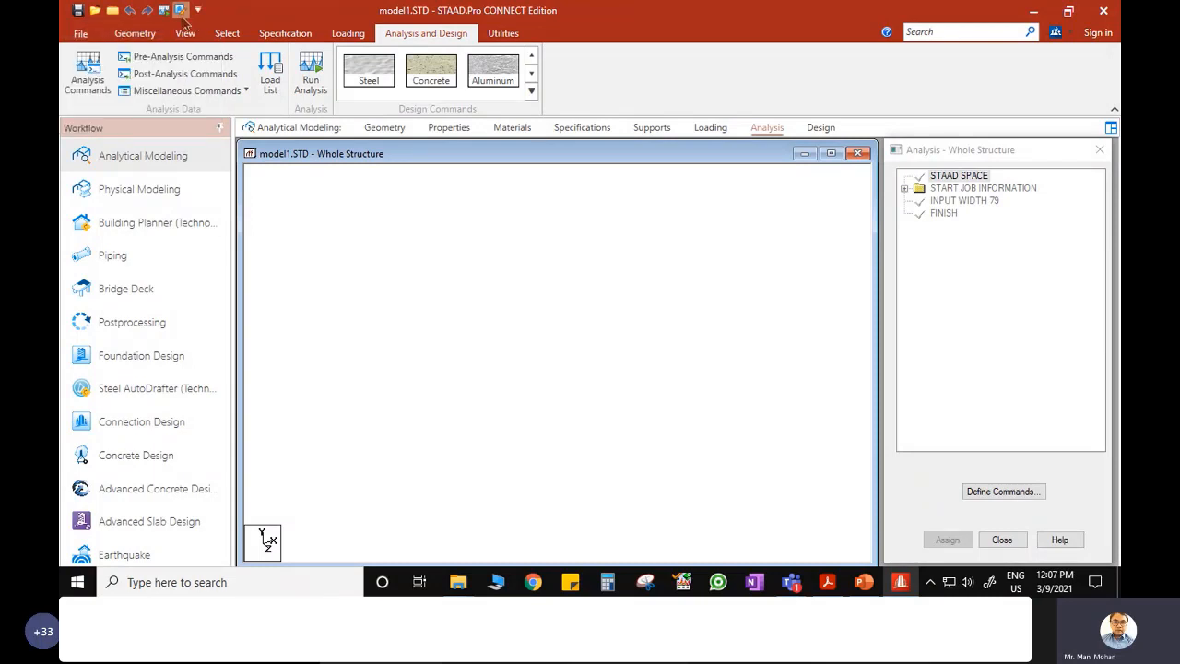
- Inspect model1's command file in the STAAD editor, including the INPUT WIDTH line, and close the editor
{"action": "left_click", "coordinate": [181, 13]}
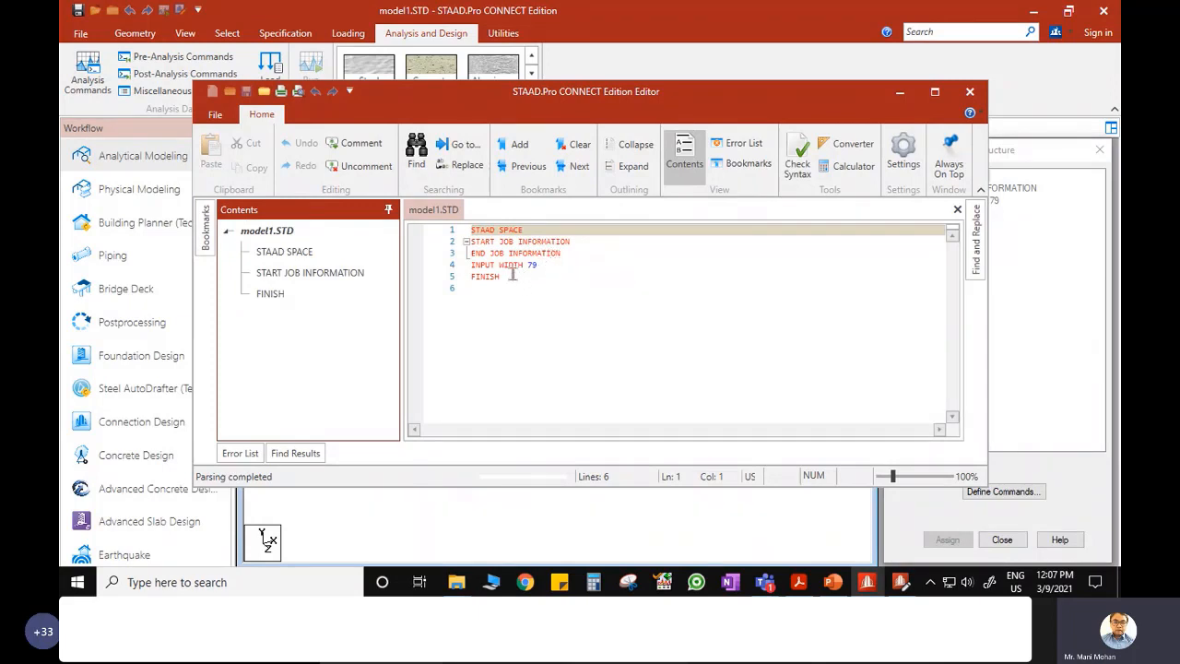
{"action": "left_click", "coordinate": [547, 266]}
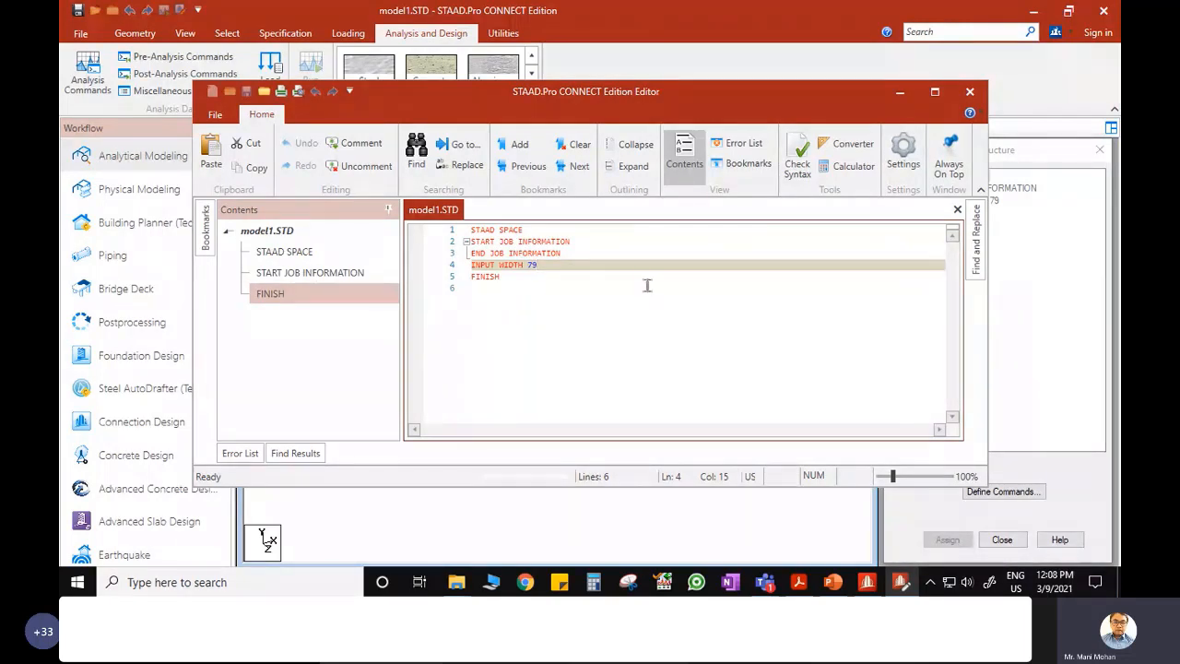
{"action": "left_click", "coordinate": [977, 94]}
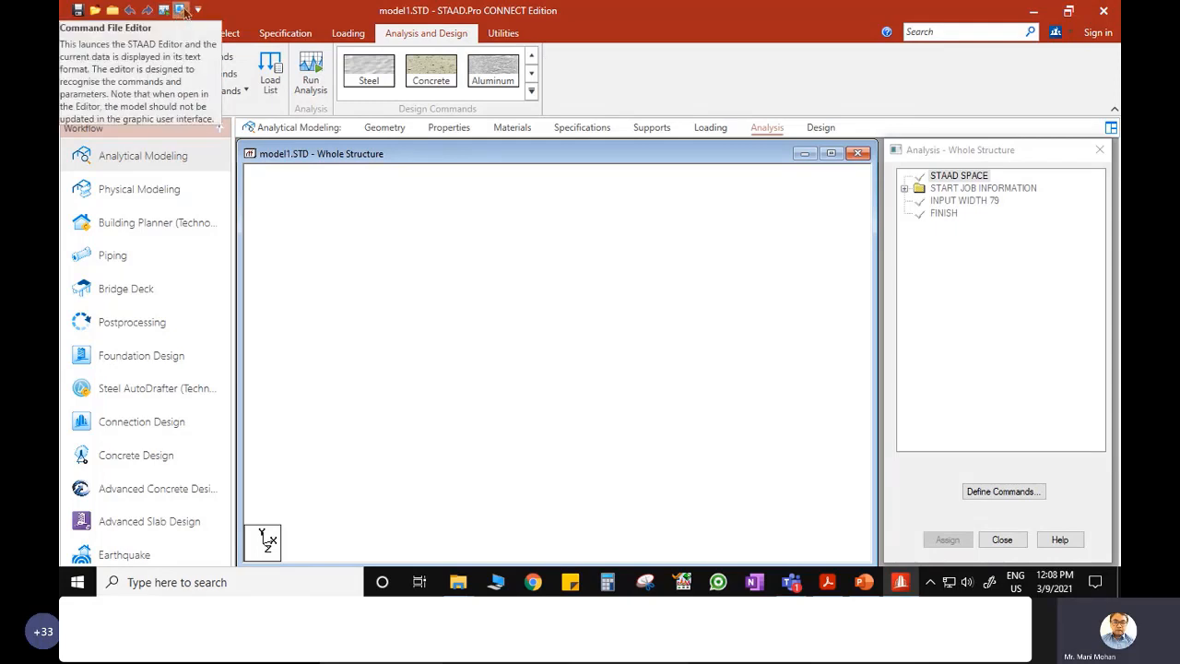
- Examine the Quick Access Toolbar options and the command groups for geometry, viewing, selection, specification, loading, analysis and design, and utilities
{"action": "left_click", "coordinate": [198, 11]}
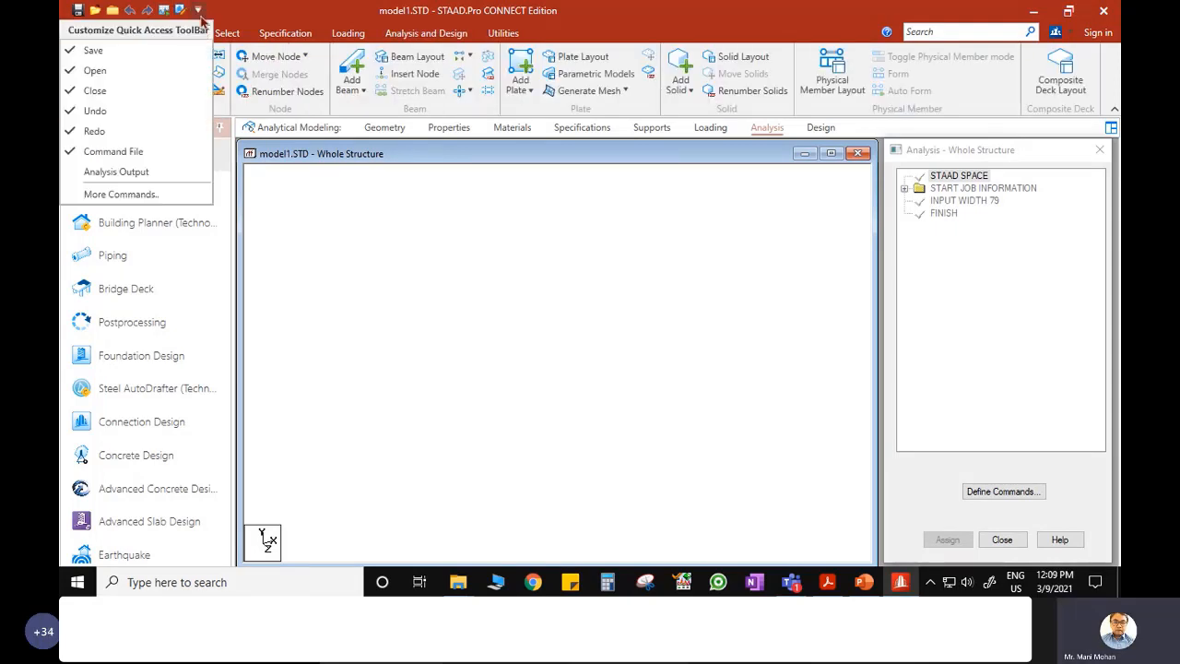
{"action": "left_click", "coordinate": [225, 13]}
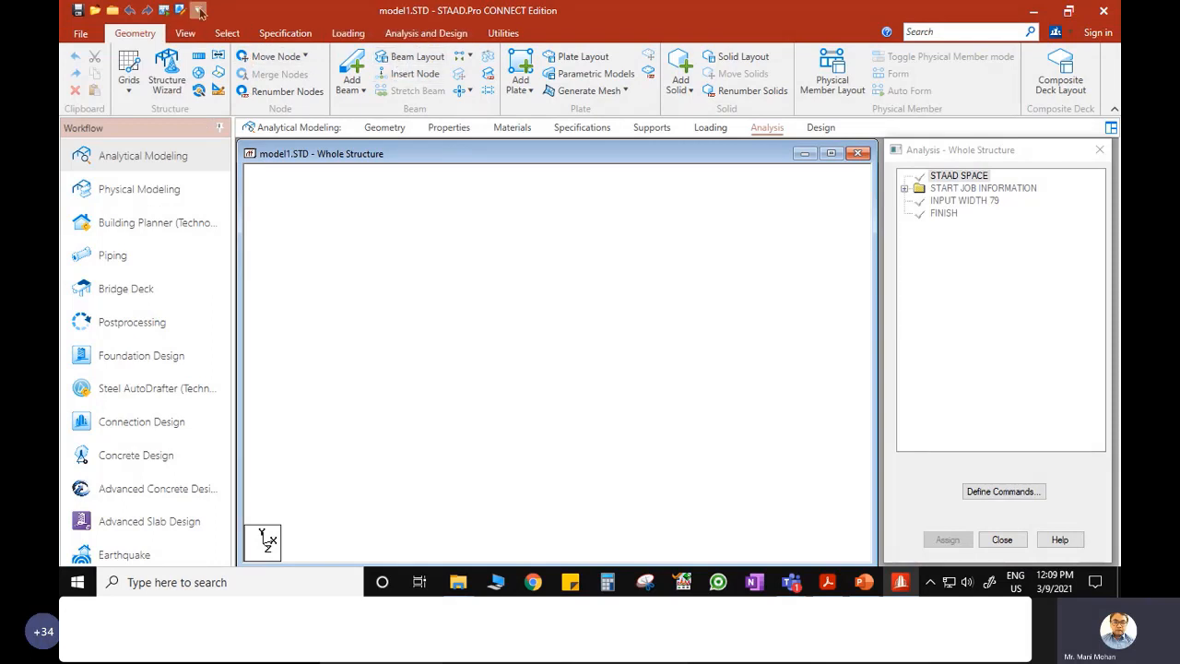
{"action": "left_click", "coordinate": [426, 35]}
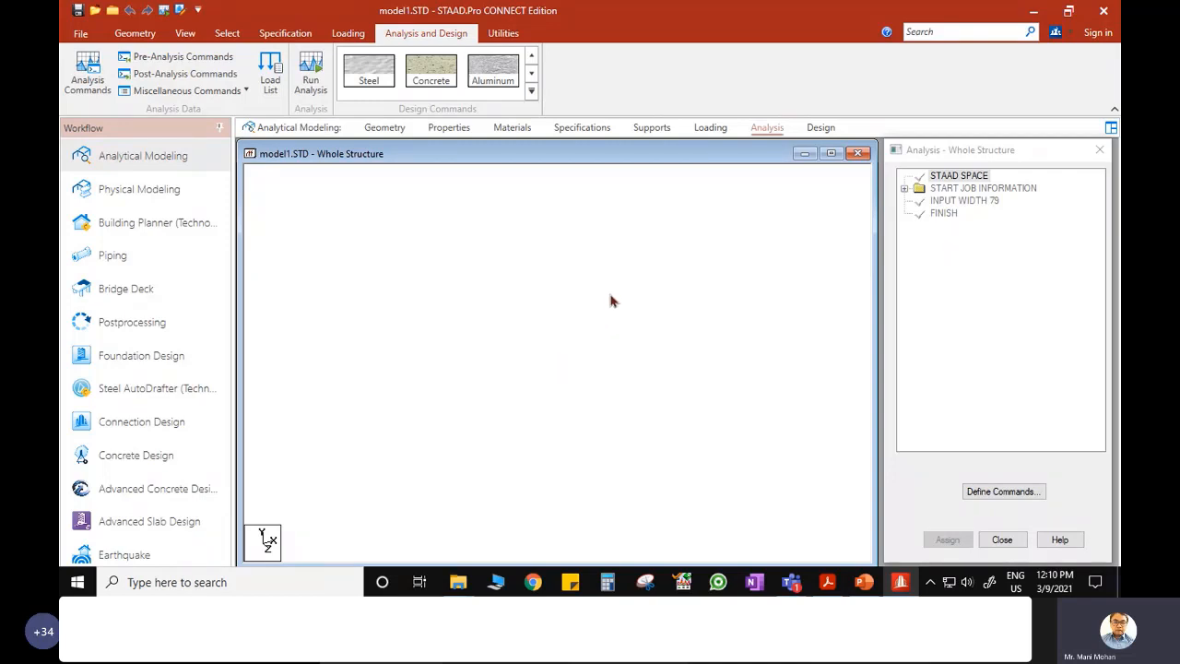
{"action": "left_click", "coordinate": [135, 34]}
{"action": "left_click", "coordinate": [198, 9]}
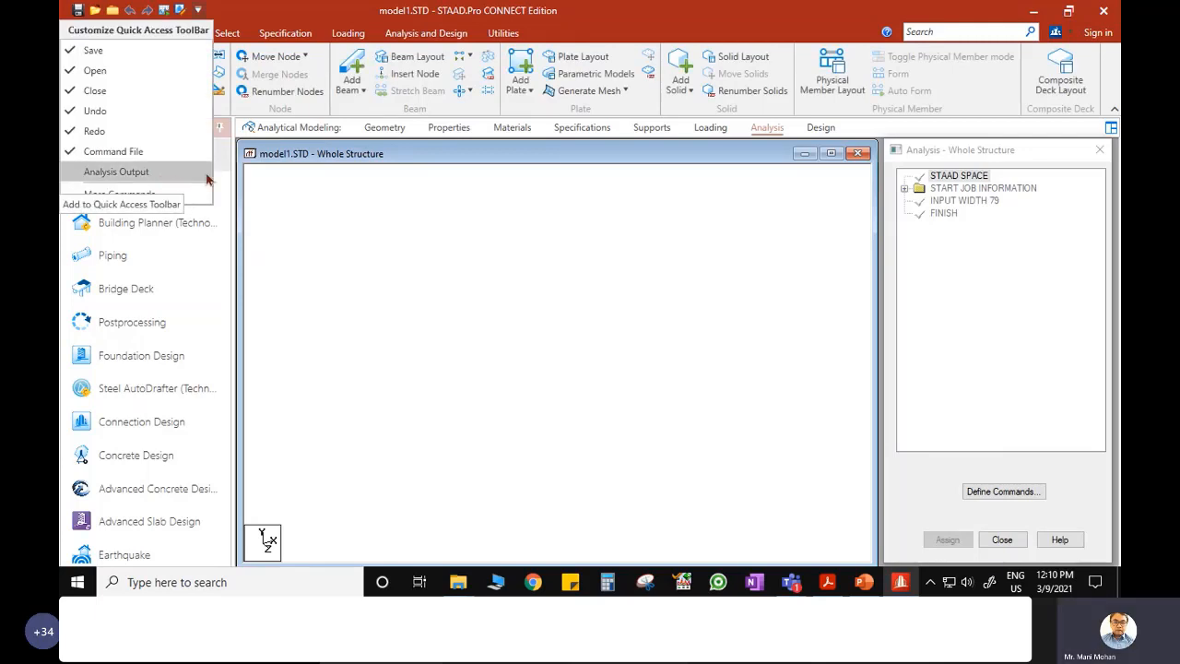
{"action": "left_click", "coordinate": [335, 232]}
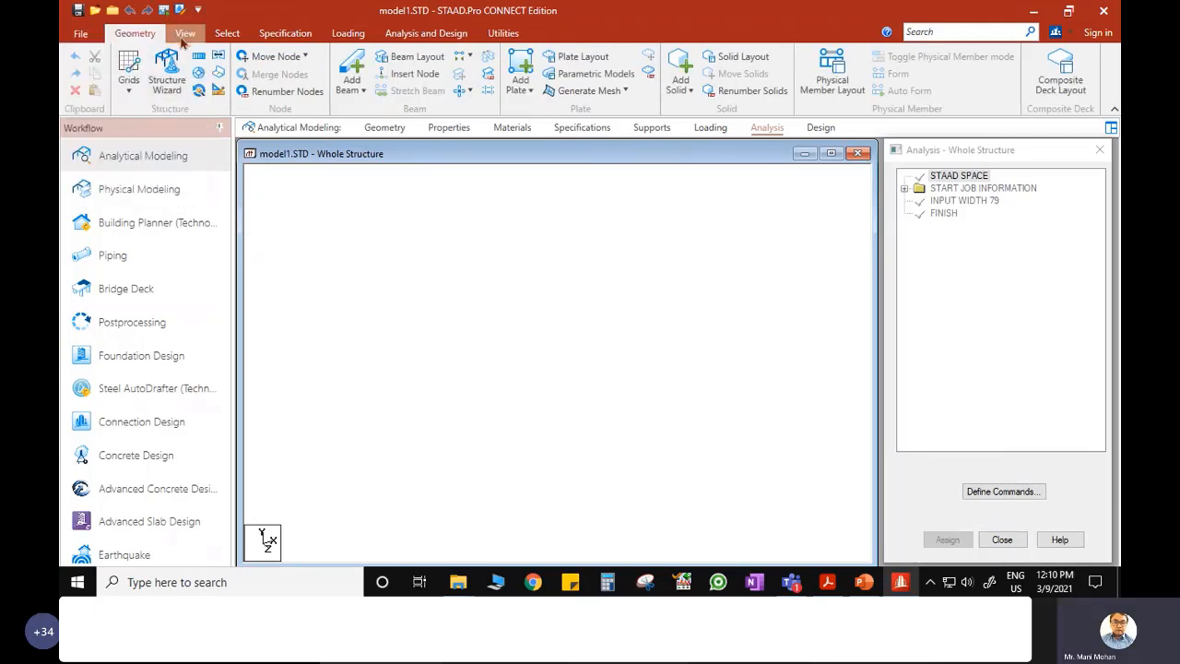
{"action": "left_click", "coordinate": [185, 33]}
{"action": "left_click", "coordinate": [227, 33]}
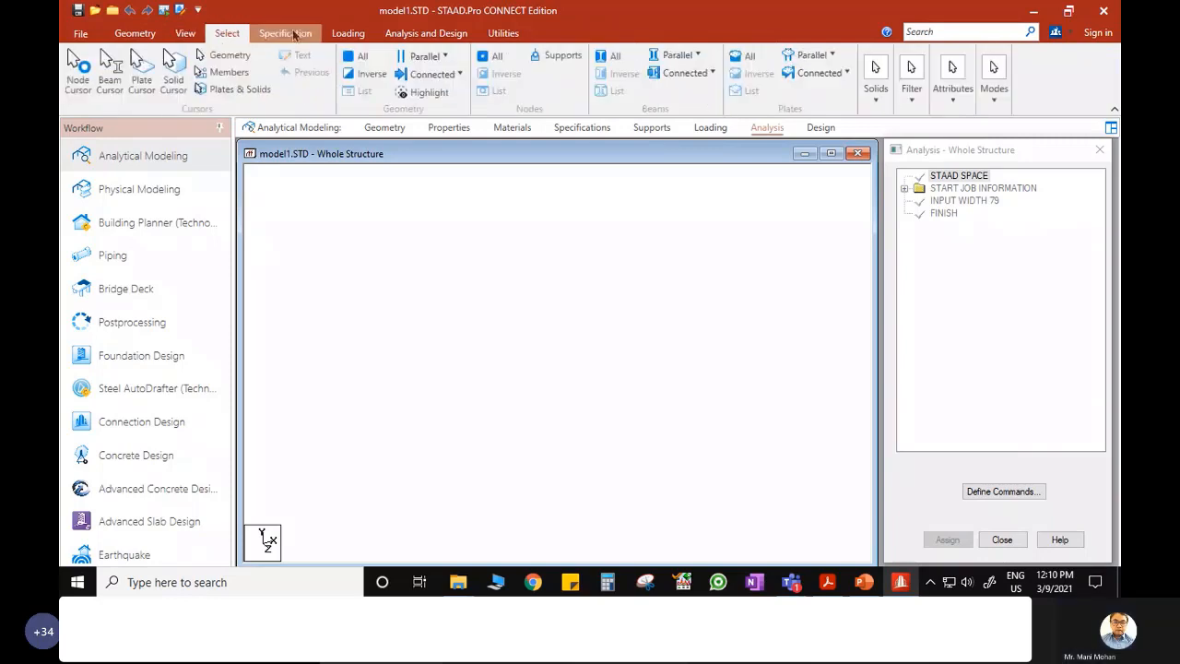
{"action": "left_click", "coordinate": [285, 33]}
{"action": "left_click", "coordinate": [348, 33]}
{"action": "left_click", "coordinate": [426, 34]}
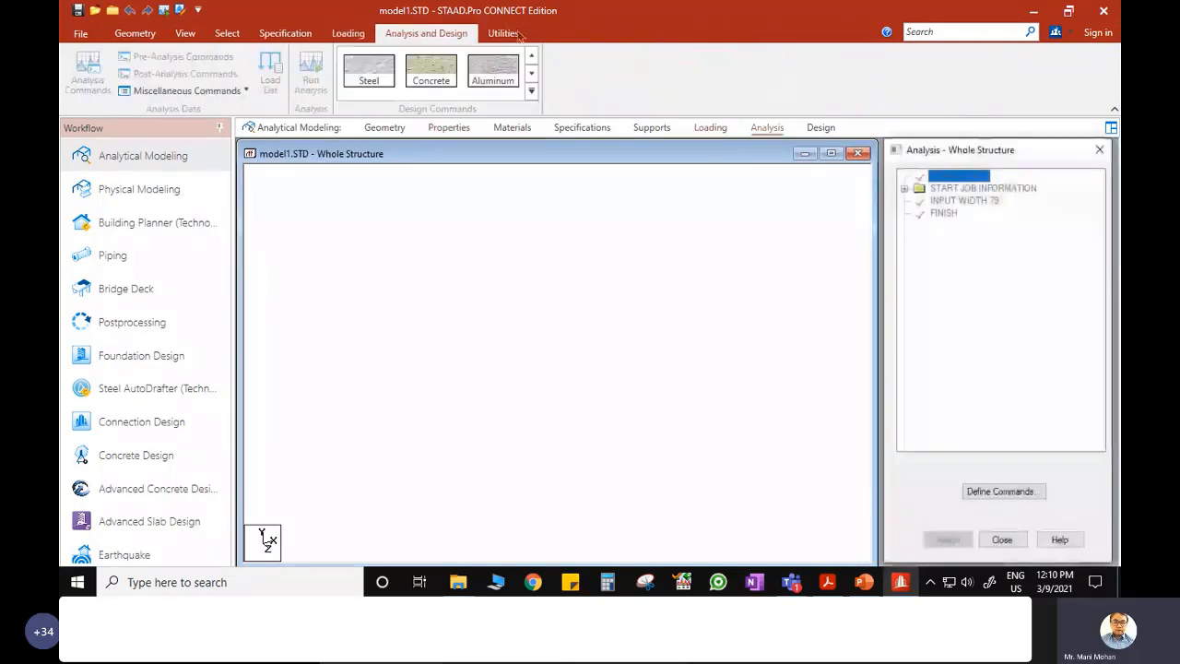
{"action": "left_click", "coordinate": [503, 34]}
{"action": "left_click", "coordinate": [134, 33]}
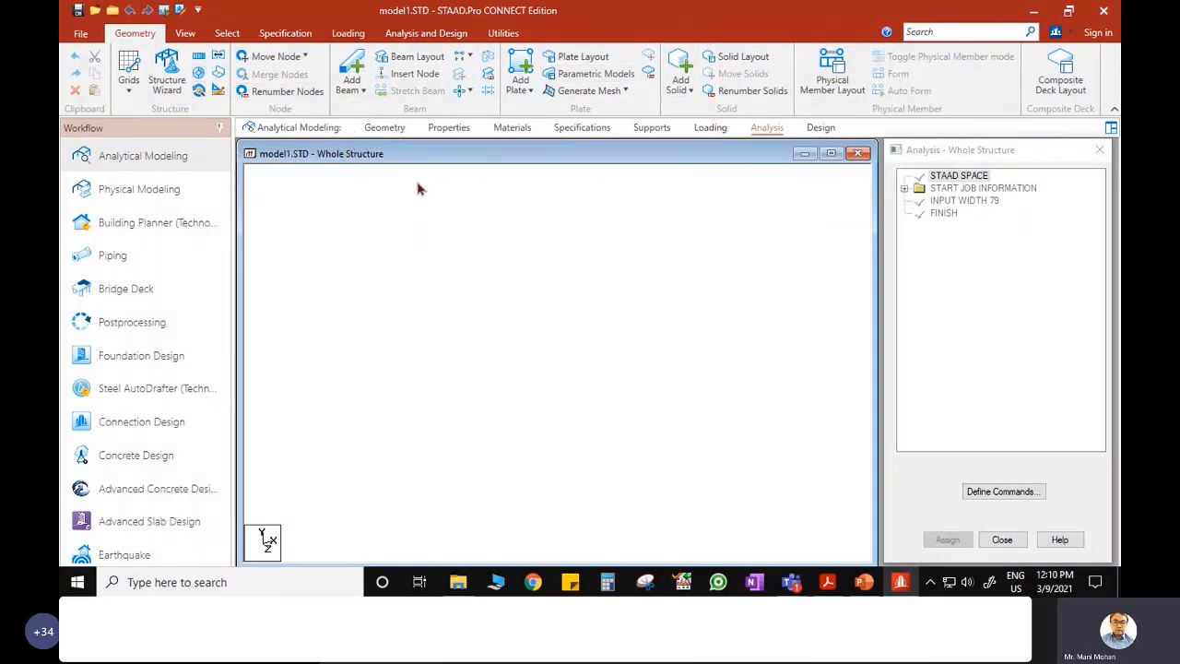
{"action": "left_click", "coordinate": [198, 10]}
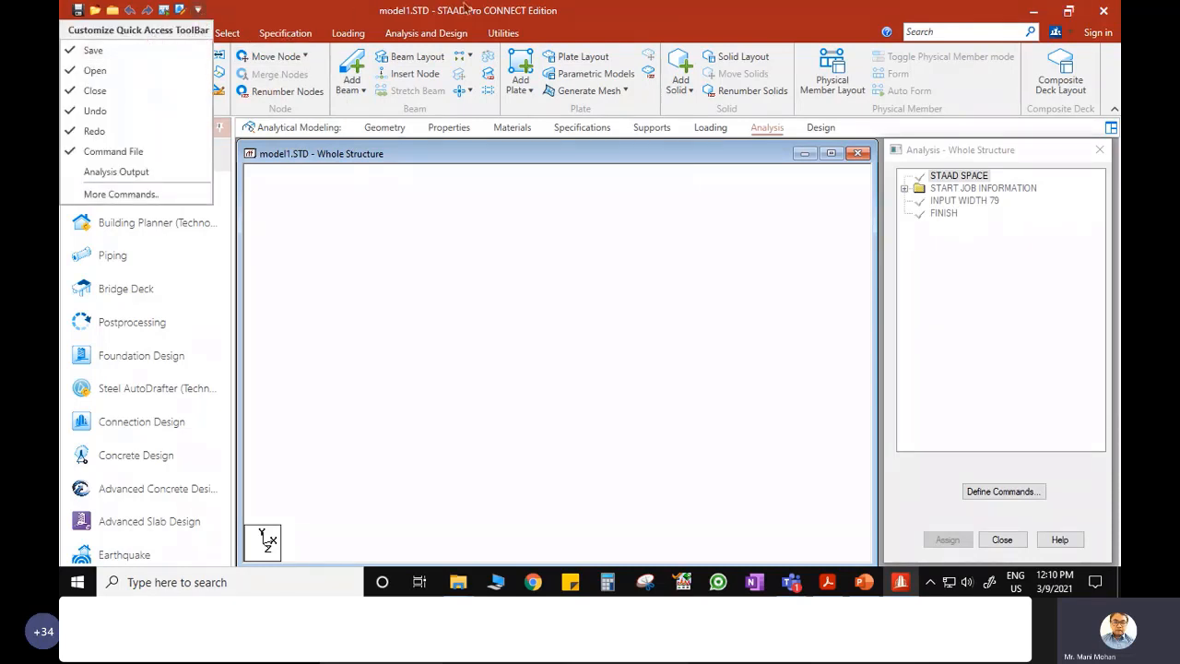
{"action": "left_click", "coordinate": [266, 17]}
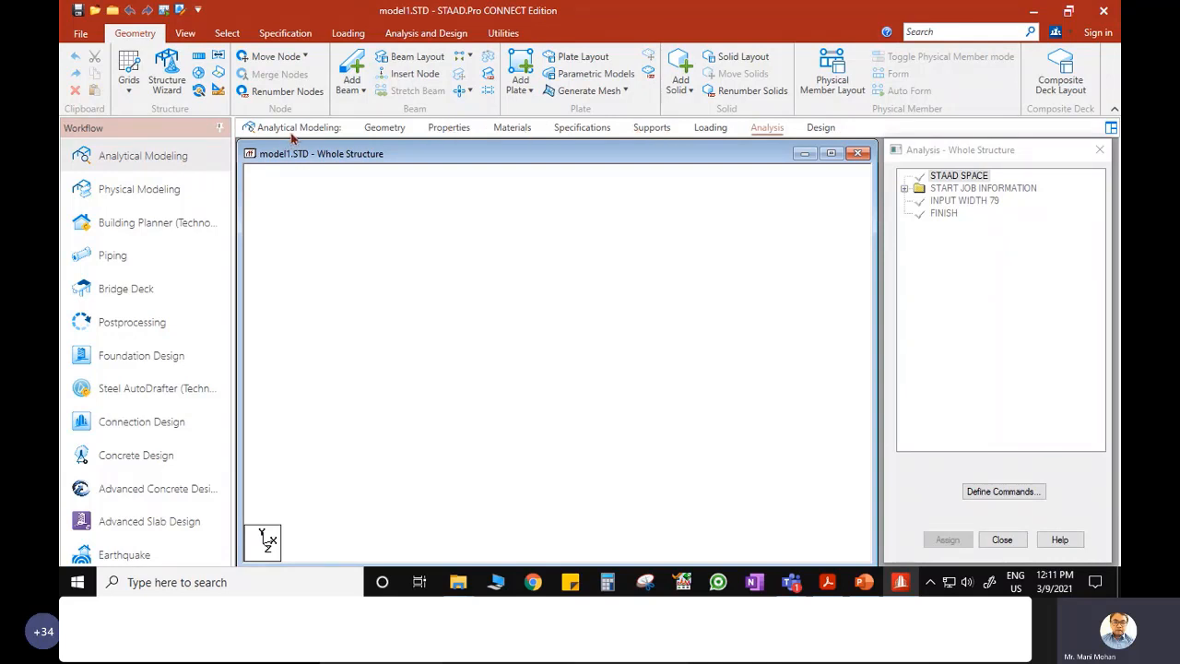
- Examine the Geometry, Properties and Materials pages of the analytical modeling workflow, including the CONCRETE and ALUMINUM material entries
{"action": "left_click", "coordinate": [384, 129]}
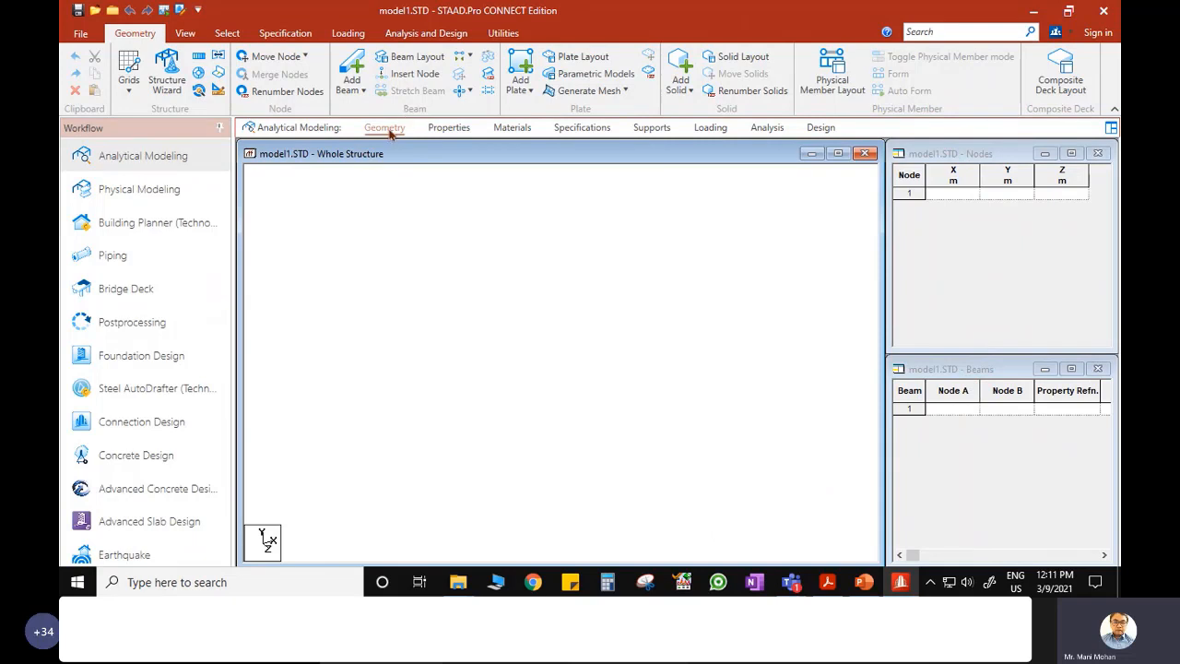
{"action": "left_click", "coordinate": [446, 129]}
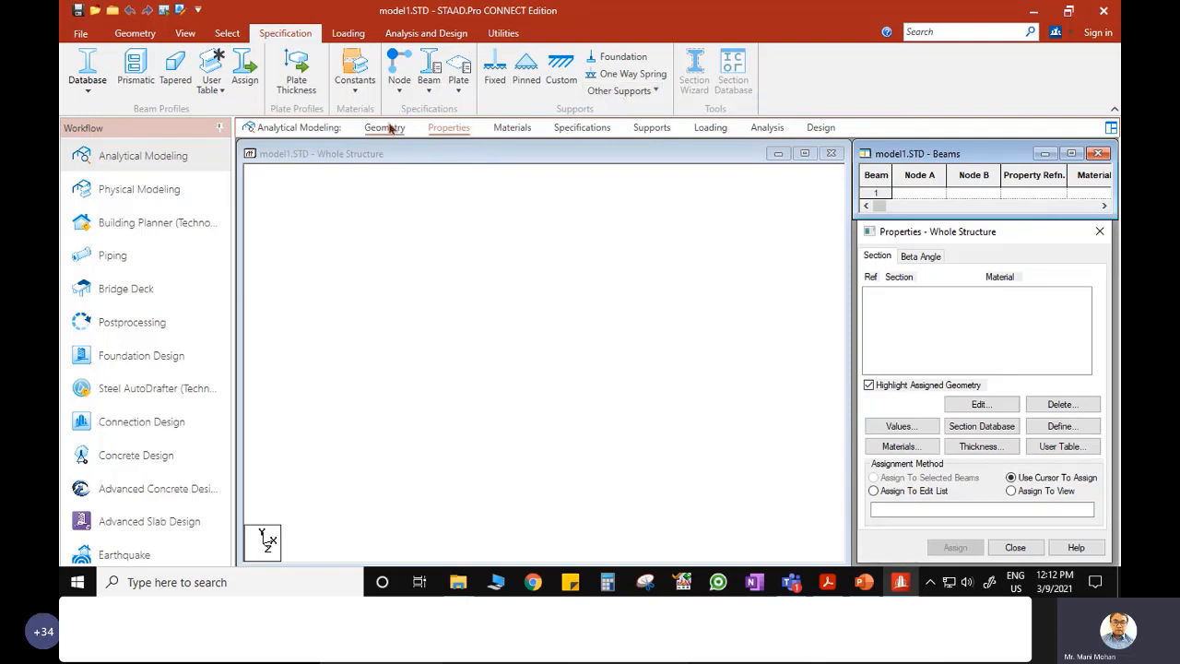
{"action": "left_click", "coordinate": [513, 128]}
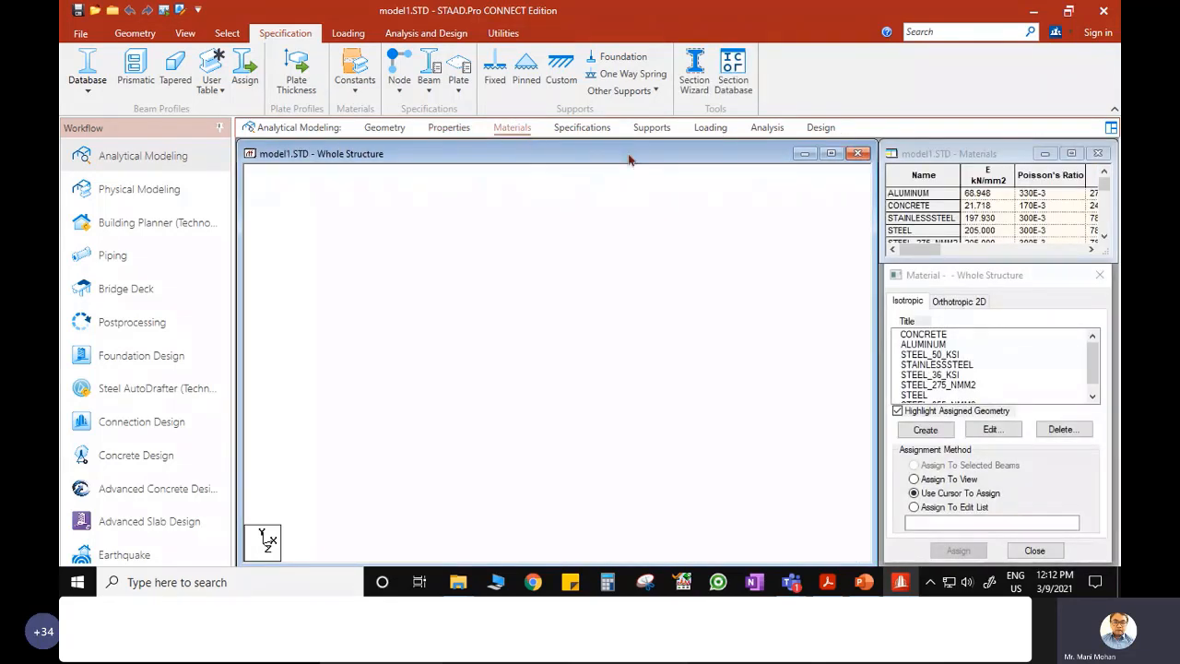
{"action": "left_click", "coordinate": [937, 336]}
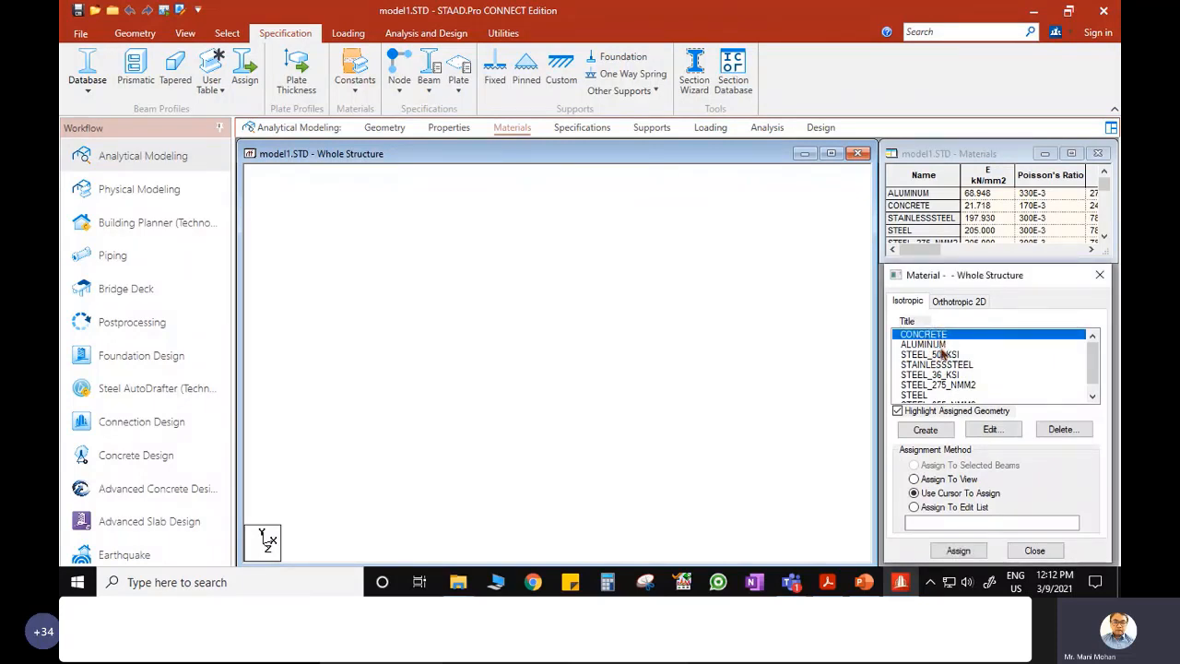
{"action": "left_click", "coordinate": [938, 345]}
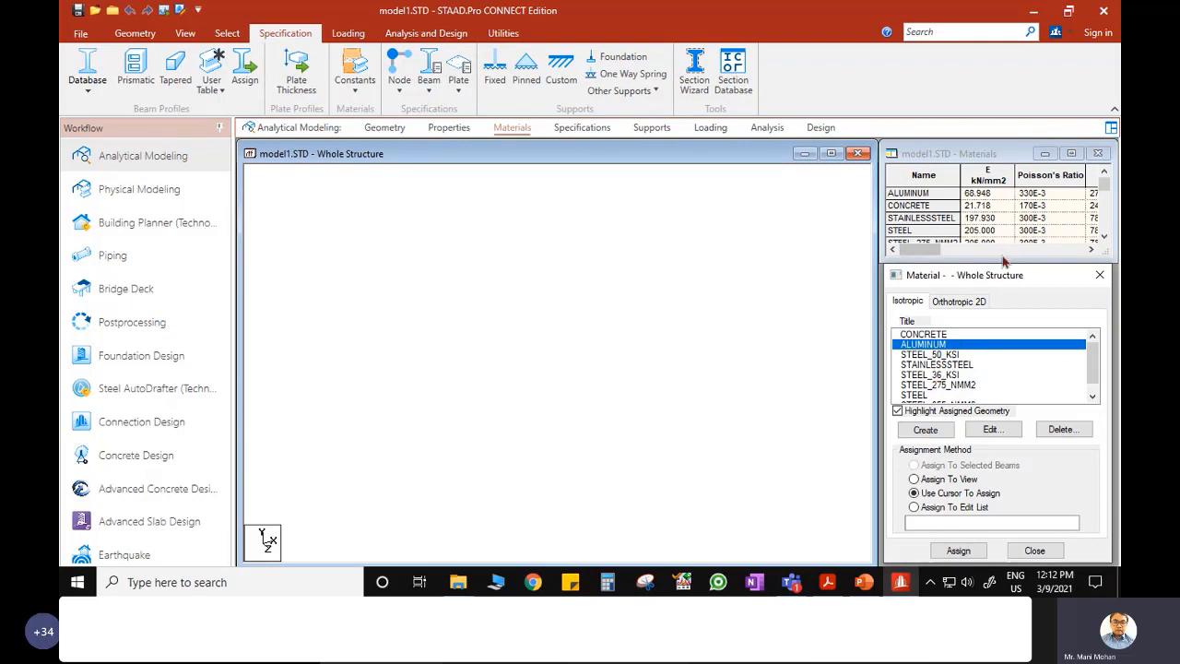
- Examine the material table's E, Poisson's ratio, density and Alpha columns for the listed materials
{"action": "left_click", "coordinate": [932, 251]}
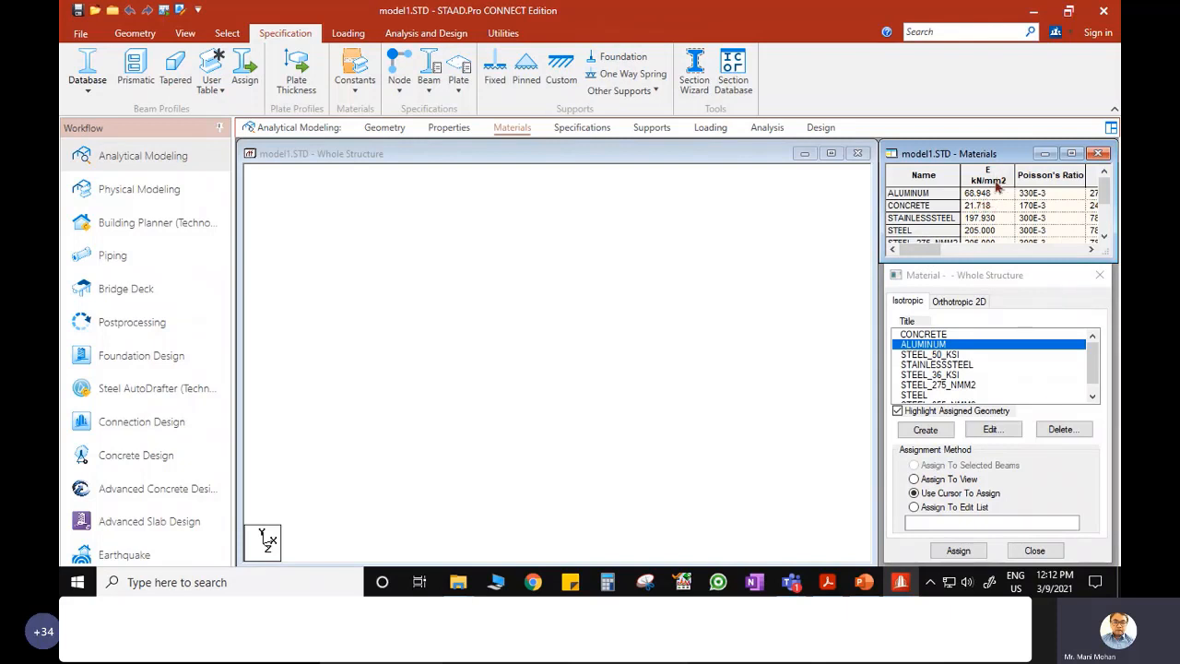
{"action": "left_click_drag", "start_coordinate": [959, 251], "coordinate": [981, 249]}
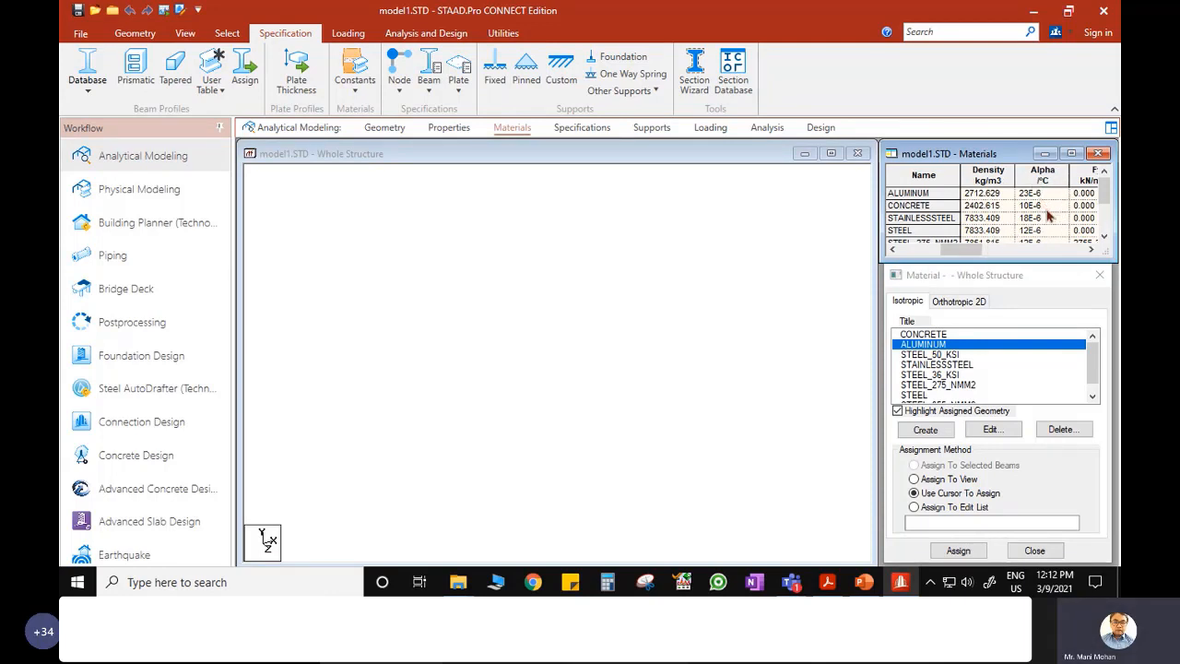
{"action": "left_click_drag", "start_coordinate": [971, 250], "coordinate": [943, 257]}
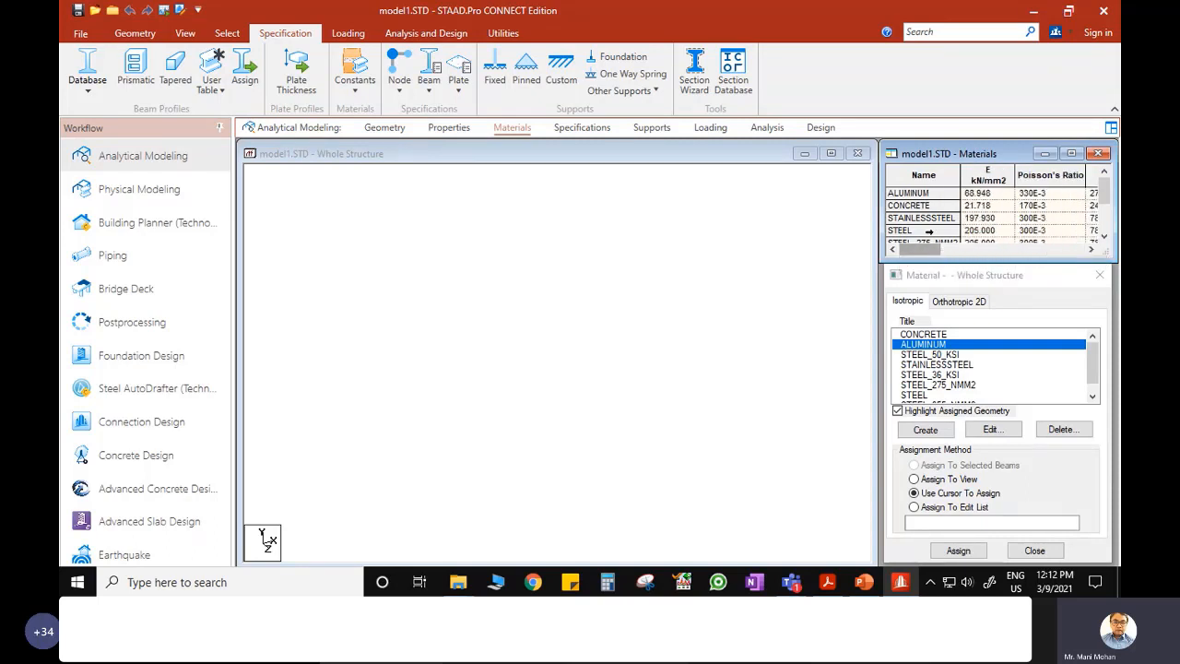
- Review the Specifications page briefly, and go through the Geometry, Properties and Materials pages again in workflow order
{"action": "left_click", "coordinate": [582, 128]}
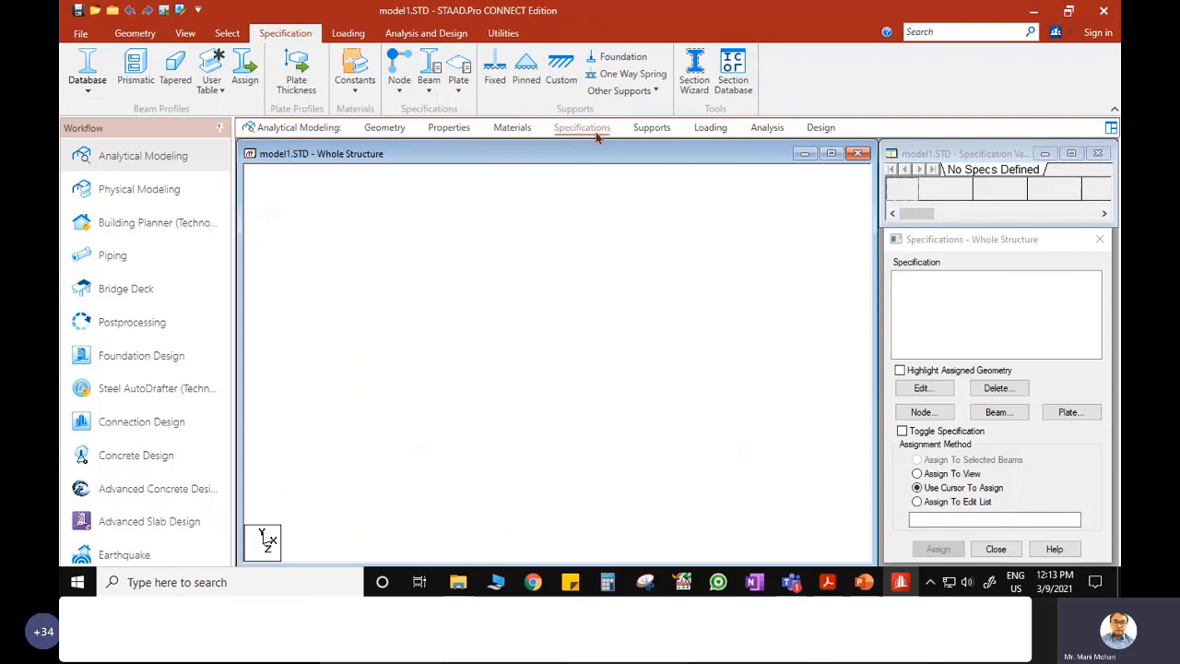
{"action": "left_click", "coordinate": [384, 129]}
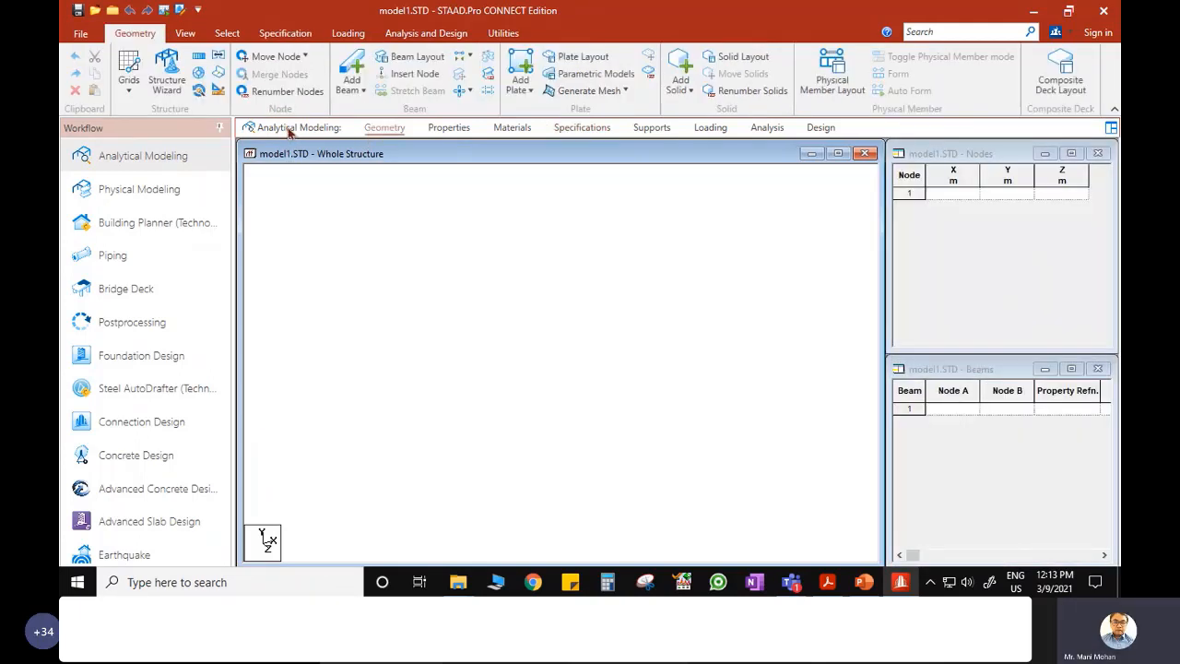
{"action": "left_click", "coordinate": [385, 129]}
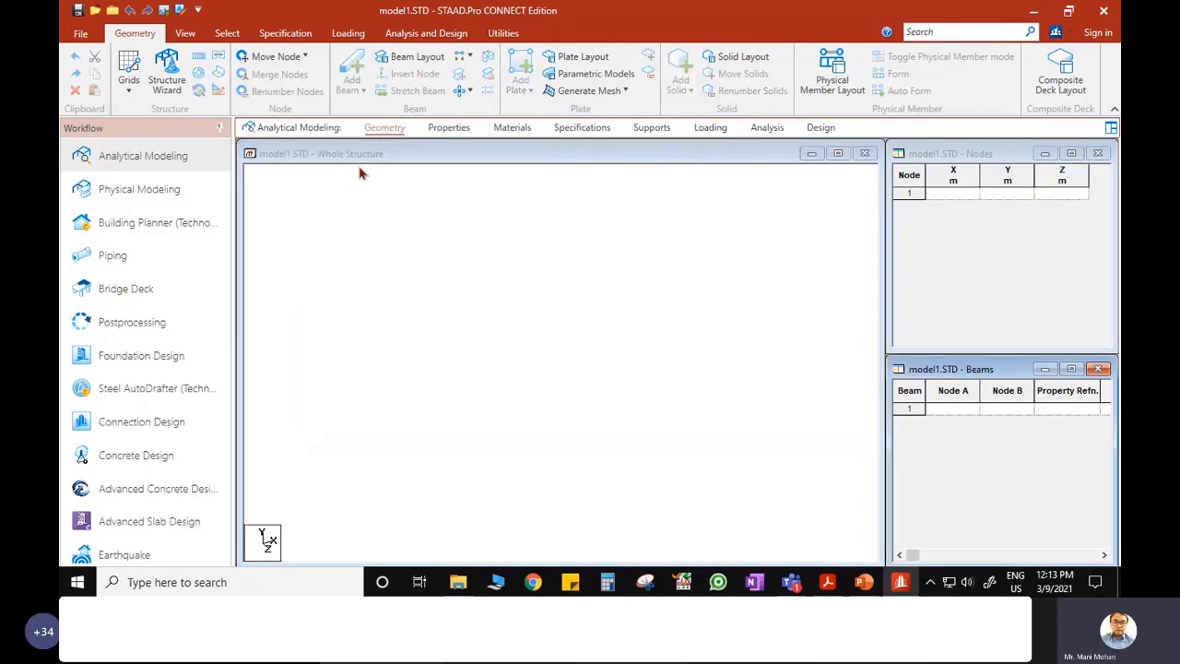
{"action": "left_click", "coordinate": [445, 130]}
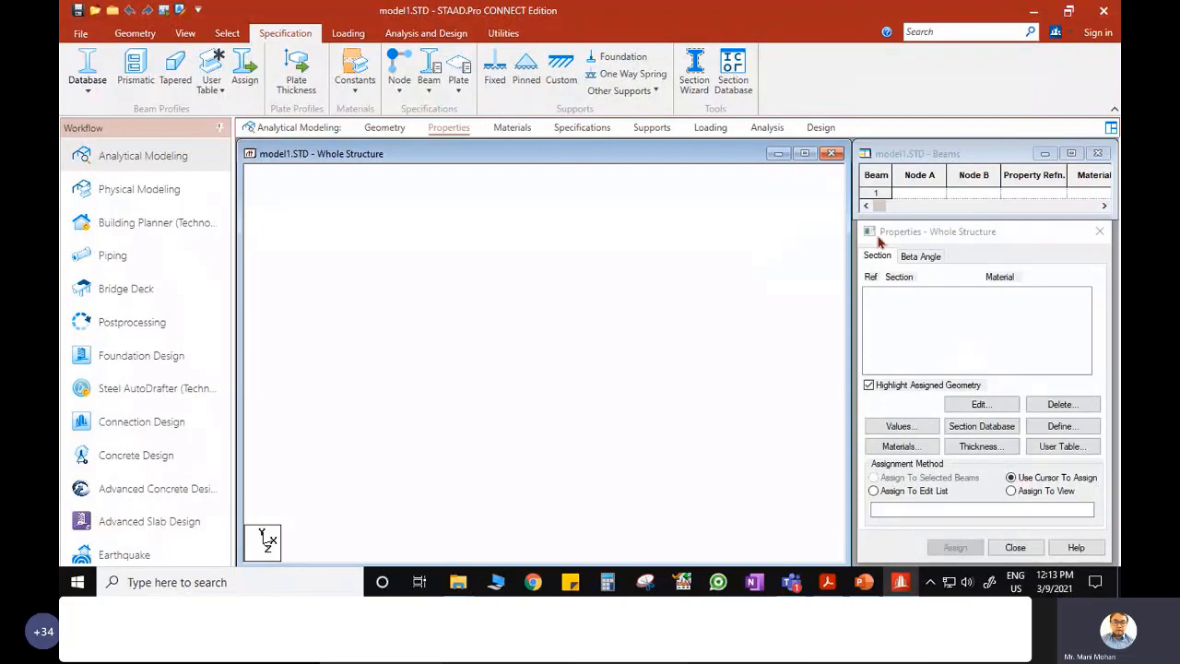
{"action": "left_click", "coordinate": [512, 129]}
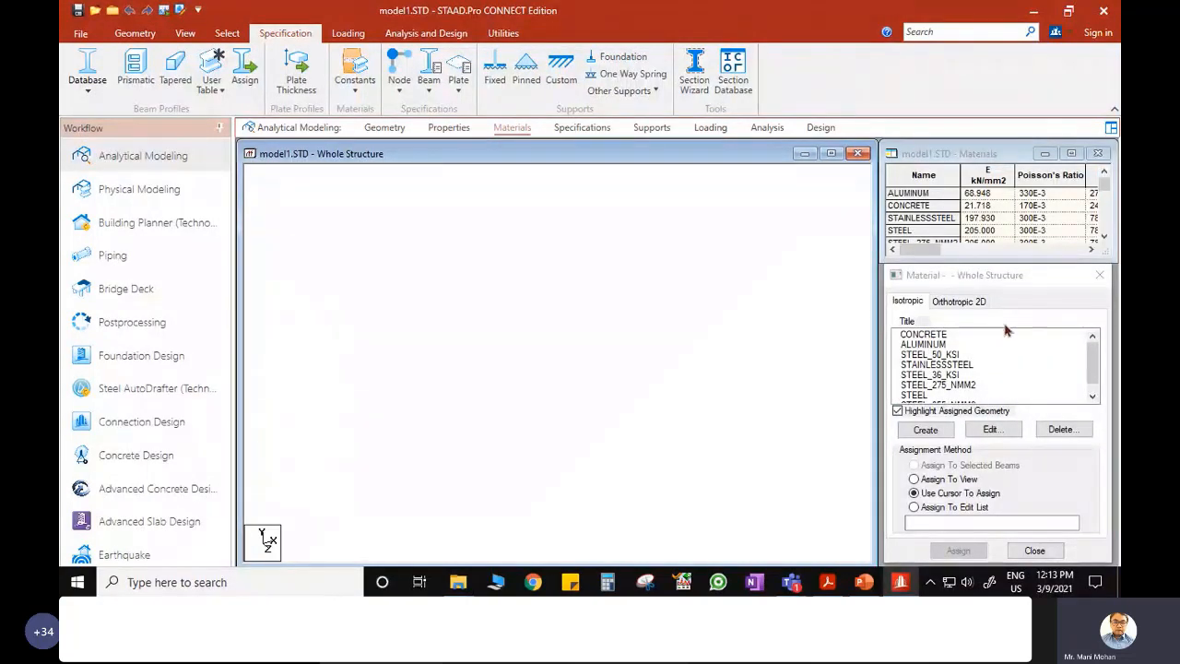
- Examine the Specifications page, including the beam release options and the node Floor Diaphragm options, without adding any specification
{"action": "left_click", "coordinate": [582, 130]}
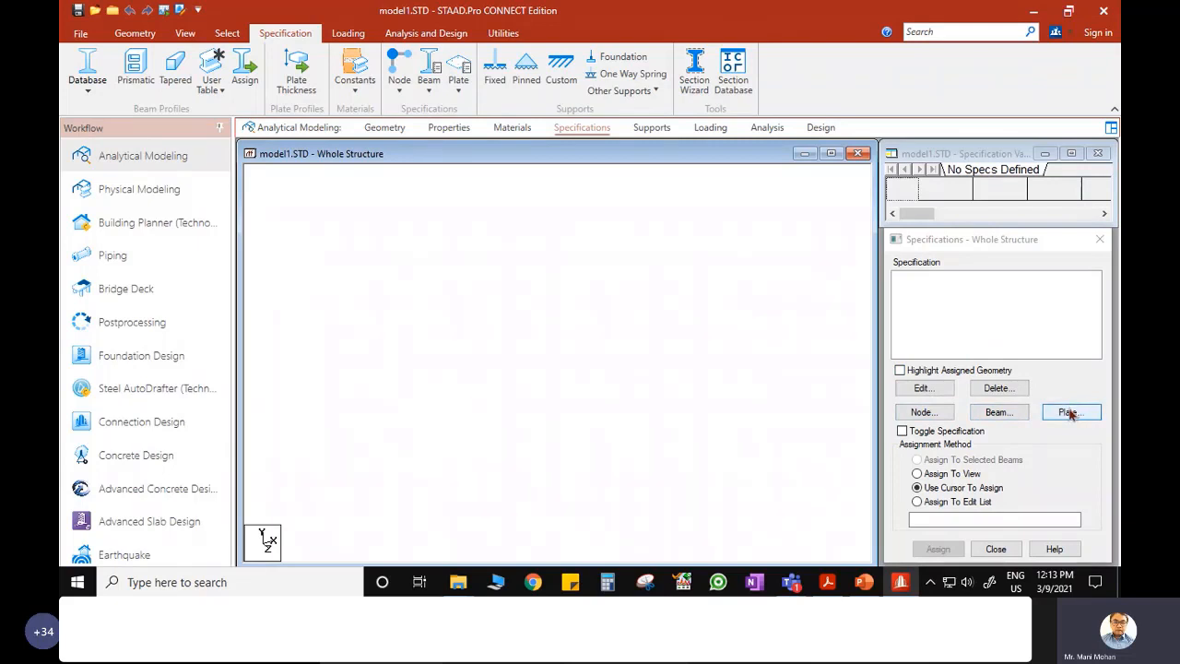
{"action": "left_click", "coordinate": [1010, 419]}
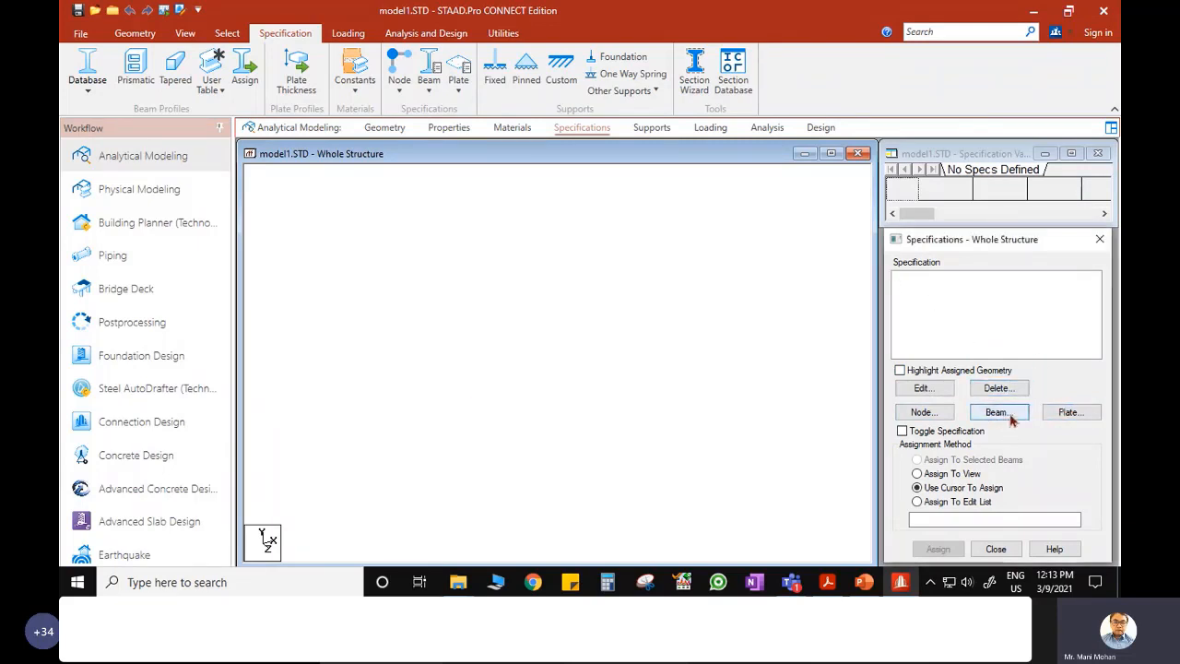
{"action": "left_click", "coordinate": [1011, 420]}
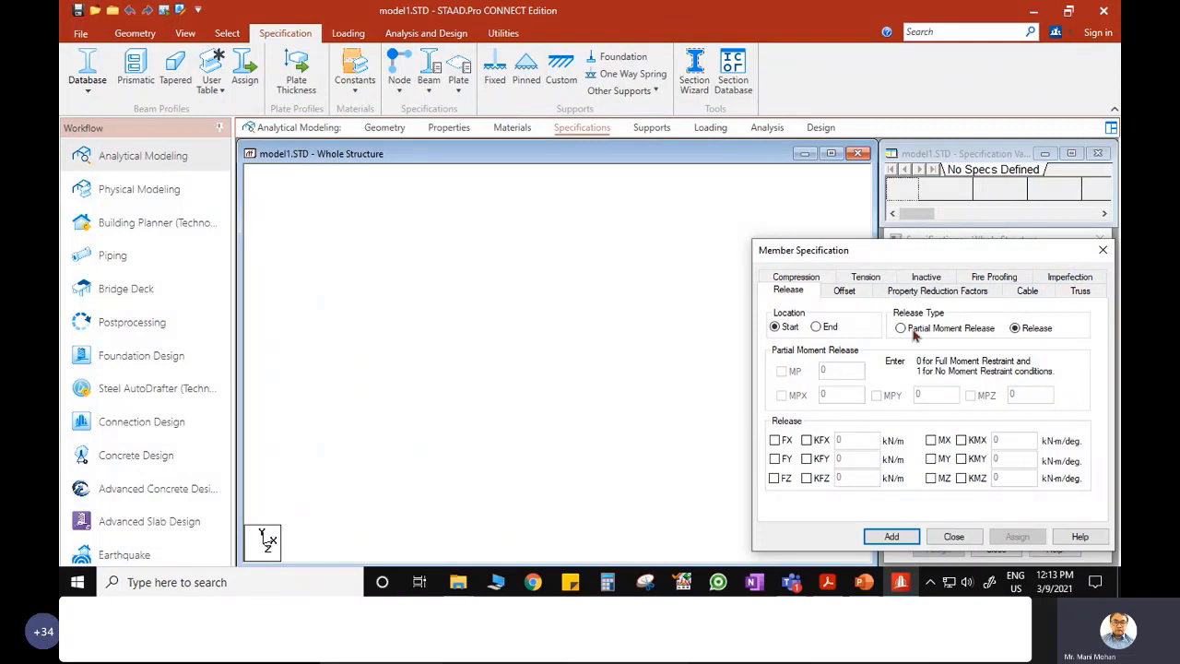
{"action": "left_click", "coordinate": [1103, 252]}
{"action": "left_click", "coordinate": [923, 412]}
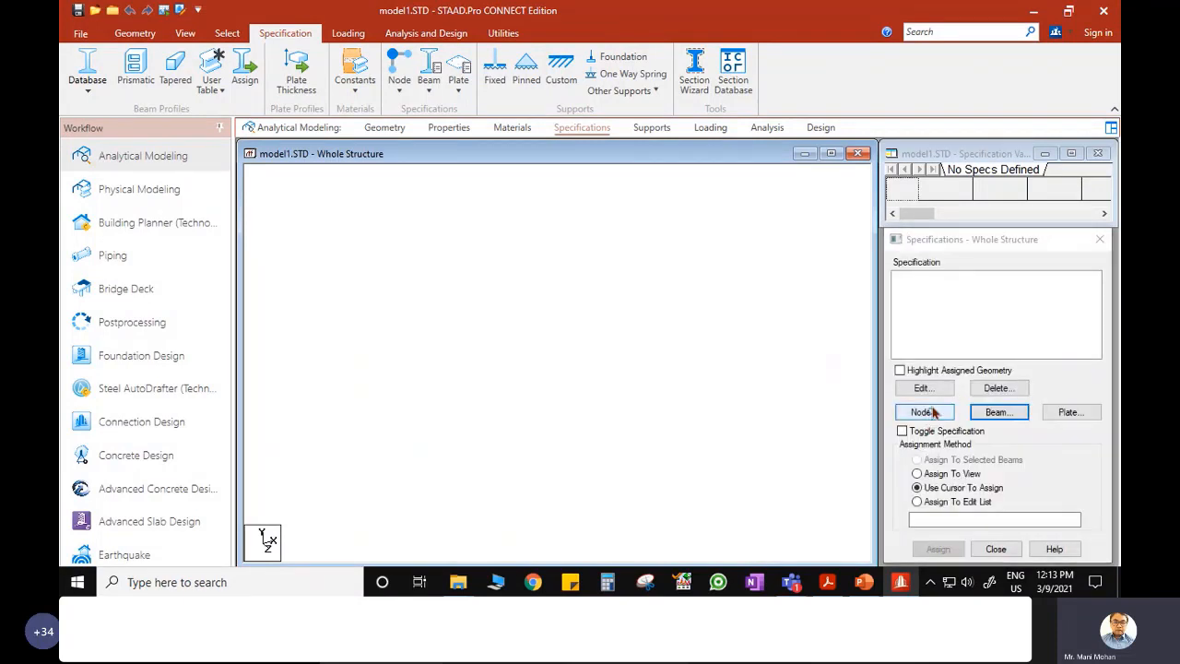
{"action": "left_click", "coordinate": [851, 239]}
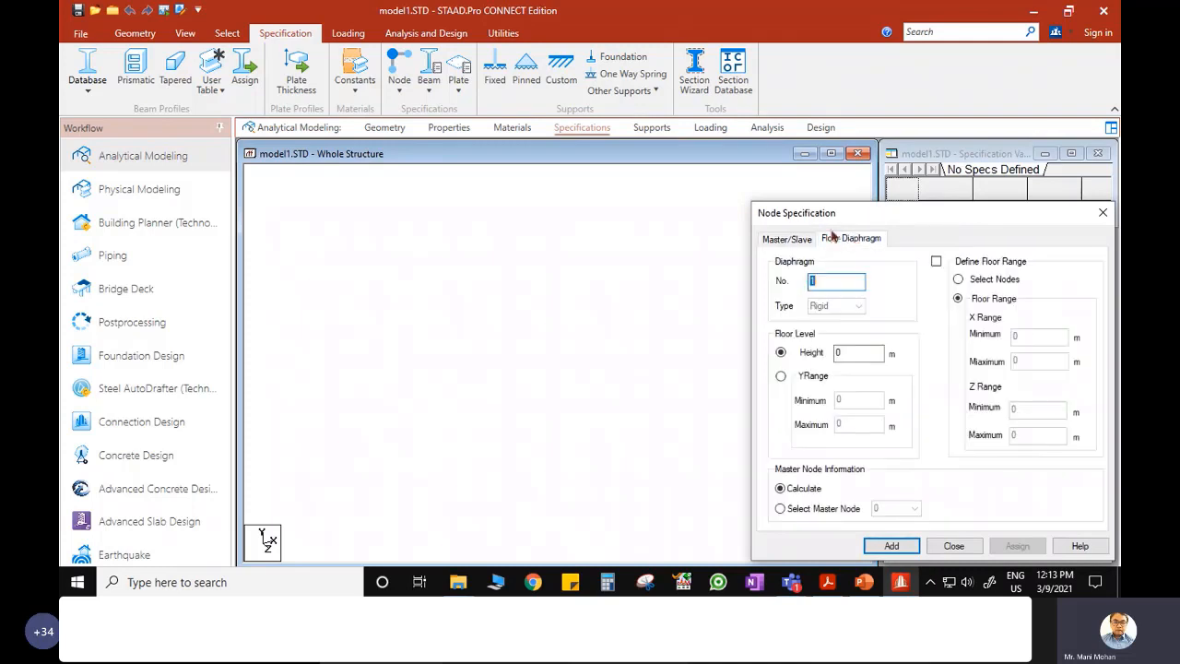
{"action": "left_click", "coordinate": [1103, 213]}
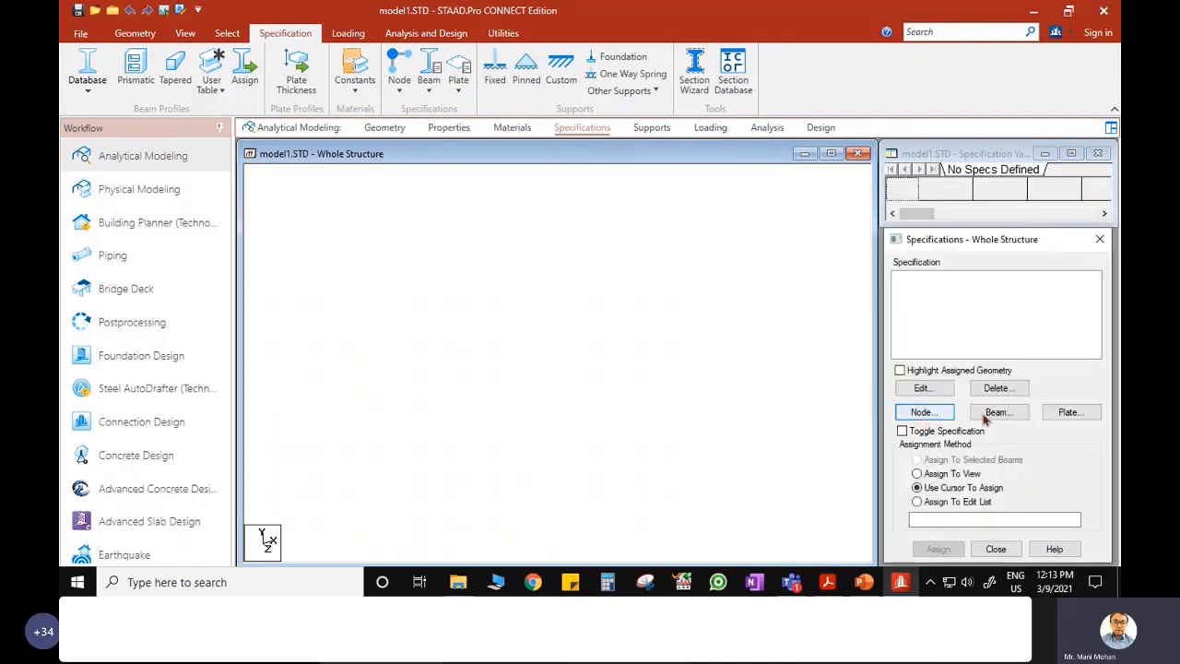
- Examine the Supports, Loading and Analysis pages of the analytical modeling workflow
{"action": "left_click", "coordinate": [652, 128]}
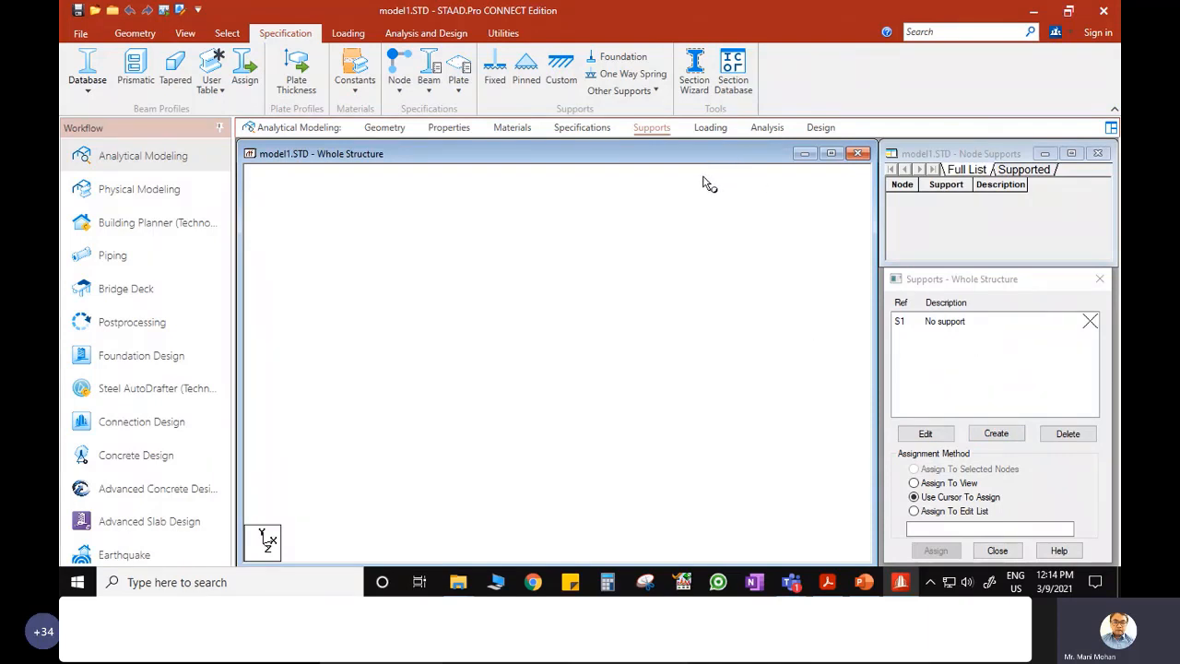
{"action": "left_click", "coordinate": [652, 131]}
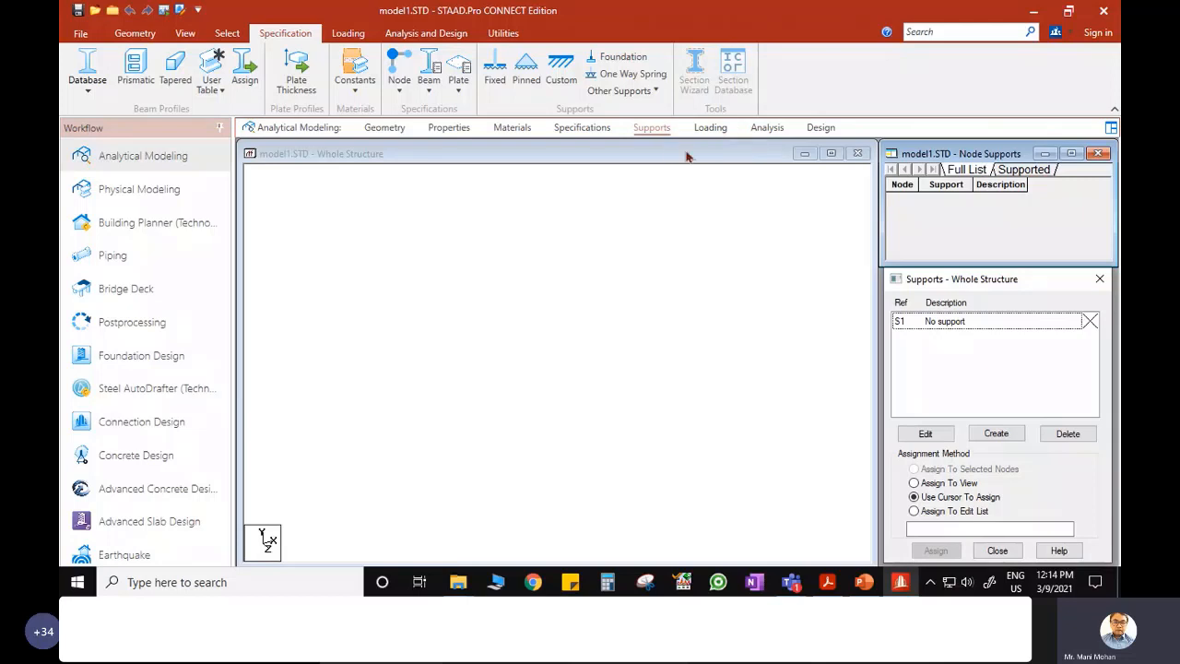
{"action": "left_click", "coordinate": [725, 132]}
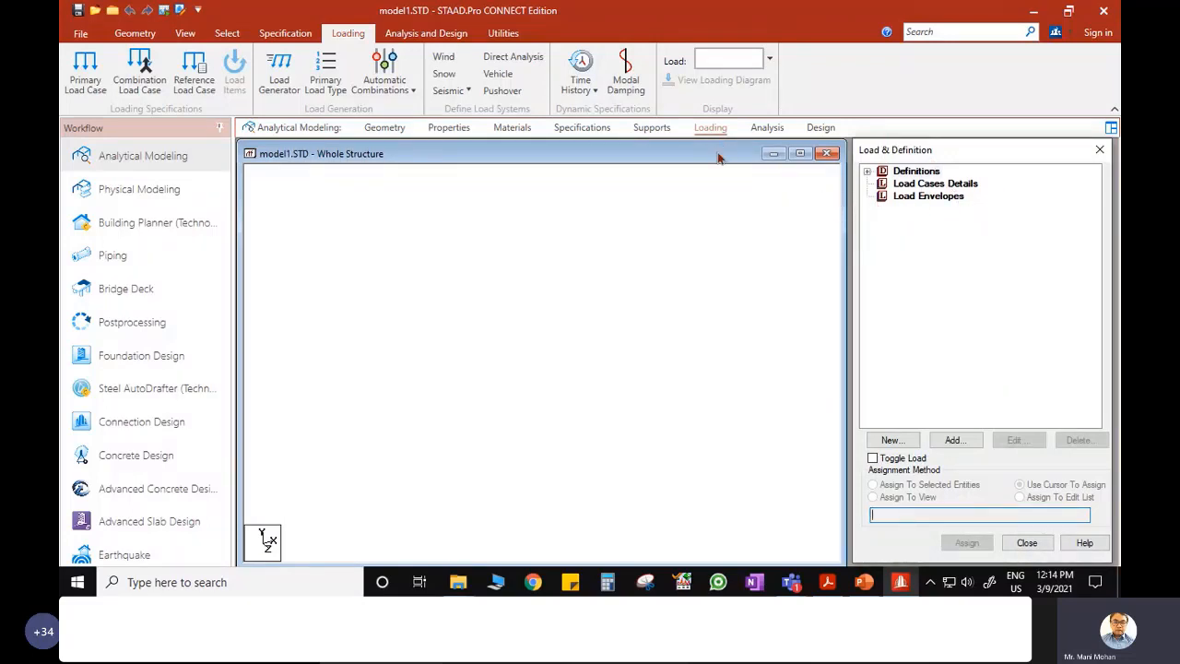
{"action": "left_click", "coordinate": [765, 128]}
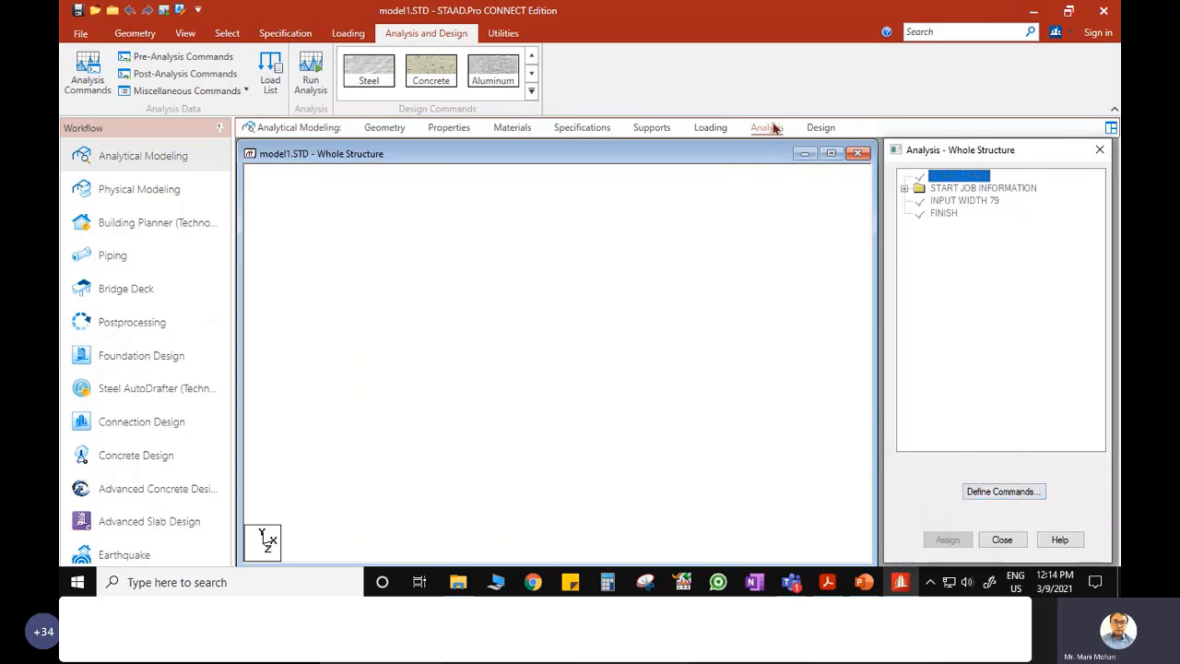
- Examine the Design page and browse the available steel design codes, keeping IS800 2007 LSD
{"action": "left_click", "coordinate": [821, 130]}
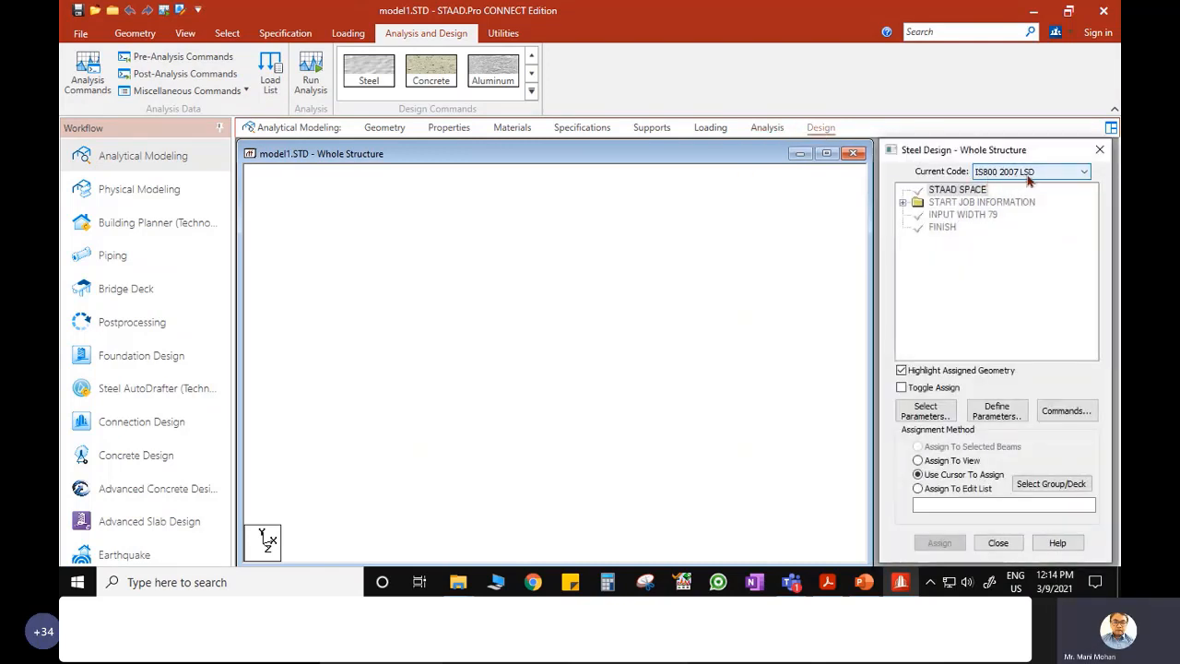
{"action": "left_click", "coordinate": [1036, 175]}
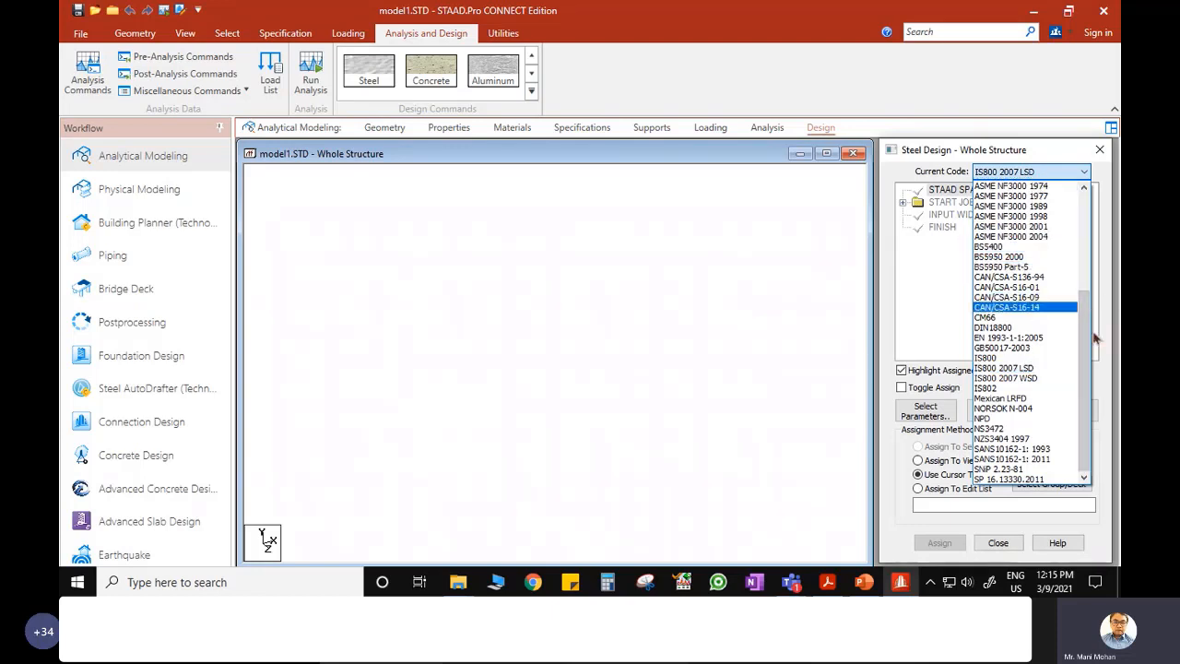
{"action": "left_click_drag", "start_coordinate": [1086, 350], "coordinate": [1088, 247]}
{"action": "left_click", "coordinate": [932, 267]}
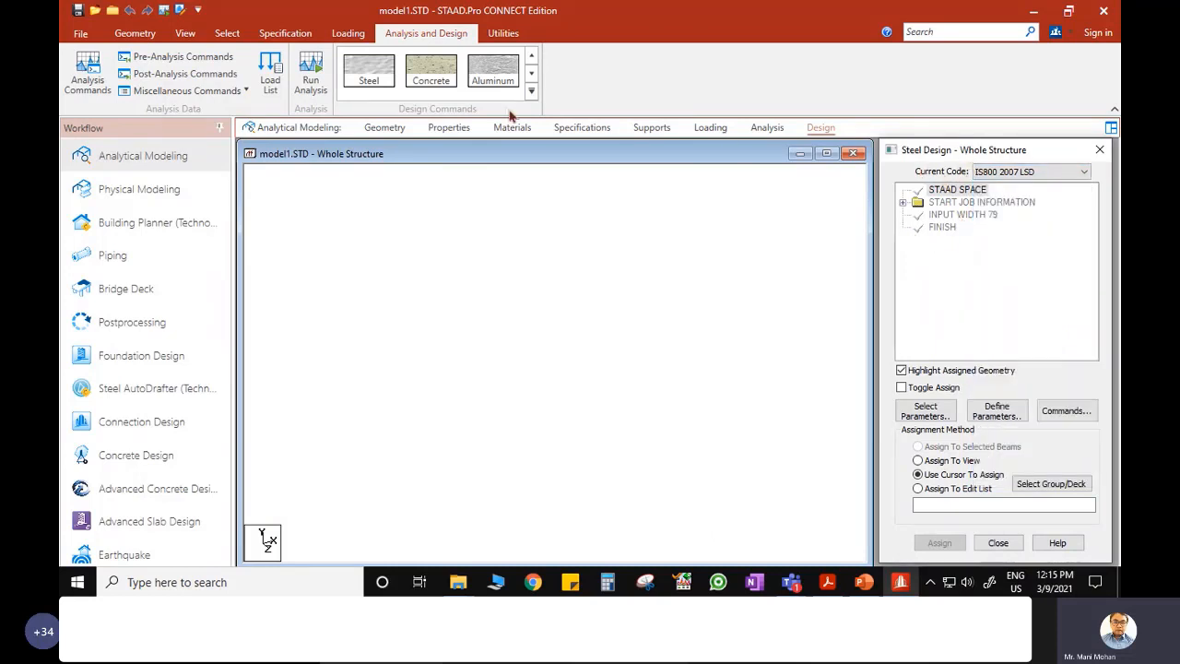
- Compare the steel and concrete design commands, and browse the available concrete design codes, keeping IS456
{"action": "left_click", "coordinate": [435, 83]}
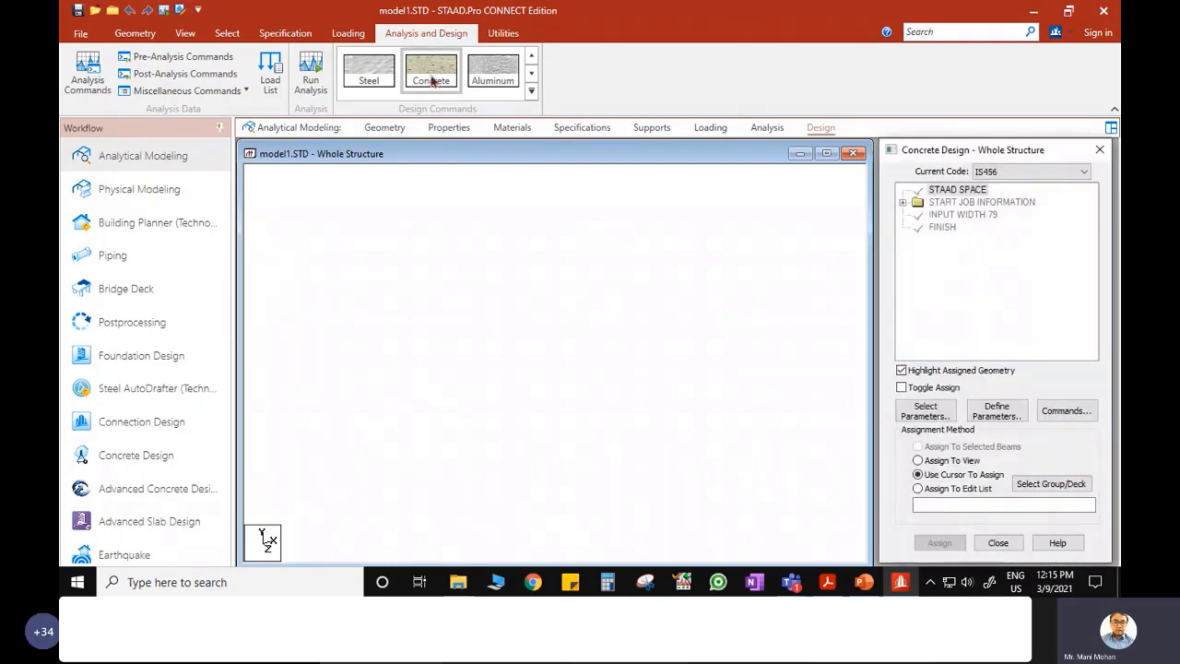
{"action": "left_click", "coordinate": [369, 81]}
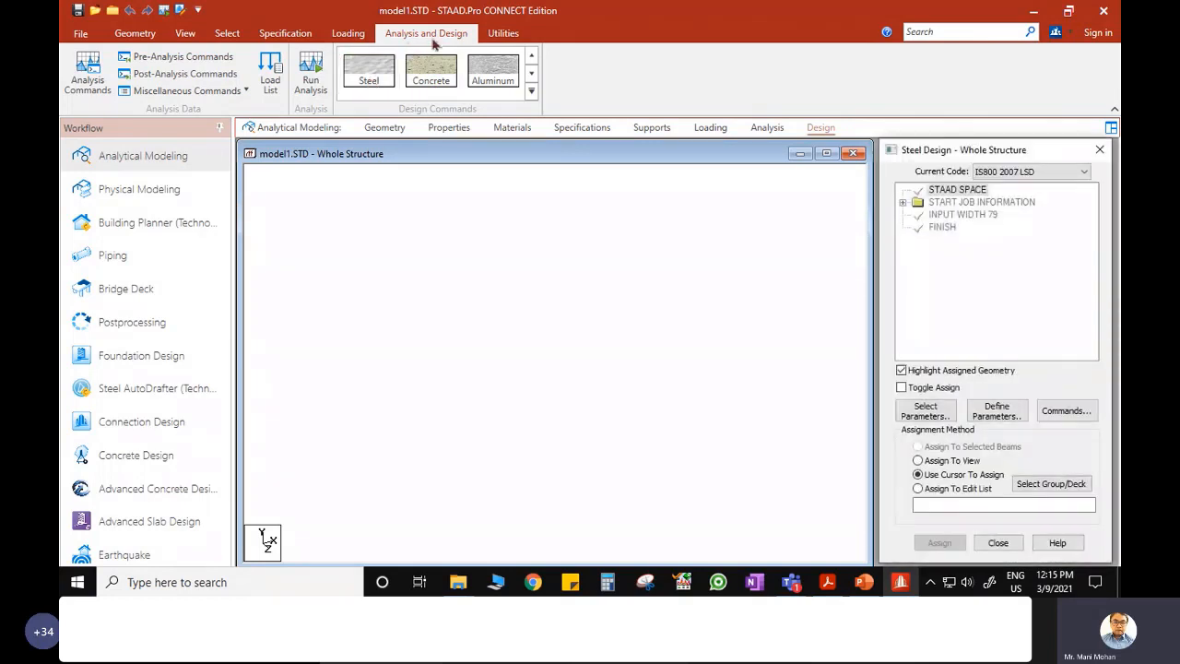
{"action": "left_click", "coordinate": [369, 82]}
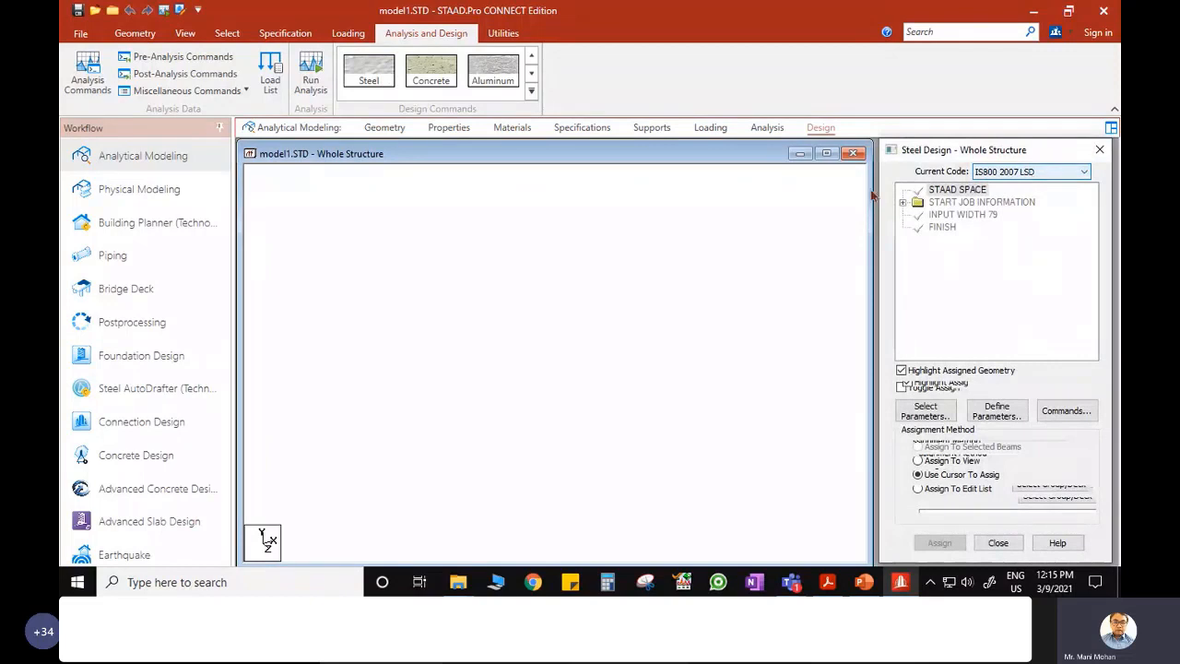
{"action": "left_click", "coordinate": [433, 78]}
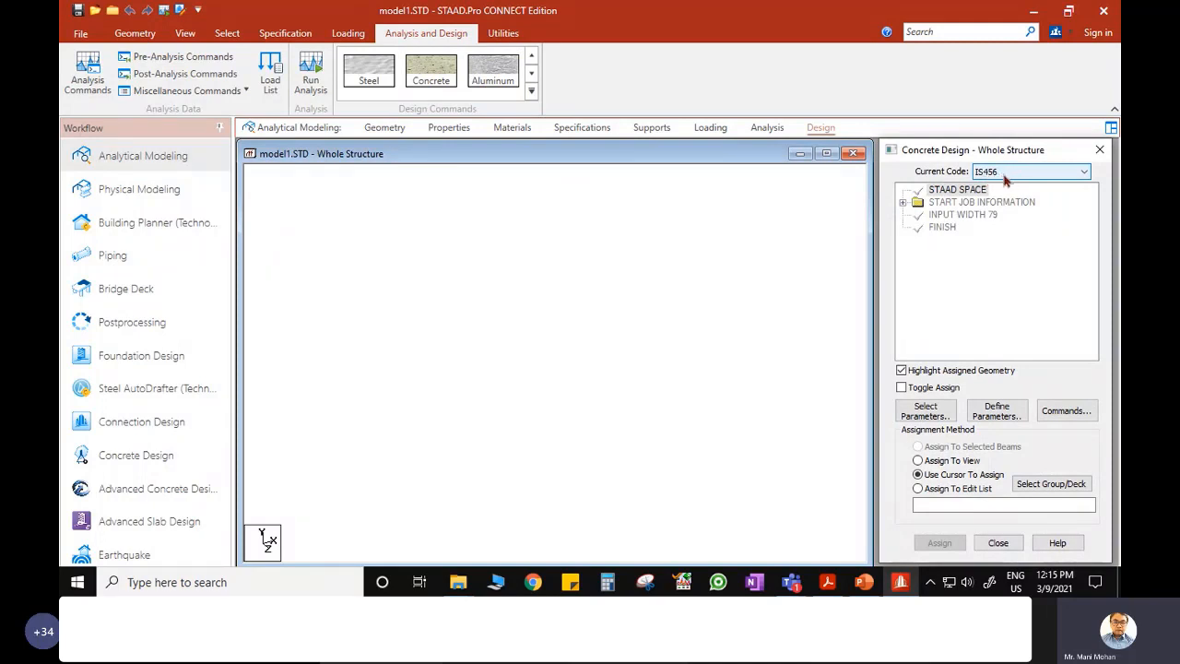
{"action": "left_click", "coordinate": [1004, 175]}
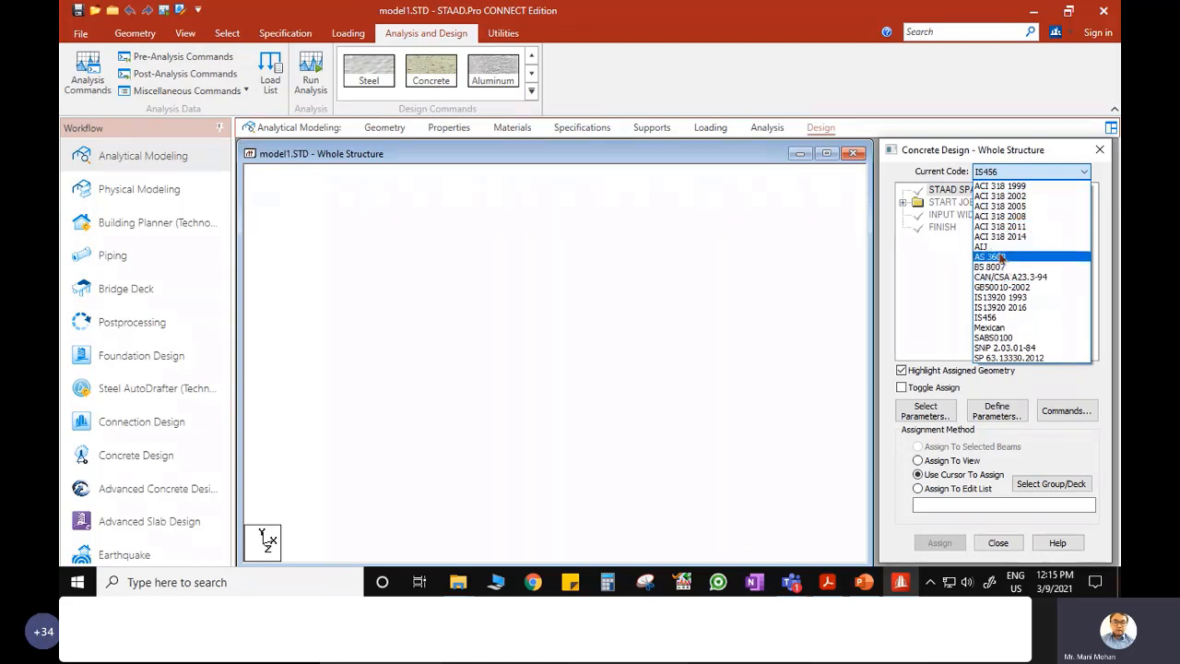
{"action": "left_click", "coordinate": [771, 291]}
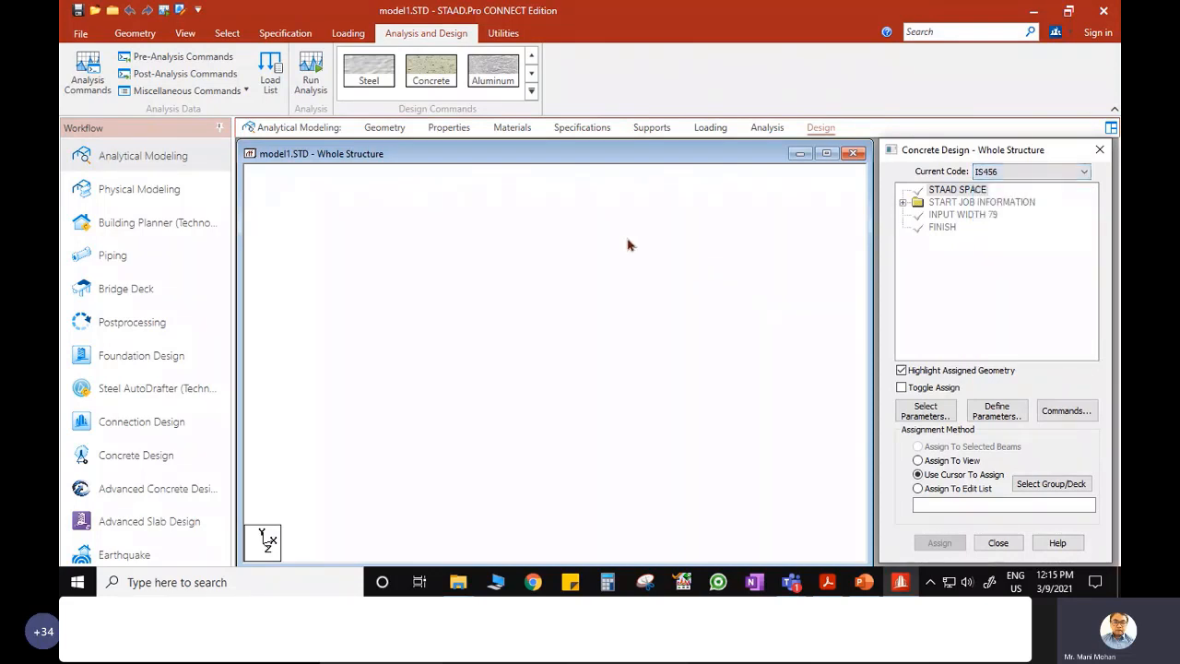
- View the aluminum design commands and the full set of design materials, including Timber
{"action": "left_click", "coordinate": [492, 73]}
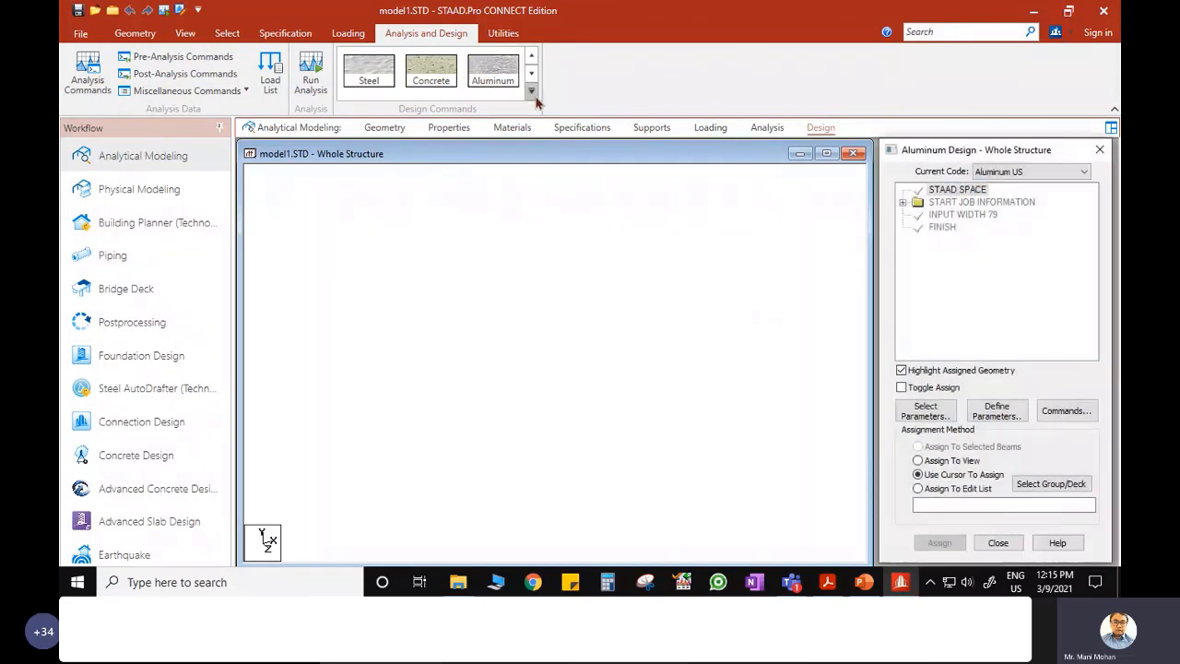
{"action": "left_click", "coordinate": [531, 90]}
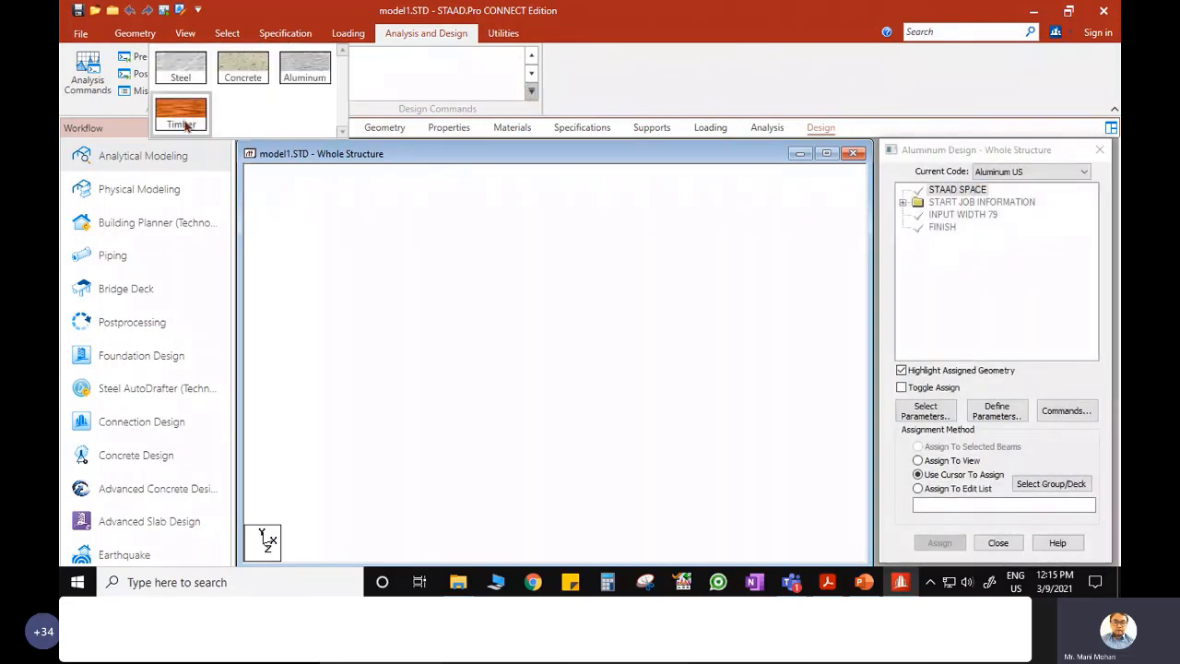
{"action": "left_click", "coordinate": [617, 92]}
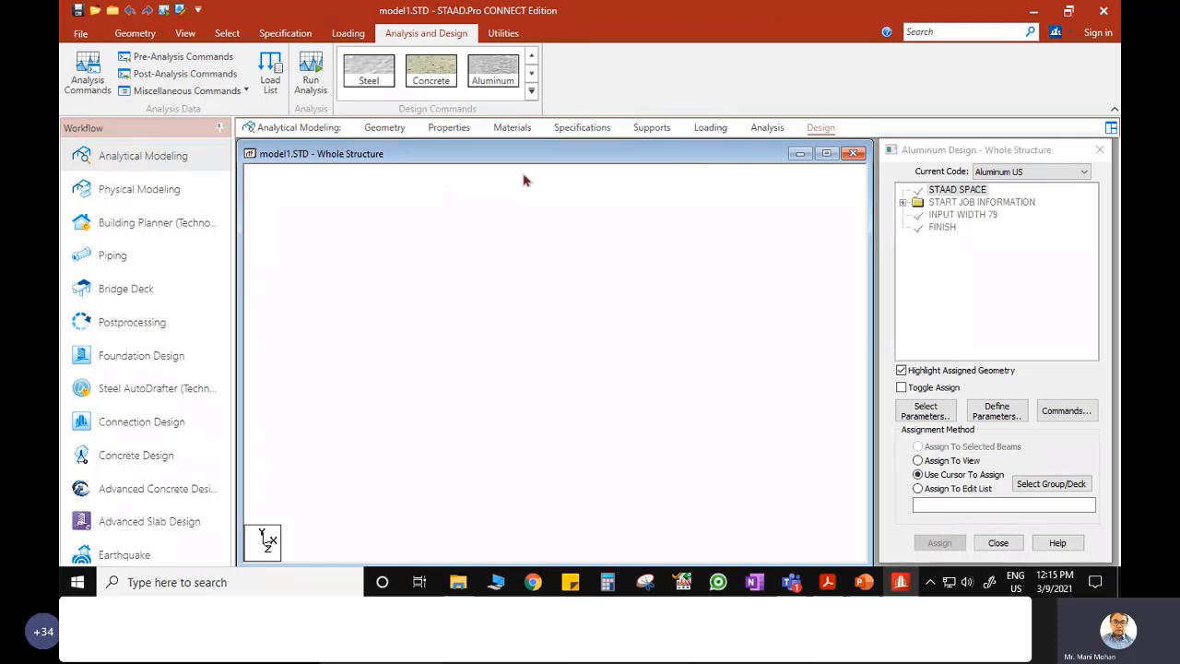
- Return to the Geometry page of the Analytical Modeling workflow
{"action": "left_click", "coordinate": [384, 127]}
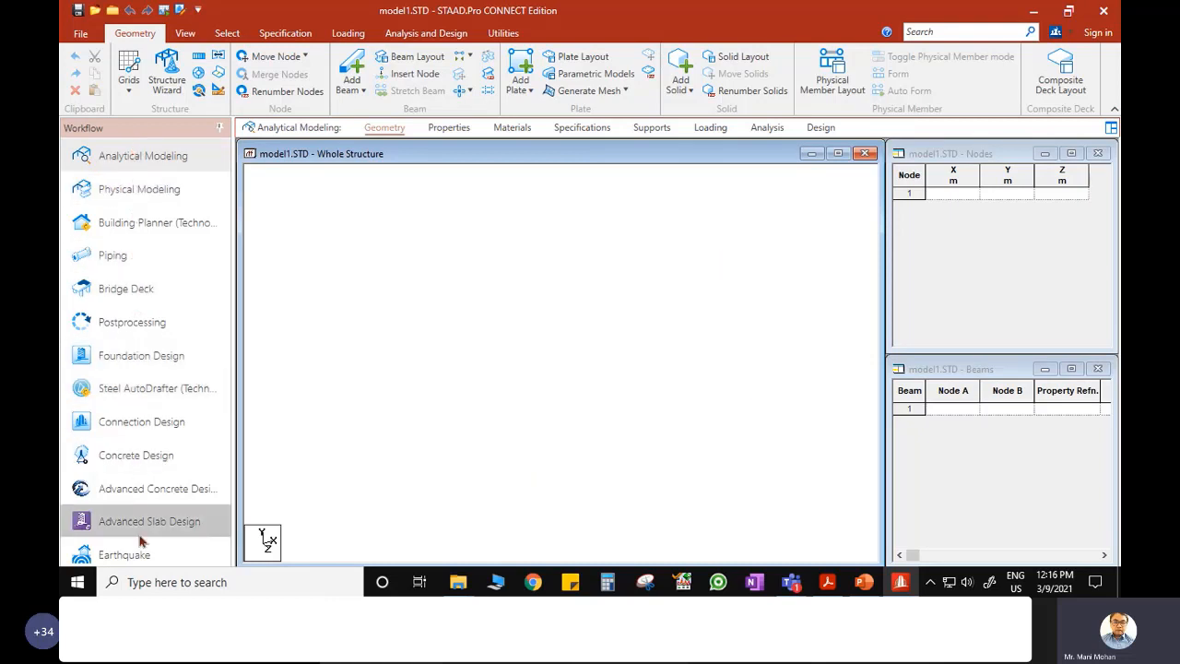
{"action": "left_click", "coordinate": [132, 160]}
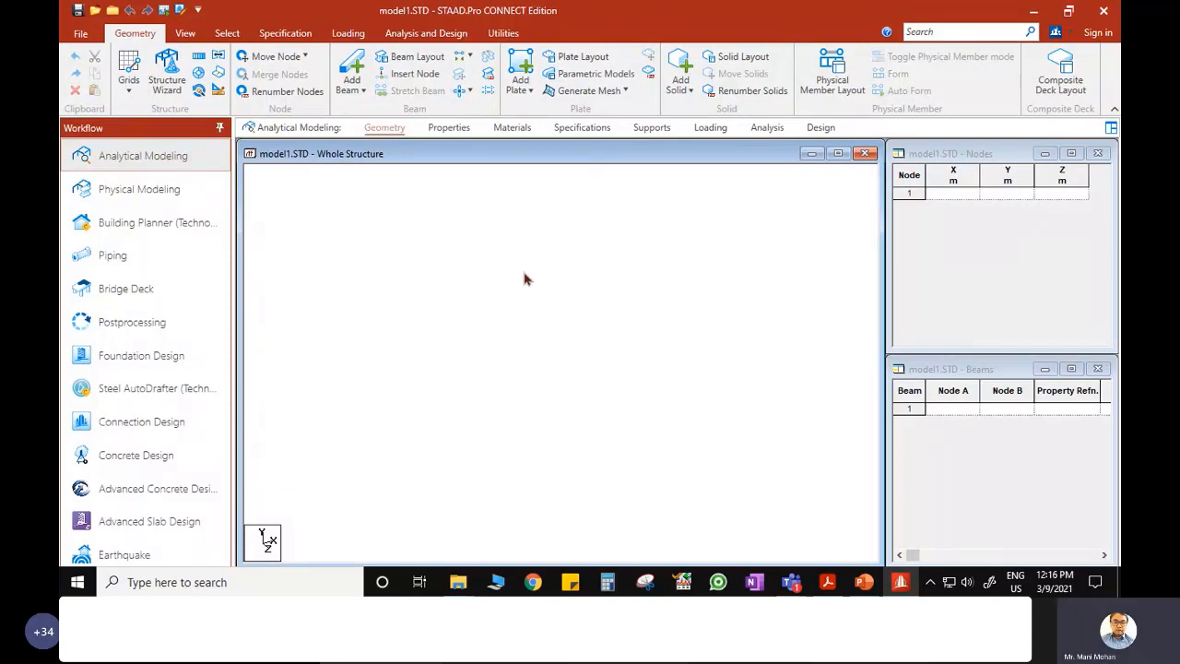
- Switch to PowerPoint and present slide 3 of STAAD-Intro.pptx, with the laser pointer enabled to examine the loaded frame example
{"action": "key", "text": "alt"}
{"action": "key", "text": "alt+Tab"}
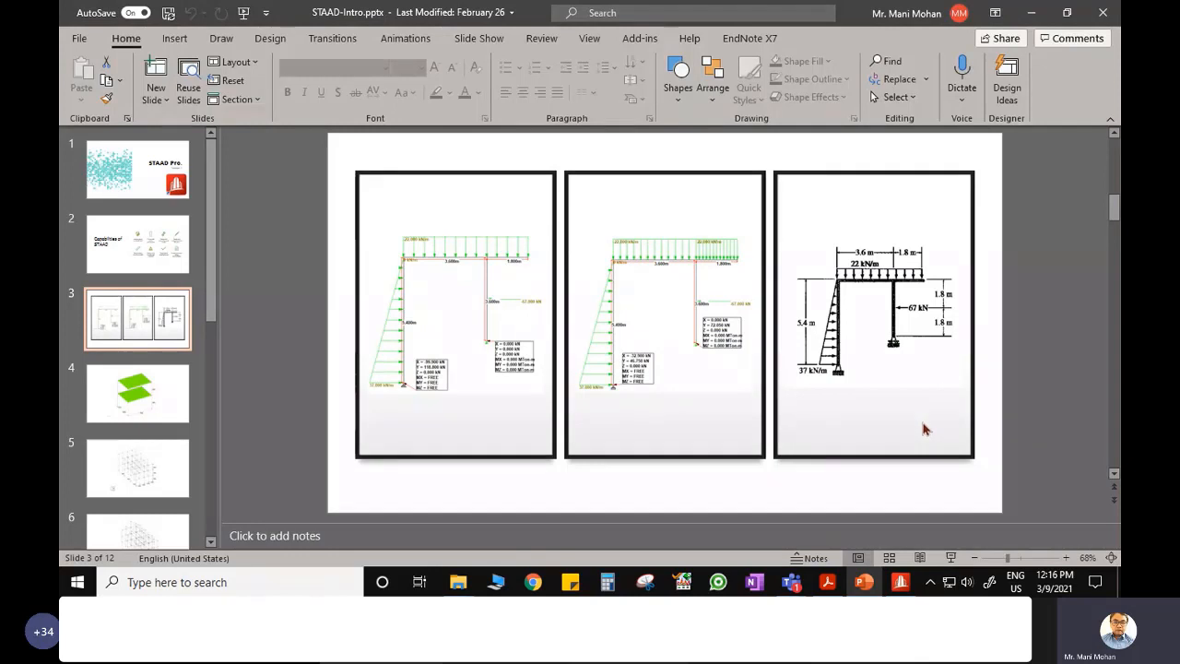
{"action": "left_click", "coordinate": [950, 558]}
{"action": "key", "text": "ctrl+l"}
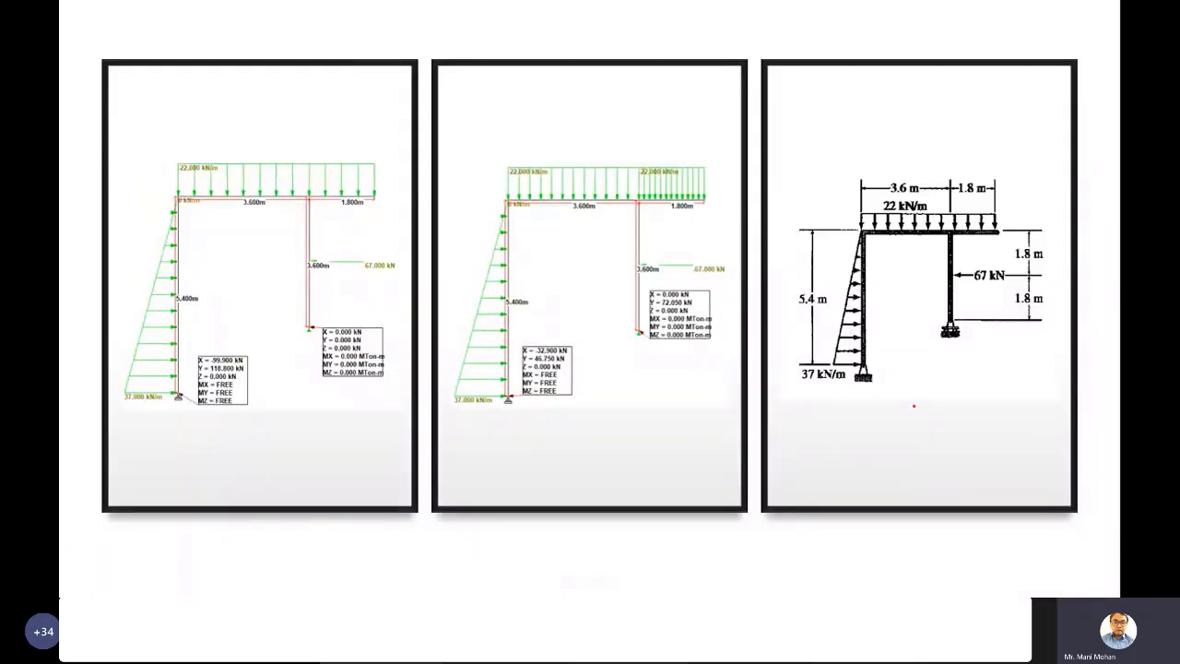
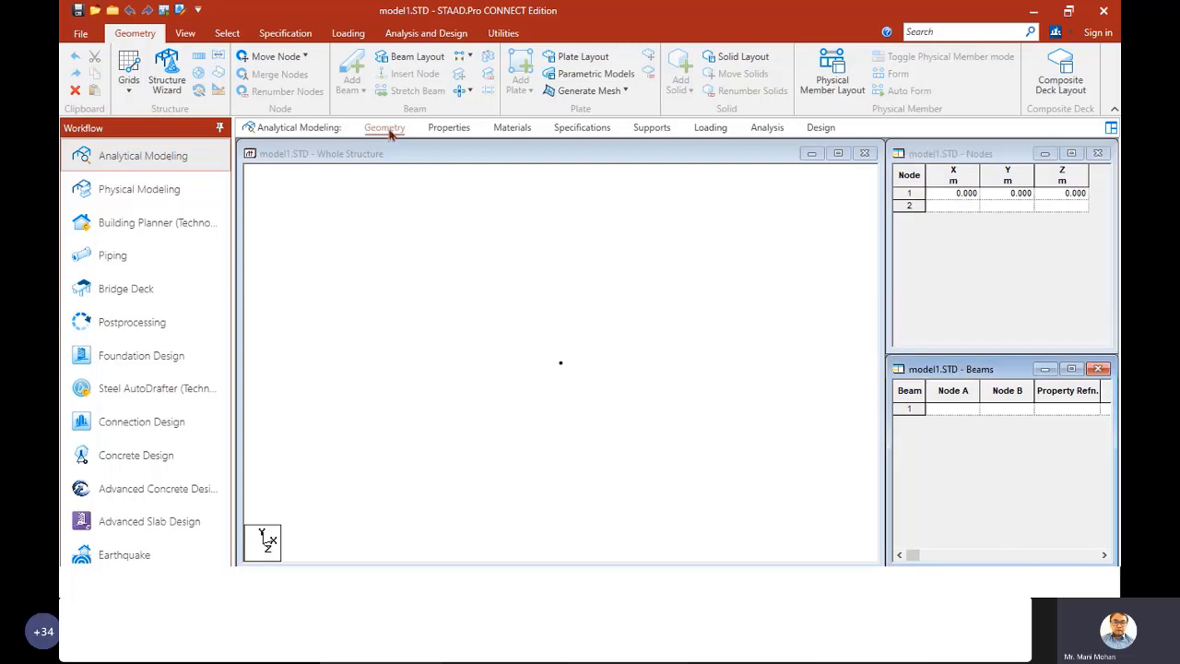
- Add node 2 to the Nodes table at X 0, Y 5.4, Z 0 m
{"action": "left_click", "coordinate": [929, 156]}
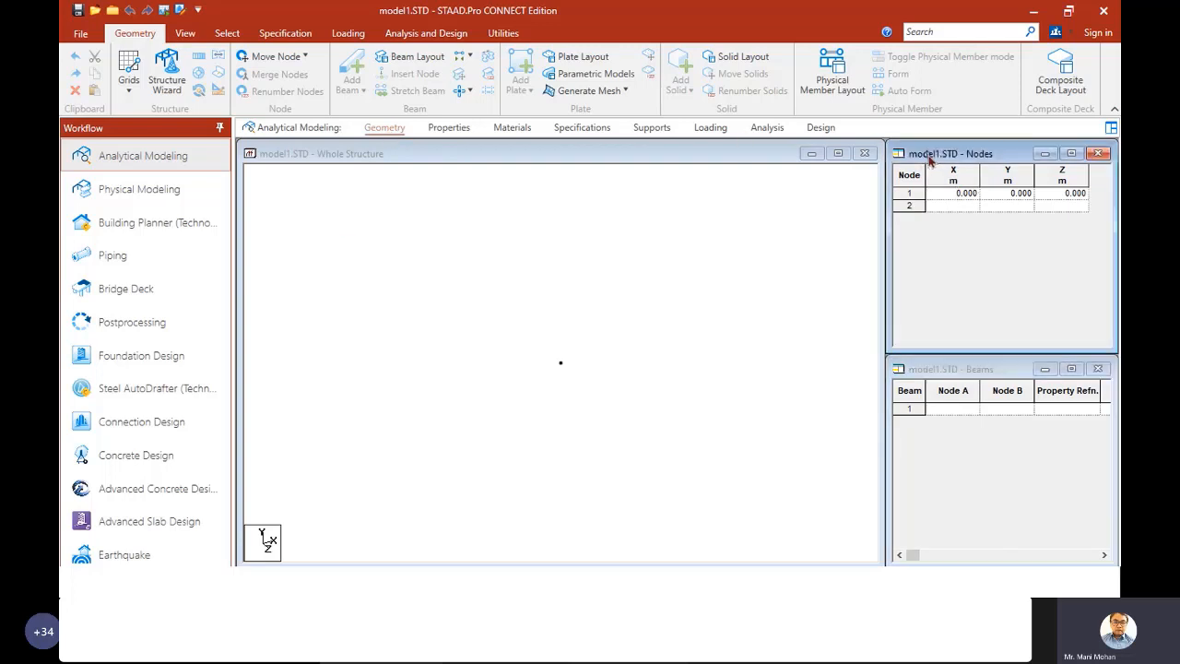
{"action": "left_click", "coordinate": [963, 194]}
{"action": "left_click", "coordinate": [954, 211]}
{"action": "type", "text": "0"}
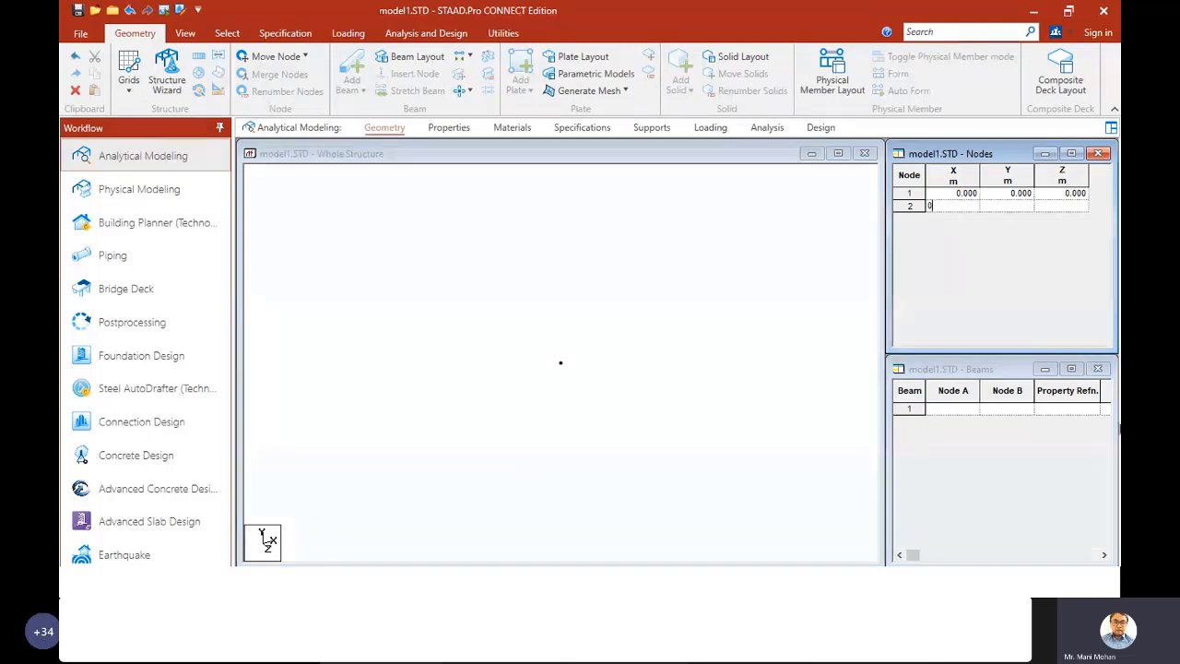
{"action": "key", "text": "Tab"}
{"action": "type", "text": "5.4"}
{"action": "key", "text": "Tab"}
{"action": "key", "text": "Tab"}
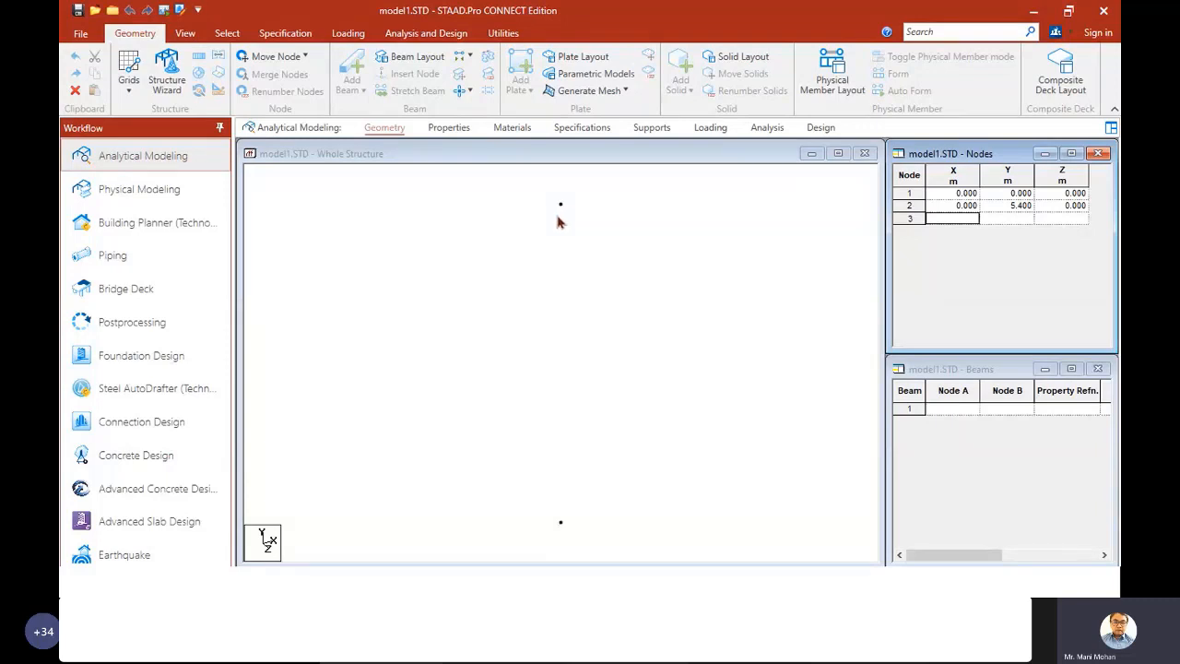
{"action": "left_click", "coordinate": [594, 287]}
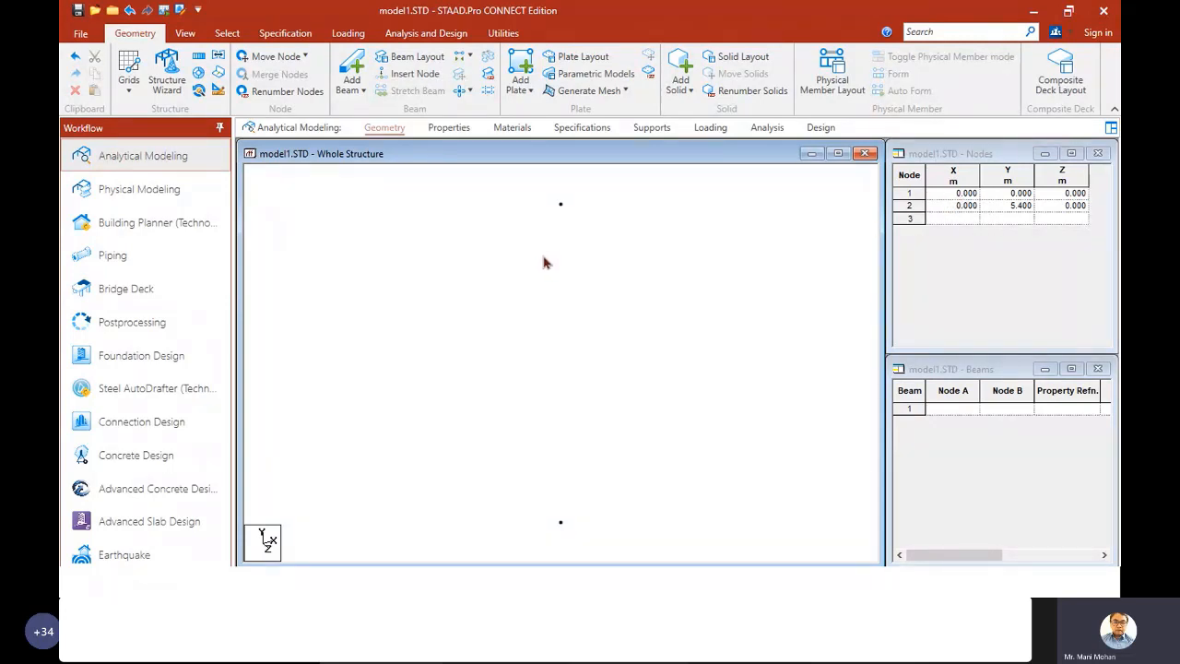
- Check the frame's marked coordinates in the PowerPoint slide show, return to STAAD.Pro, and add node 3 at X 3.6, Y 1.8, Z 0 m
{"action": "left_click", "coordinate": [955, 223]}
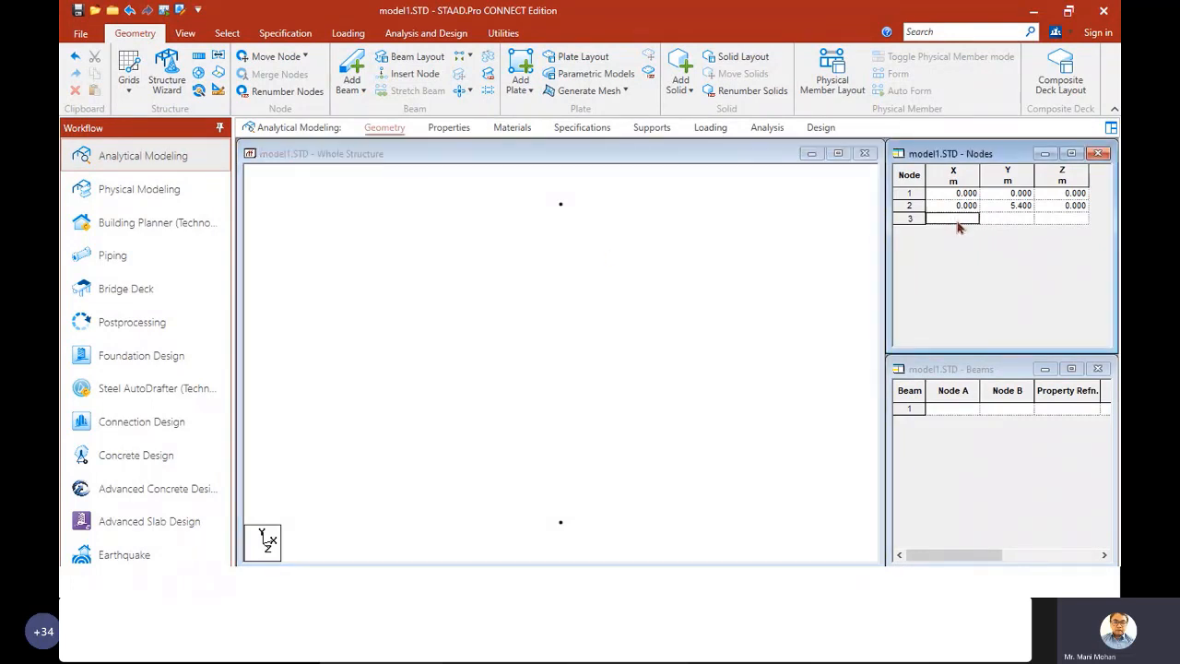
{"action": "key", "text": "alt+Tab"}
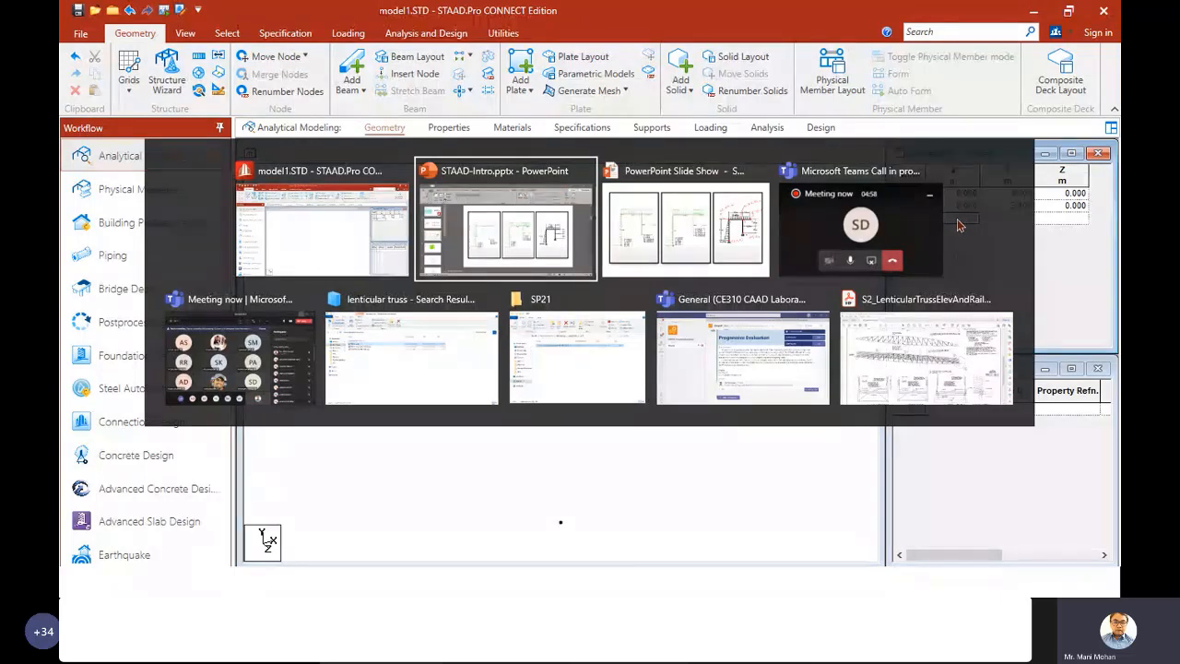
{"action": "key", "text": "alt+Tab"}
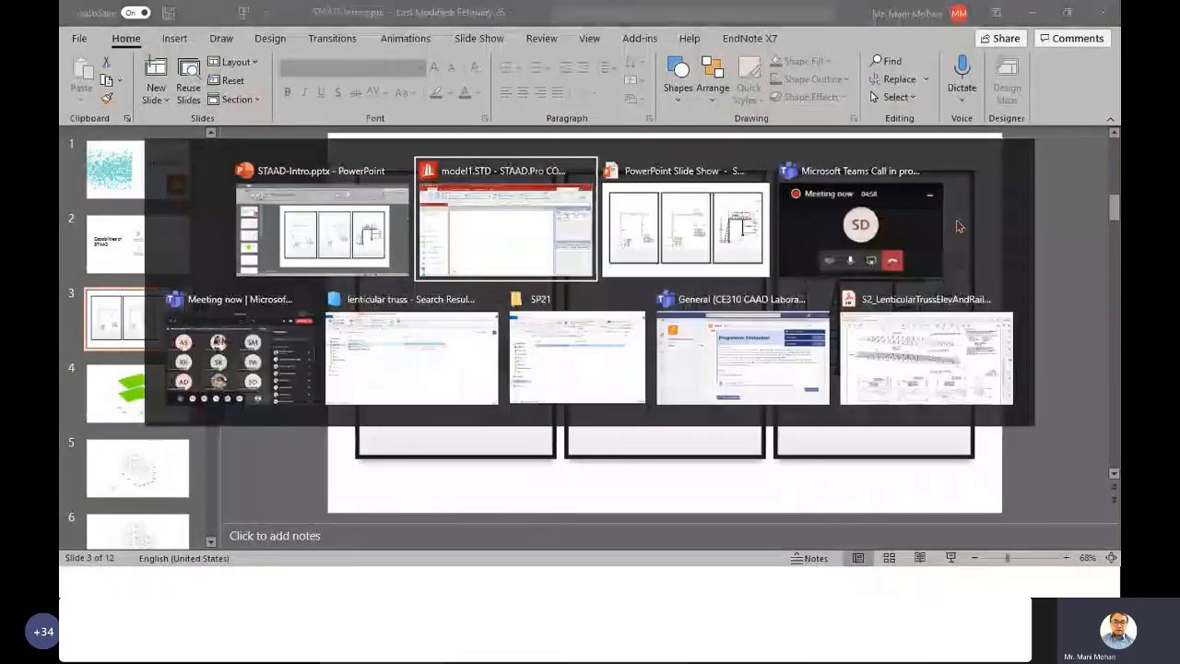
{"action": "key", "text": "alt+Tab"}
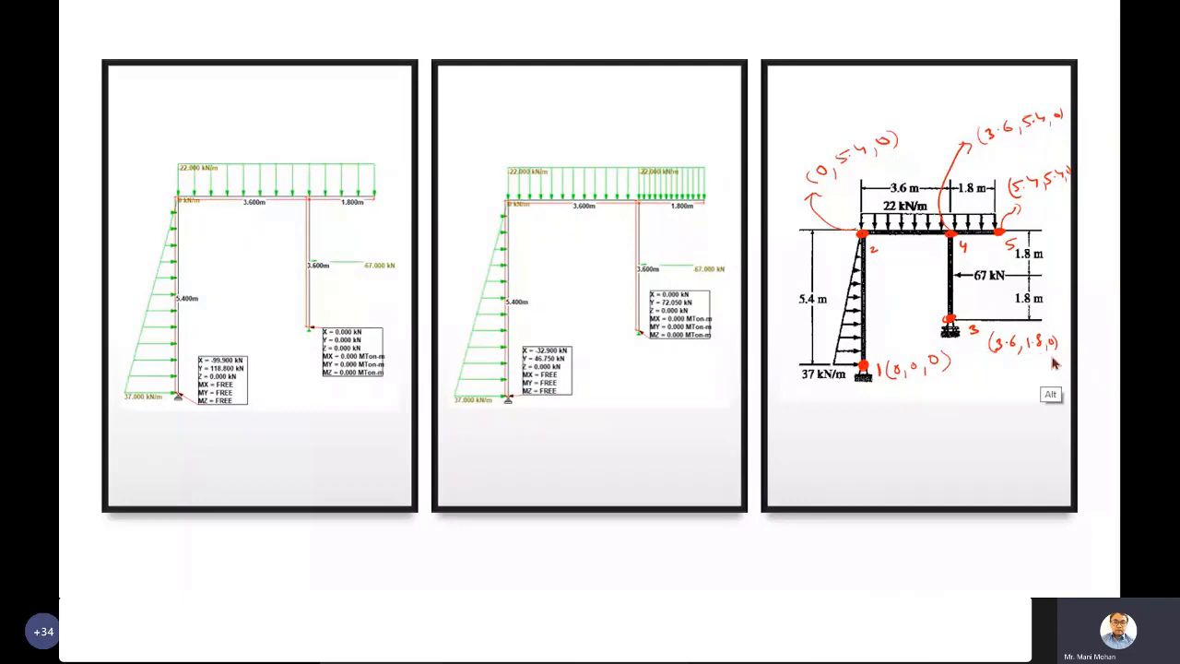
{"action": "key", "text": "alt+Tab"}
{"action": "key", "text": "alt+Tab"}
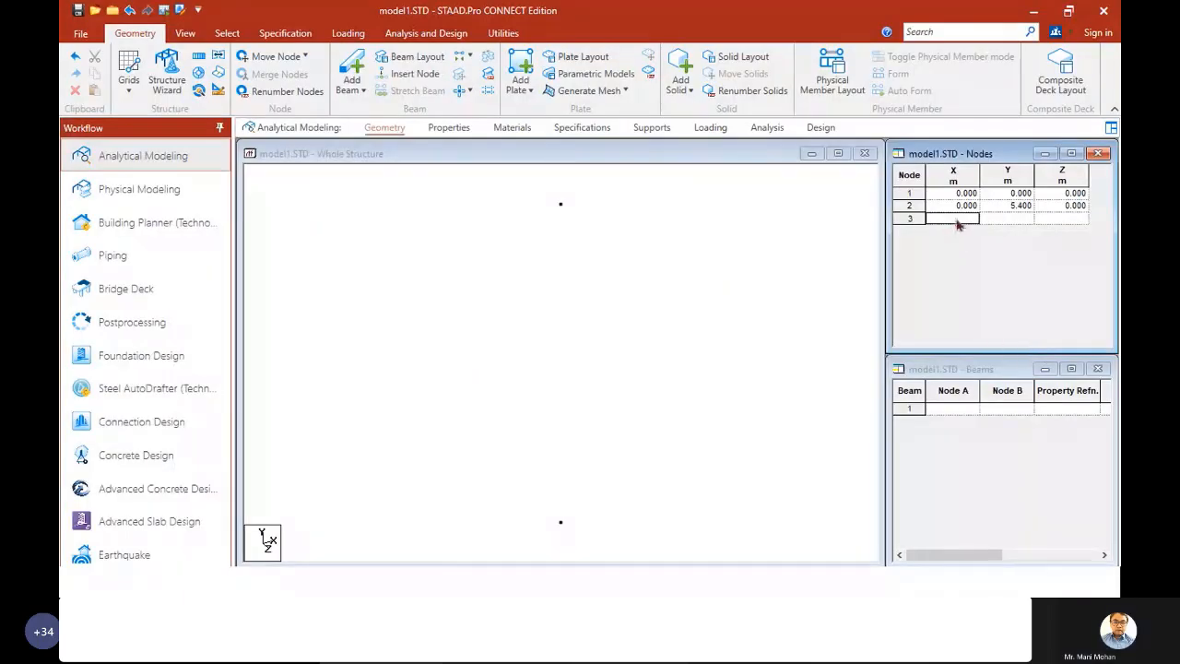
{"action": "type", "text": "3.6"}
{"action": "key", "text": "Tab"}
{"action": "type", "text": "1"}
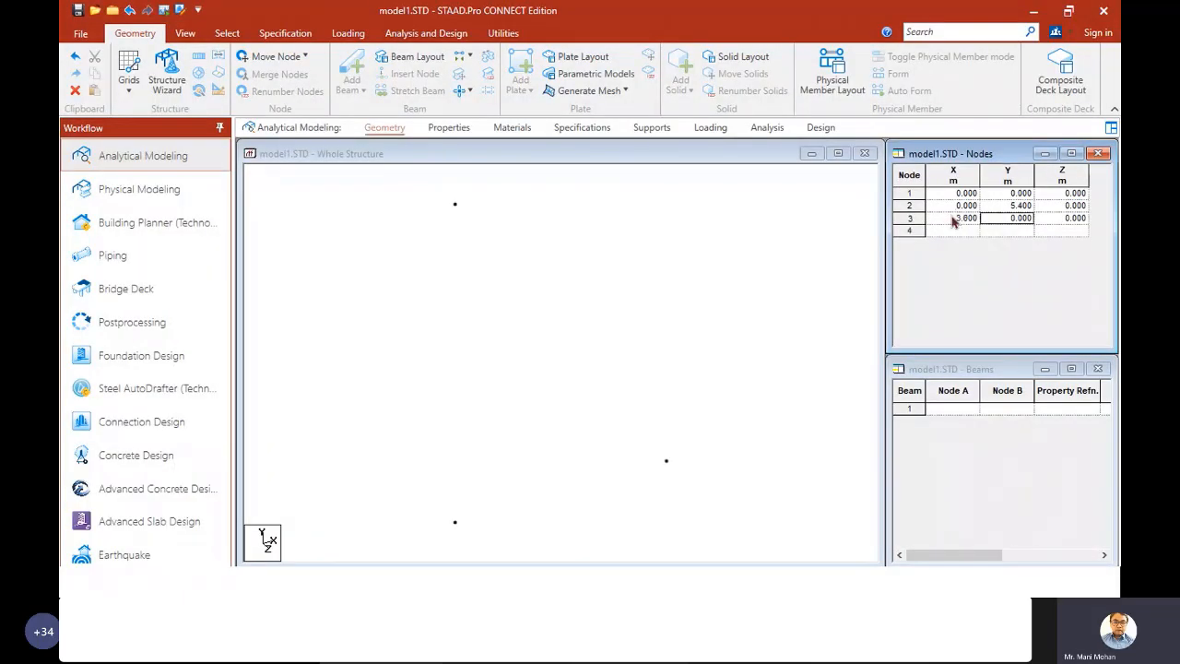
{"action": "type", "text": ".8"}
{"action": "key", "text": "Tab"}
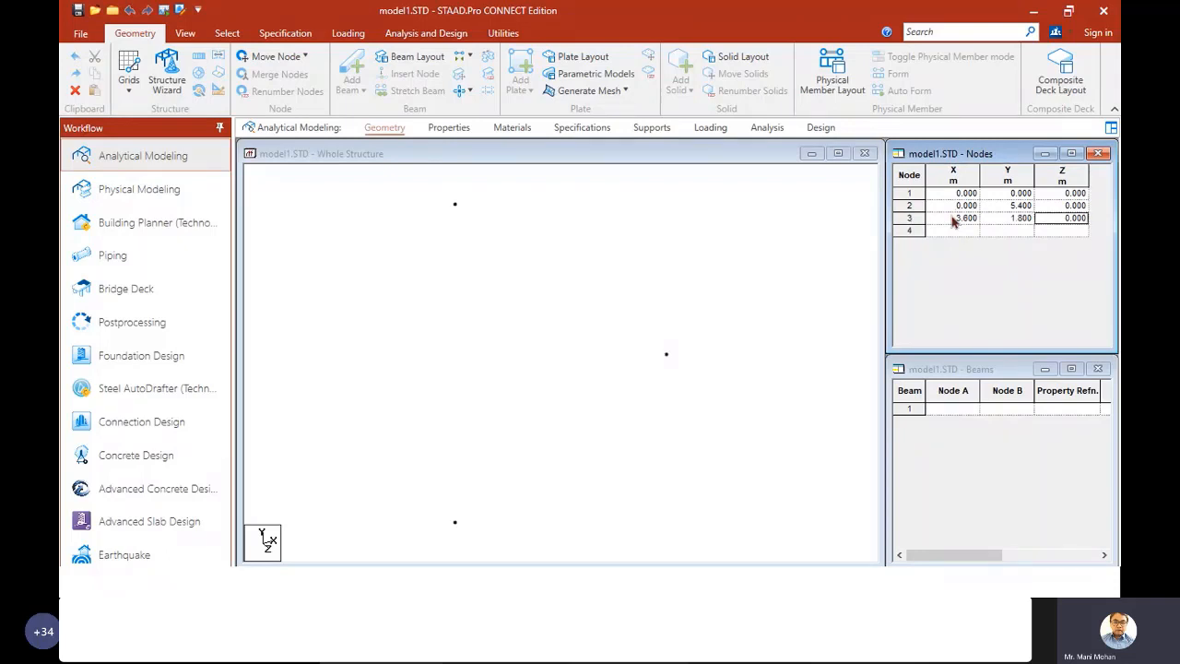
{"action": "key", "text": "Tab"}
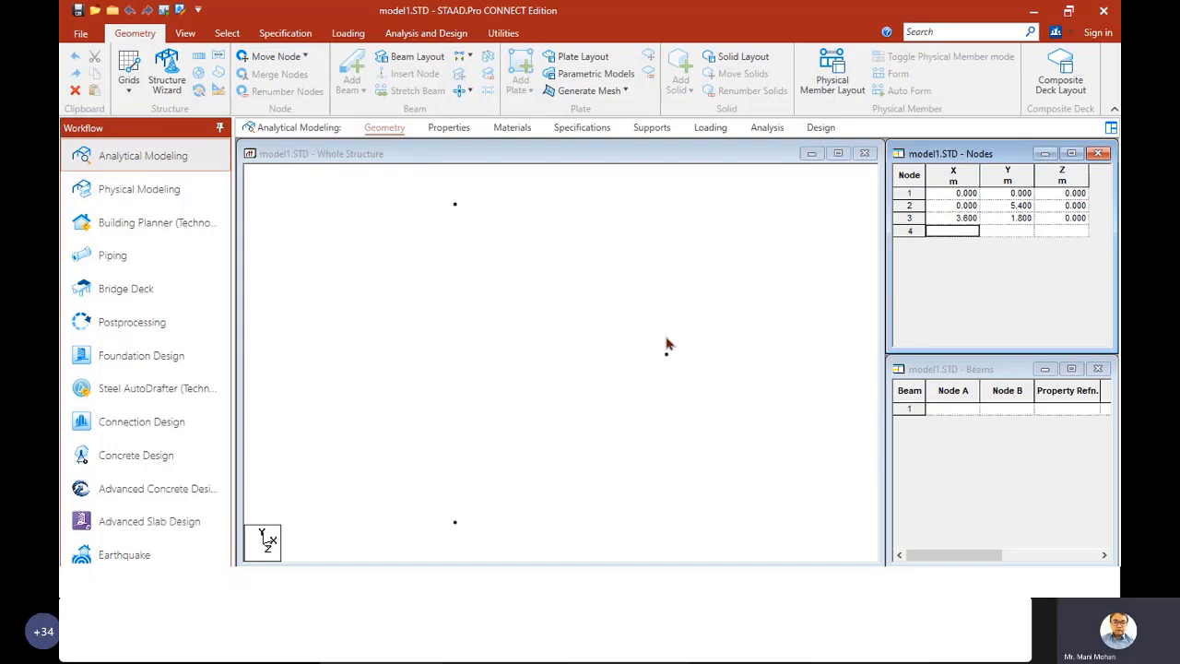
- Add node 4 to the Nodes table at X 3.6, Y 5.4, Z 0 m
{"action": "type", "text": "3.6"}
{"action": "key", "text": "Tab"}
{"action": "type", "text": "5.4"}
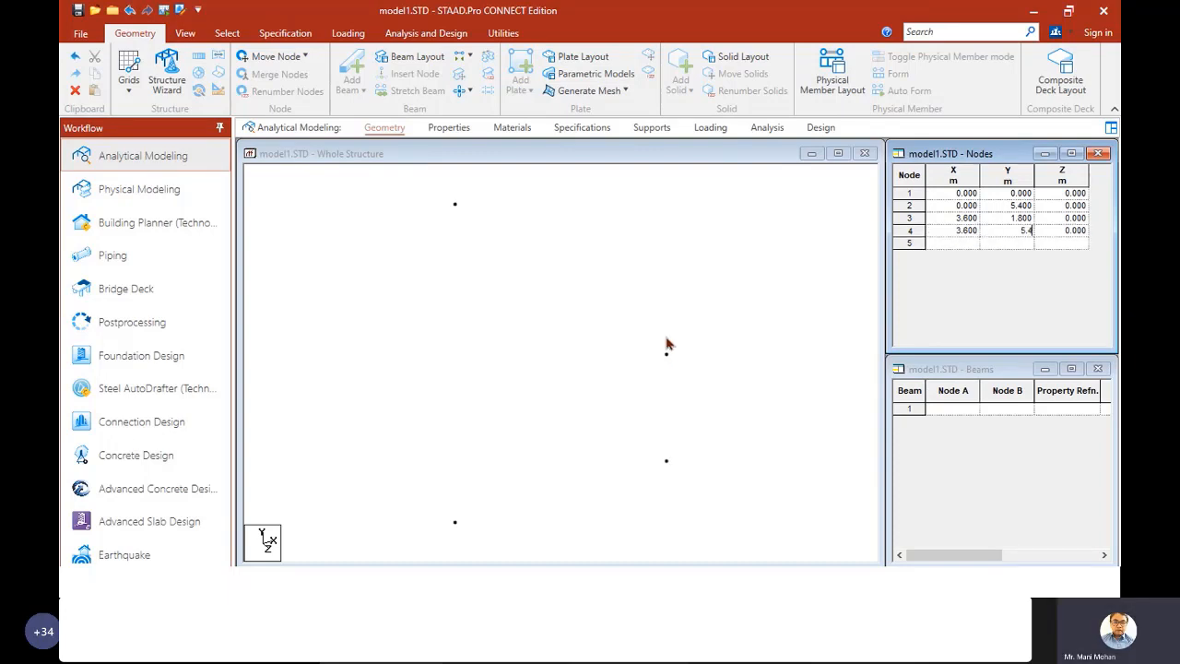
{"action": "key", "text": "Tab"}
{"action": "key", "text": "Tab"}
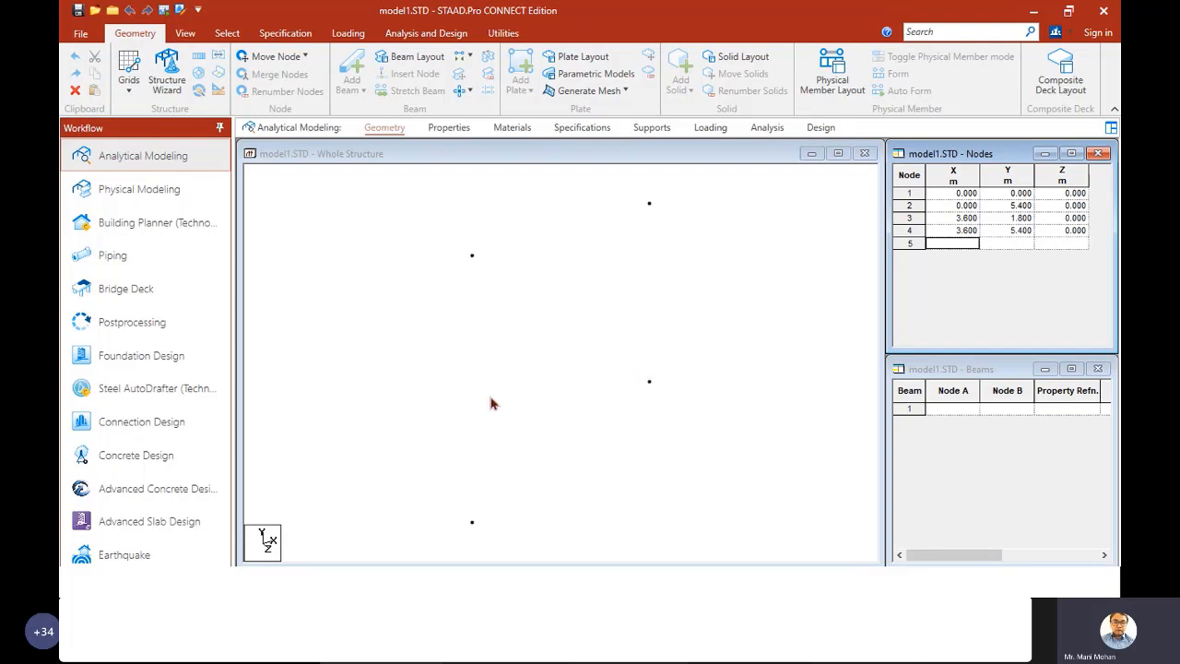
- Add node 5 to the Nodes table at X 5.4, Y 5.4, Z 0 m
{"action": "type", "text": "5.4"}
{"action": "key", "text": "Tab"}
{"action": "type", "text": "5.4"}
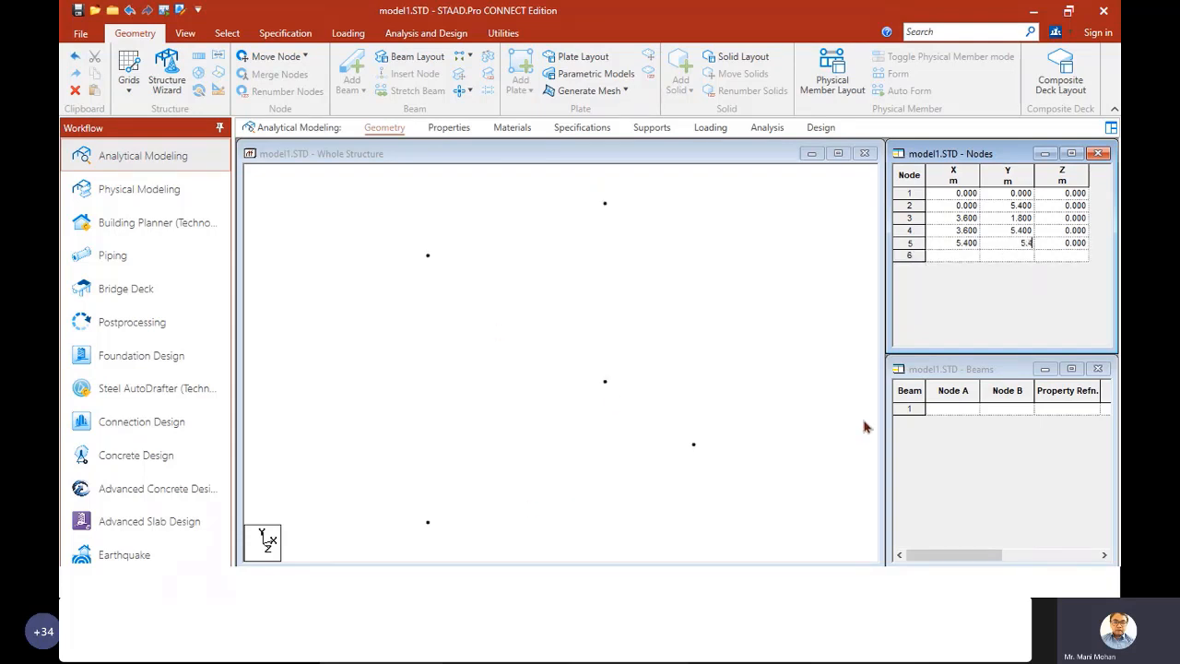
{"action": "key", "text": "Tab"}
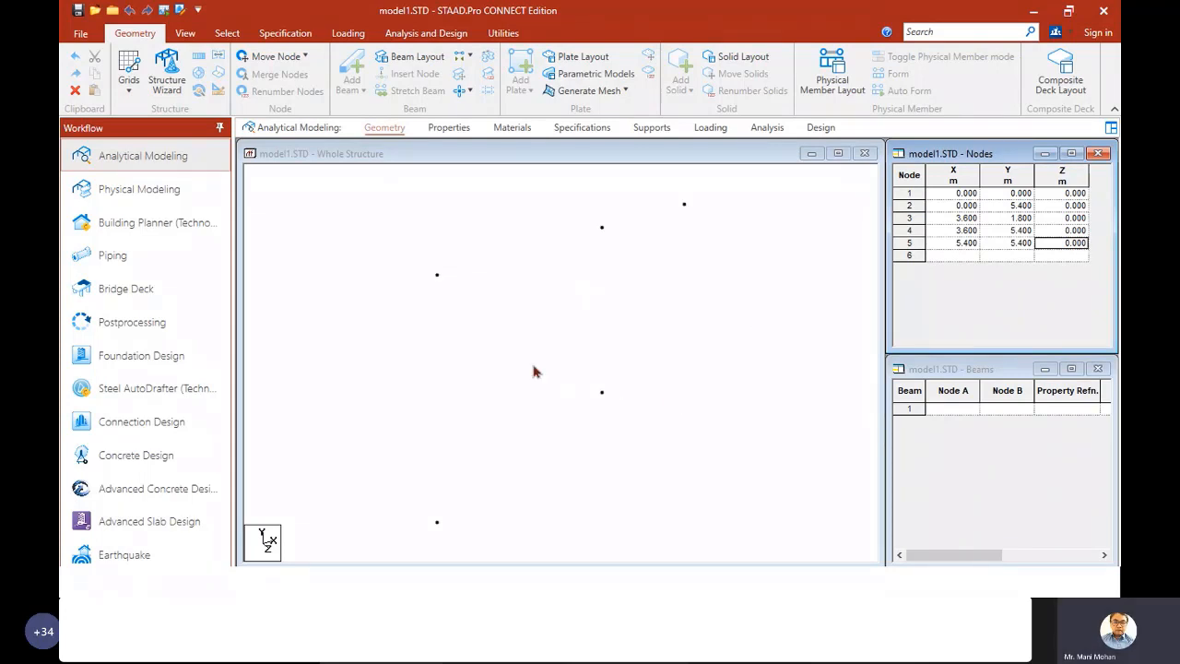
{"action": "left_click", "coordinate": [706, 329]}
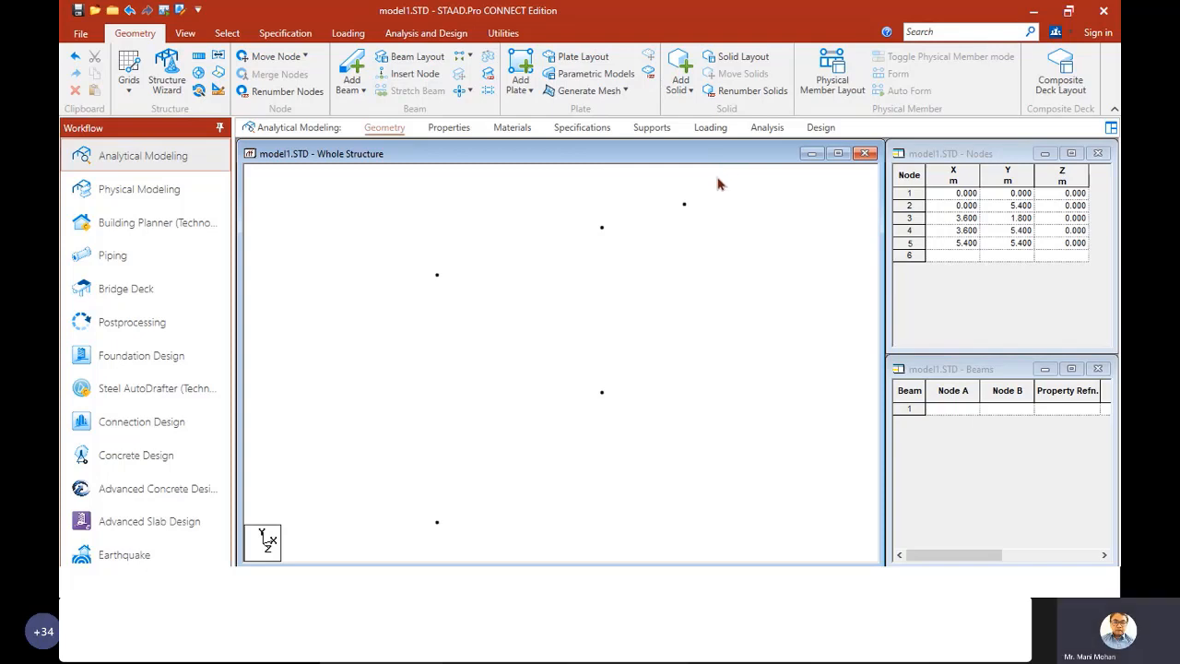
{"action": "left_click_drag", "start_coordinate": [718, 178], "coordinate": [401, 556]}
{"action": "left_click_drag", "start_coordinate": [656, 384], "coordinate": [314, 538]}
{"action": "left_click_drag", "start_coordinate": [714, 190], "coordinate": [373, 548]}
- Add an extra demonstration node 6 at X 5, Y 2, Z 0 m
{"action": "left_click", "coordinate": [967, 260]}
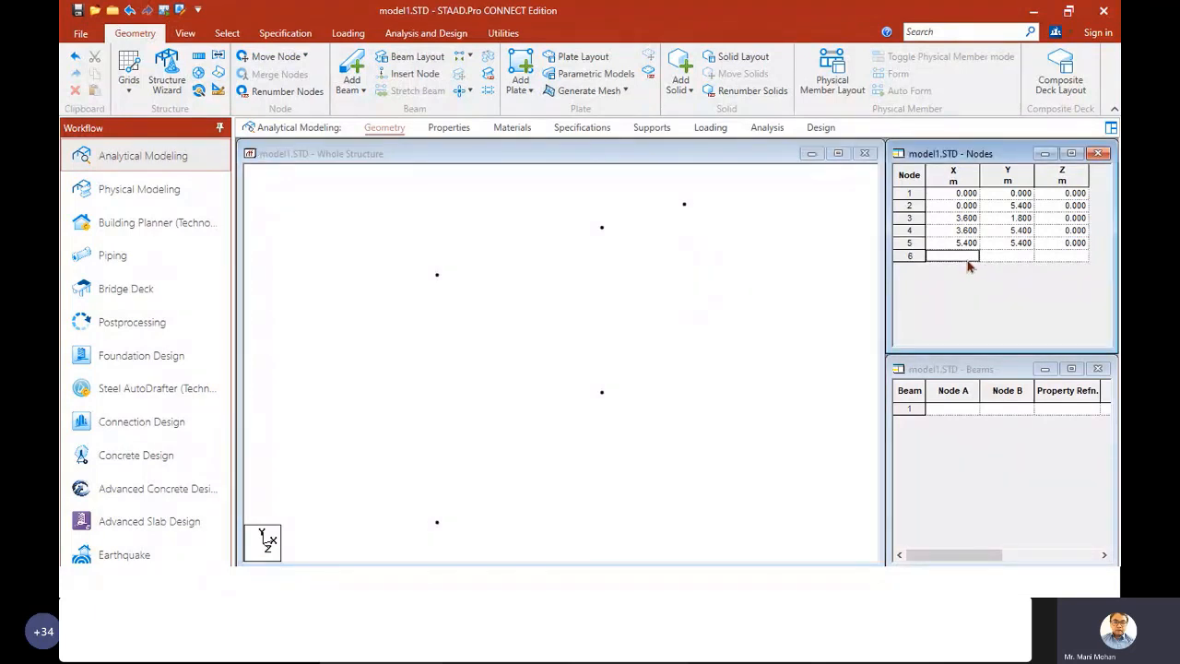
{"action": "type", "text": "5"}
{"action": "key", "text": "Tab"}
{"action": "type", "text": "2"}
{"action": "key", "text": "Tab"}
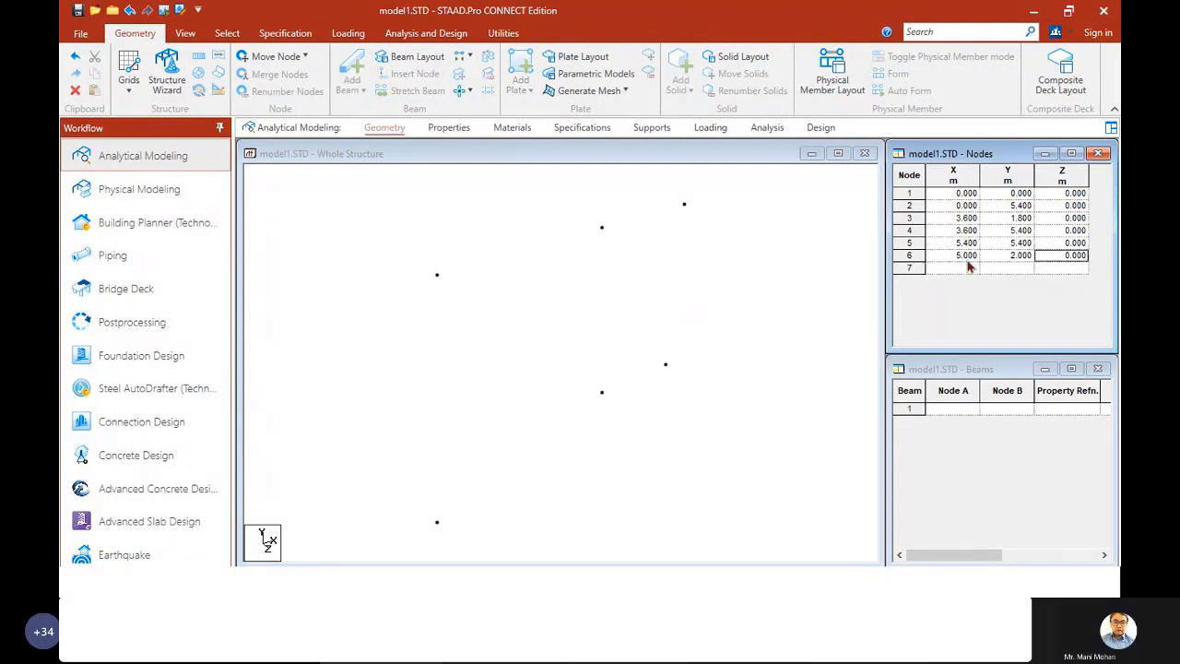
{"action": "left_click", "coordinate": [691, 450]}
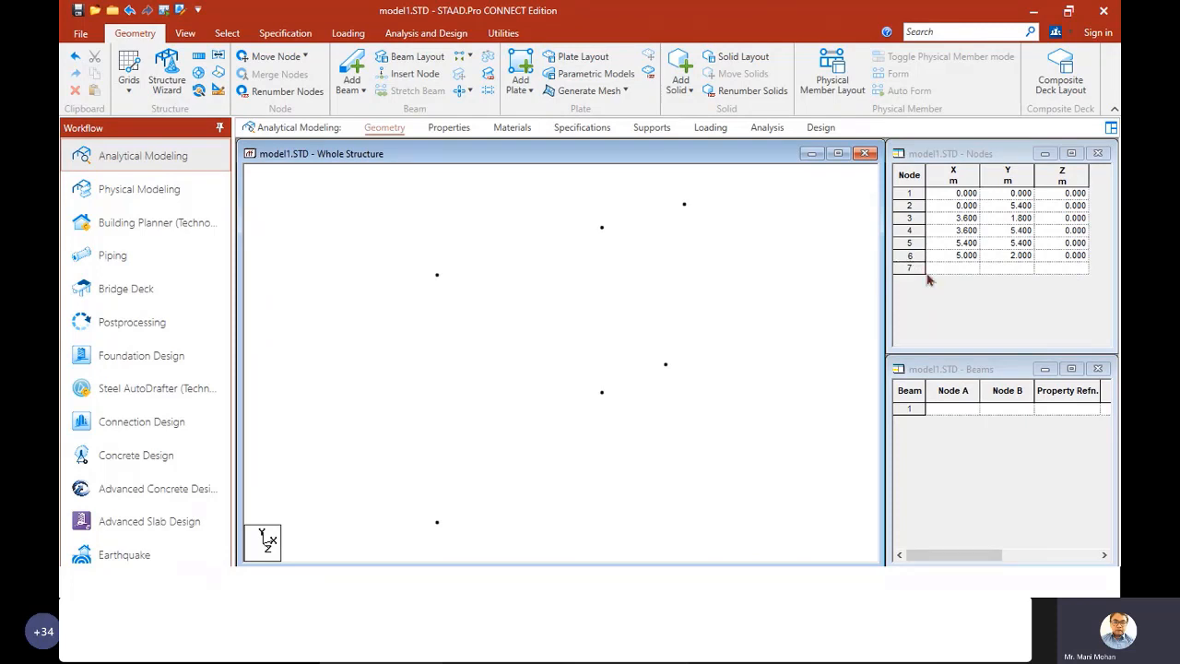
- Highlight nodes 6 and 4 one after the other from the Nodes table to locate them in the model view
{"action": "left_click", "coordinate": [909, 257]}
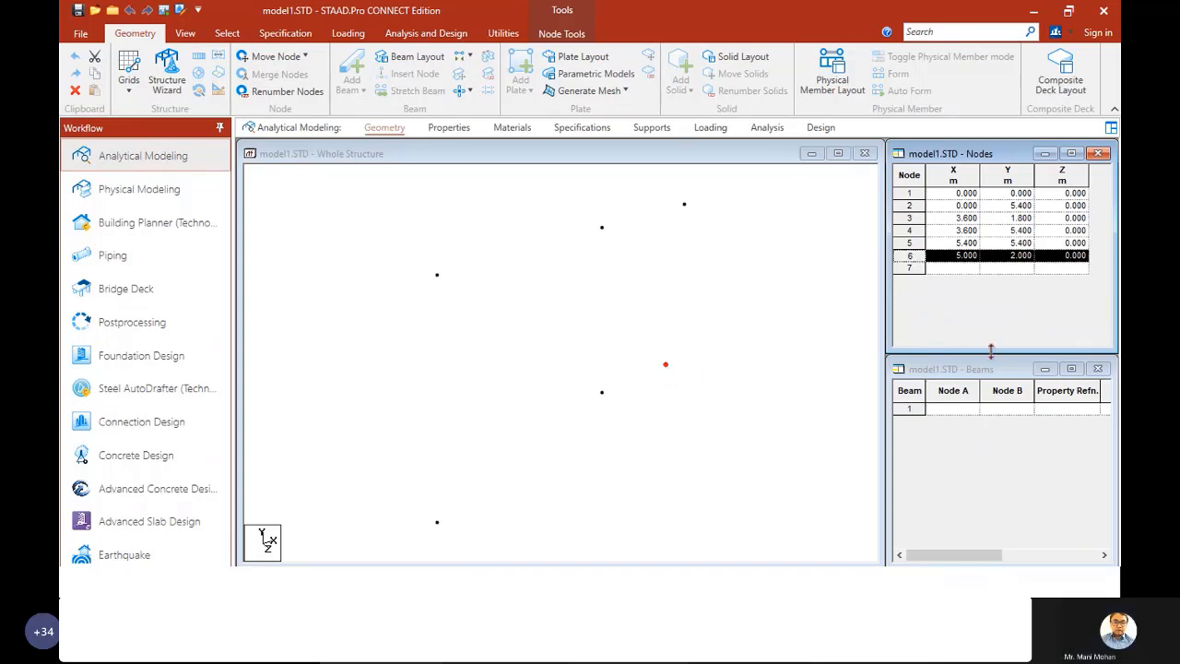
{"action": "left_click", "coordinate": [748, 298]}
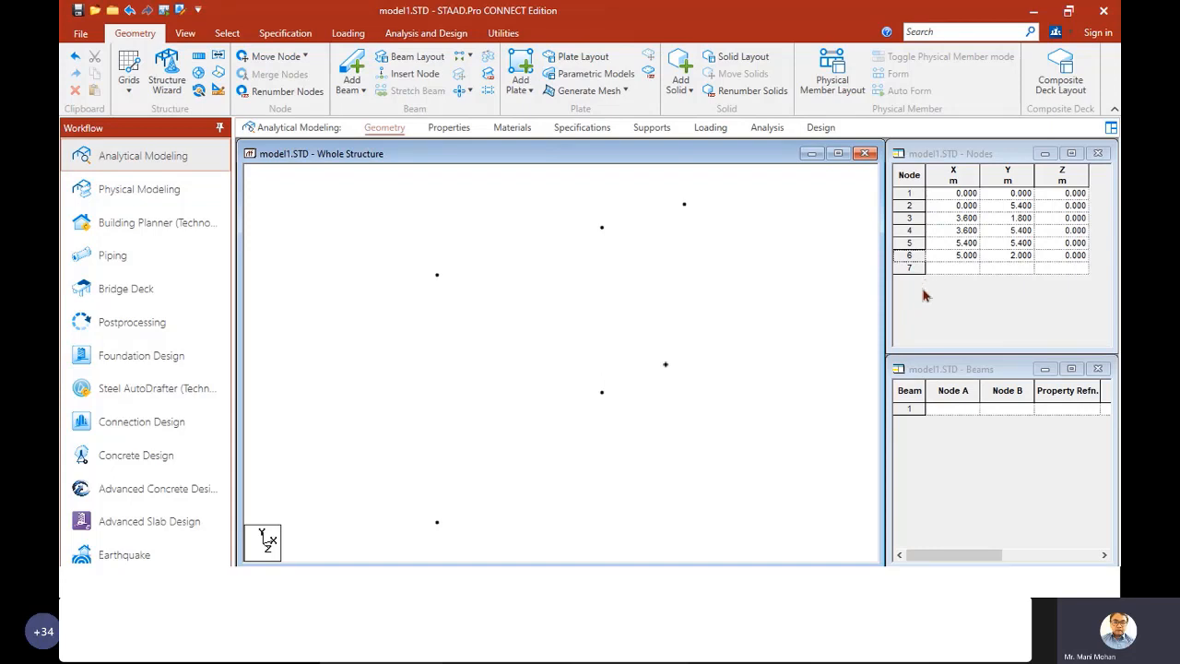
{"action": "left_click", "coordinate": [908, 230]}
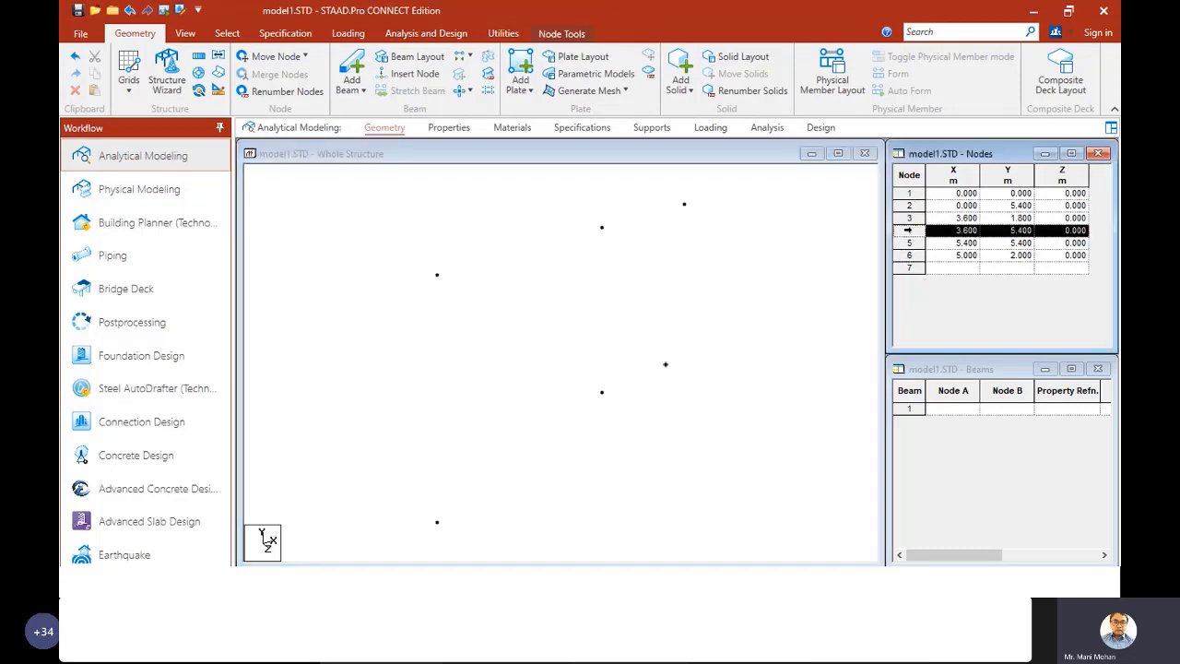
{"action": "left_click", "coordinate": [780, 355]}
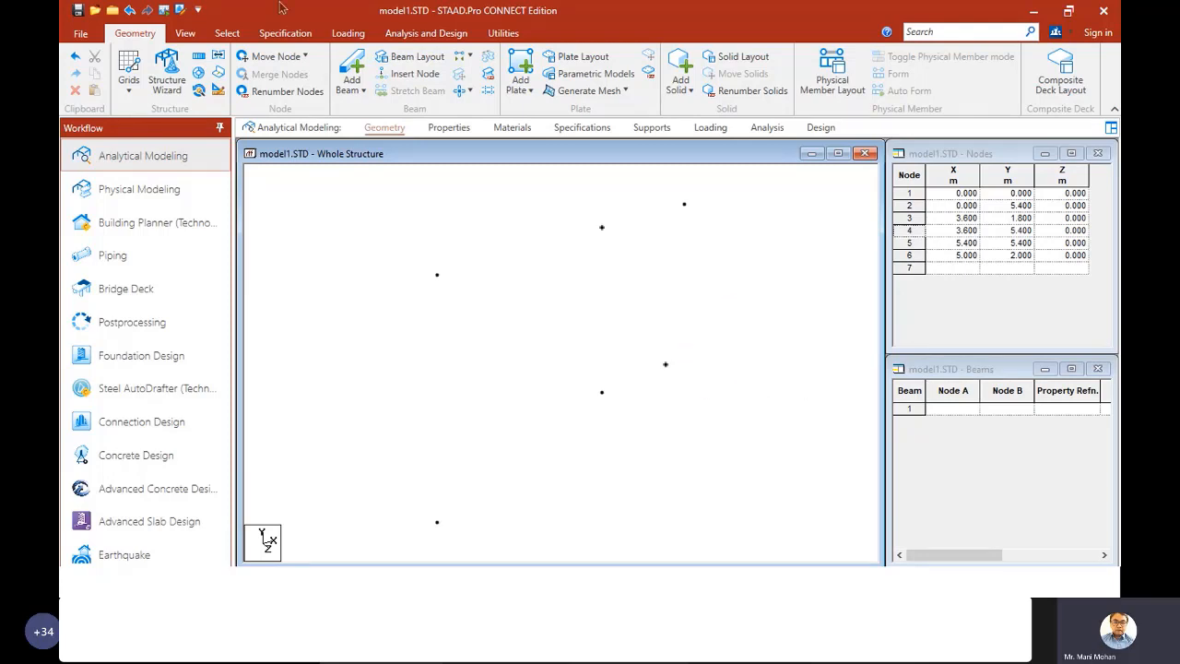
- Activate the Node Cursor, window-select node 6 in the model view, and clear the selection
{"action": "left_click", "coordinate": [228, 35]}
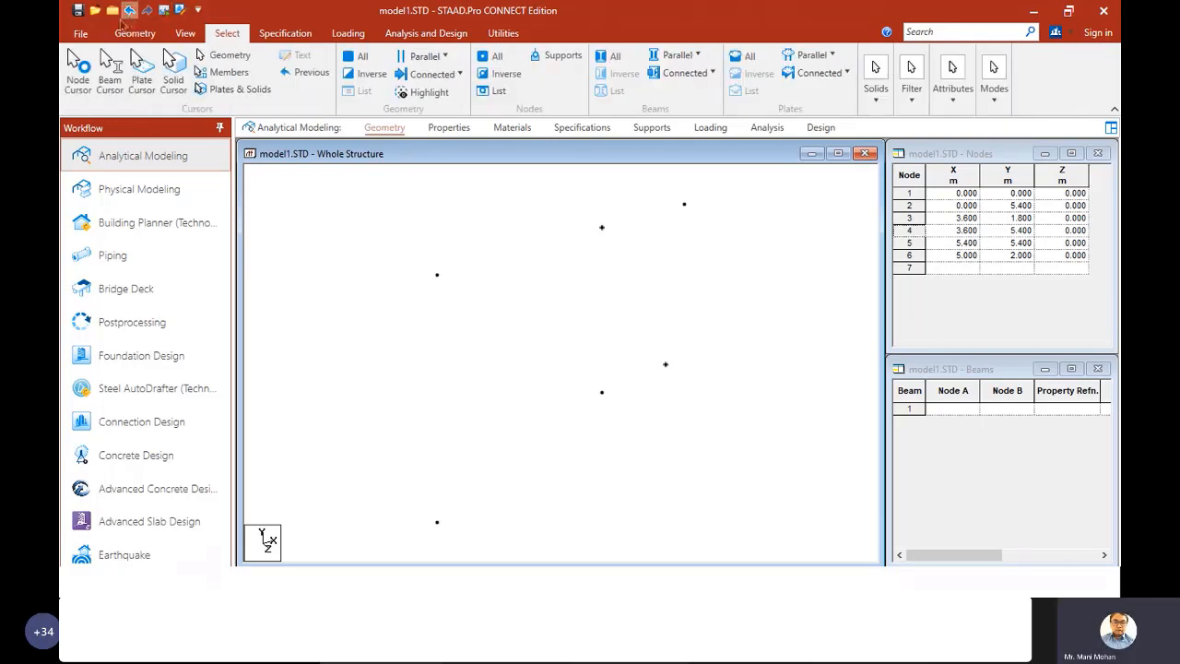
{"action": "left_click", "coordinate": [79, 69]}
{"action": "left_click_drag", "start_coordinate": [693, 340], "coordinate": [649, 391]}
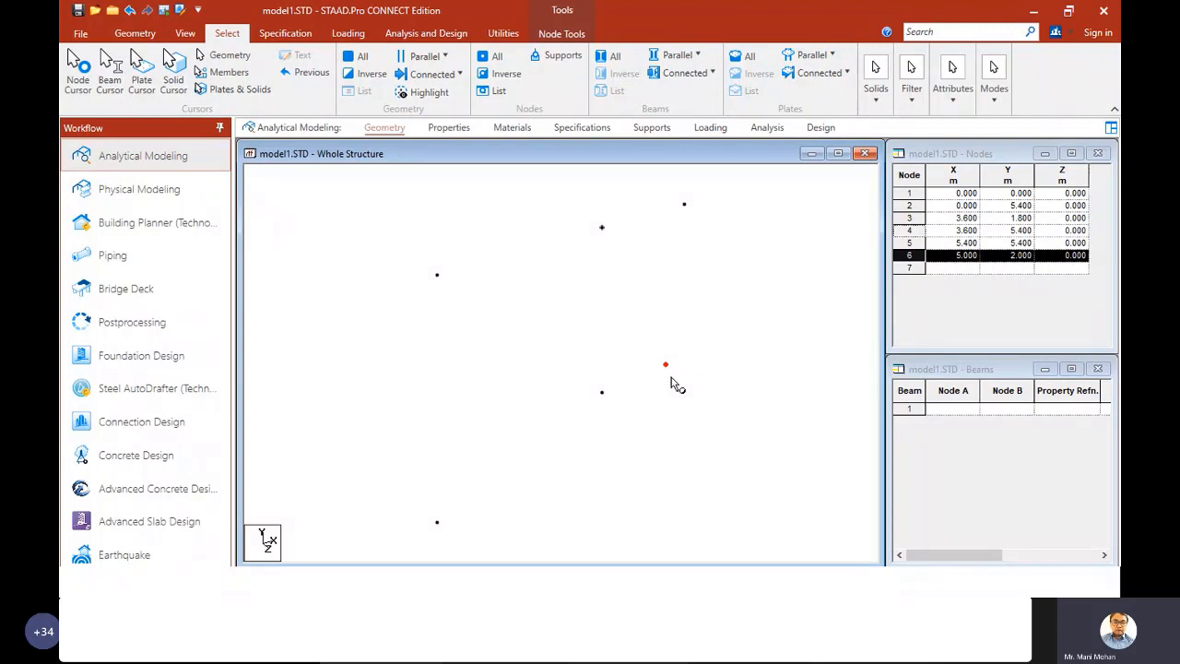
{"action": "left_click", "coordinate": [674, 376]}
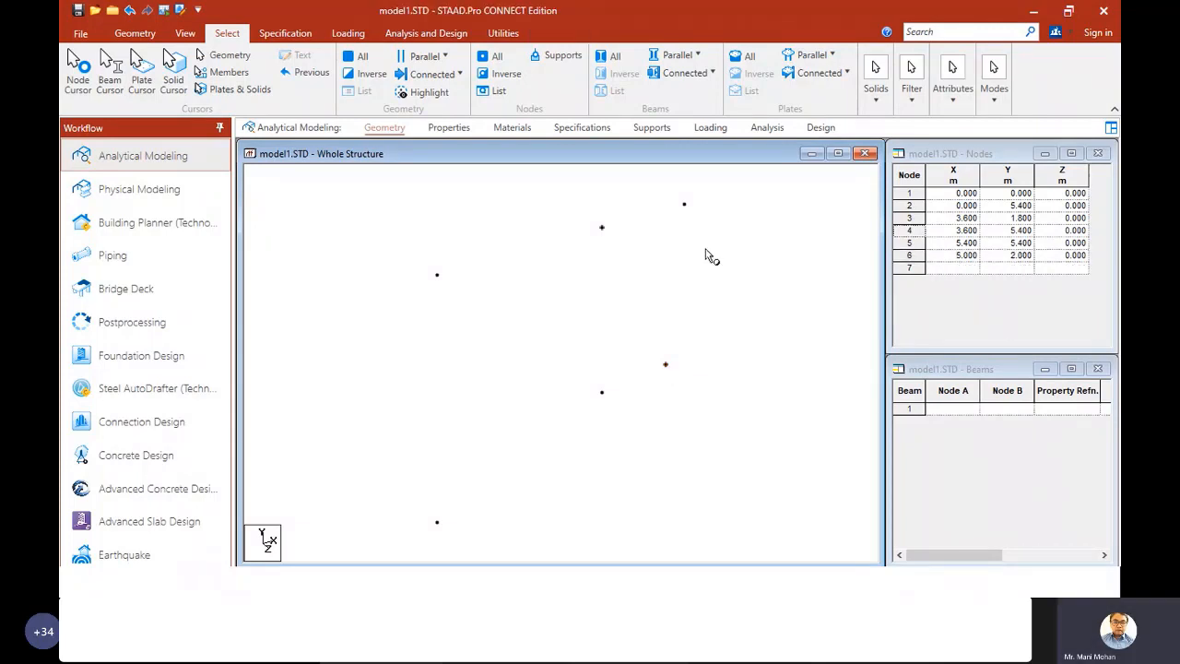
- Select node 5 alone, select nodes 2, 4, 5, 3 and 6 together in the model view, and clear the selection
{"action": "left_click", "coordinate": [684, 205]}
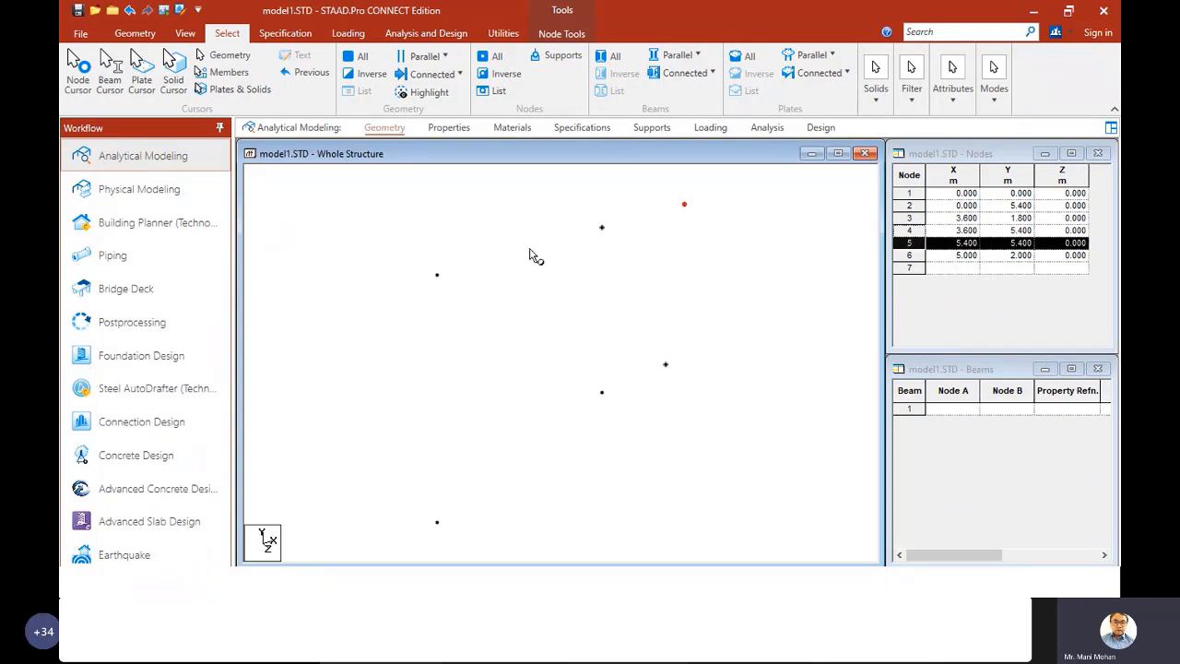
{"action": "left_click", "coordinate": [438, 280]}
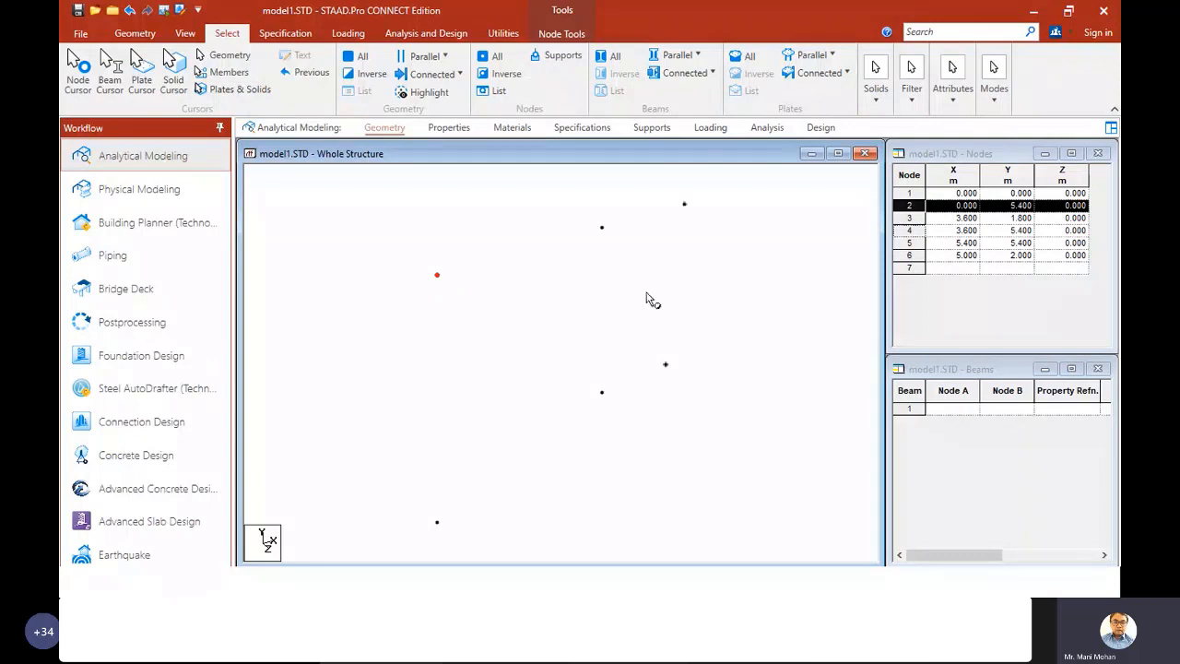
{"action": "left_click", "coordinate": [603, 228], "text": "ctrl"}
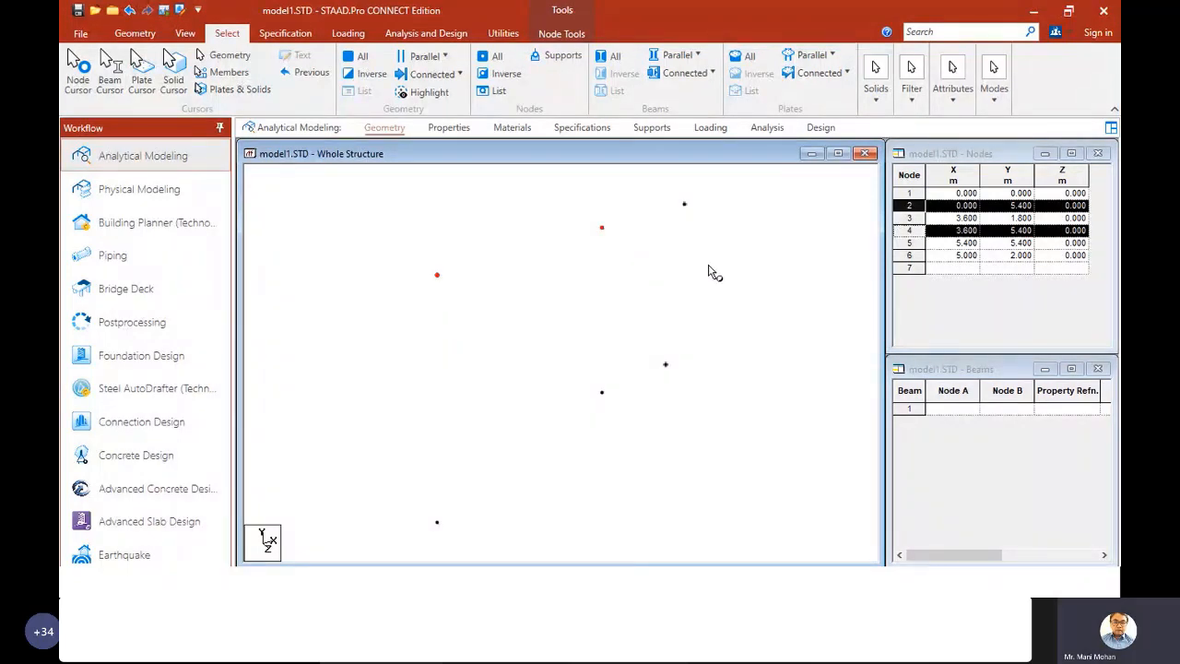
{"action": "left_click", "coordinate": [685, 205], "text": "ctrl"}
{"action": "left_click", "coordinate": [603, 394], "text": "ctrl"}
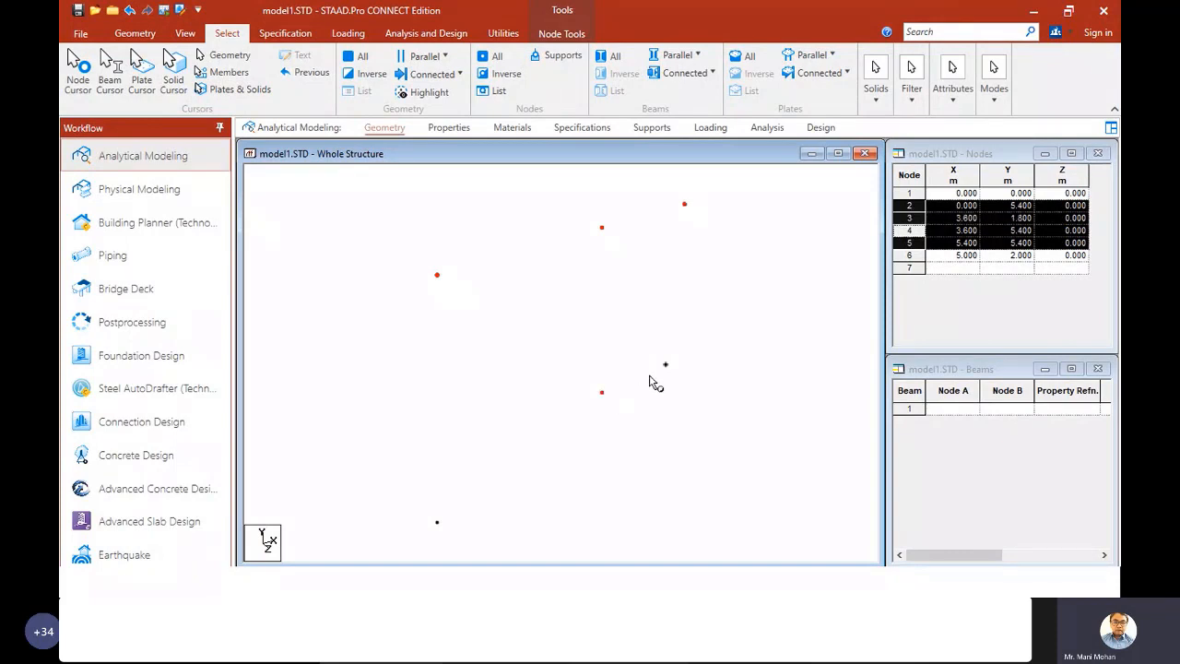
{"action": "left_click", "coordinate": [666, 366], "text": "ctrl"}
{"action": "left_click", "coordinate": [700, 442]}
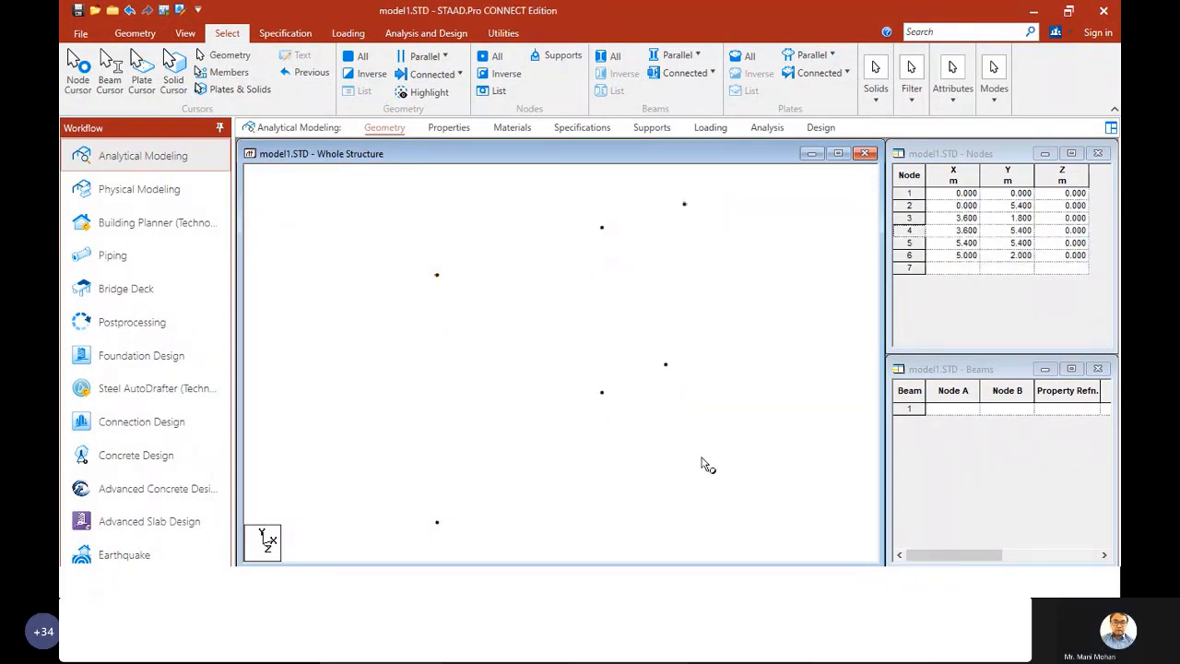
- Delete the extra node 6 from the model
{"action": "left_click", "coordinate": [666, 366]}
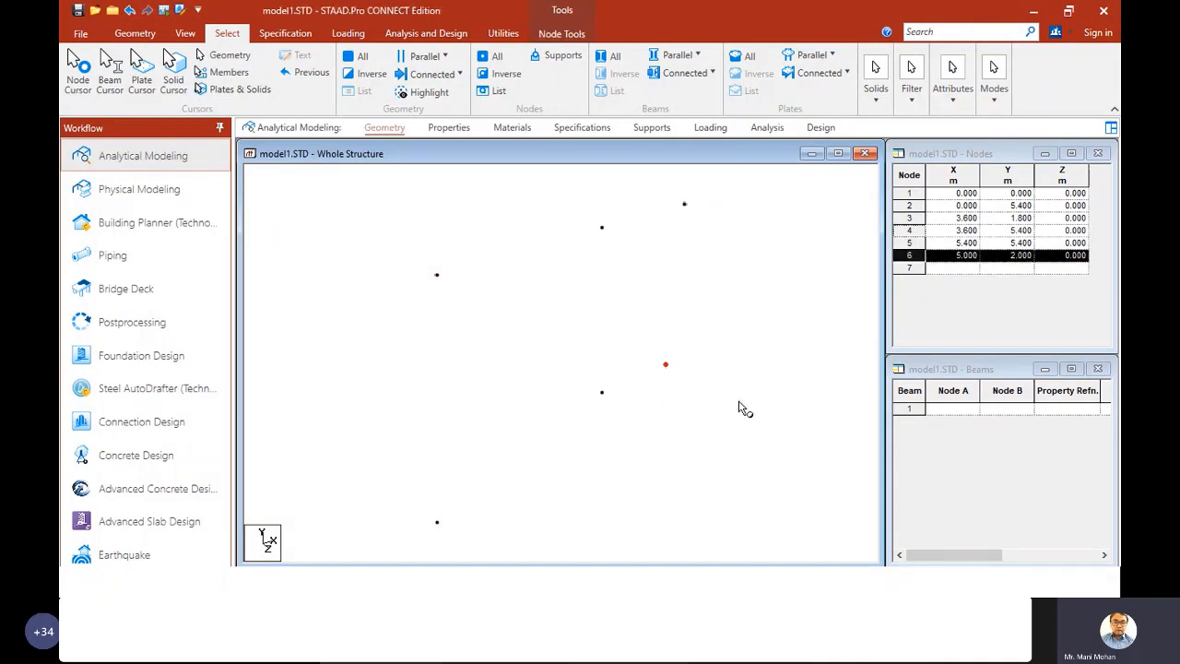
{"action": "key", "text": "Delete"}
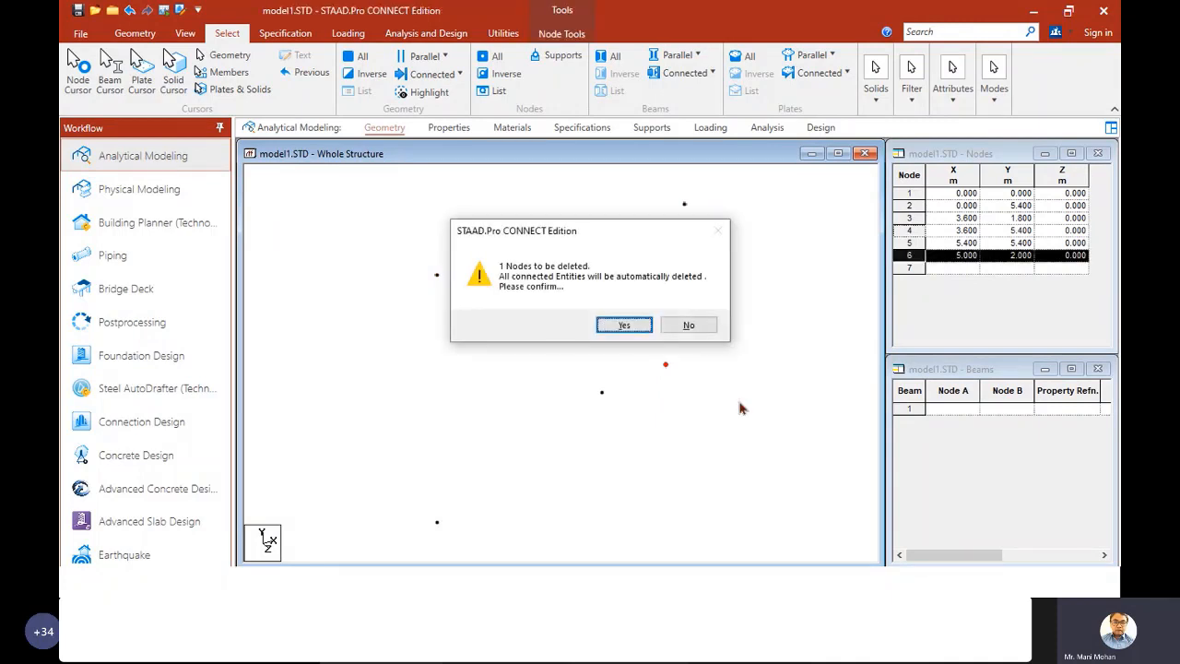
{"action": "left_click", "coordinate": [616, 326]}
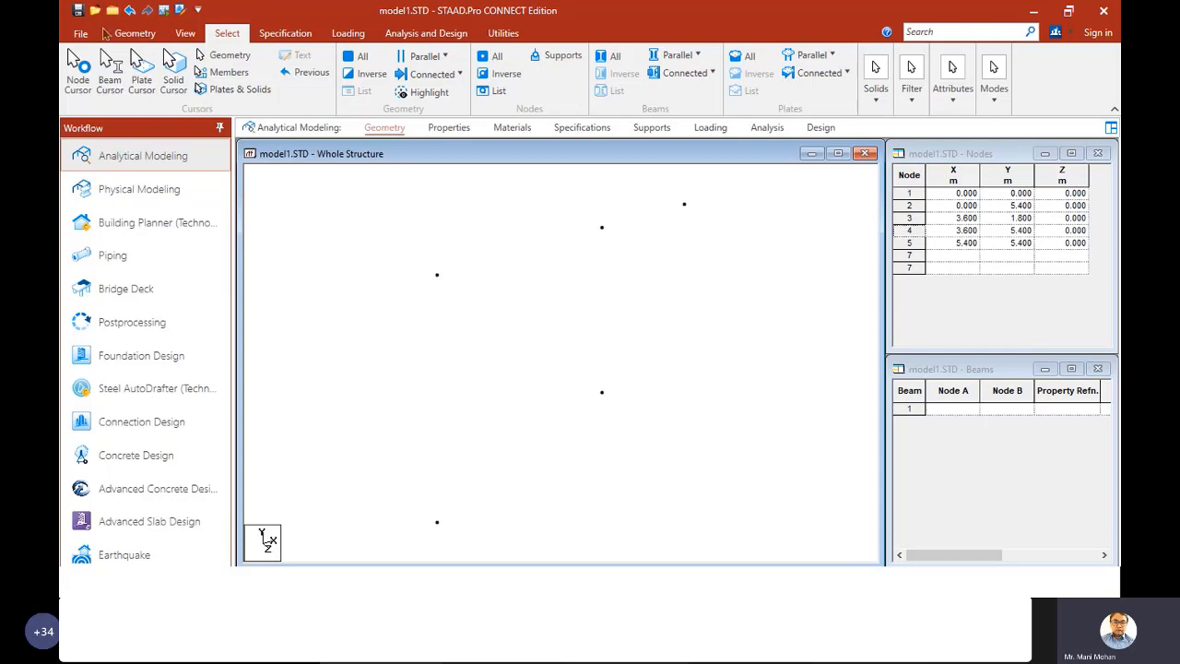
- Window-select all five nodes with the Node Cursor, select nodes 3, 2, 4 and 5 together instead, and clear the selection
{"action": "left_click", "coordinate": [79, 74]}
{"action": "left_click_drag", "start_coordinate": [734, 188], "coordinate": [369, 543]}
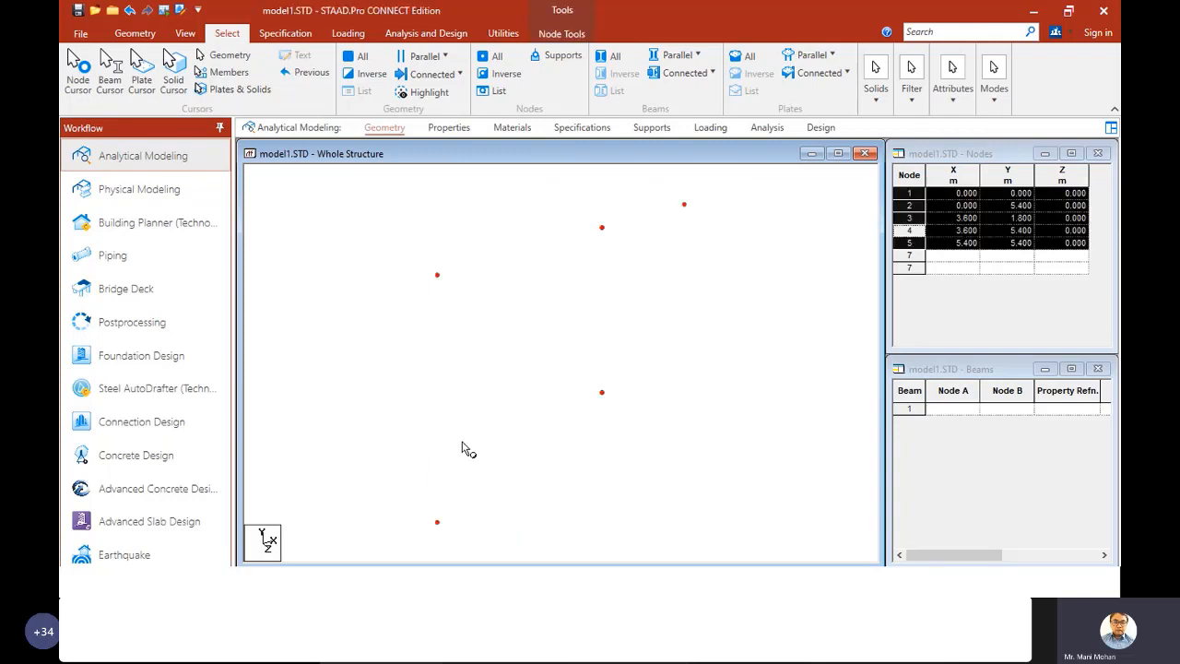
{"action": "left_click", "coordinate": [612, 471]}
{"action": "left_click_drag", "start_coordinate": [624, 364], "coordinate": [595, 426]}
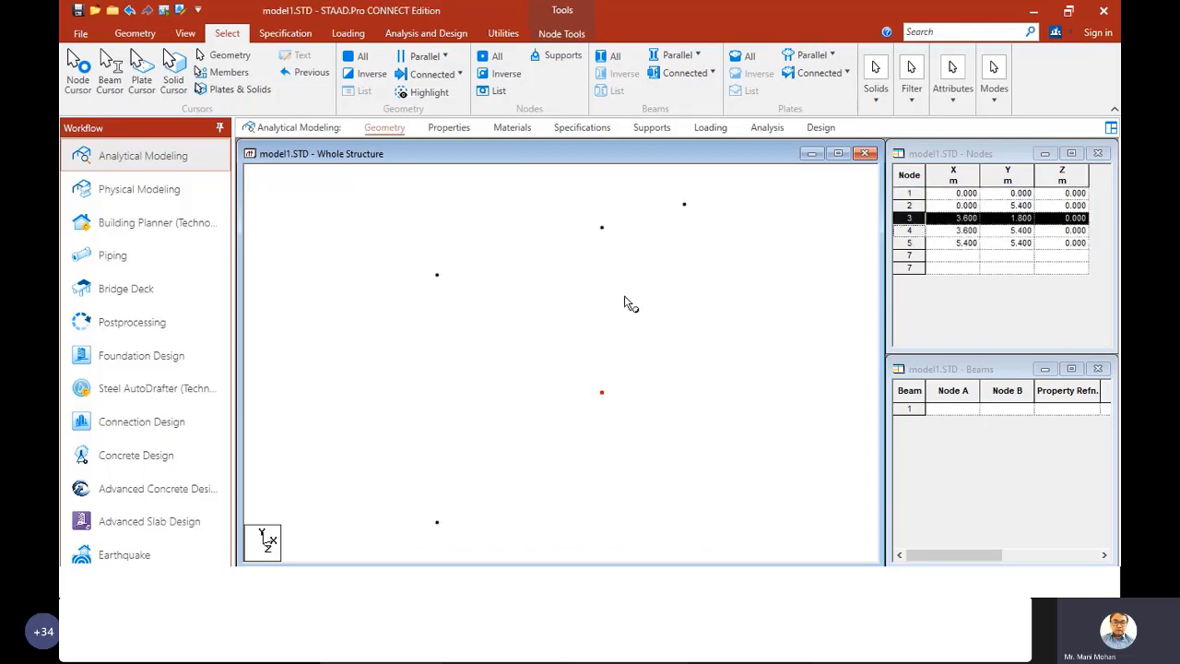
{"action": "left_click", "coordinate": [437, 275], "text": "ctrl"}
{"action": "left_click", "coordinate": [603, 228], "text": "ctrl"}
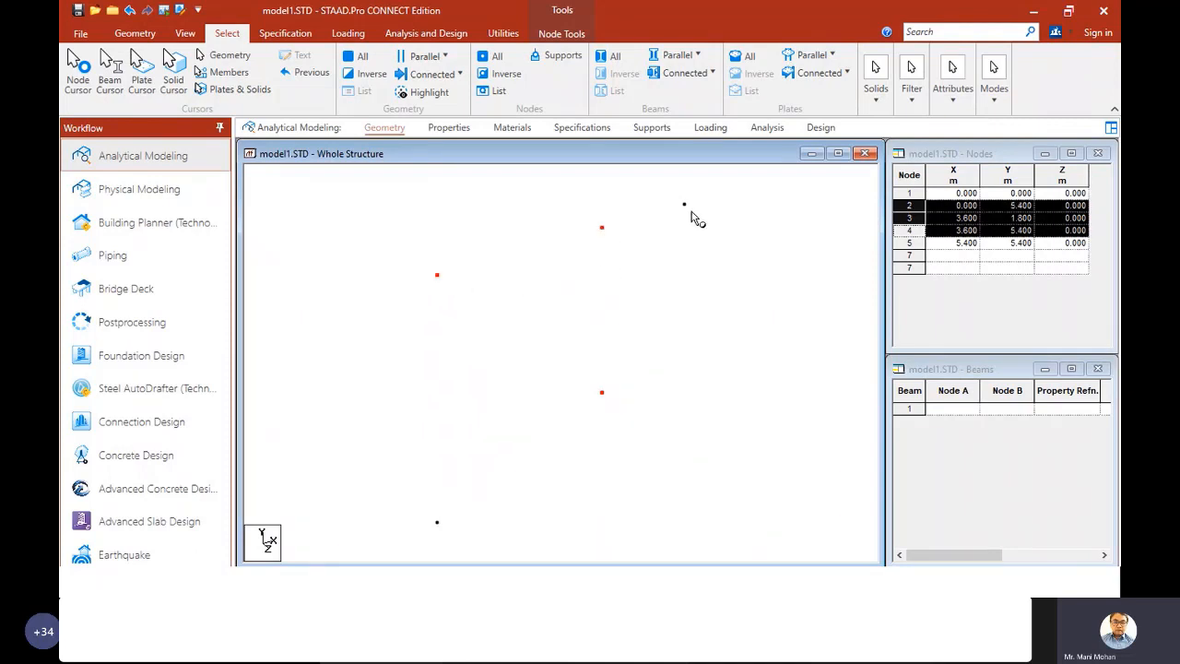
{"action": "left_click", "coordinate": [687, 206], "text": "ctrl"}
{"action": "left_click", "coordinate": [758, 318]}
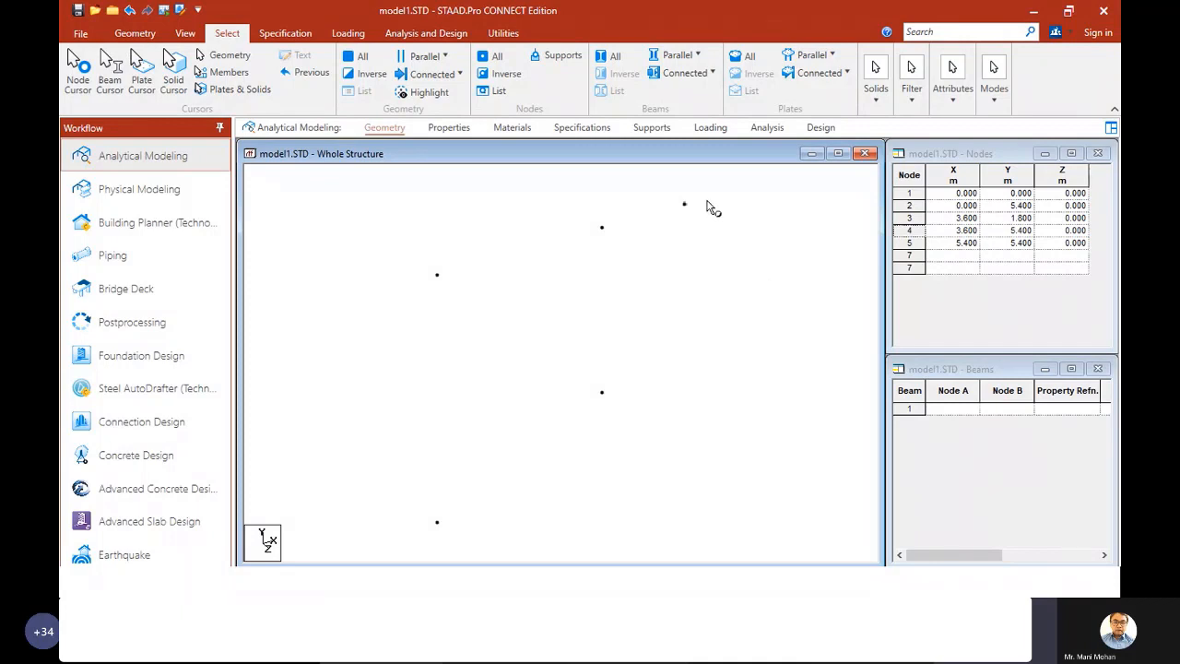
- Window-select all five nodes, highlight nodes 1, 3 and 5 and node 1 alone from the Nodes table, and clear the selection
{"action": "left_click_drag", "start_coordinate": [706, 189], "coordinate": [407, 548]}
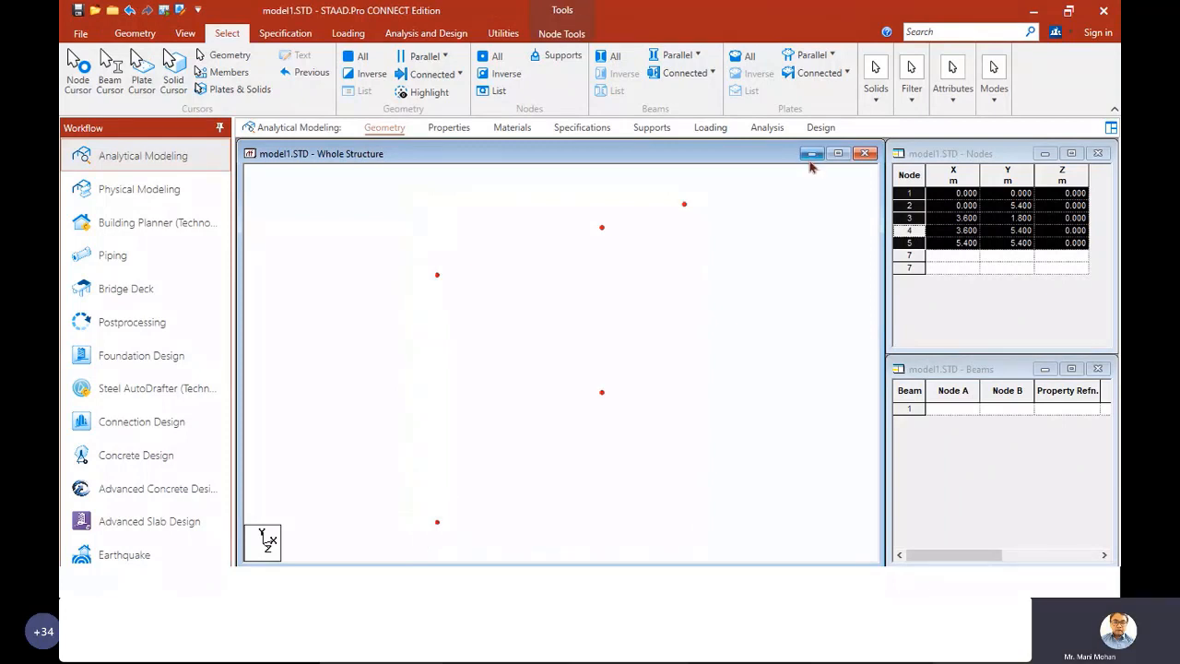
{"action": "left_click", "coordinate": [970, 297]}
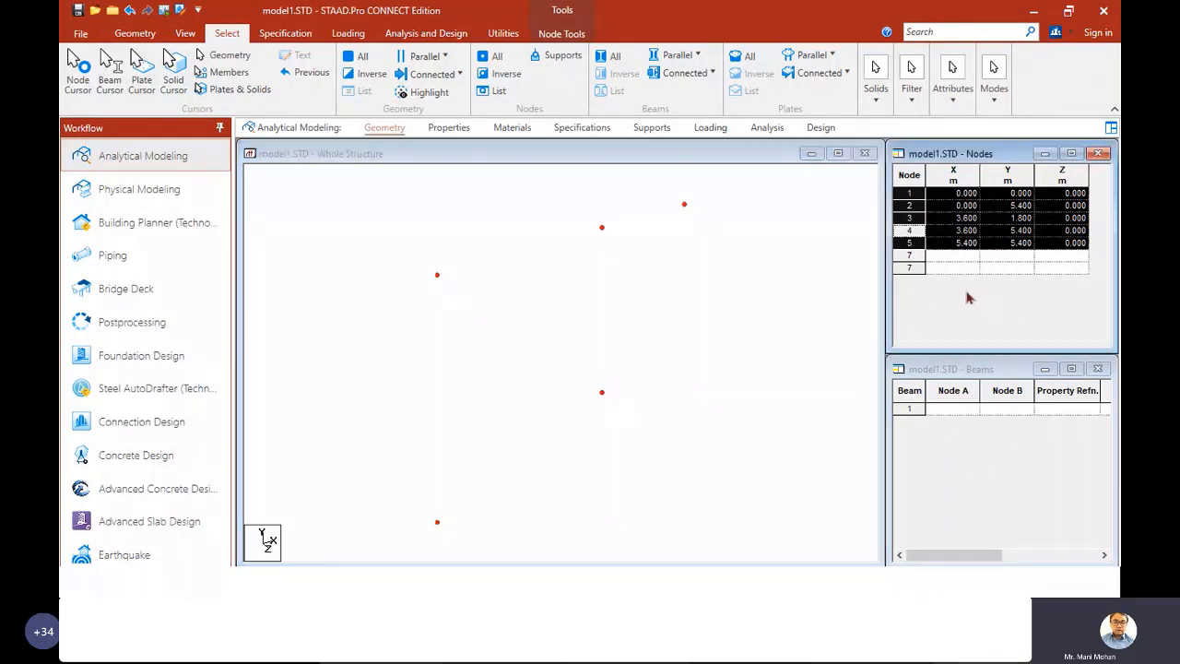
{"action": "left_click", "coordinate": [904, 194]}
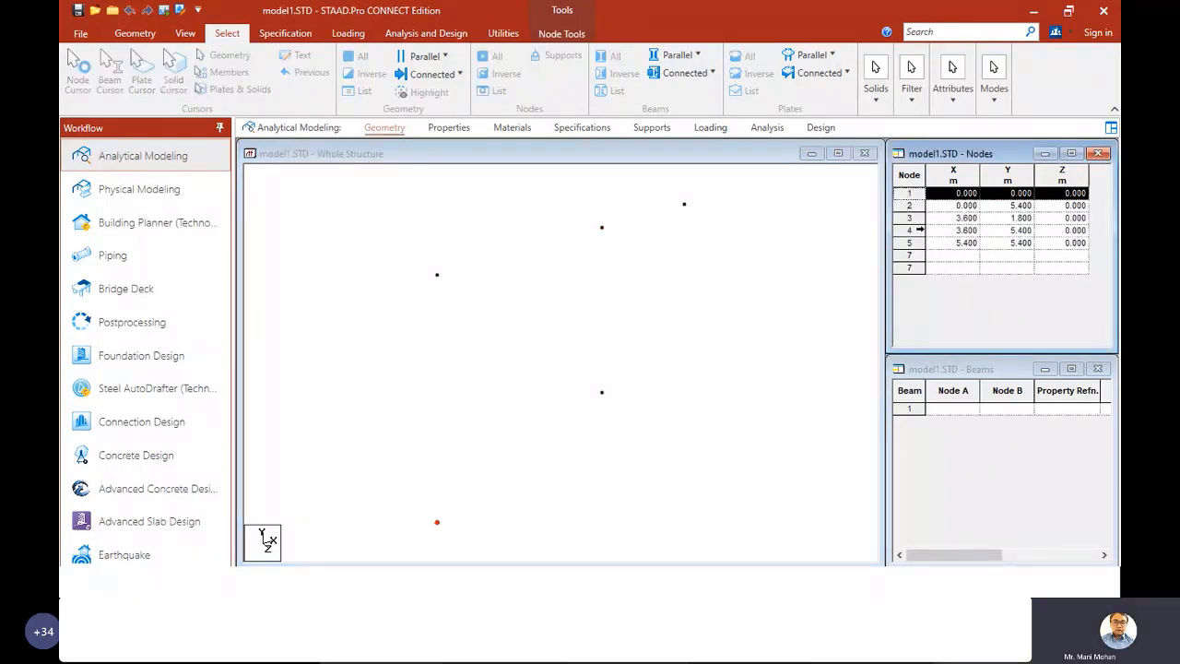
{"action": "left_click", "coordinate": [909, 218], "text": "ctrl"}
{"action": "left_click", "coordinate": [911, 242], "text": "ctrl"}
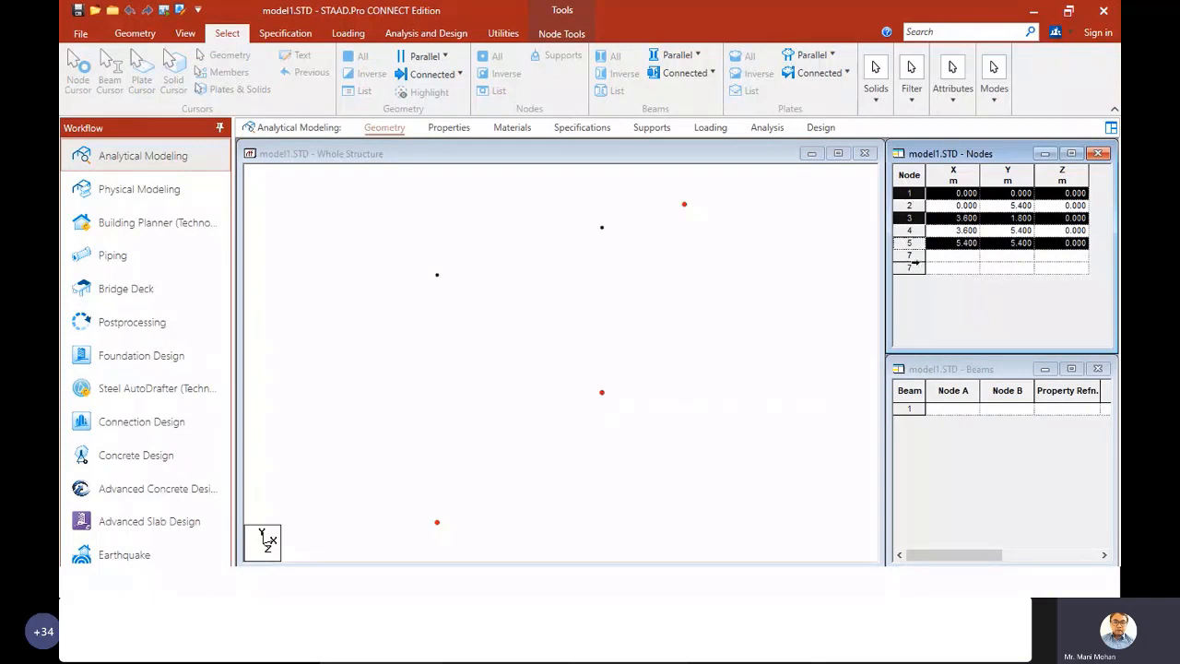
{"action": "left_click", "coordinate": [911, 194]}
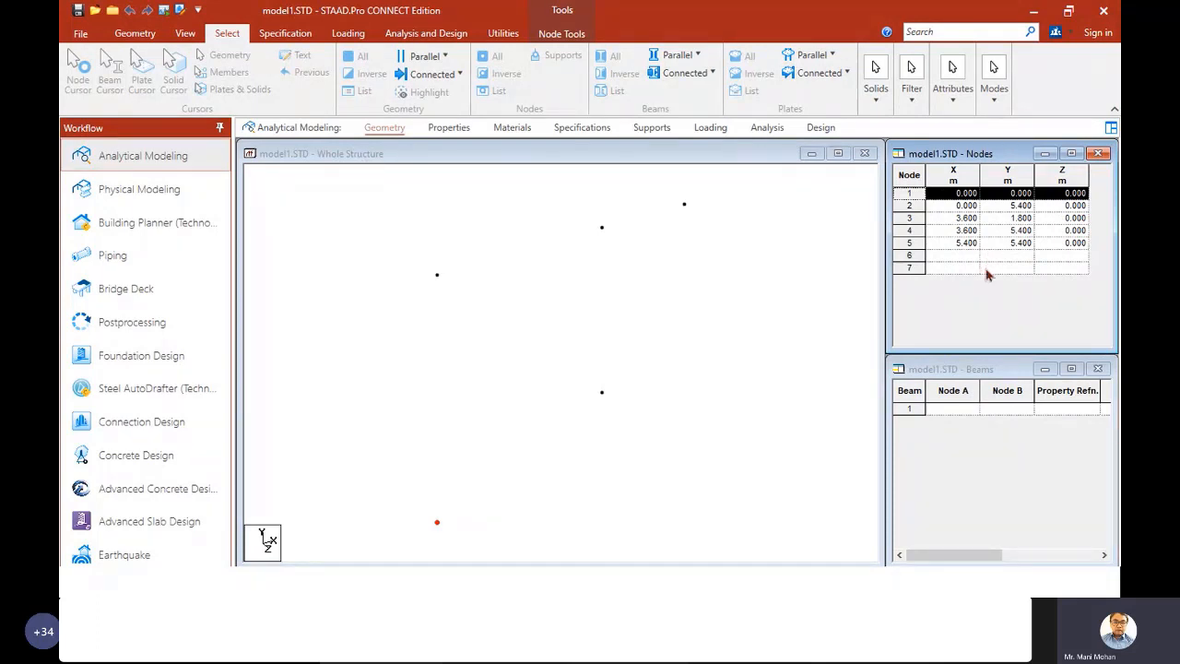
{"action": "left_click", "coordinate": [645, 326]}
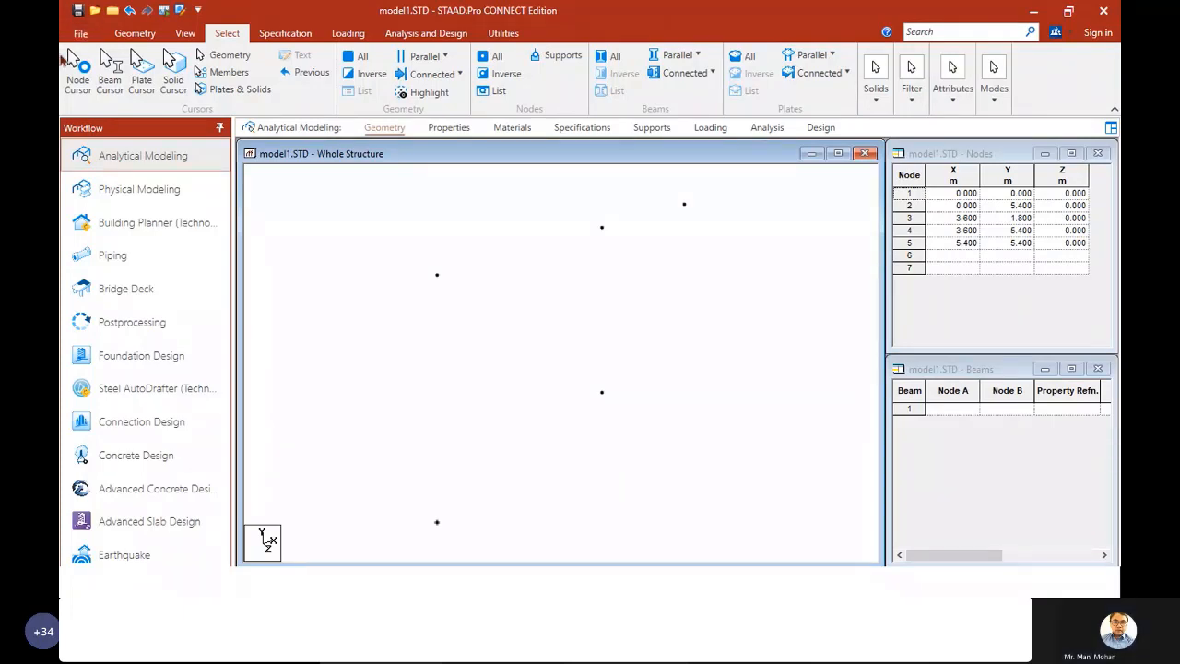
- Switch the selection cursor through Node Cursor, Plate Cursor and Solid Cursor in turn
{"action": "left_click", "coordinate": [78, 70]}
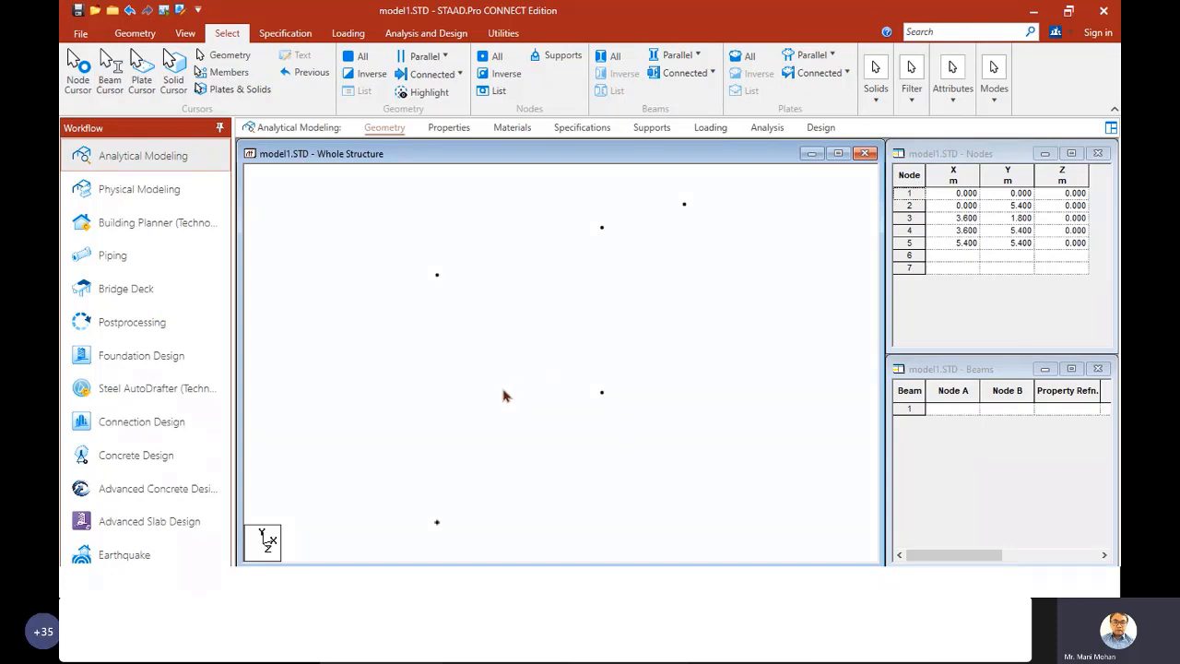
{"action": "left_click", "coordinate": [141, 74]}
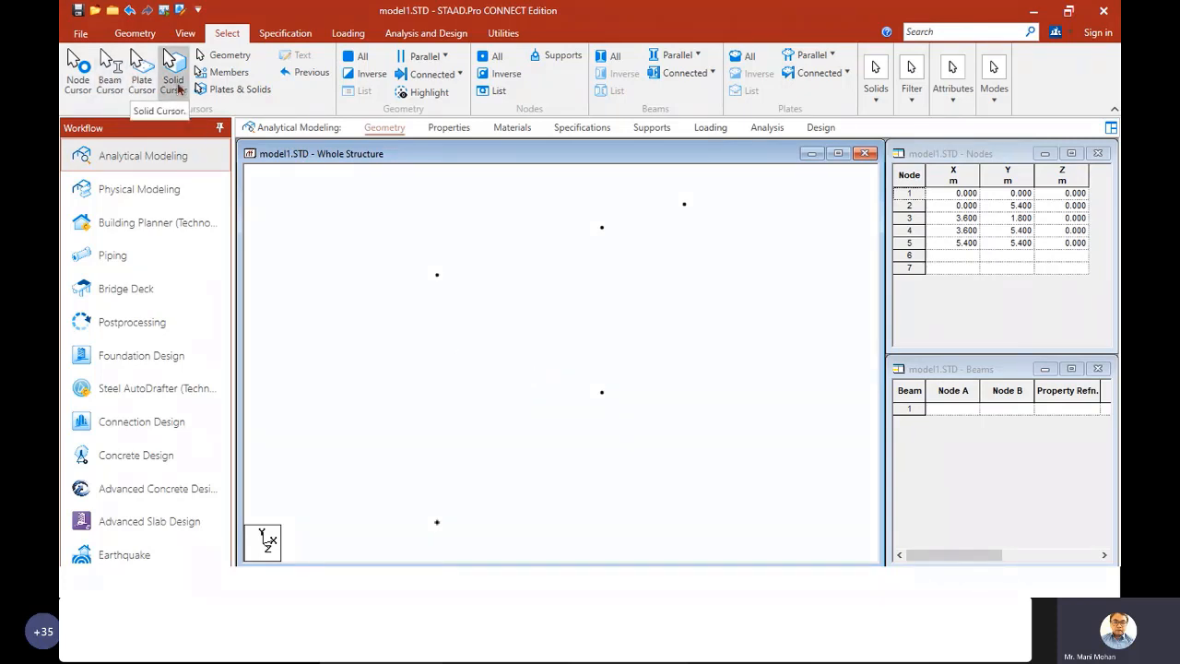
{"action": "left_click", "coordinate": [176, 83]}
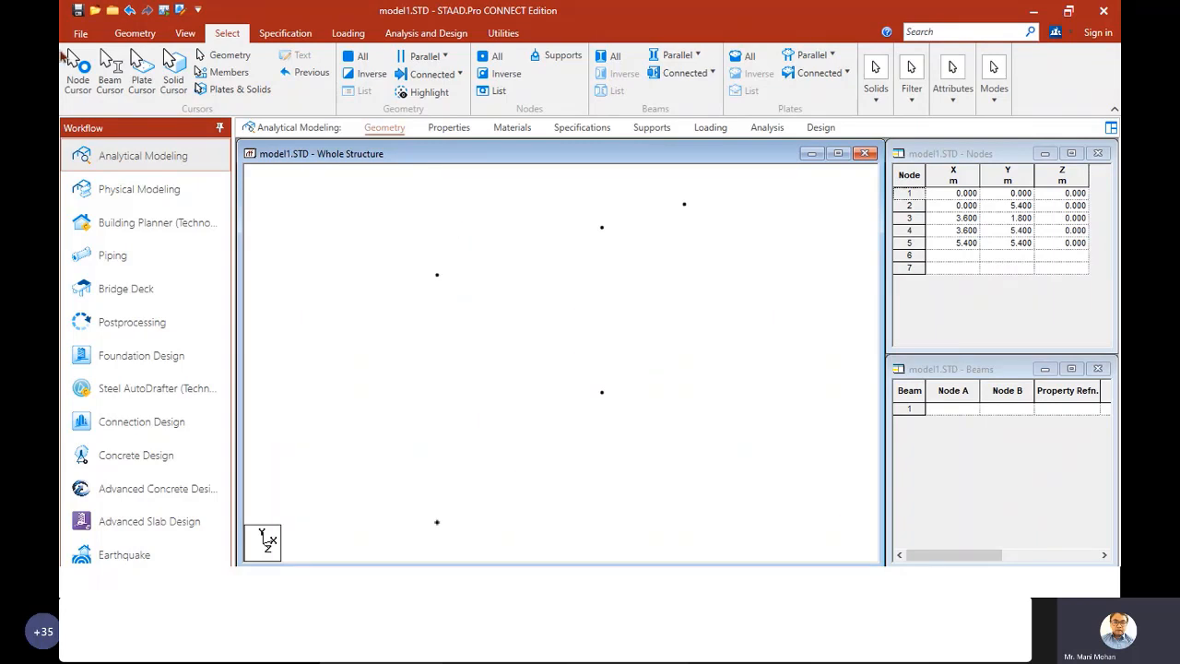
- Start the Add Beam command and draw the column from node 1 up to node 2
{"action": "left_click", "coordinate": [136, 34]}
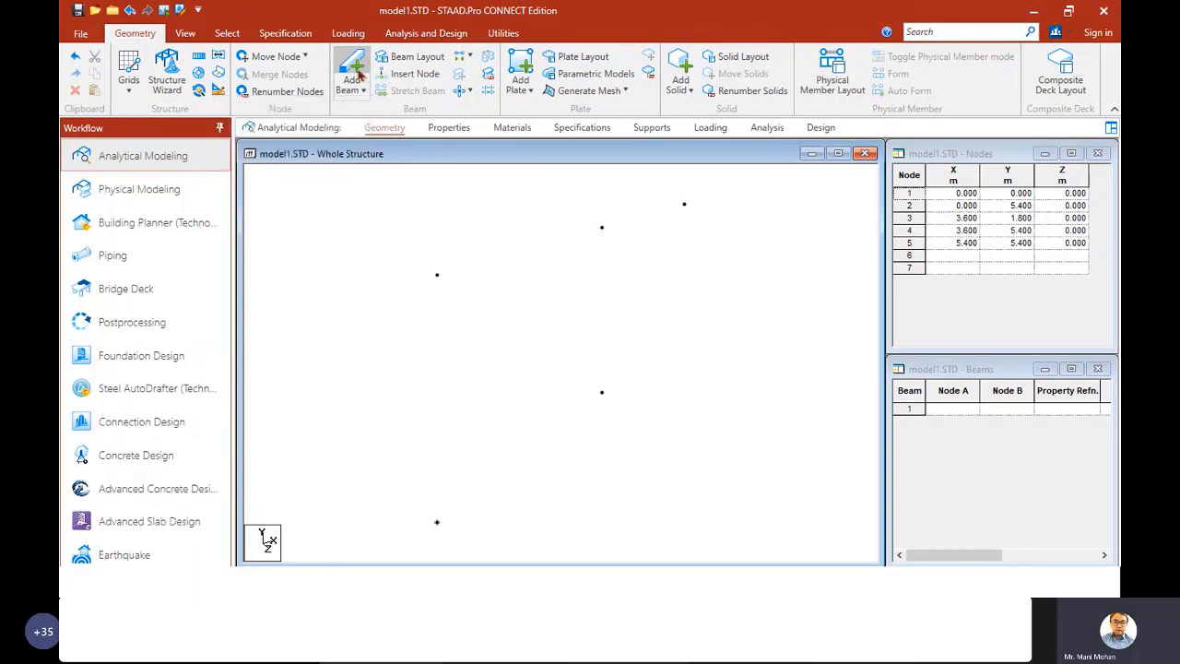
{"action": "left_click", "coordinate": [356, 83]}
{"action": "left_click", "coordinate": [355, 67]}
{"action": "left_click", "coordinate": [437, 523]}
{"action": "left_click", "coordinate": [437, 275]}
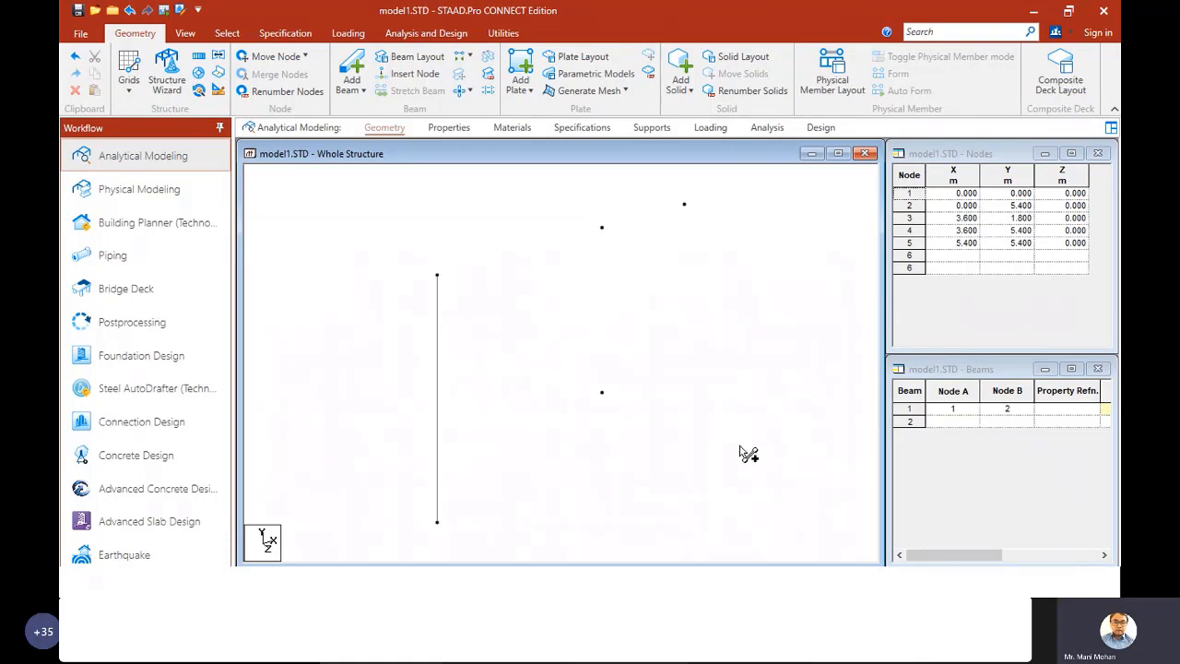
- Add the second column from node 3 to node 4 and the top beams from node 2 to 4 and node 4 to 5
{"action": "left_click", "coordinate": [602, 392]}
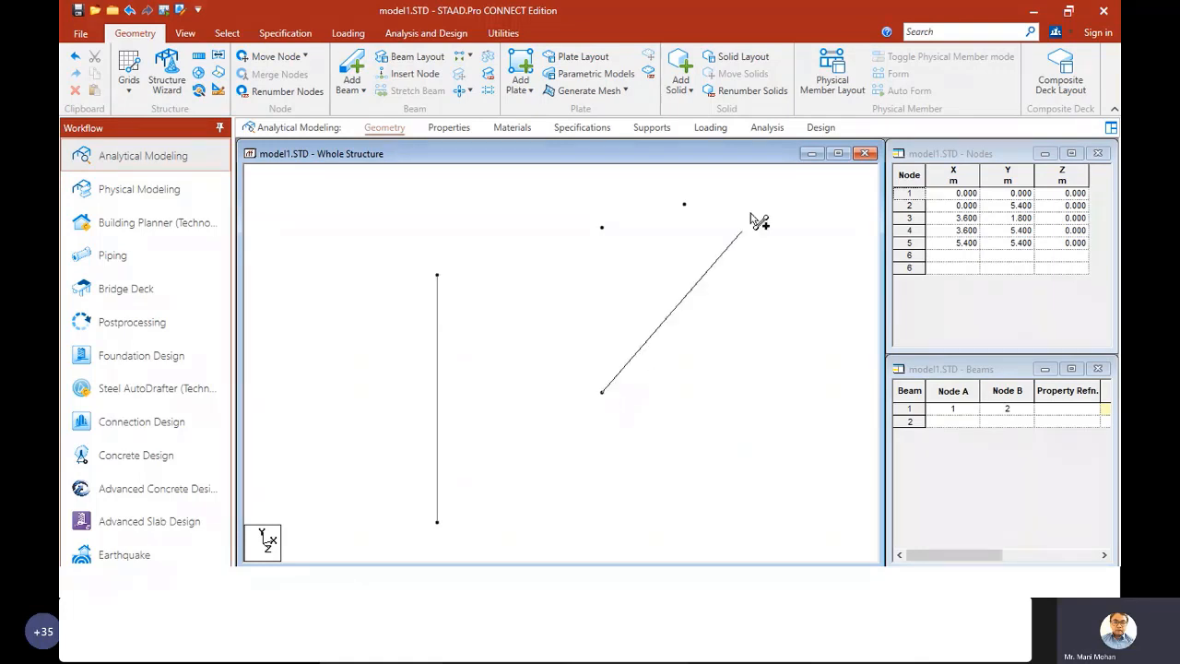
{"action": "left_click", "coordinate": [604, 230]}
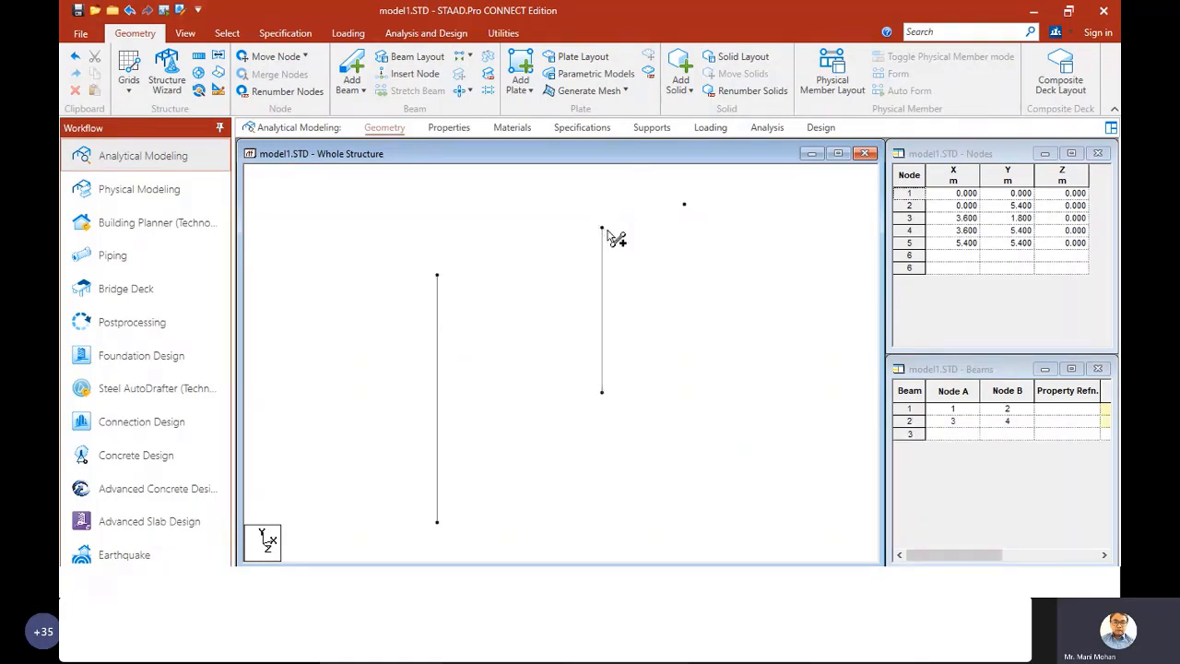
{"action": "left_click", "coordinate": [438, 276]}
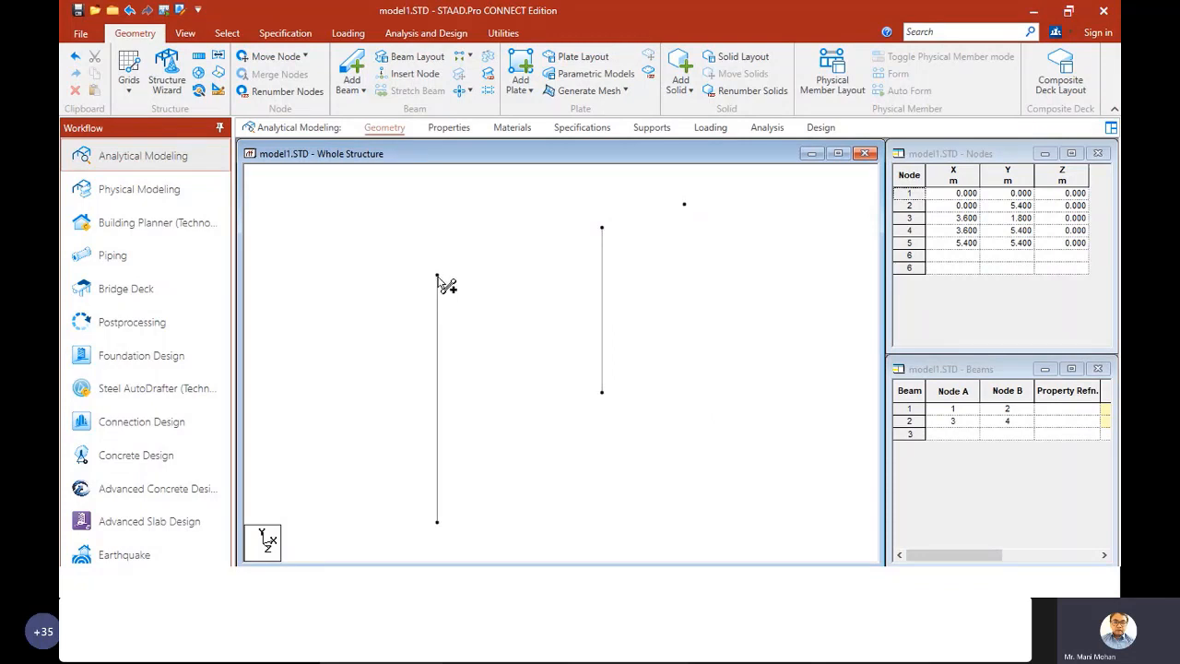
{"action": "left_click", "coordinate": [604, 230]}
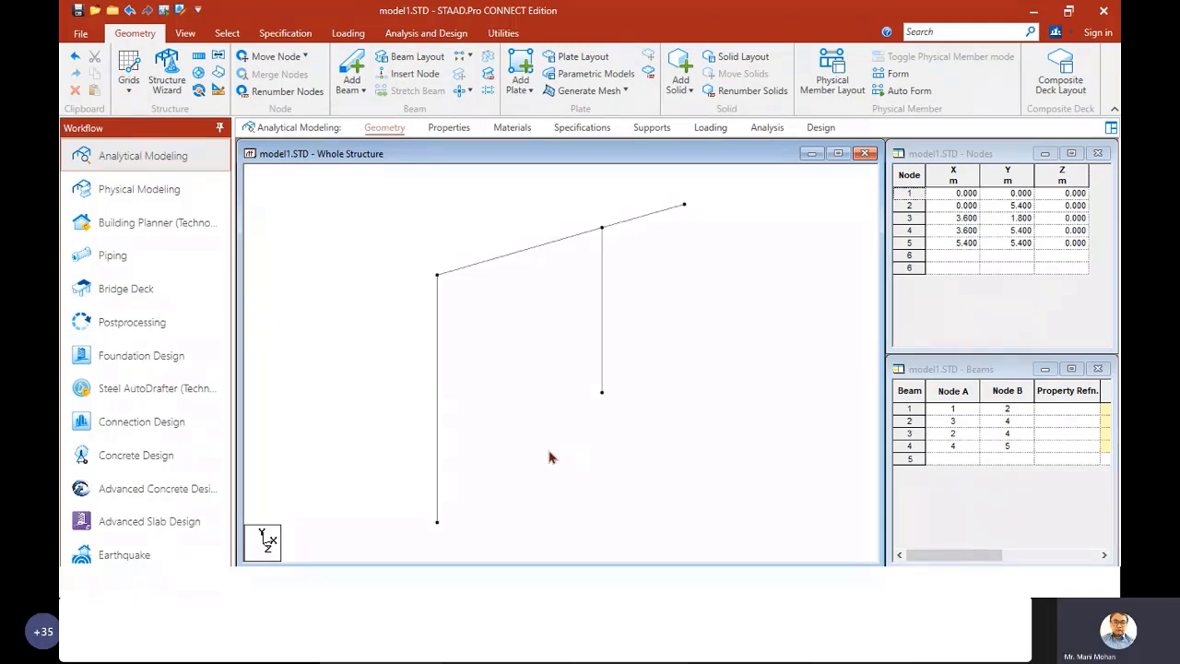
- Select beams 2, 4 and 3 one at a time in the model view, finishing with beam 2
{"action": "left_click", "coordinate": [604, 304]}
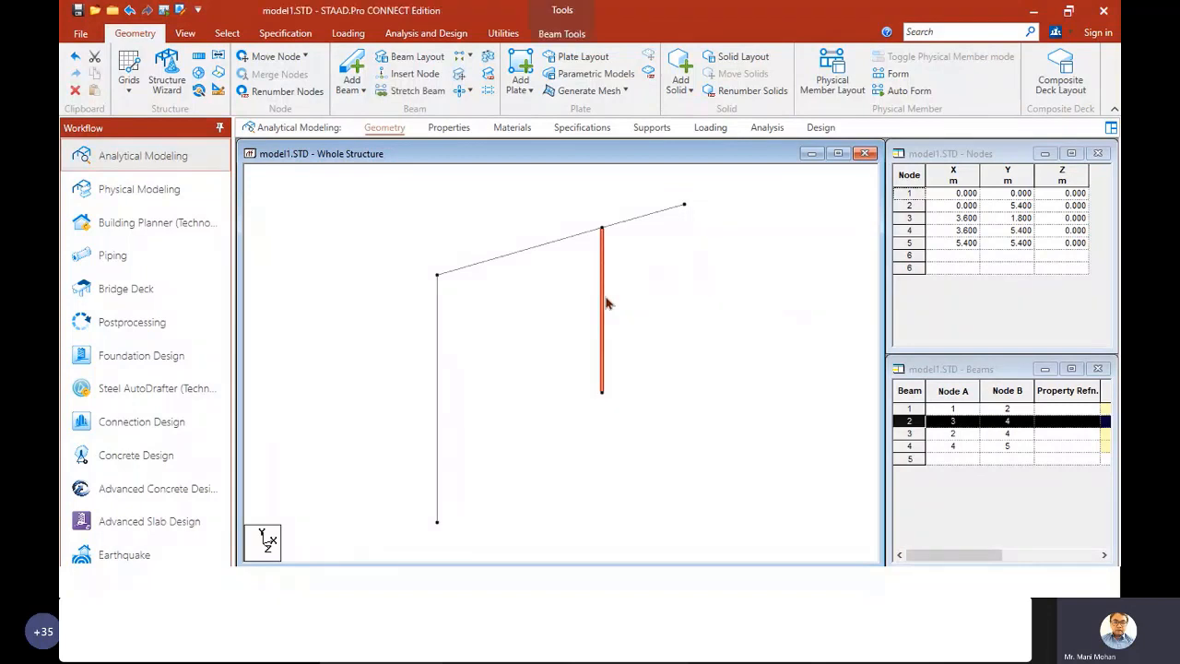
{"action": "left_click", "coordinate": [647, 218]}
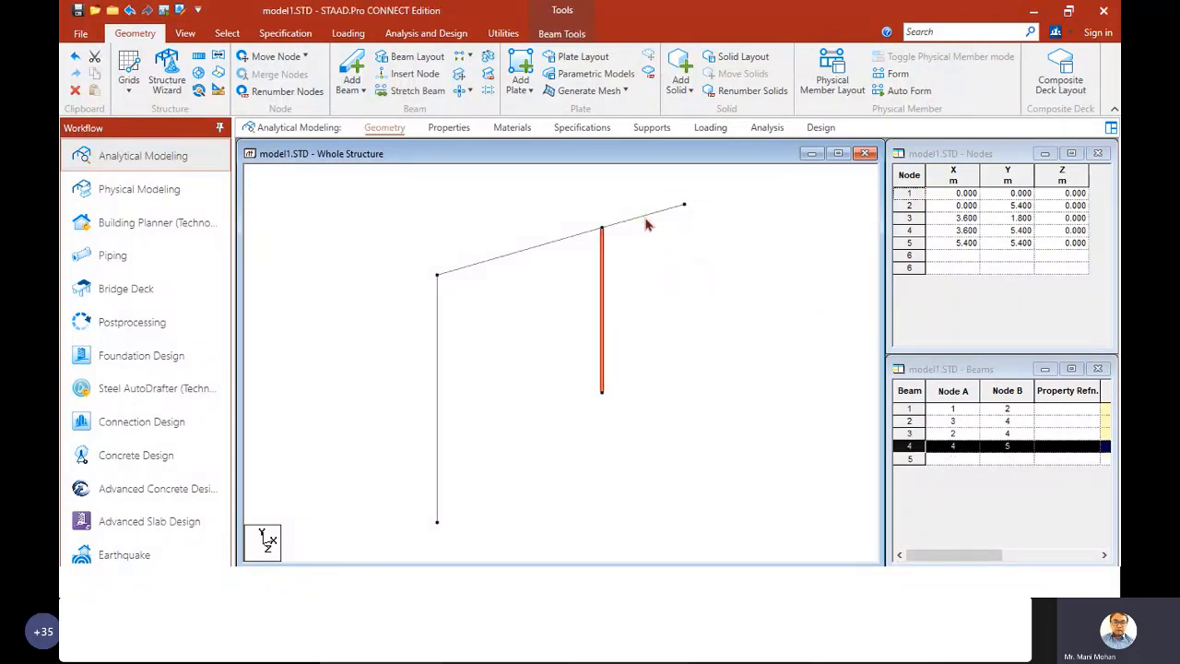
{"action": "left_click", "coordinate": [553, 249]}
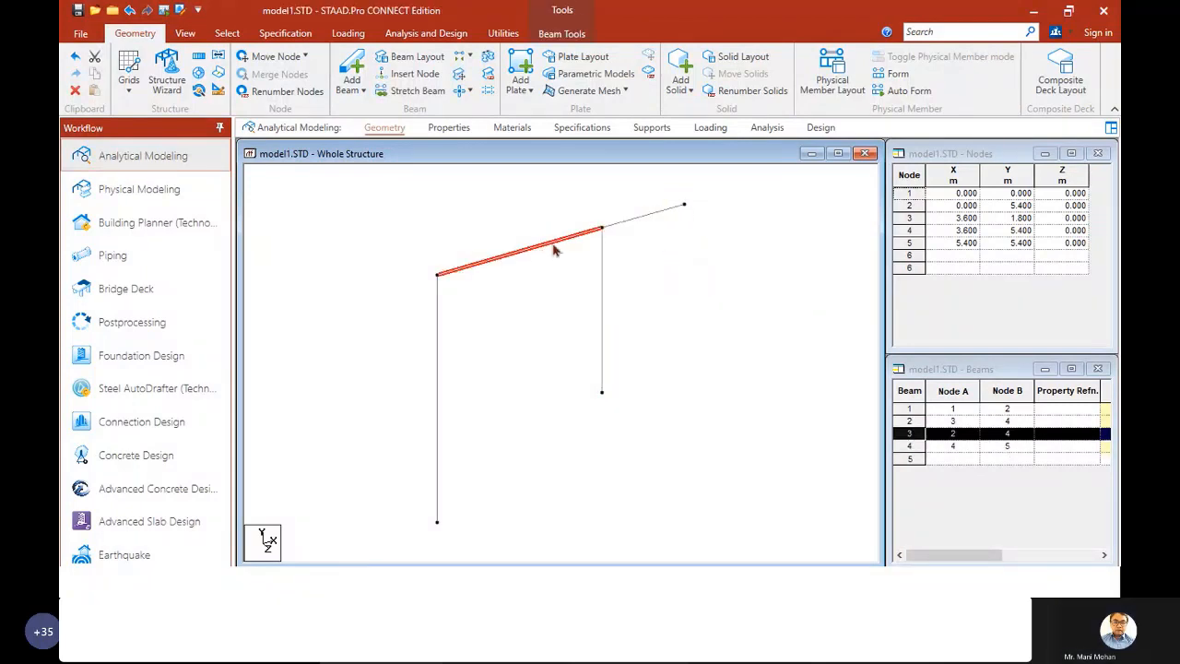
{"action": "left_click", "coordinate": [604, 274]}
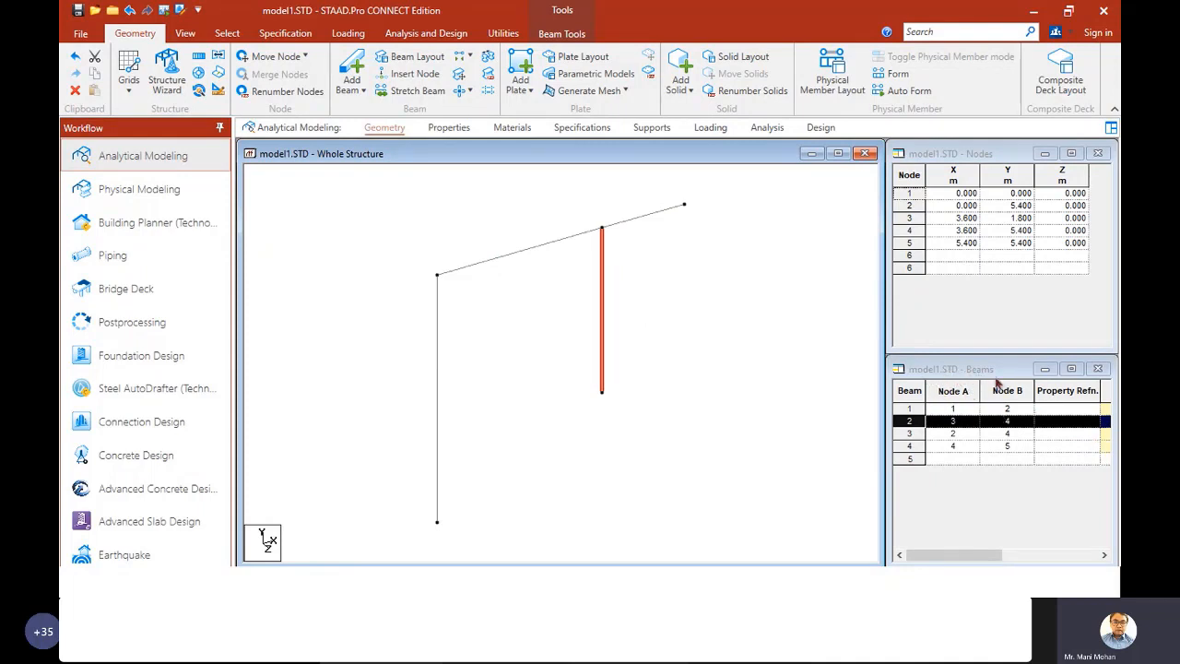
- Highlight beam 1 and beam 4 one after the other from the Beams table, and clear the selection
{"action": "left_click", "coordinate": [909, 410]}
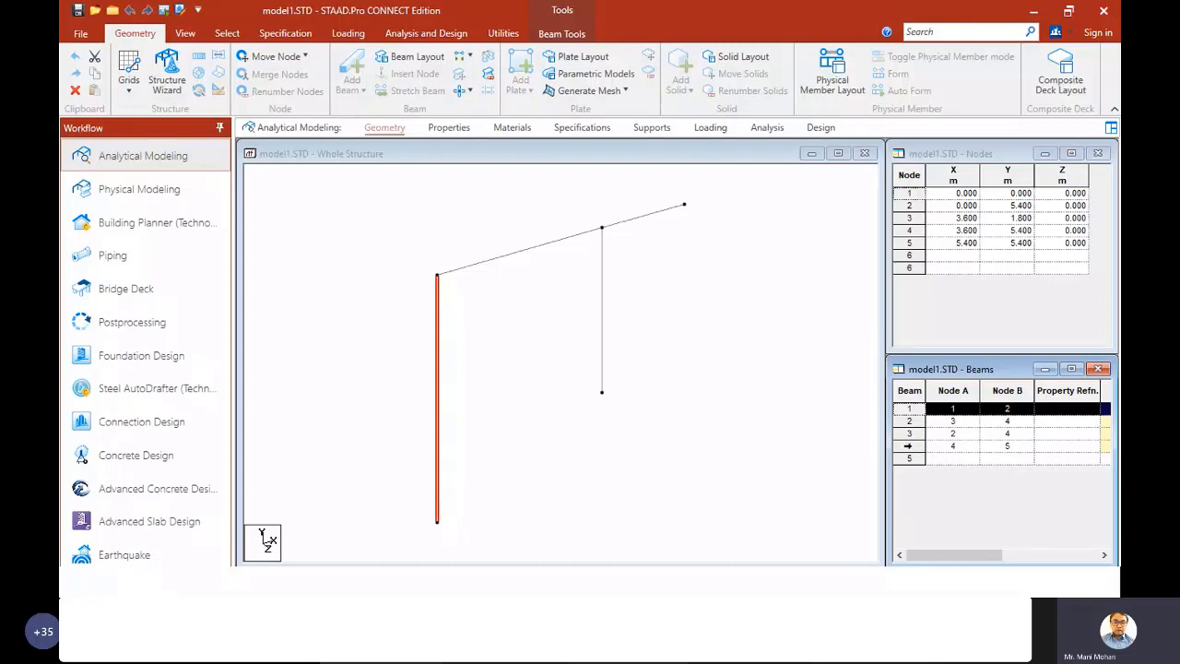
{"action": "left_click", "coordinate": [908, 445]}
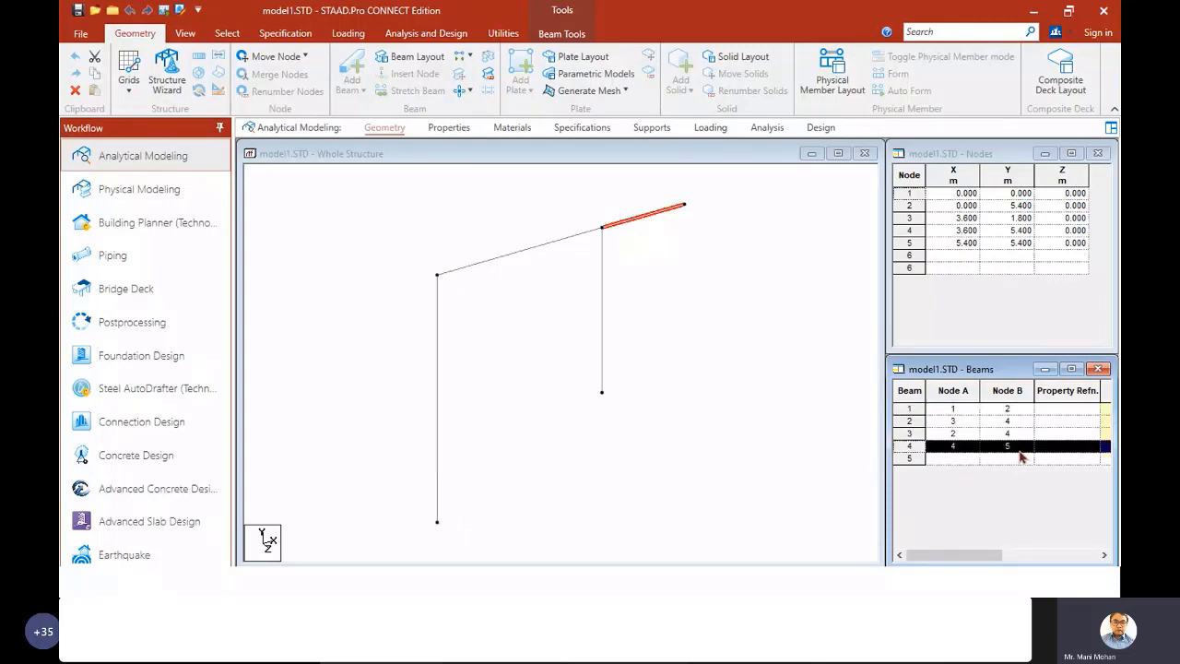
{"action": "left_click", "coordinate": [678, 239]}
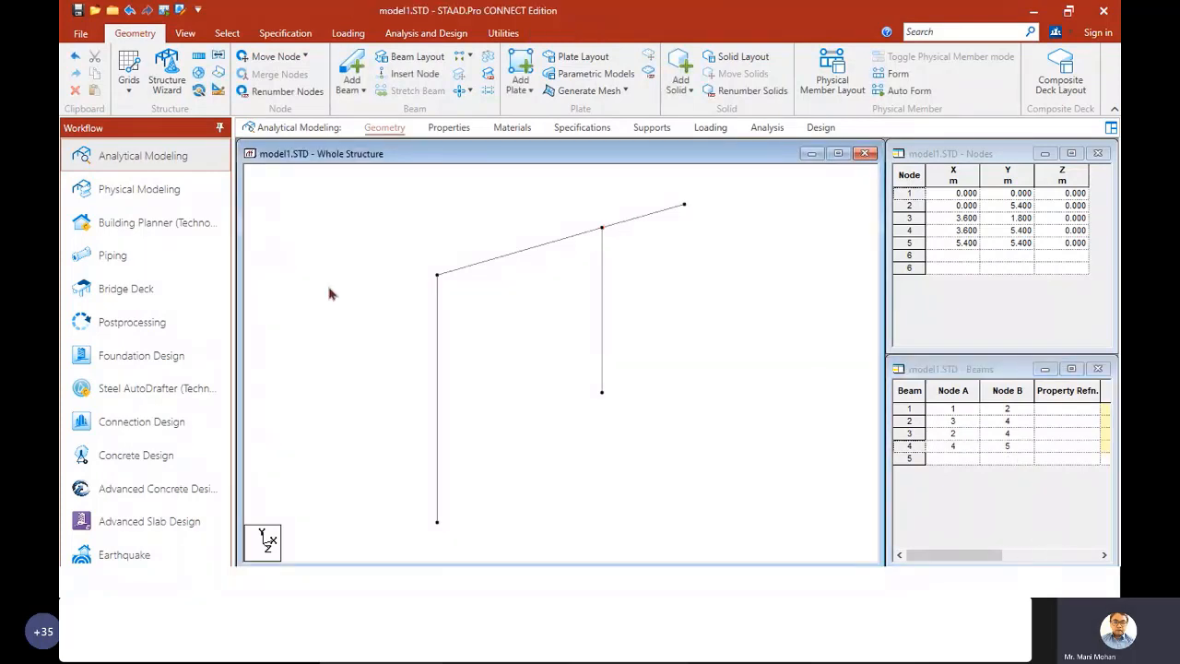
- Select beams 1, 3 and 2 individually in the model view, and clear the selection
{"action": "left_click", "coordinate": [437, 349]}
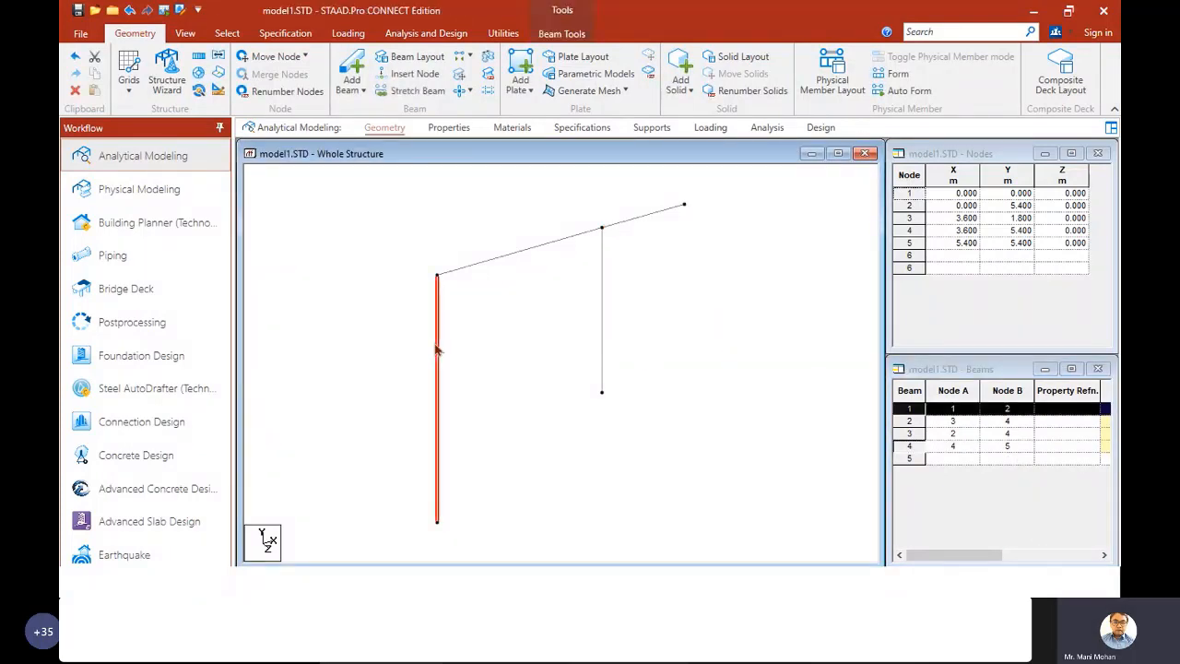
{"action": "left_click", "coordinate": [531, 250]}
{"action": "left_click", "coordinate": [604, 295]}
{"action": "left_click", "coordinate": [633, 219]}
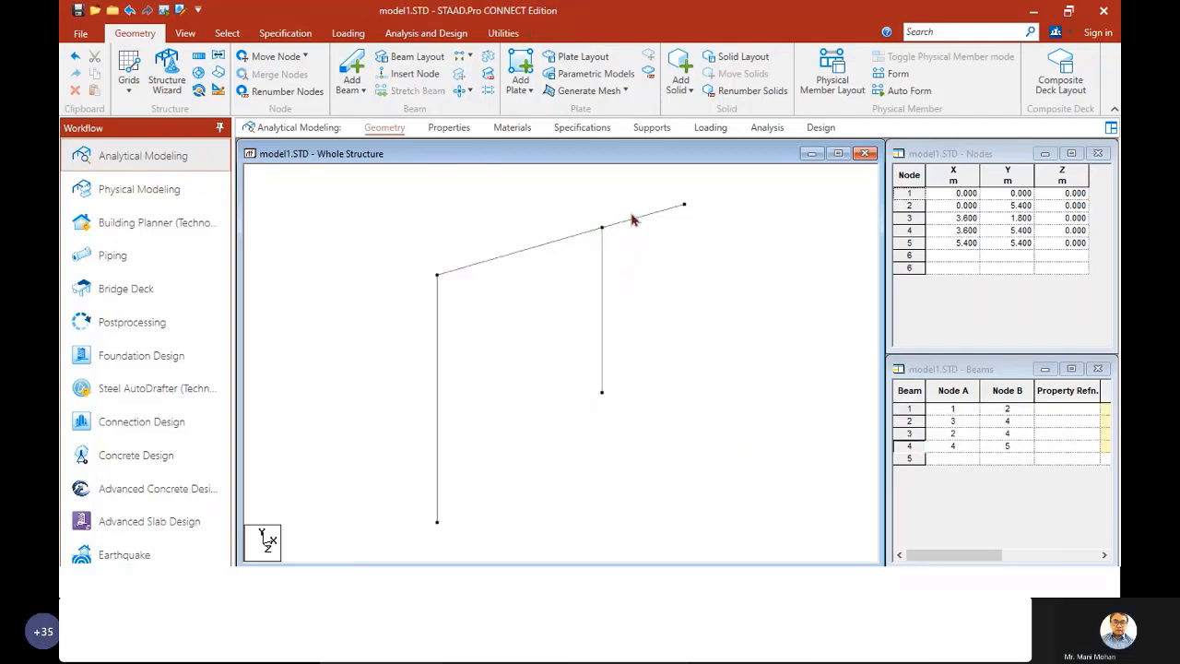
- Select beams 4, 3 and 2 together in the model view, and clear the selection
{"action": "left_click", "coordinate": [633, 219]}
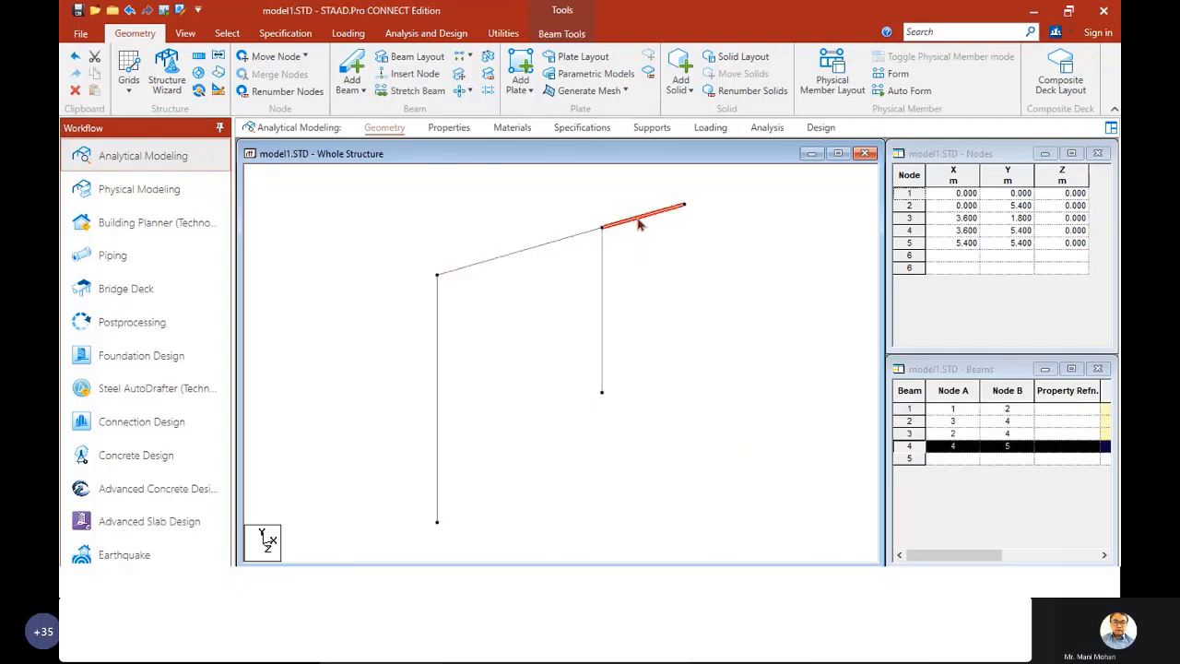
{"action": "left_click", "coordinate": [498, 259], "text": "ctrl"}
{"action": "left_click", "coordinate": [603, 299], "text": "ctrl"}
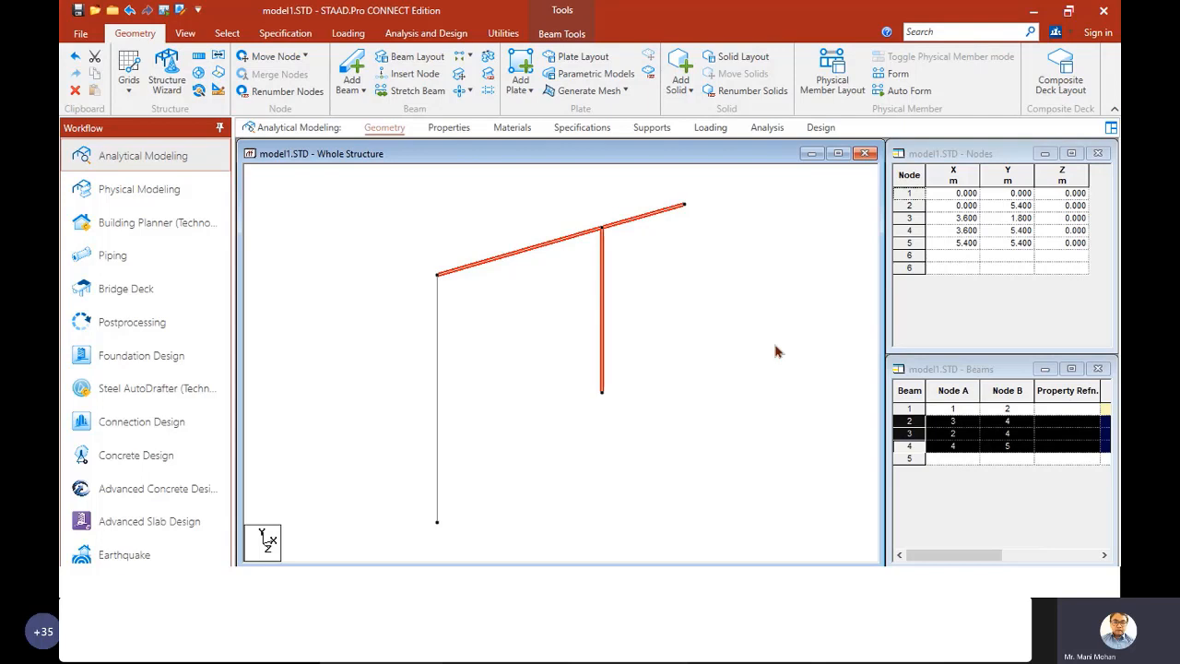
{"action": "left_click", "coordinate": [738, 357]}
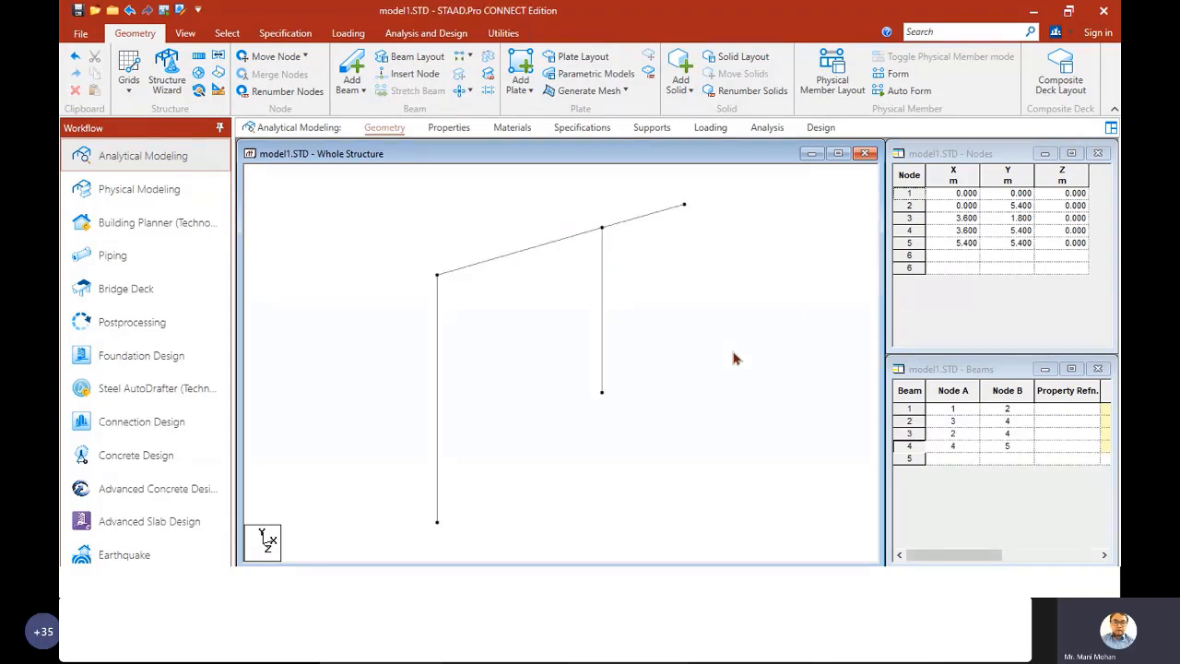
- Select beams 2, 4, 1 and 3 together, window-select only beams 2 and 4, and clear the selection
{"action": "left_click", "coordinate": [602, 304]}
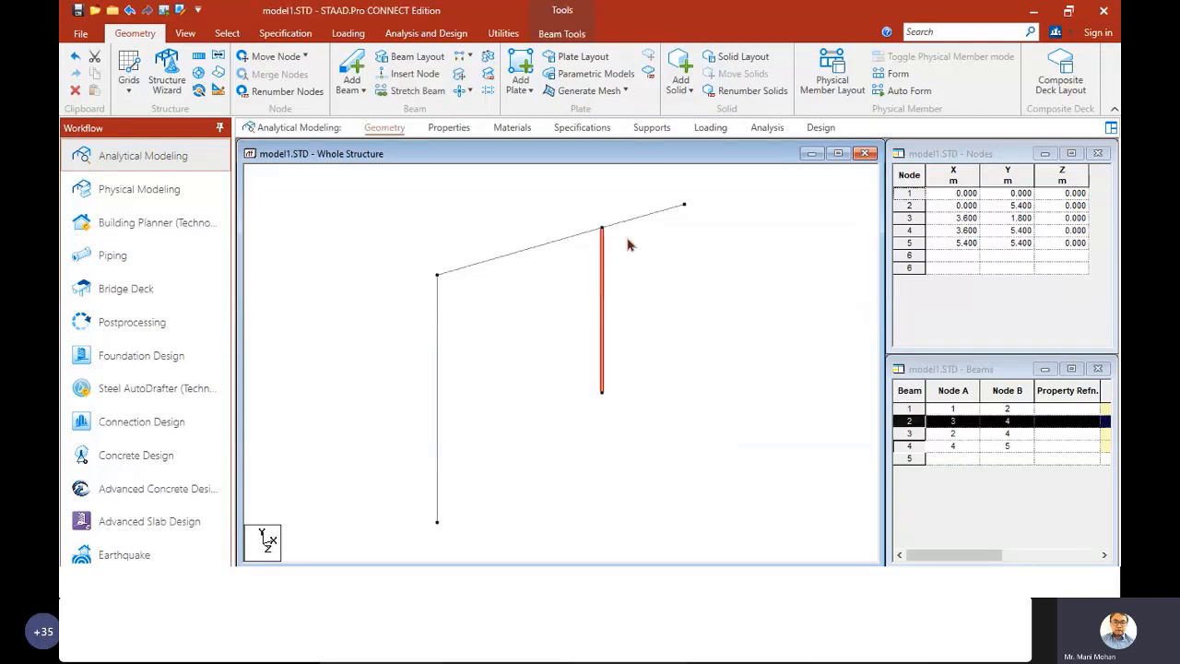
{"action": "left_click", "coordinate": [644, 219], "text": "ctrl"}
{"action": "left_click", "coordinate": [437, 384], "text": "ctrl"}
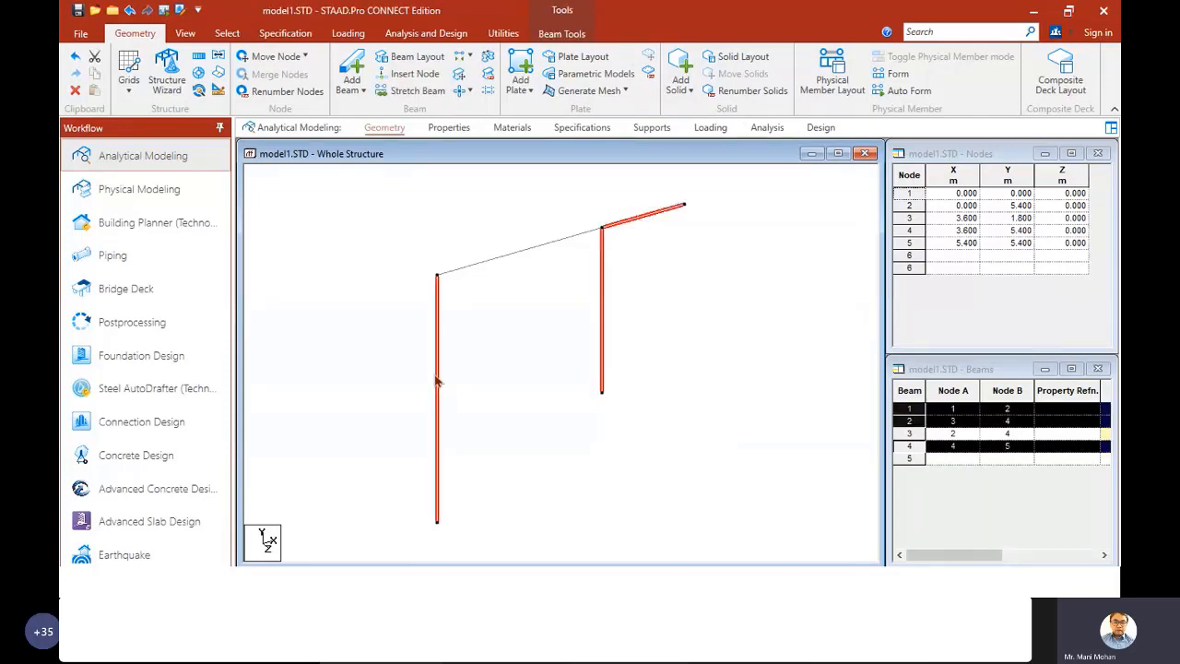
{"action": "left_click", "coordinate": [506, 262], "text": "ctrl"}
{"action": "left_click", "coordinate": [588, 343]}
{"action": "left_click_drag", "start_coordinate": [758, 189], "coordinate": [538, 479]}
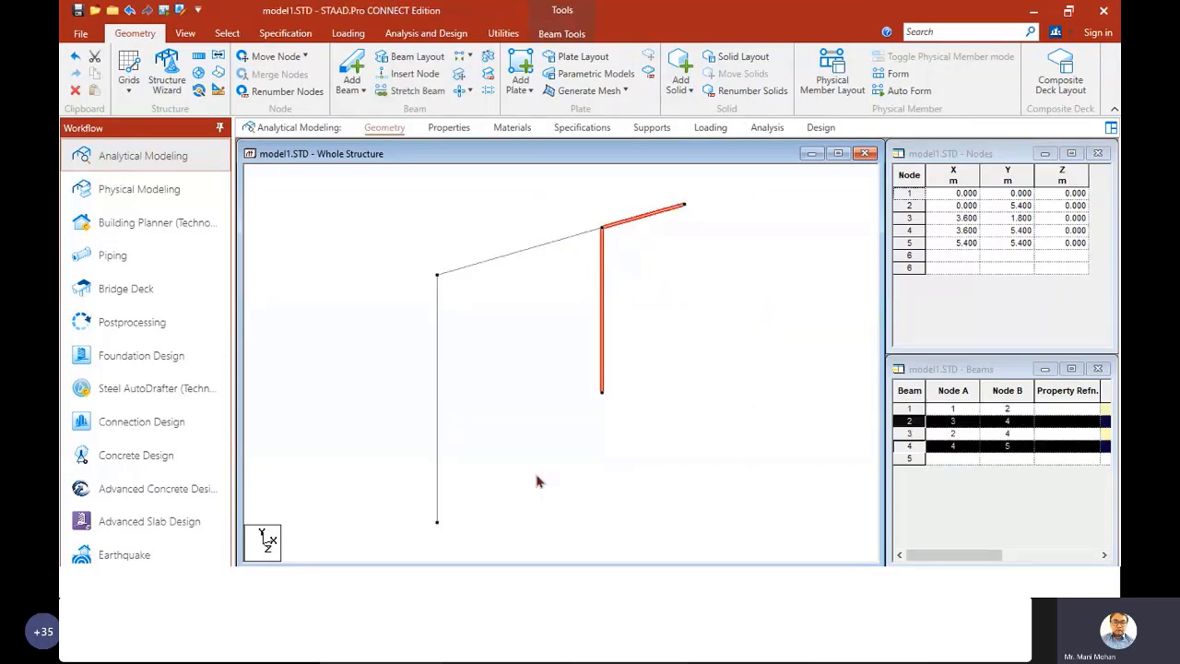
{"action": "left_click", "coordinate": [687, 458]}
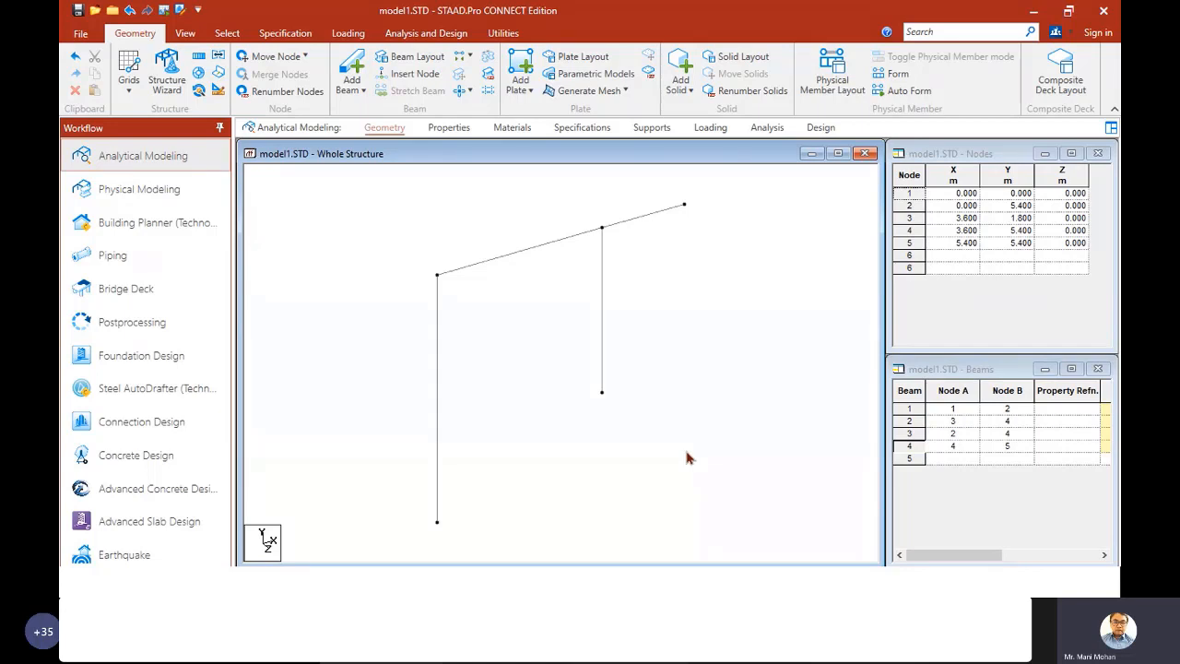
- Show the beam numbers, select beams 1, 2 and 3 one after the other, clear the selection, and hide the node and beam numbers
{"action": "key", "text": "shift+b"}
{"action": "left_click", "coordinate": [438, 391]}
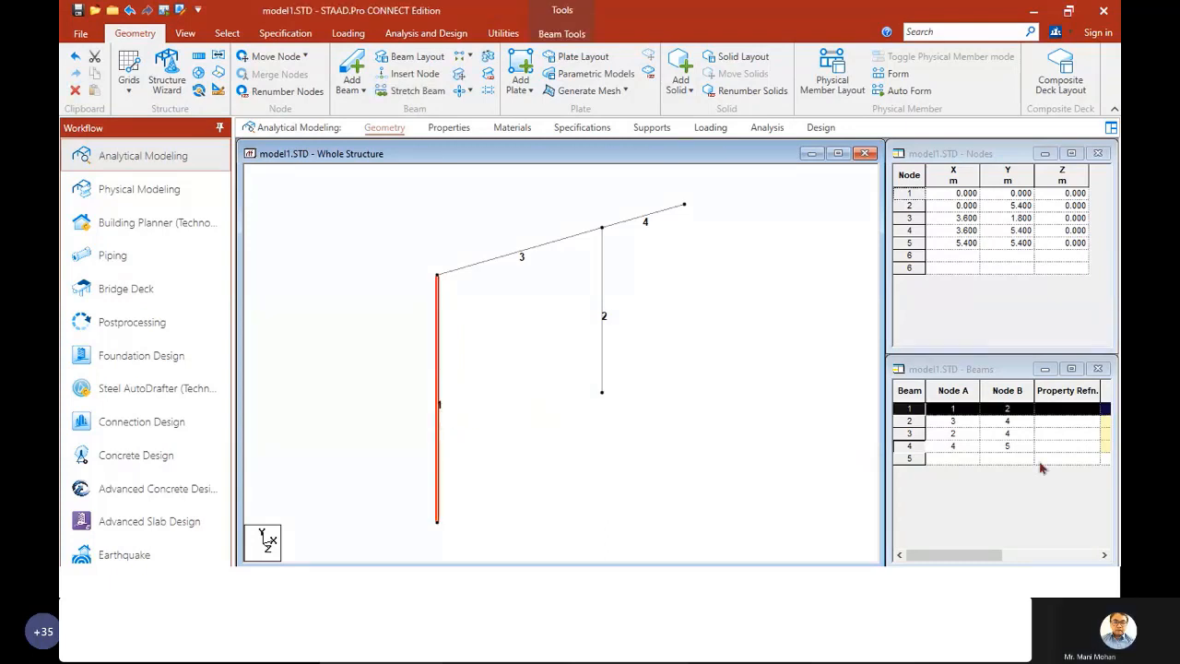
{"action": "left_click", "coordinate": [602, 315]}
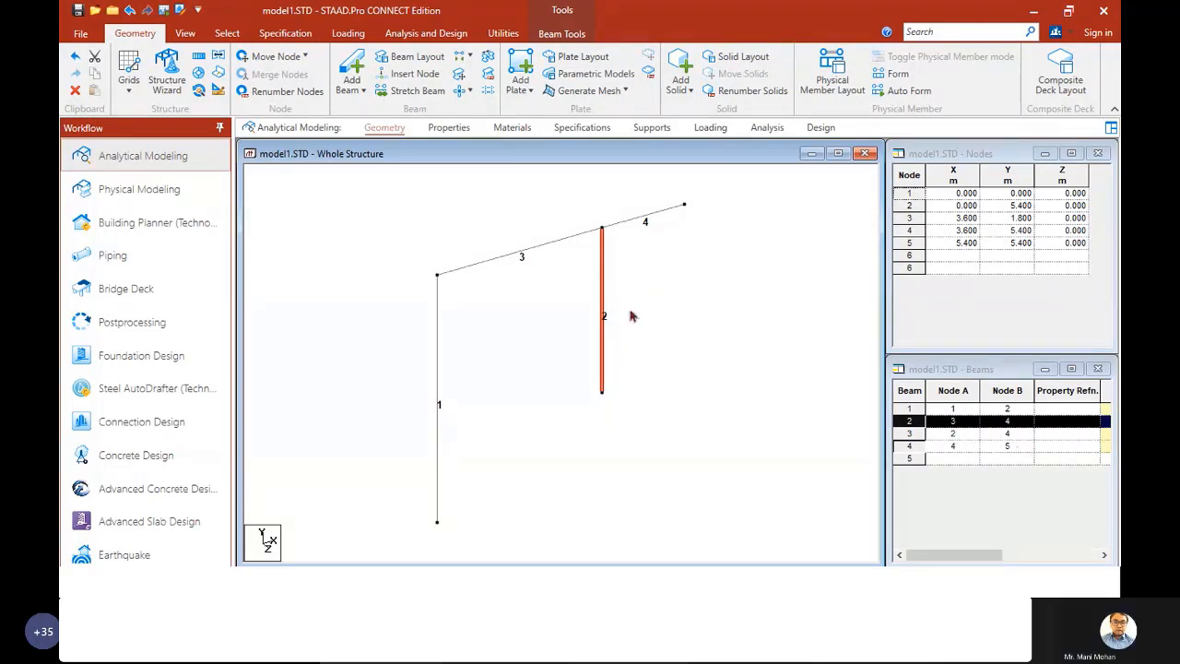
{"action": "left_click", "coordinate": [509, 259]}
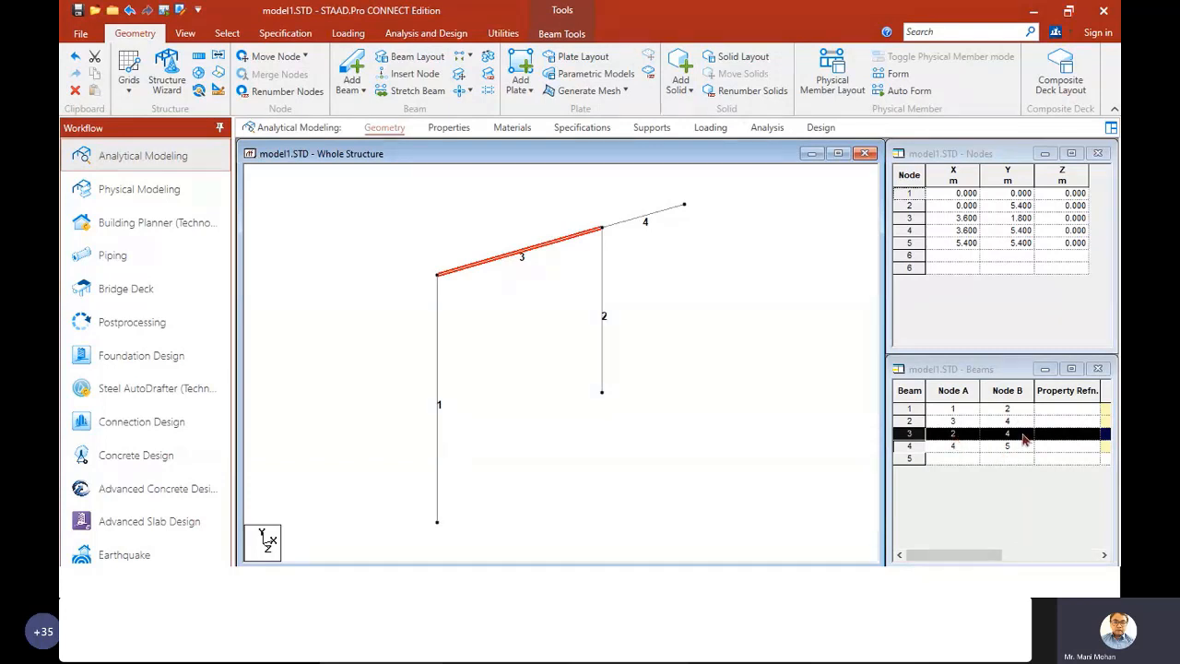
{"action": "left_click", "coordinate": [732, 404]}
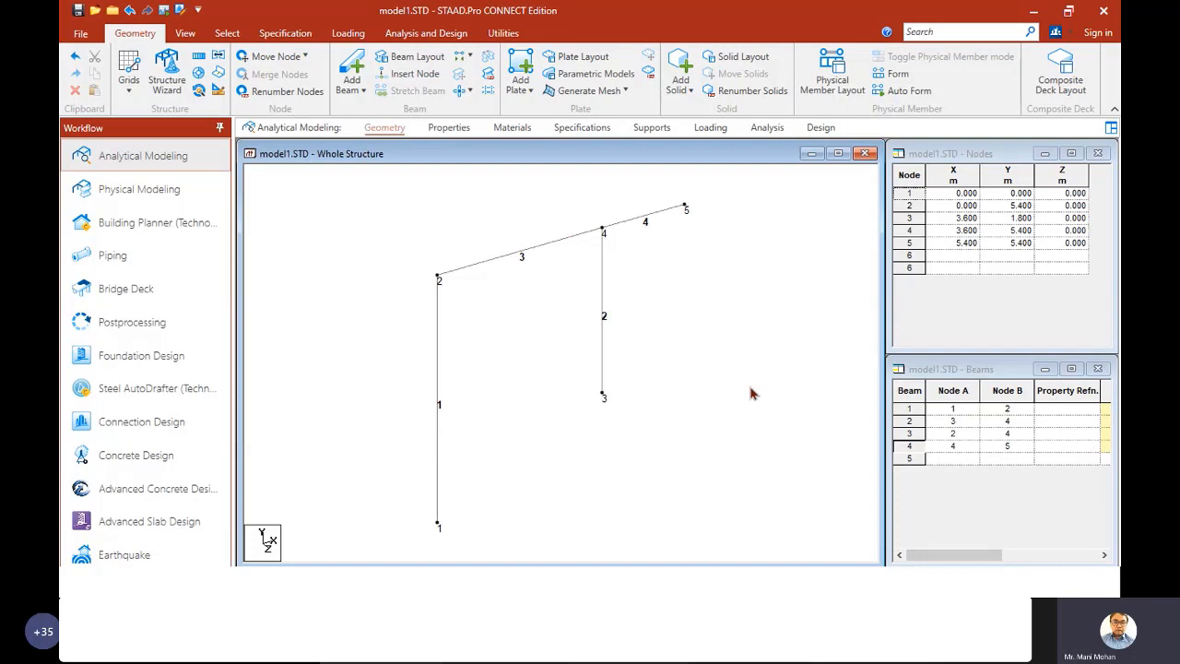
{"action": "key", "text": "shift+n"}
{"action": "key", "text": "shift+b"}
- View the frame from the front, from the back, and from the front again
{"action": "left_click", "coordinate": [183, 35]}
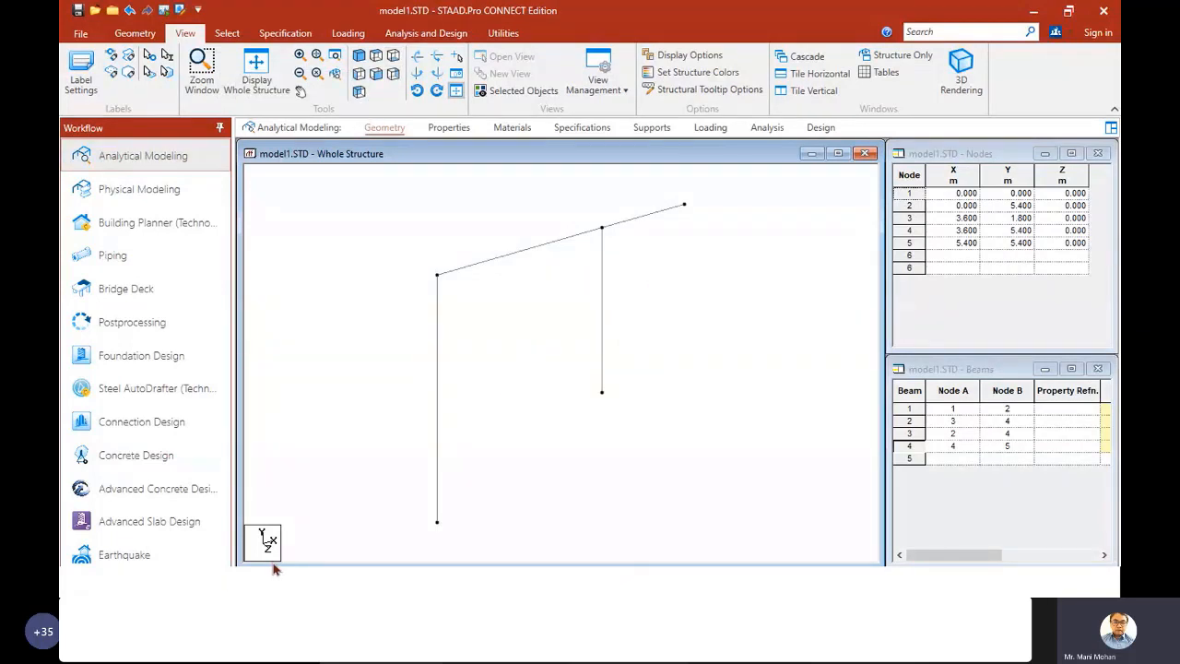
{"action": "left_click", "coordinate": [379, 79]}
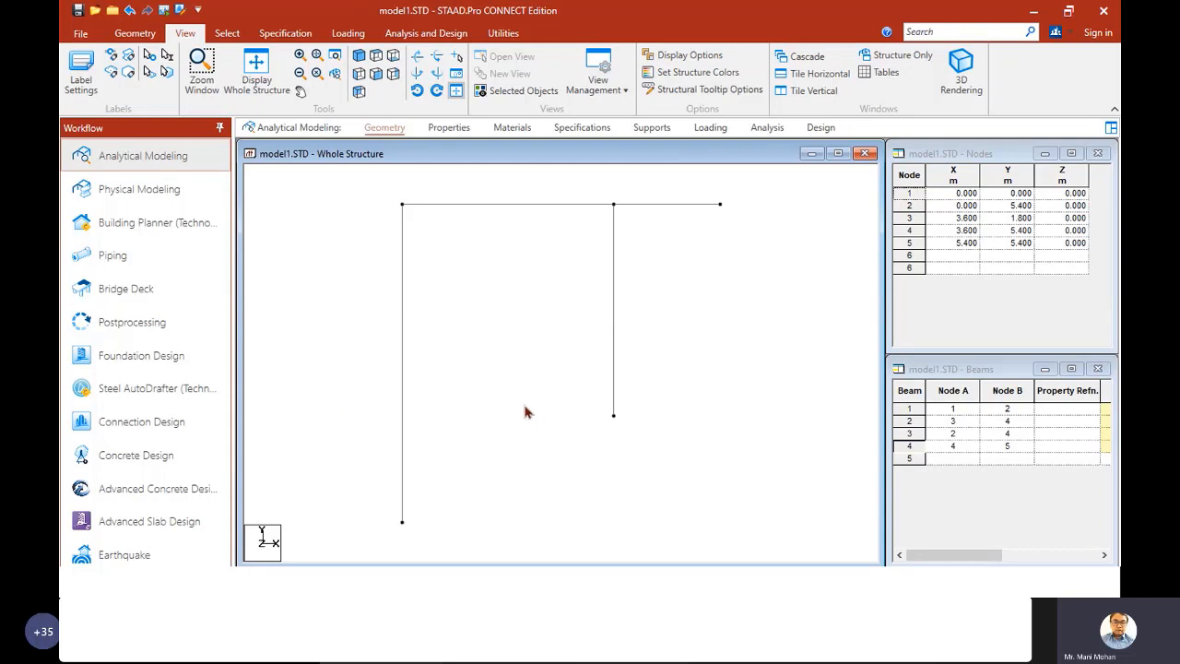
{"action": "left_click", "coordinate": [358, 93]}
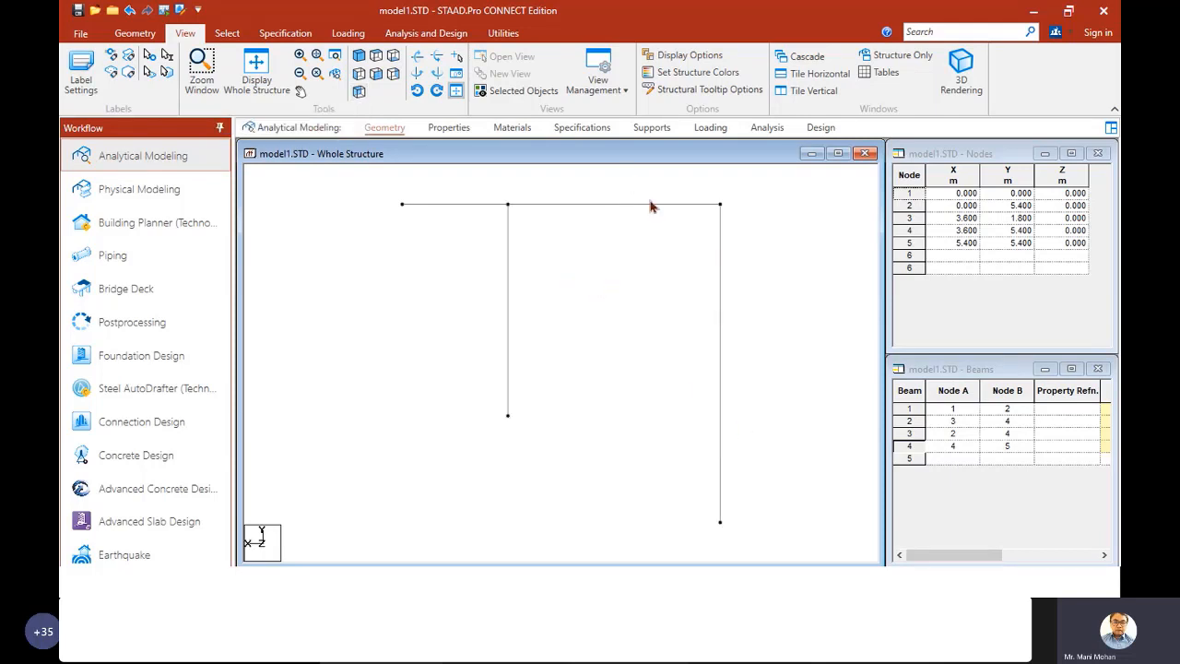
{"action": "left_click", "coordinate": [377, 75]}
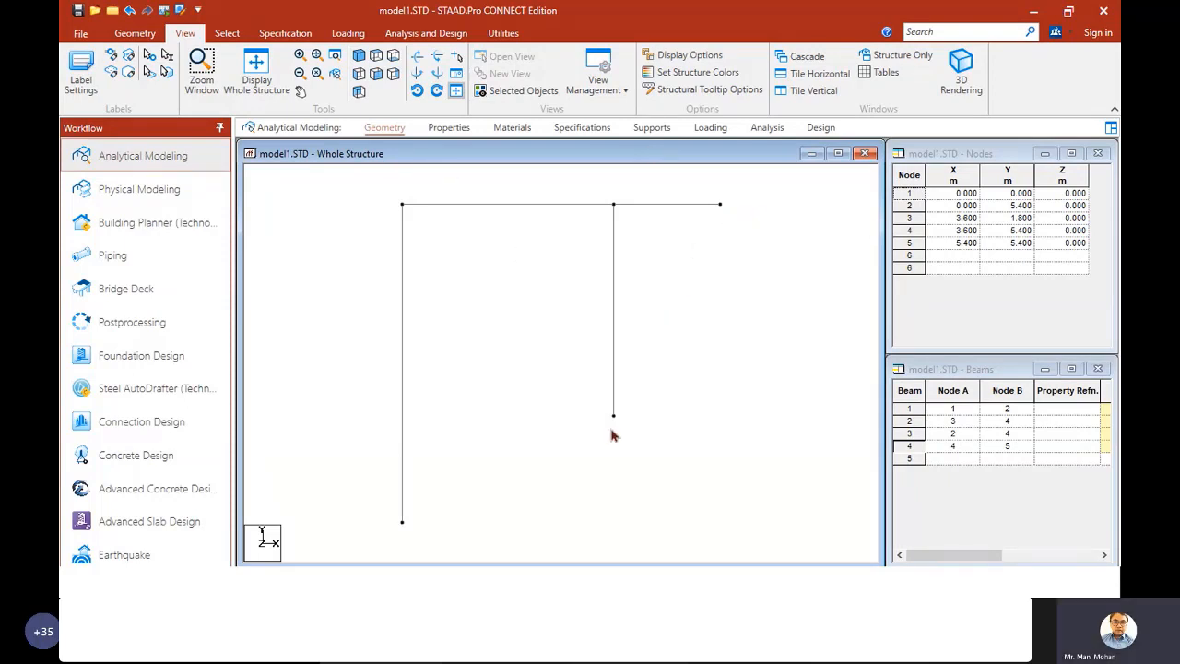
{"action": "scroll", "coordinate": [614, 434], "scroll_direction": "down", "scroll_amount": 1}
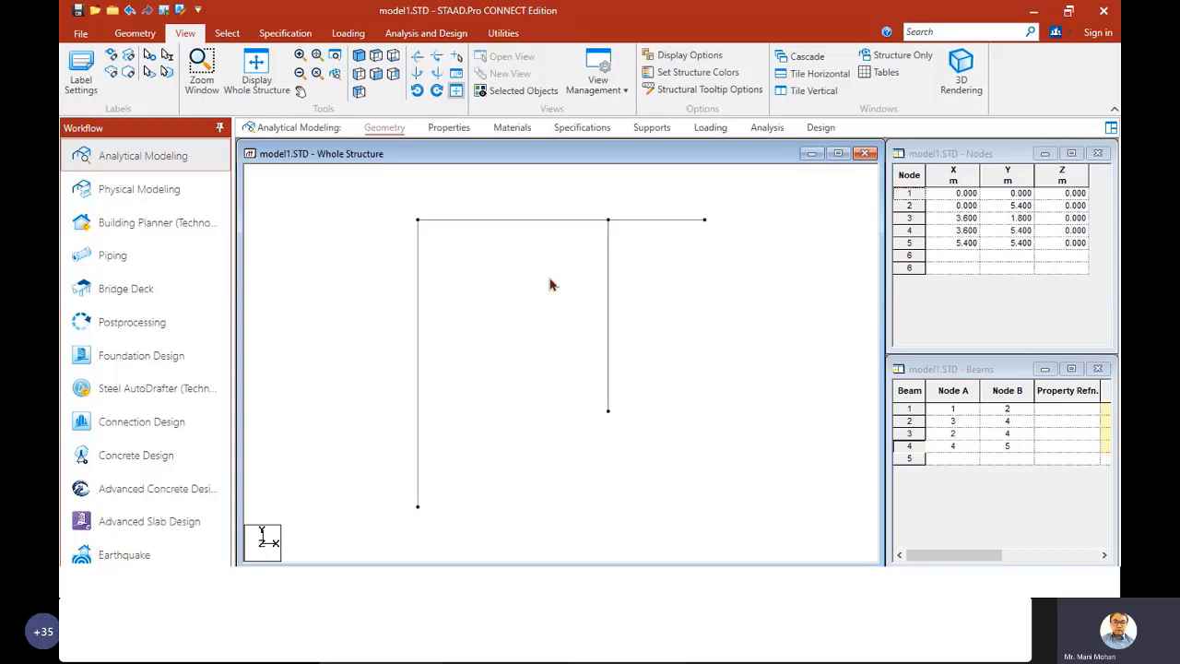
- Select the entire structure and delete all its nodes and beams
{"action": "key", "text": "alt+Tab"}
{"action": "key", "text": "alt+Tab"}
{"action": "key", "text": "ctrl+a"}
{"action": "key", "text": "Delete"}
{"action": "key", "text": "Return"}
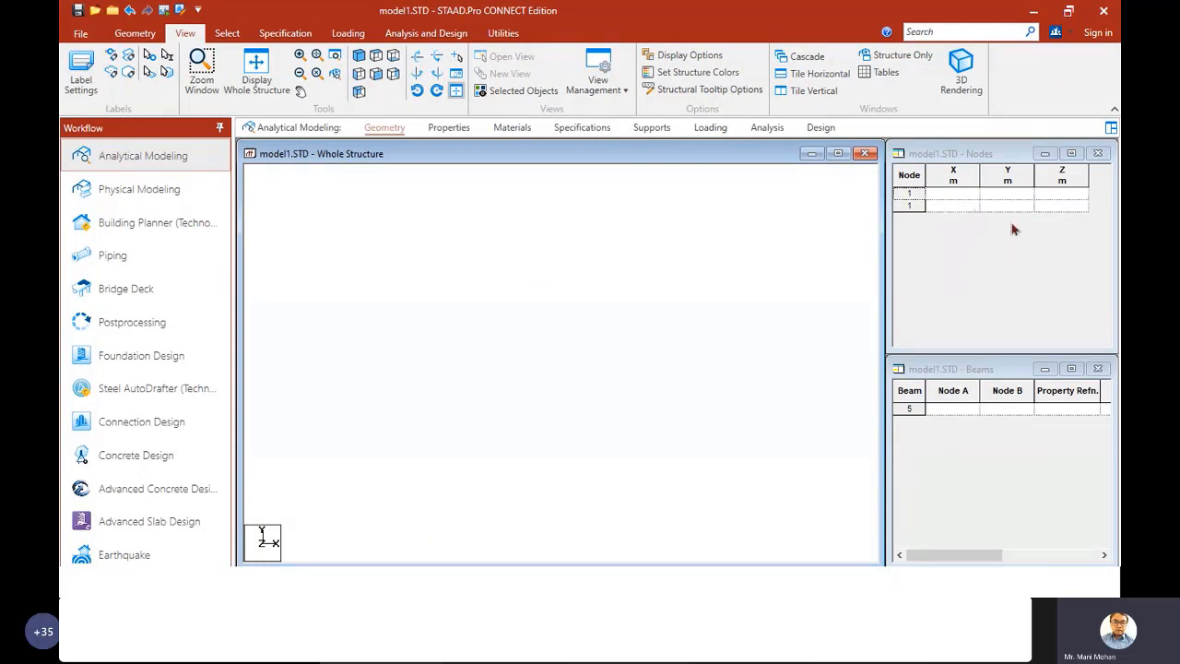
- Add node 1 at the origin (0, 0, 0) in the Nodes table
{"action": "left_click", "coordinate": [968, 193]}
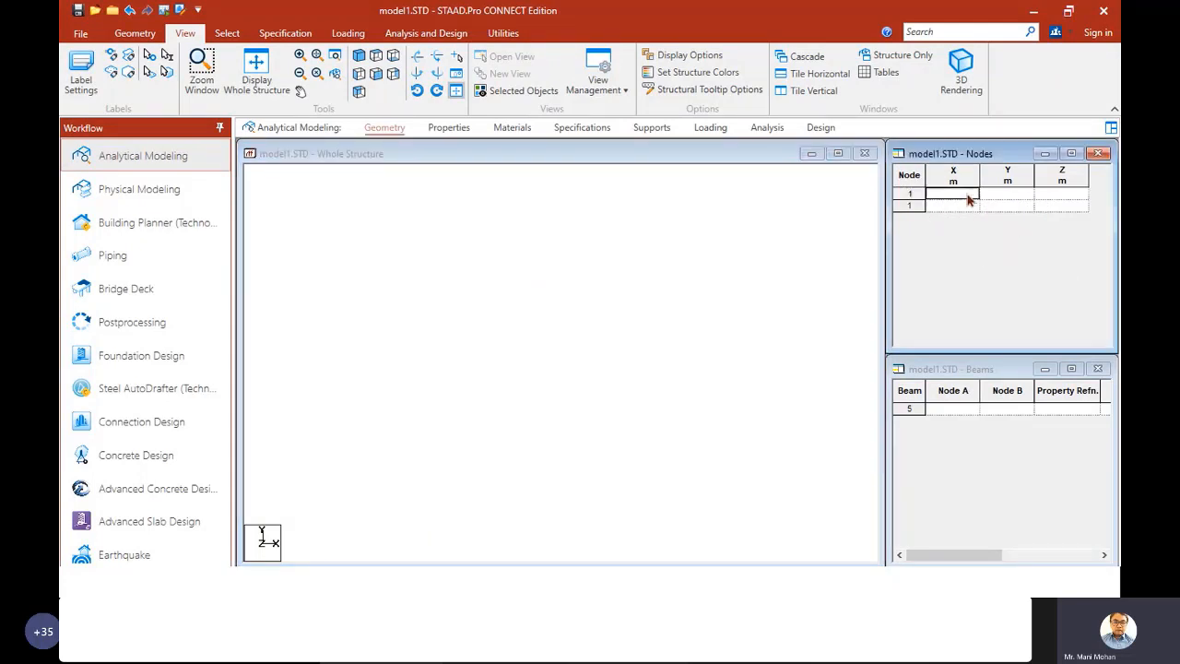
{"action": "key", "text": "Return"}
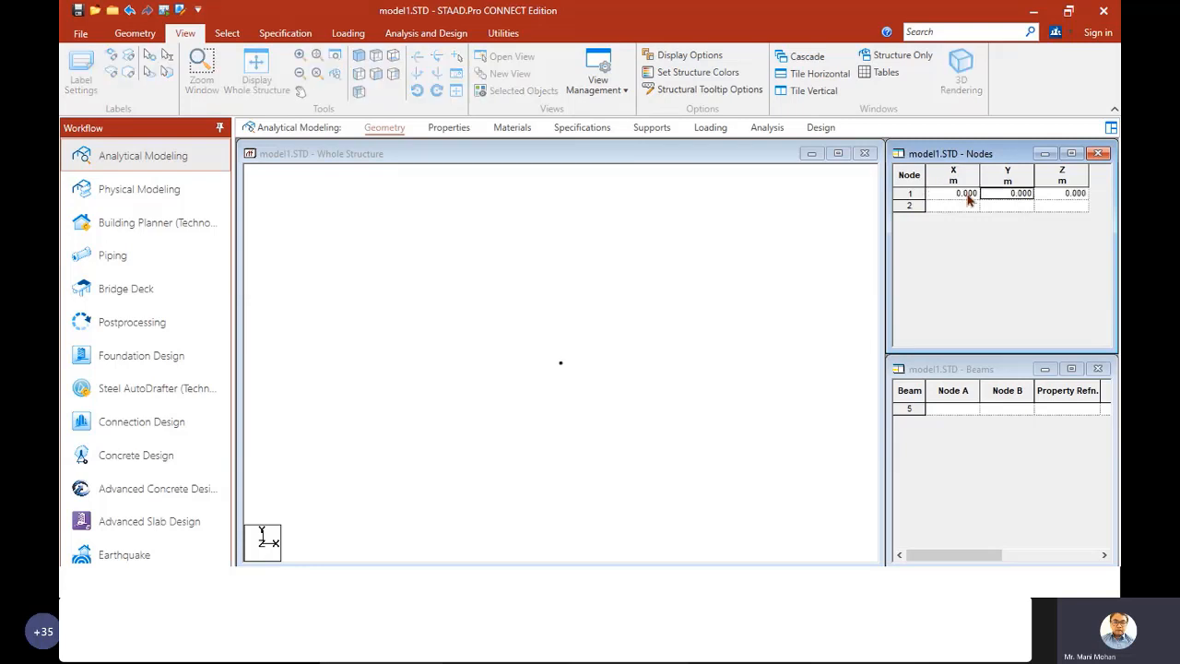
{"action": "left_click", "coordinate": [669, 378]}
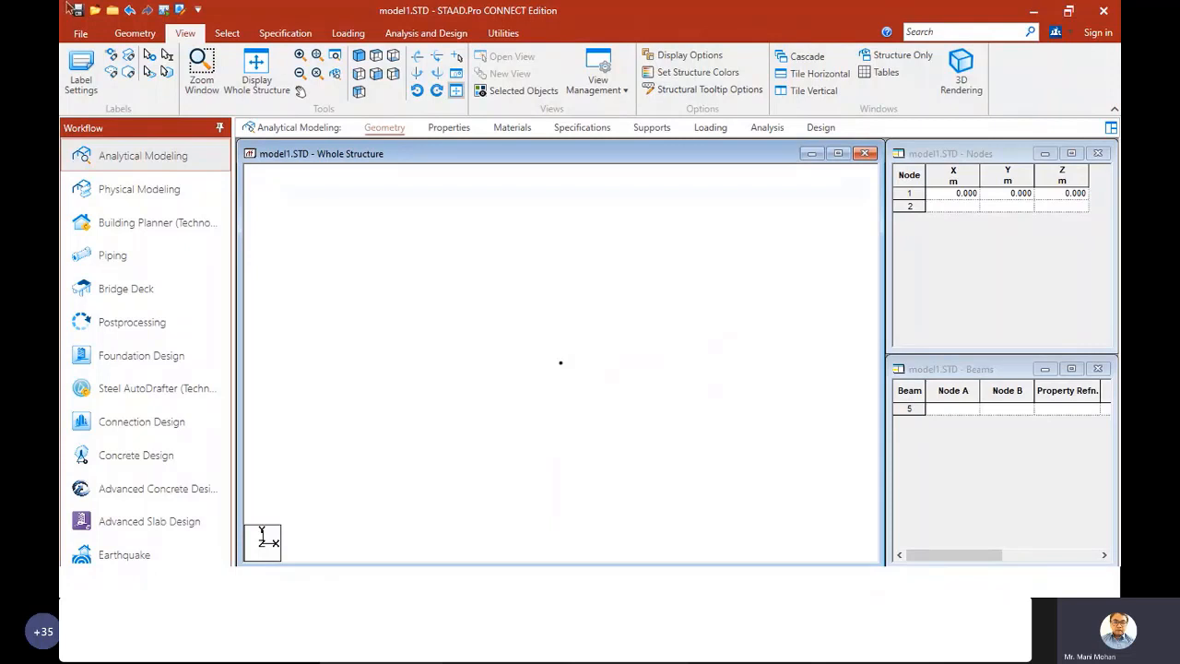
- Select node 1 with the Node Cursor and paste a copy of it moved 5.4 m in Y
{"action": "left_click", "coordinate": [227, 33]}
{"action": "left_click", "coordinate": [62, 88]}
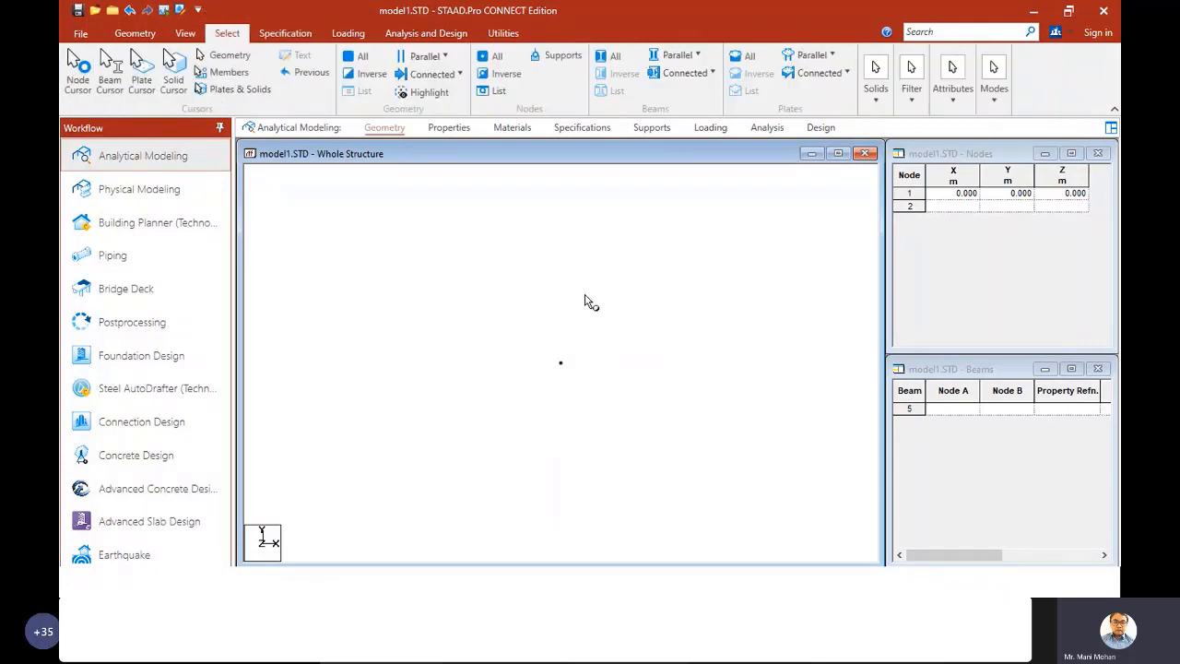
{"action": "left_click_drag", "start_coordinate": [592, 308], "coordinate": [553, 414]}
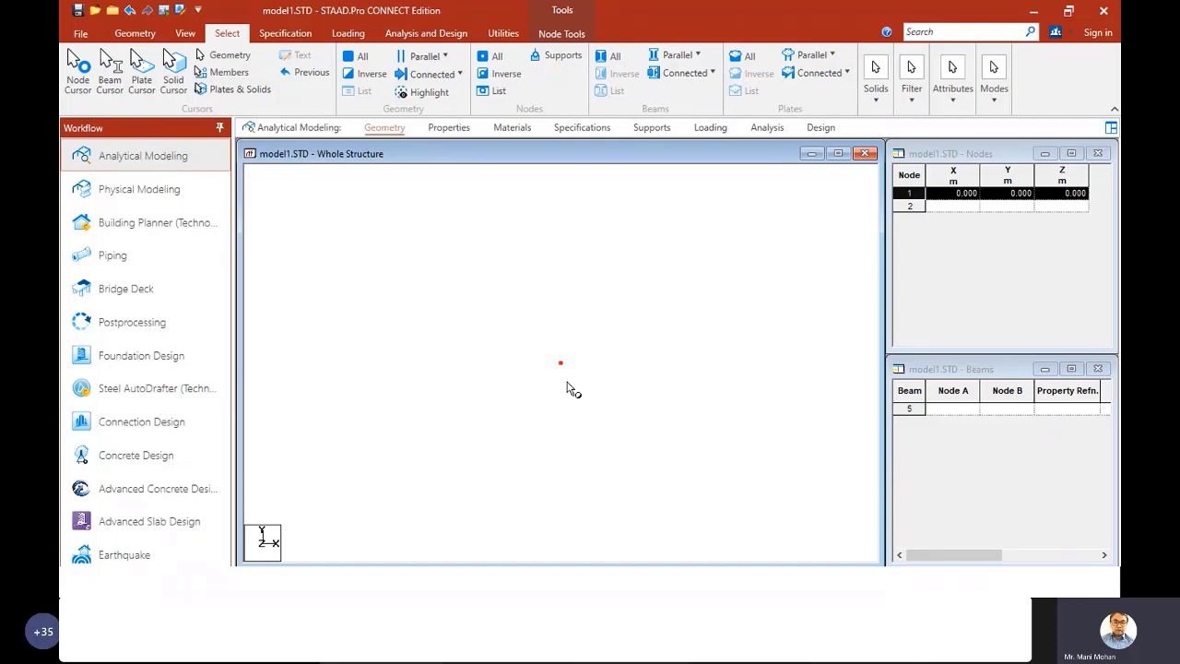
{"action": "key", "text": "ctrl+v"}
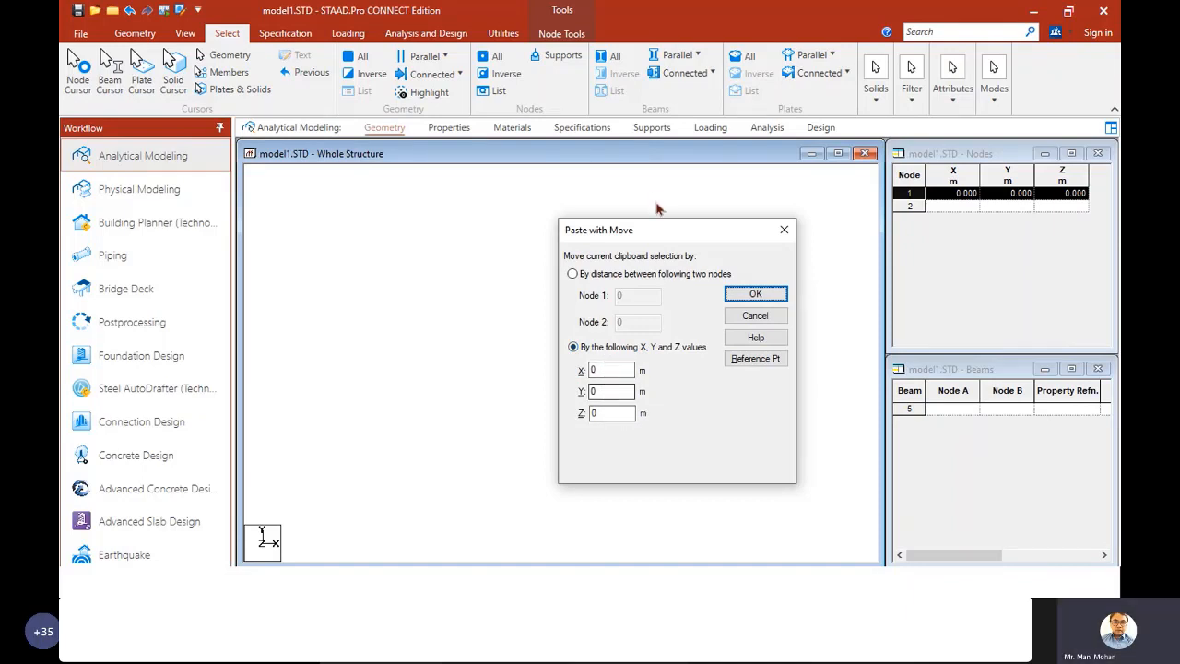
{"action": "left_click_drag", "start_coordinate": [655, 231], "coordinate": [770, 211]}
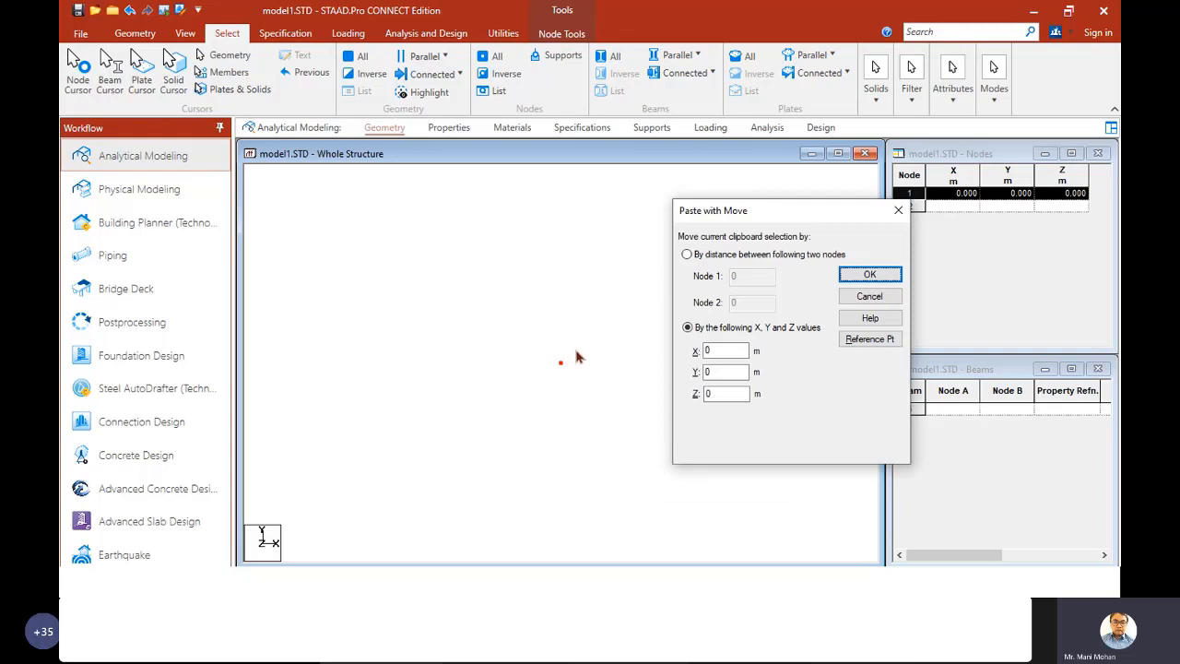
{"action": "double_click", "coordinate": [725, 372]}
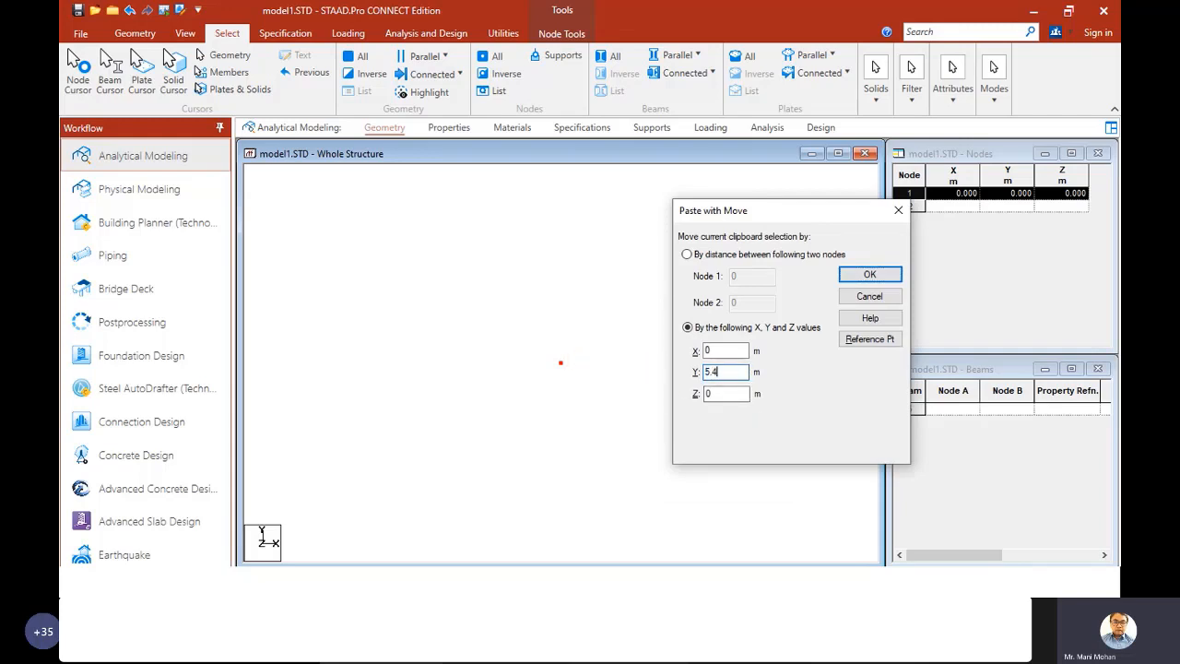
{"action": "left_click", "coordinate": [880, 276]}
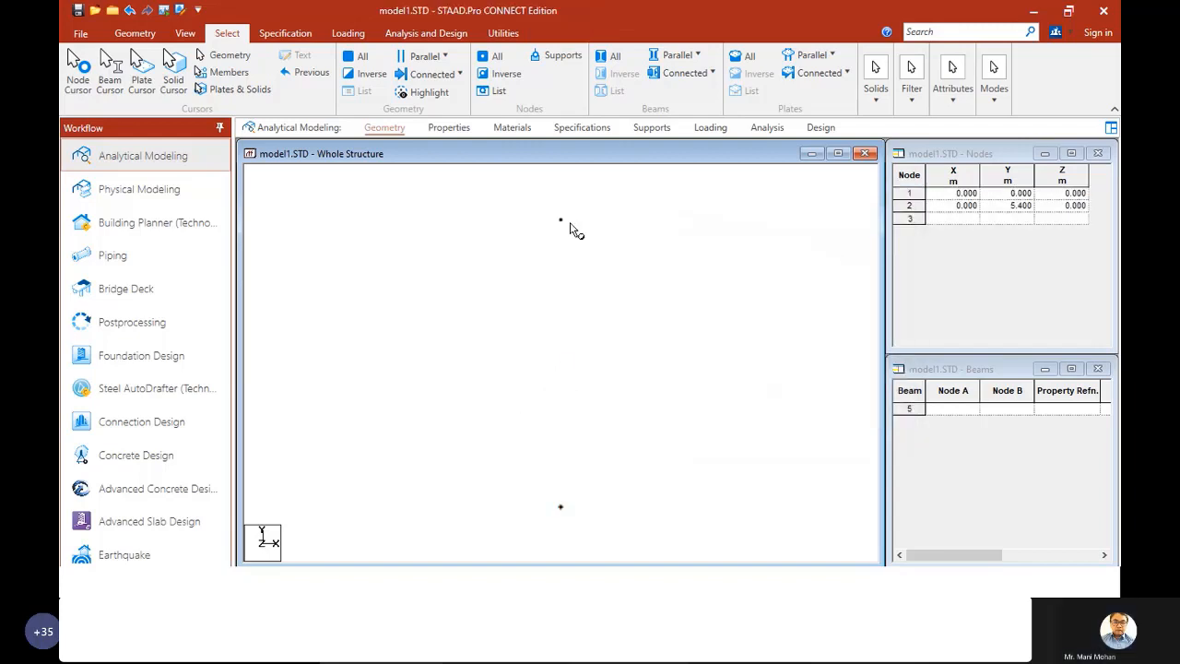
- Select node 2 above the origin and paste a copy of it moved 3.6 m in X
{"action": "left_click_drag", "start_coordinate": [578, 206], "coordinate": [539, 245]}
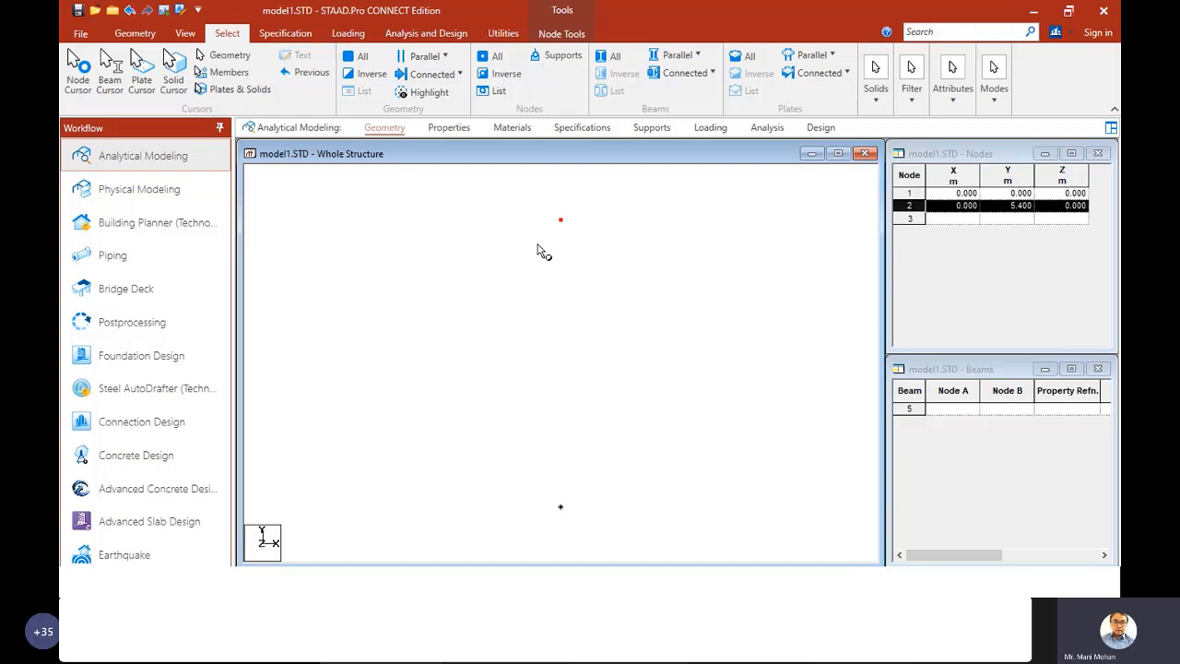
{"action": "key", "text": "ctrl+v"}
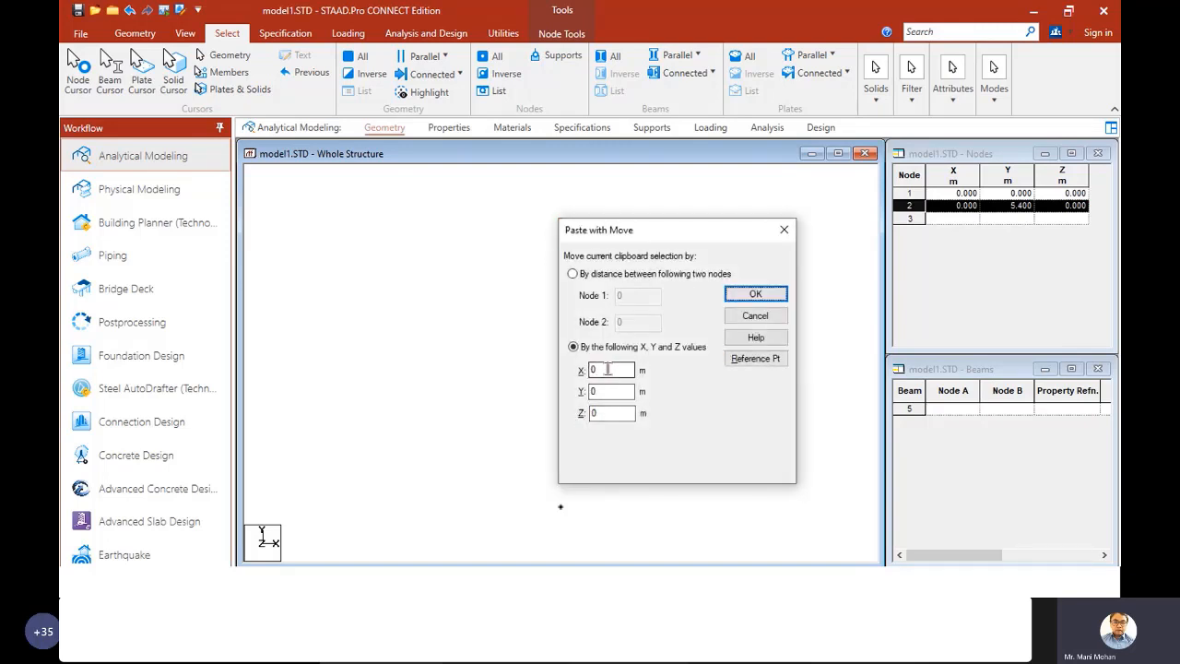
{"action": "double_click", "coordinate": [608, 369]}
{"action": "type", "text": "3.6"}
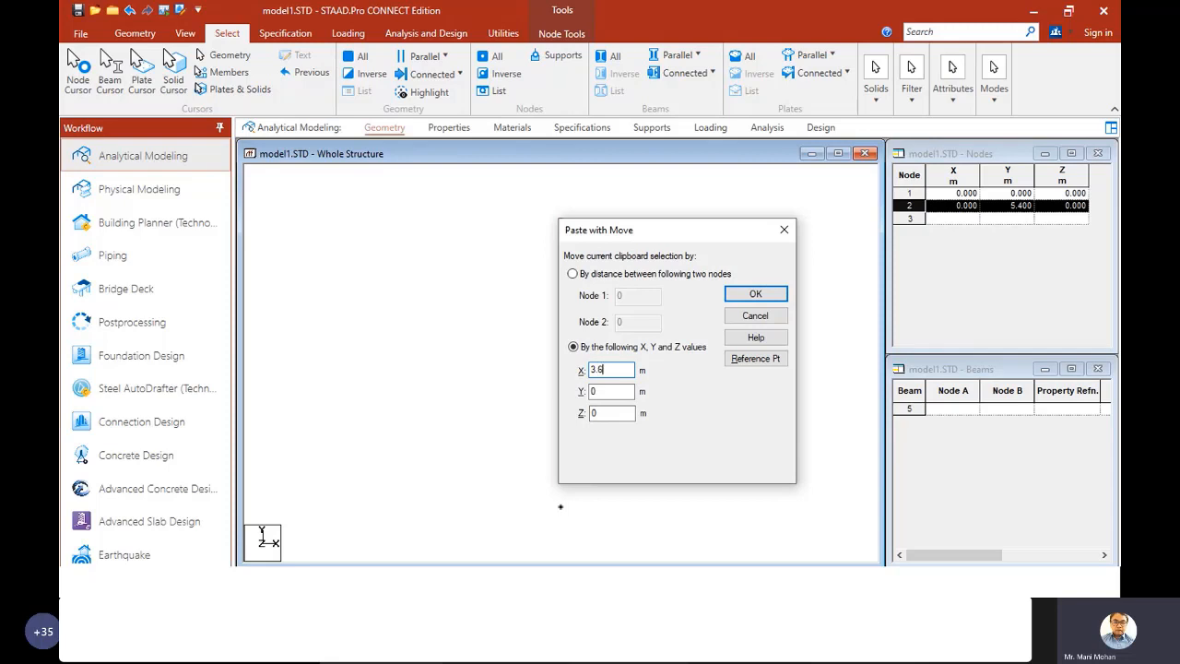
{"action": "left_click", "coordinate": [762, 293]}
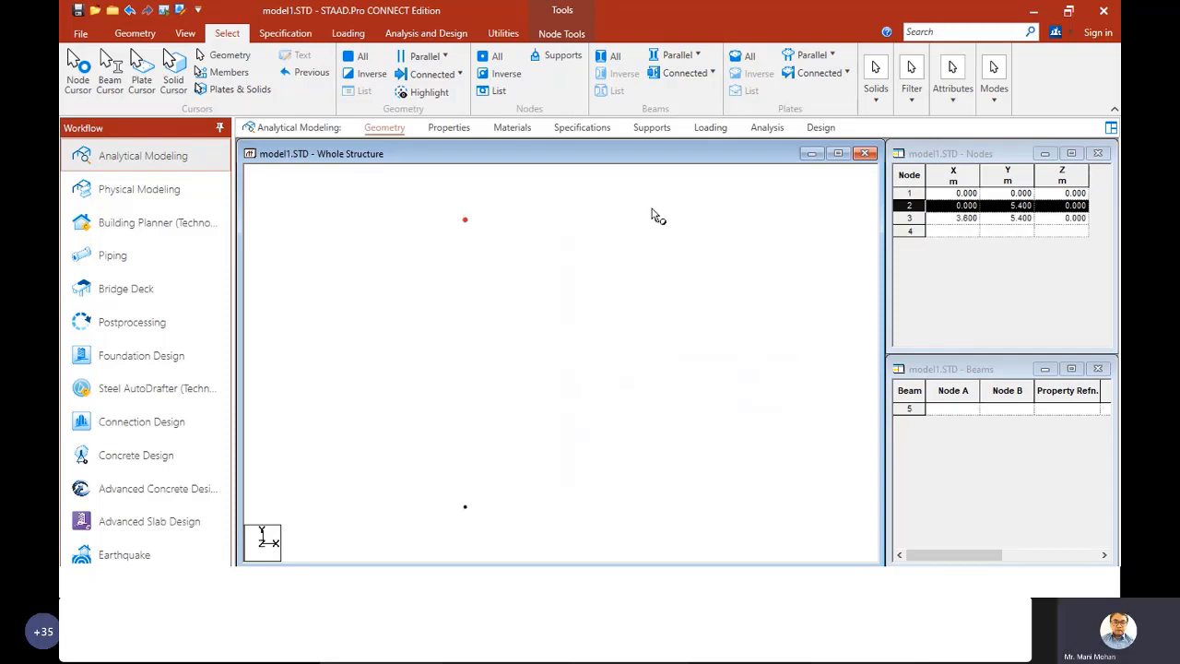
- Select node 3 at X 3.6 m, Y 5.4 m and paste a copy of it moved 1.8 m in X
{"action": "left_click", "coordinate": [673, 252]}
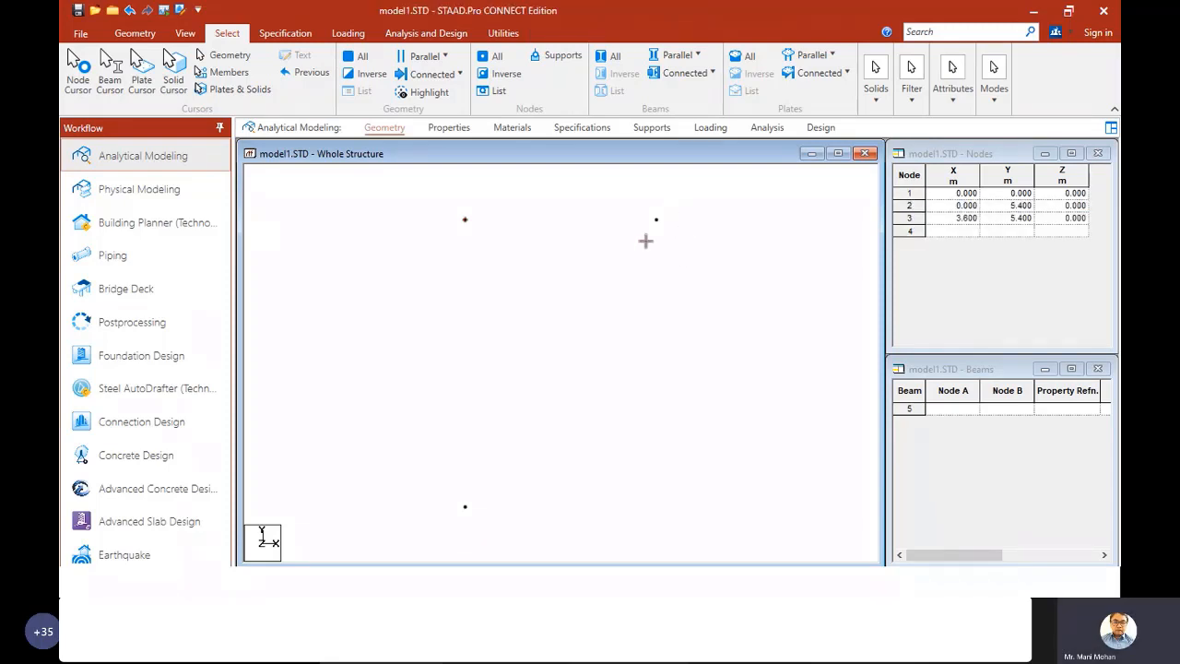
{"action": "left_click_drag", "start_coordinate": [646, 241], "coordinate": [647, 241]}
{"action": "key", "text": "ctrl+v"}
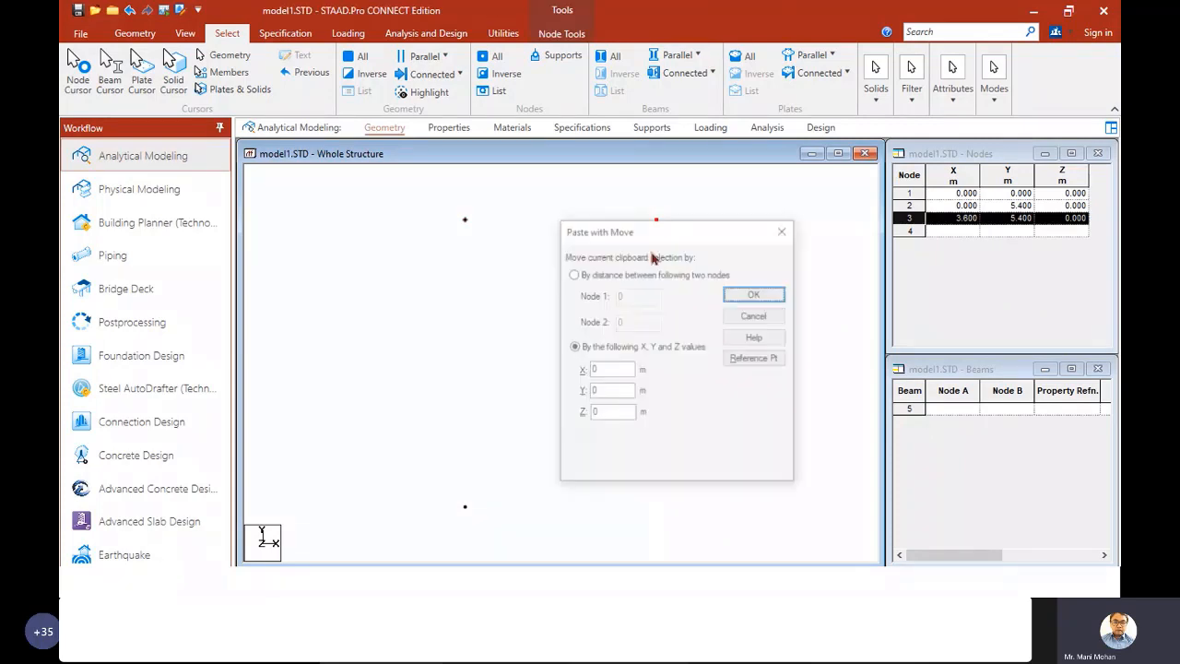
{"action": "double_click", "coordinate": [615, 369]}
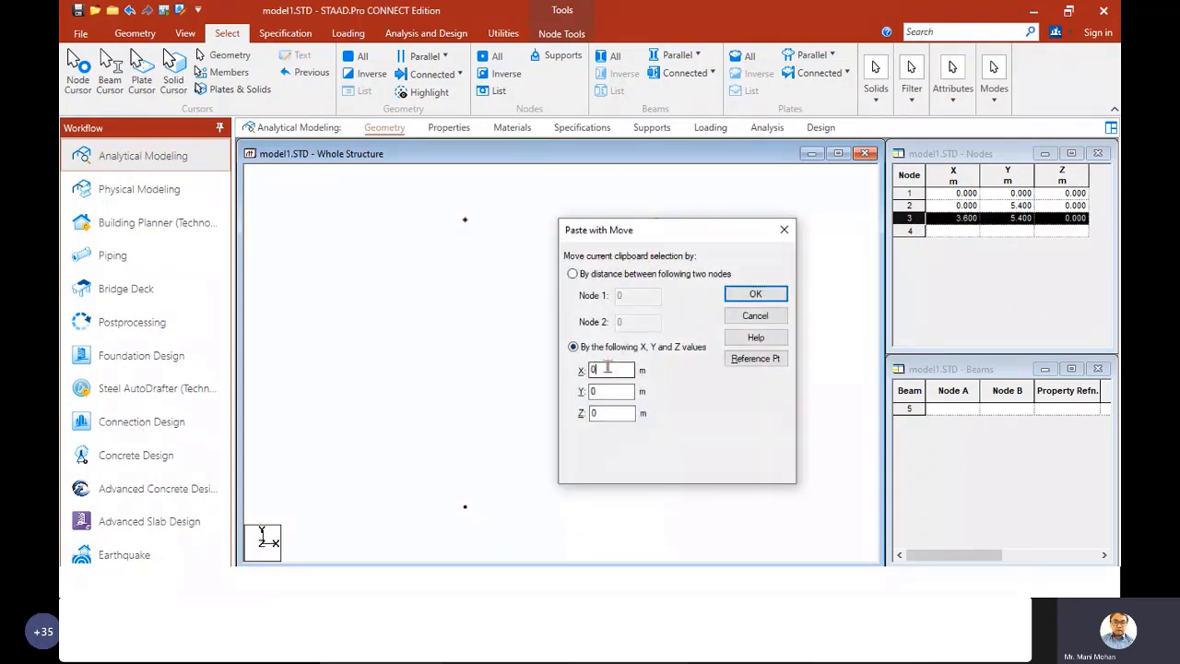
{"action": "type", "text": "1.8"}
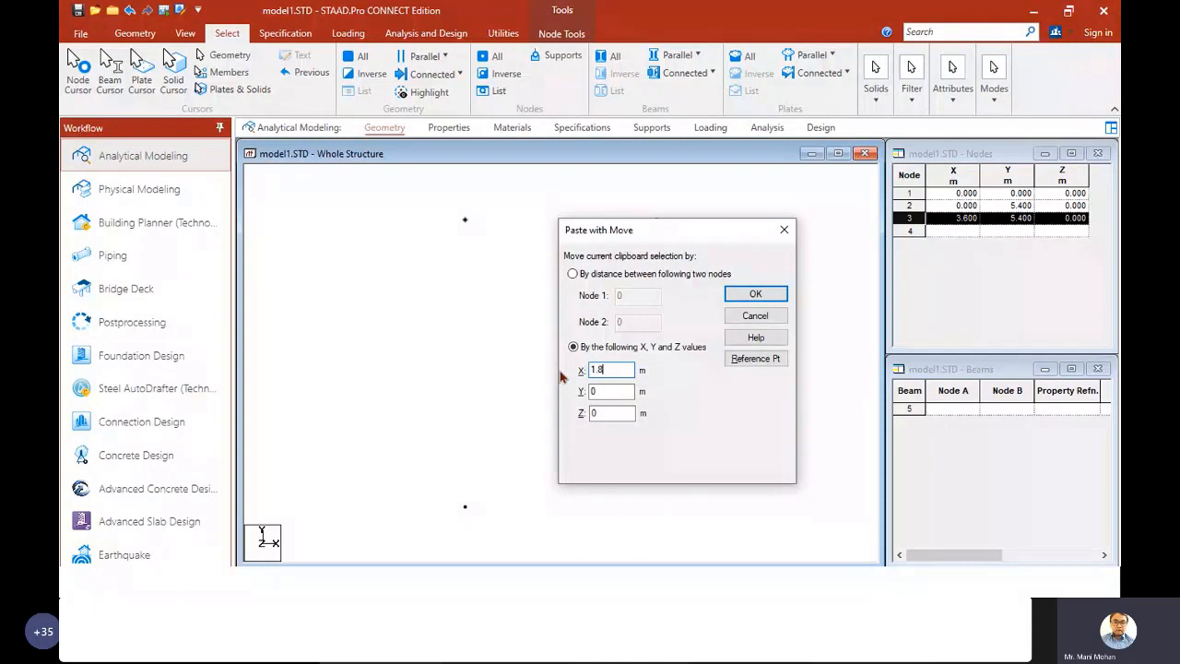
{"action": "left_click", "coordinate": [777, 297]}
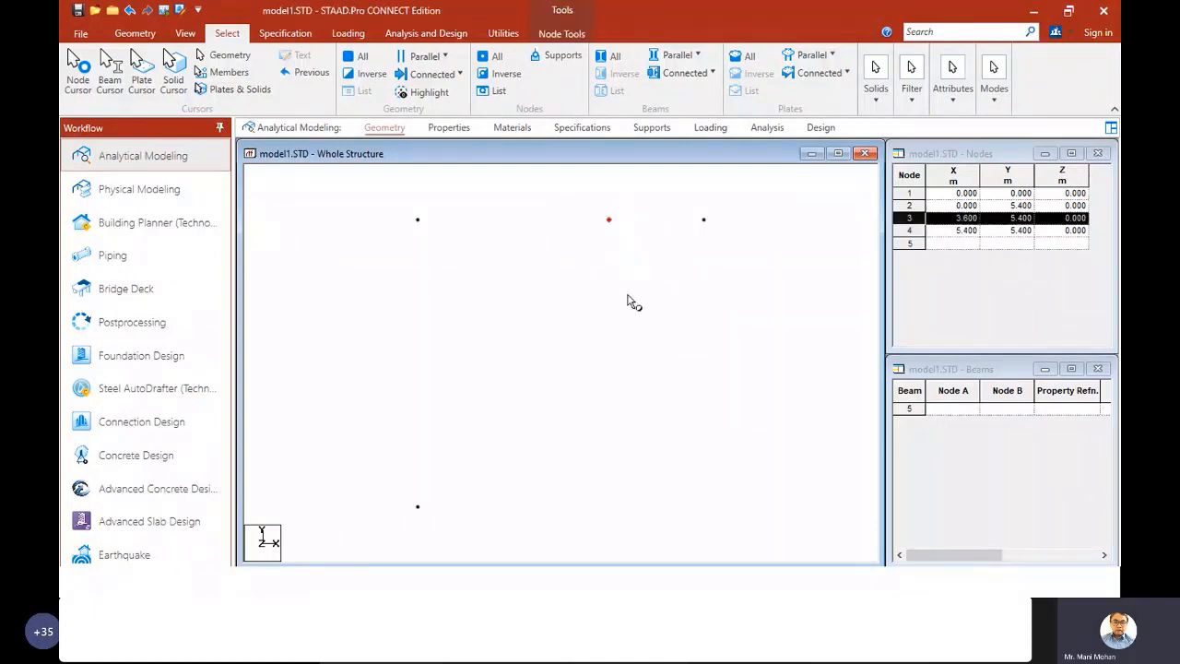
- Paste another copy of node 3, moved -3.6 m in Y
{"action": "key", "text": "ctrl+v"}
{"action": "left_click_drag", "start_coordinate": [651, 232], "coordinate": [783, 230]}
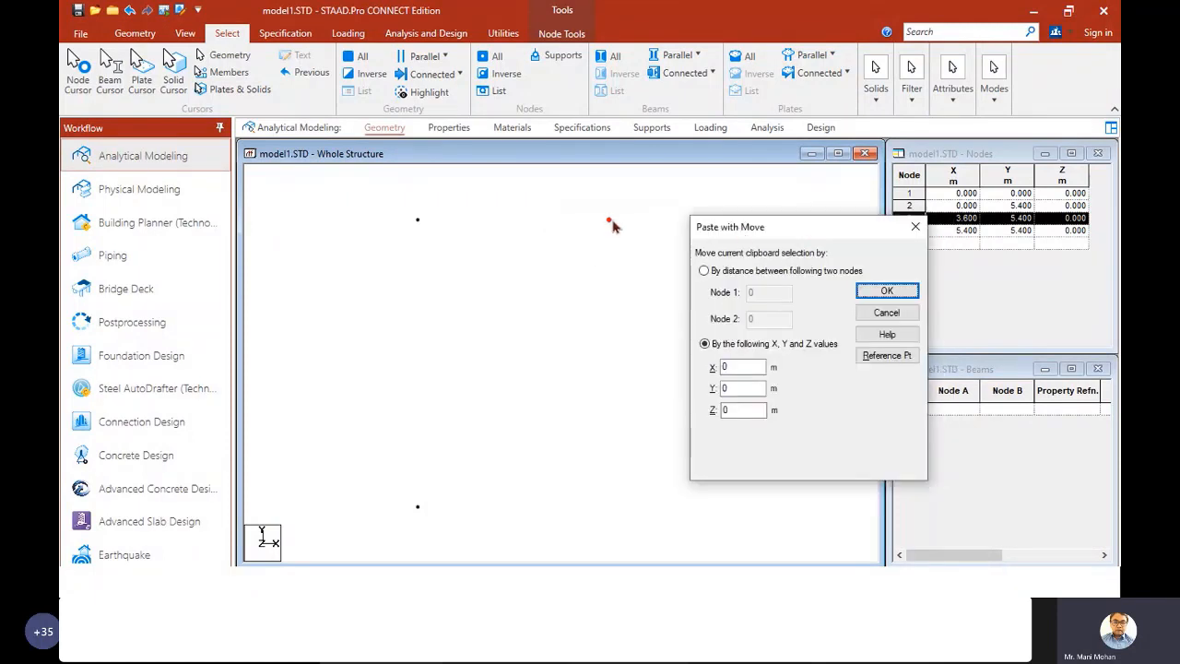
{"action": "double_click", "coordinate": [726, 388]}
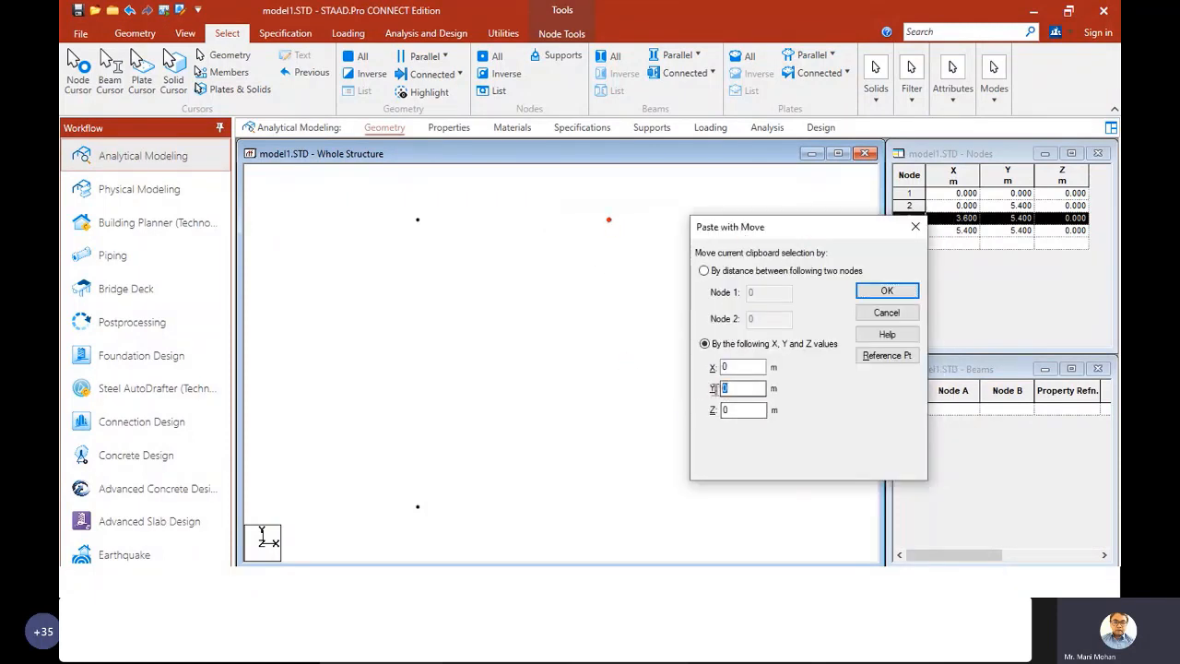
{"action": "type", "text": "-3.6"}
{"action": "left_click", "coordinate": [886, 290]}
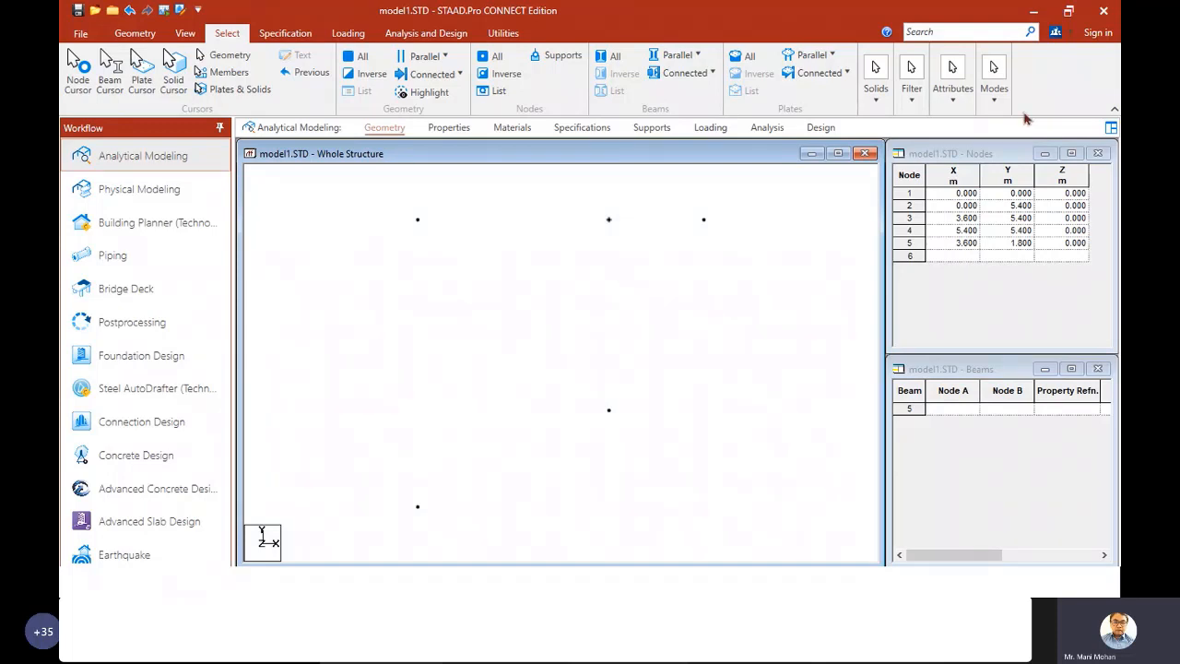
- Add beams connecting nodes 1–2, 2–3, 3–4 and 3–5
{"action": "left_click", "coordinate": [135, 33]}
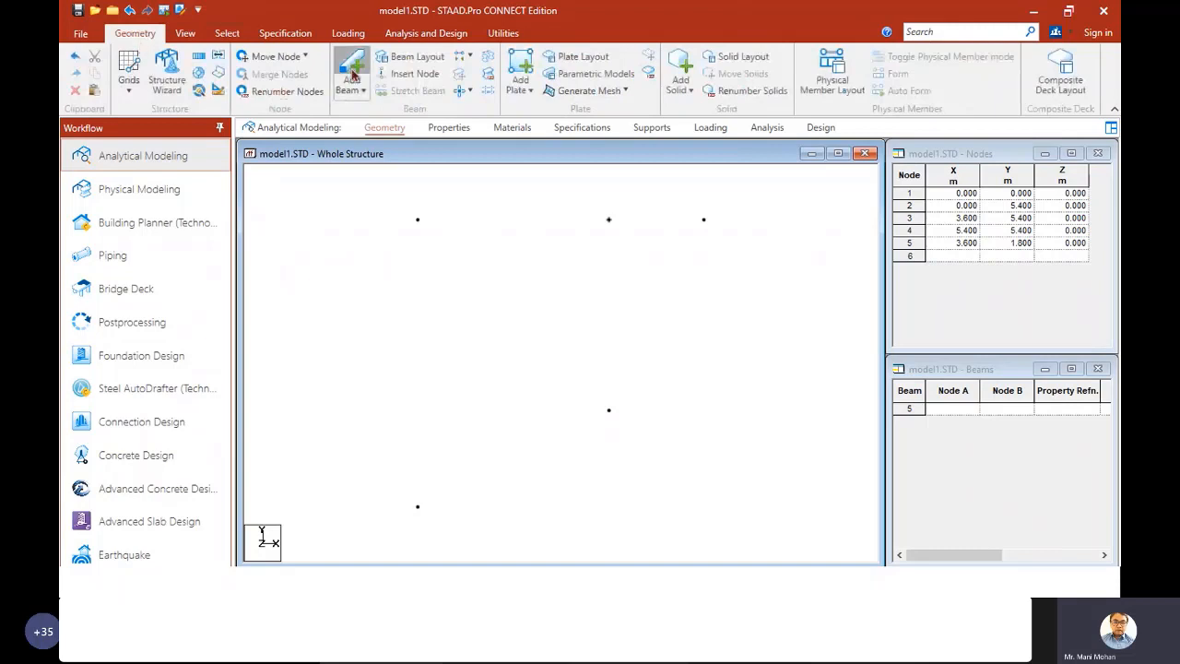
{"action": "left_click", "coordinate": [417, 505]}
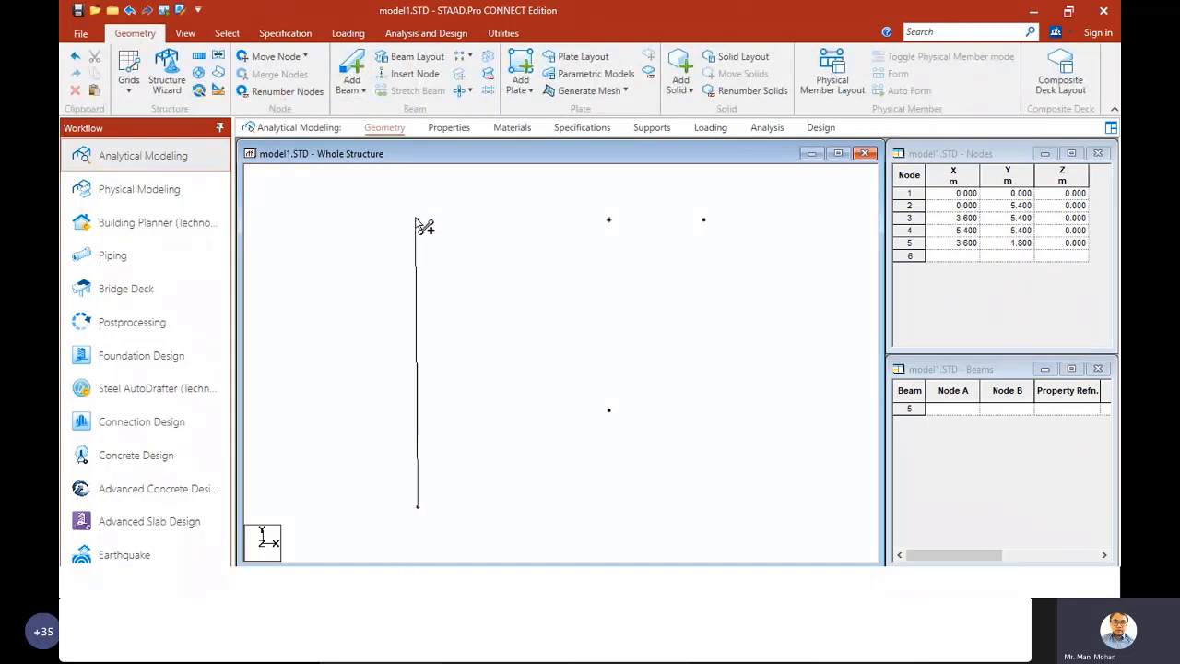
{"action": "left_click", "coordinate": [418, 220]}
{"action": "left_click", "coordinate": [609, 219]}
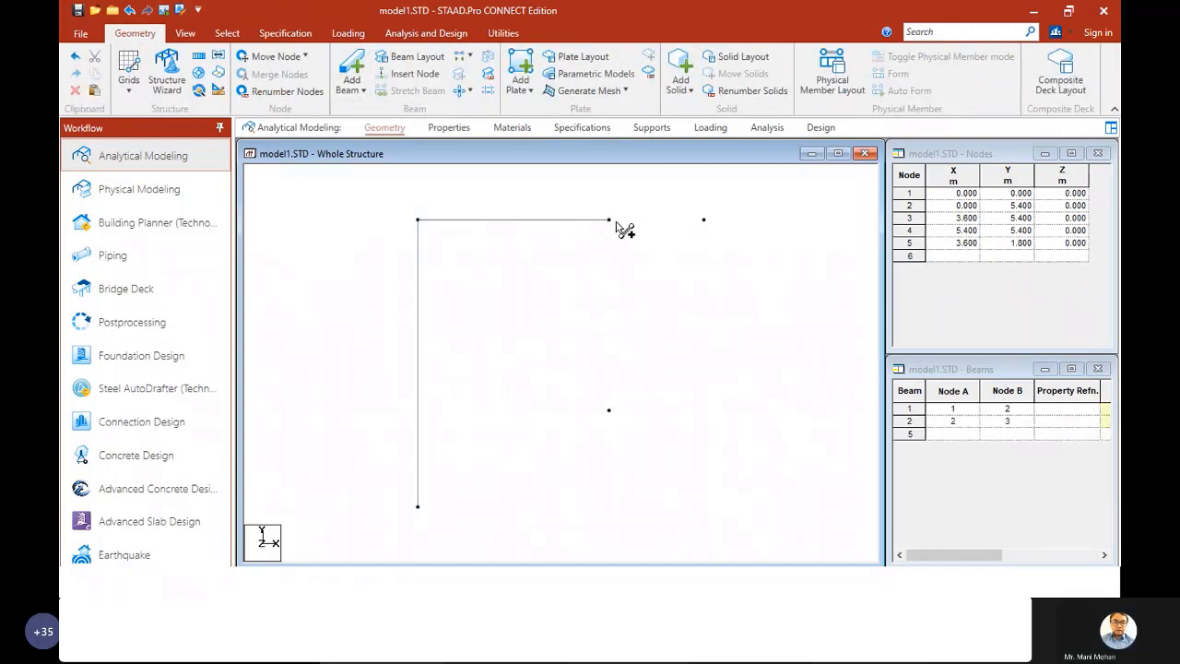
{"action": "left_click", "coordinate": [703, 219]}
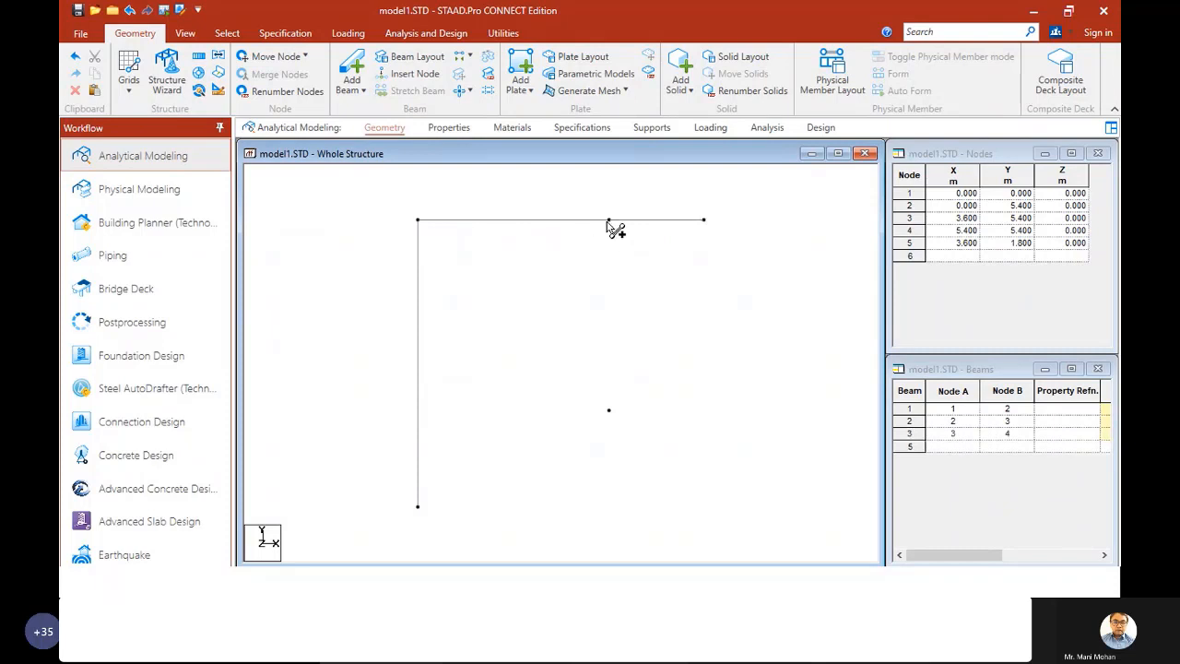
{"action": "left_click", "coordinate": [609, 411]}
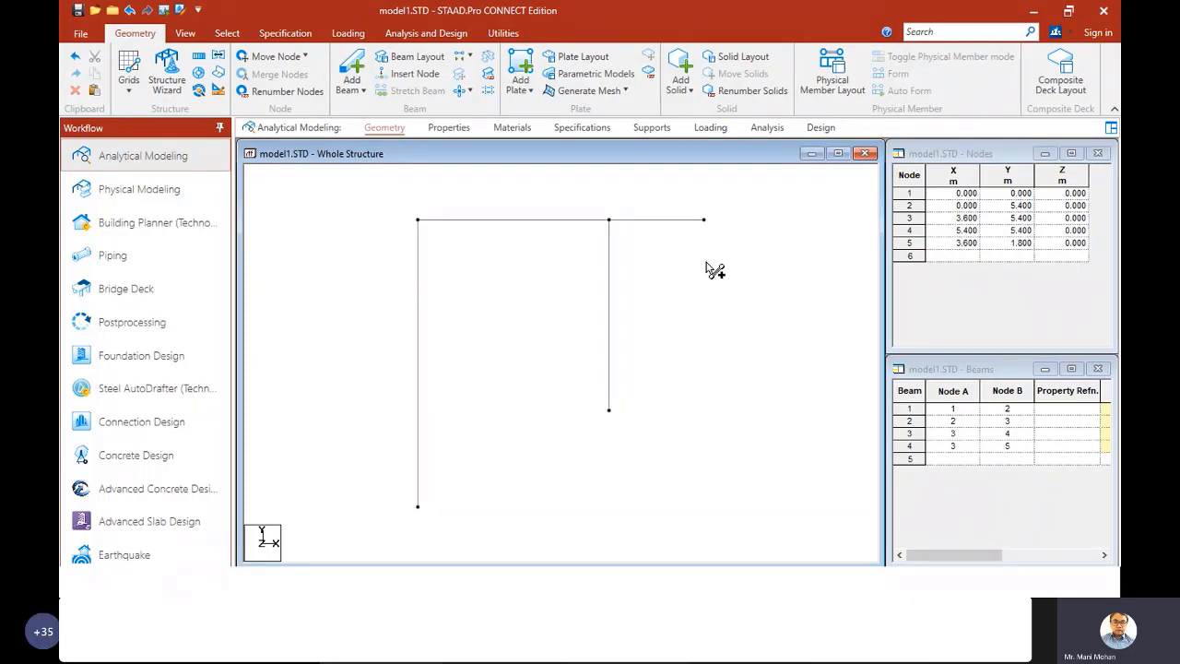
- Undo the four beams and the earlier node copies until only one node remains
{"action": "key", "text": "ctrl+z"}
{"action": "key", "text": "ctrl+z"}
{"action": "key", "text": "ctrl+z"}
{"action": "key", "text": "ctrl+z"}
{"action": "key", "text": "ctrl+z"}
{"action": "key", "text": "ctrl+z"}
{"action": "key", "text": "ctrl+z"}
{"action": "key", "text": "ctrl+z"}
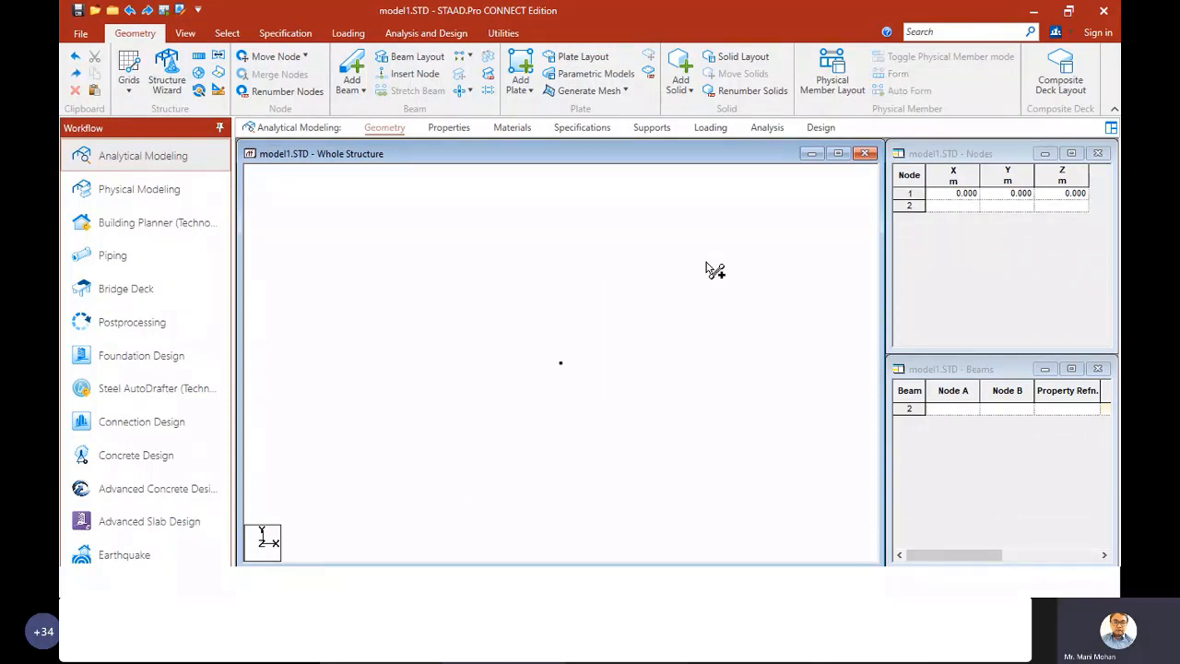
- Delete the remaining node and confirm the deletion
{"action": "left_click", "coordinate": [909, 193]}
{"action": "key", "text": "Delete"}
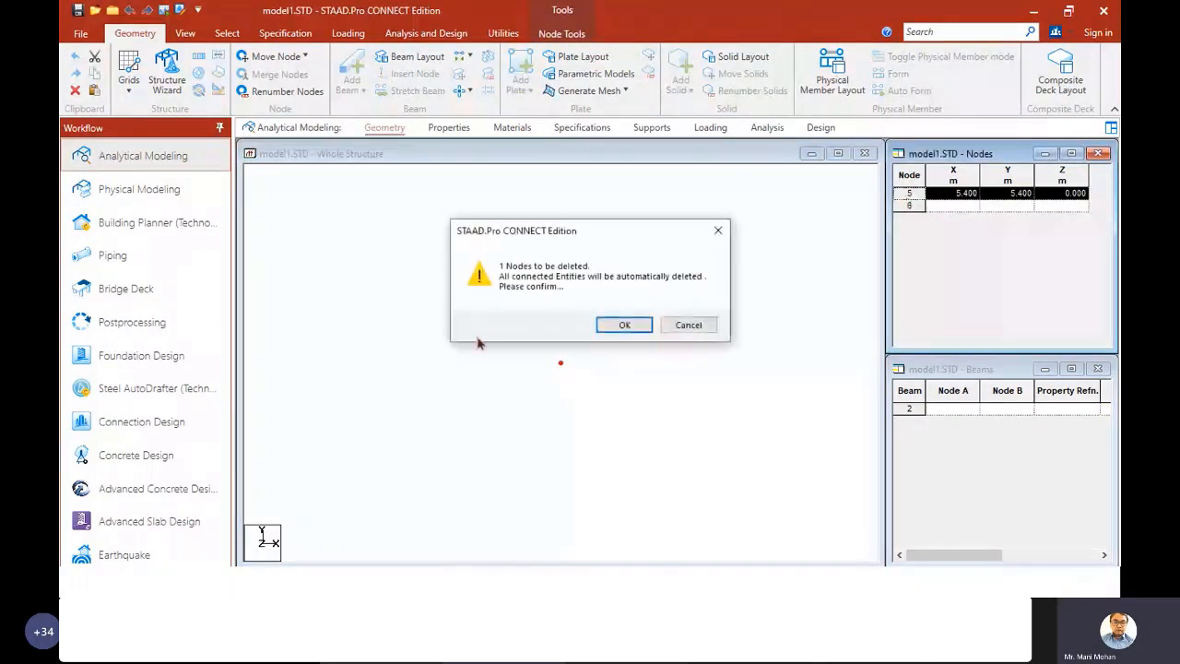
{"action": "left_click", "coordinate": [613, 326]}
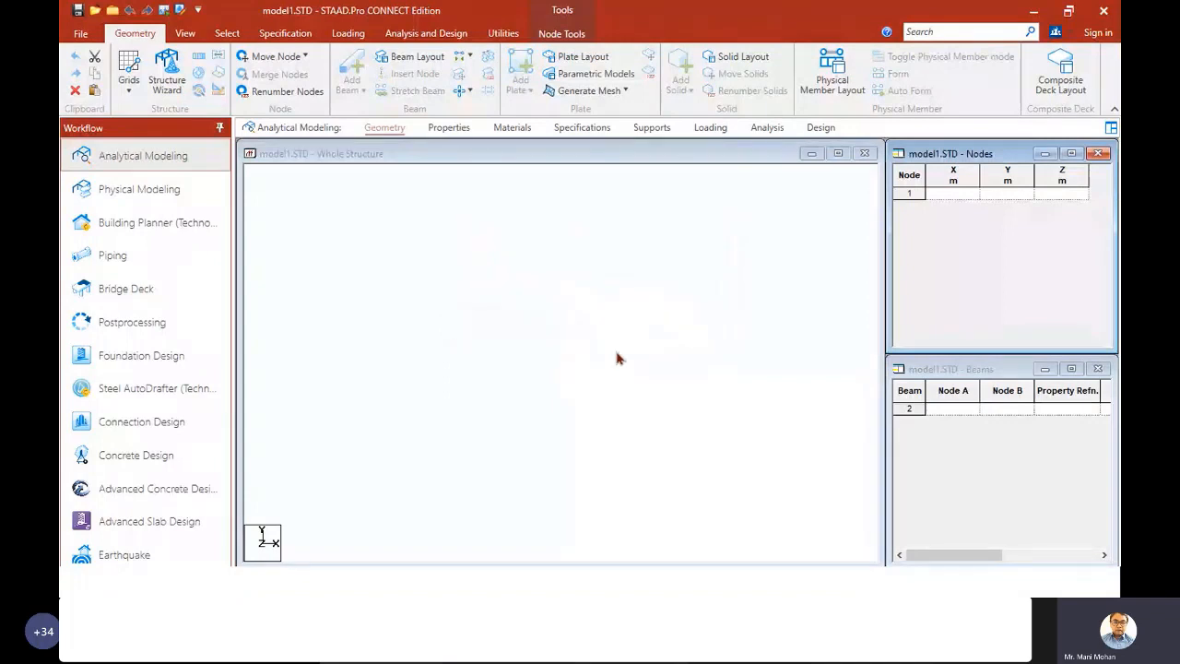
{"action": "left_click", "coordinate": [723, 326]}
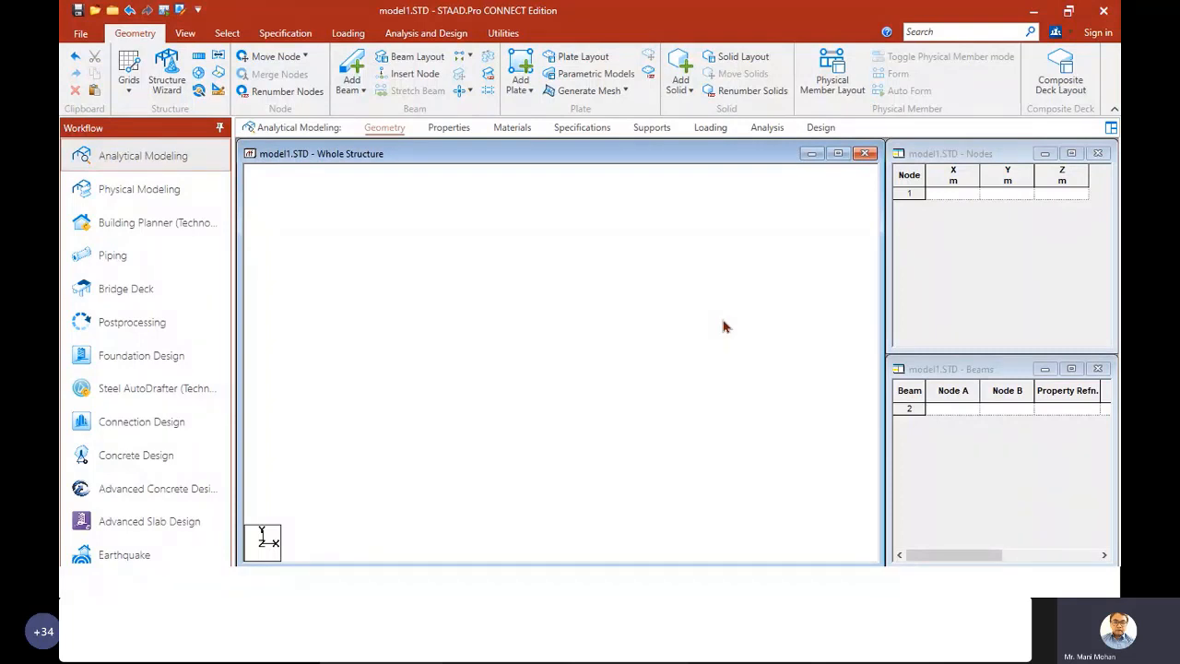
- Create the first node at coordinates 0, 0, 0 in the node table
{"action": "left_click", "coordinate": [954, 196]}
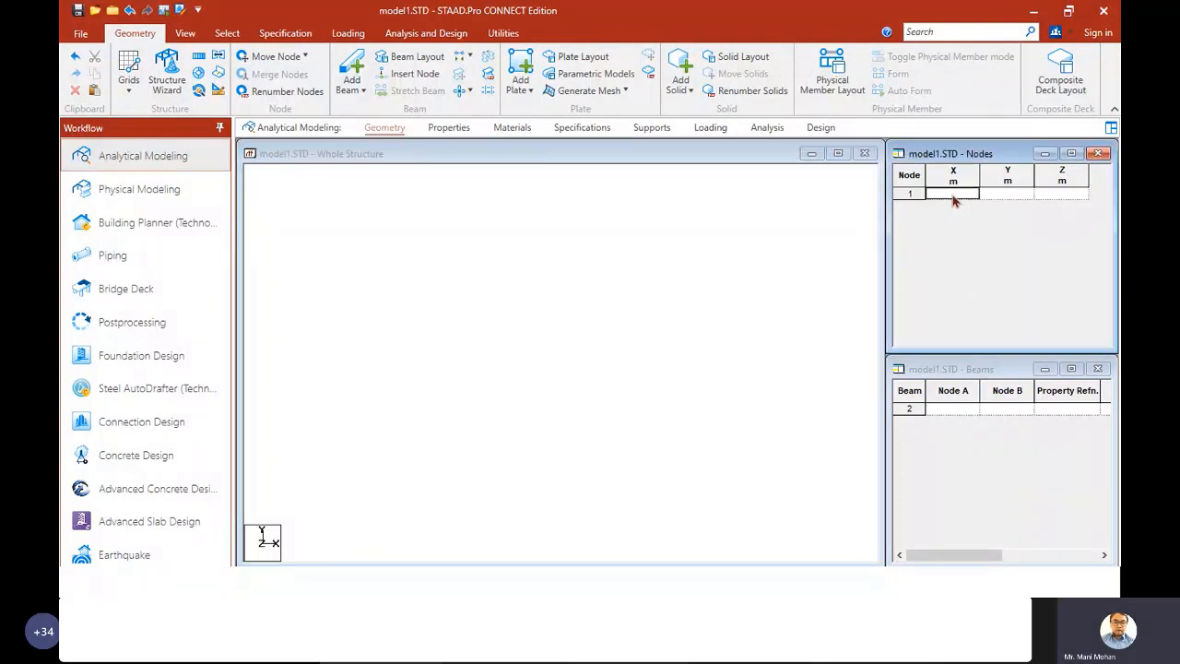
{"action": "type", "text": "0"}
{"action": "key", "text": "Tab"}
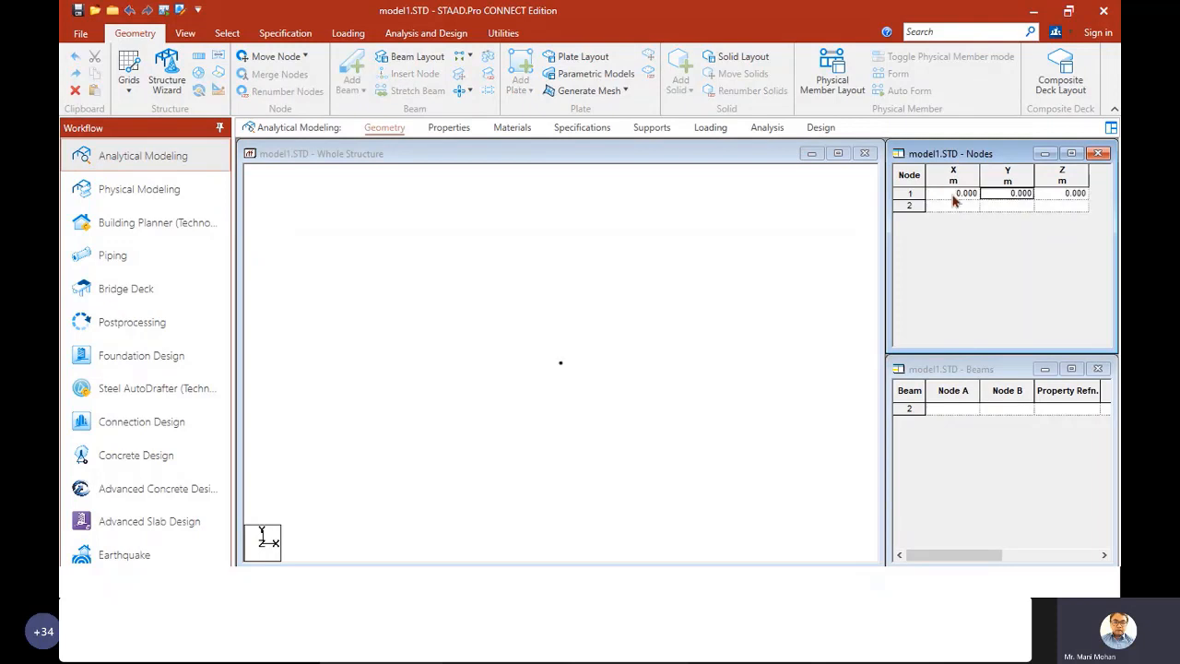
{"action": "left_click", "coordinate": [622, 308]}
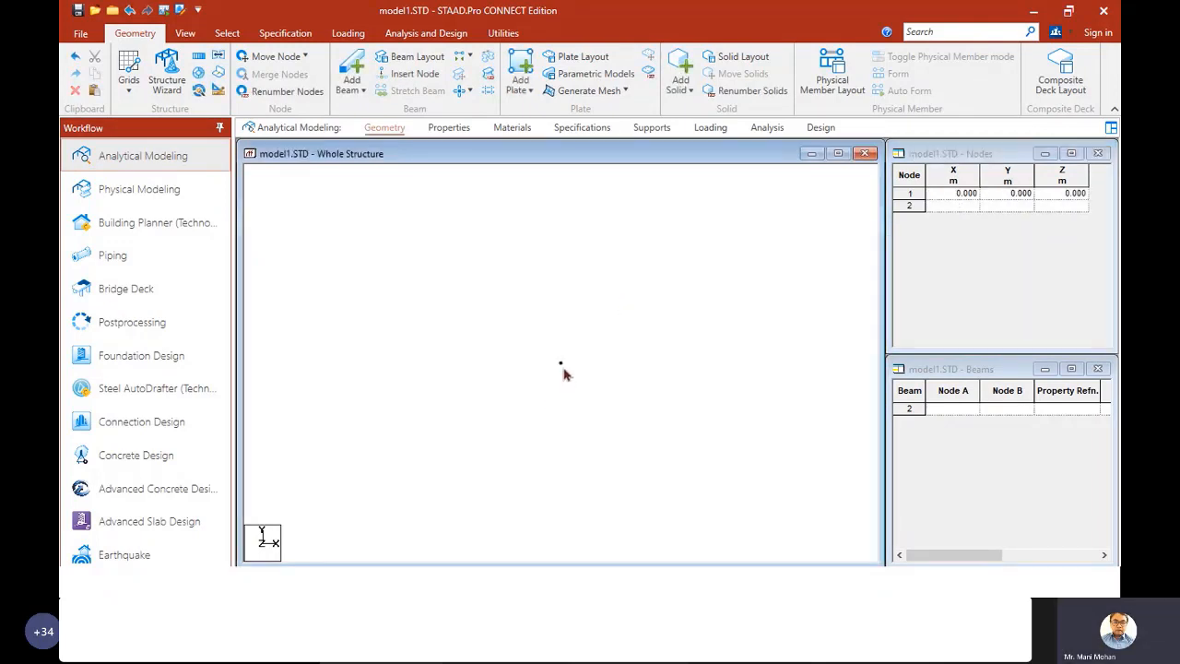
- Copy node 1 and paste it with an offset of 5.4 m in Y
{"action": "left_click", "coordinate": [226, 33]}
{"action": "left_click", "coordinate": [80, 81]}
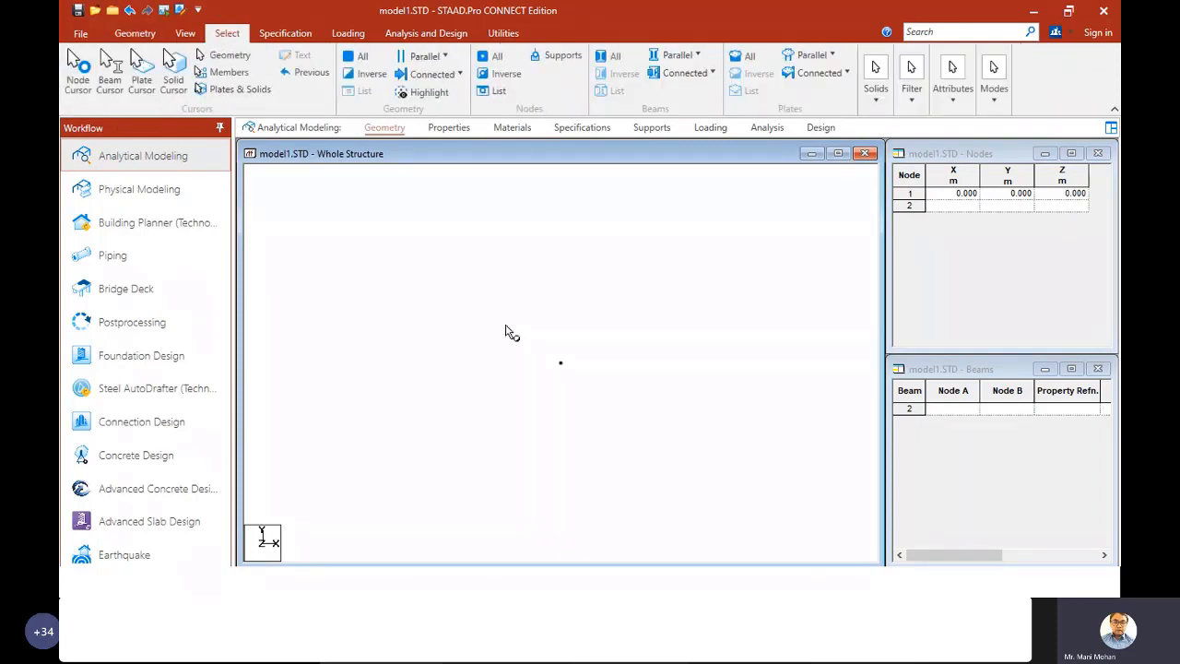
{"action": "left_click_drag", "start_coordinate": [606, 345], "coordinate": [544, 408]}
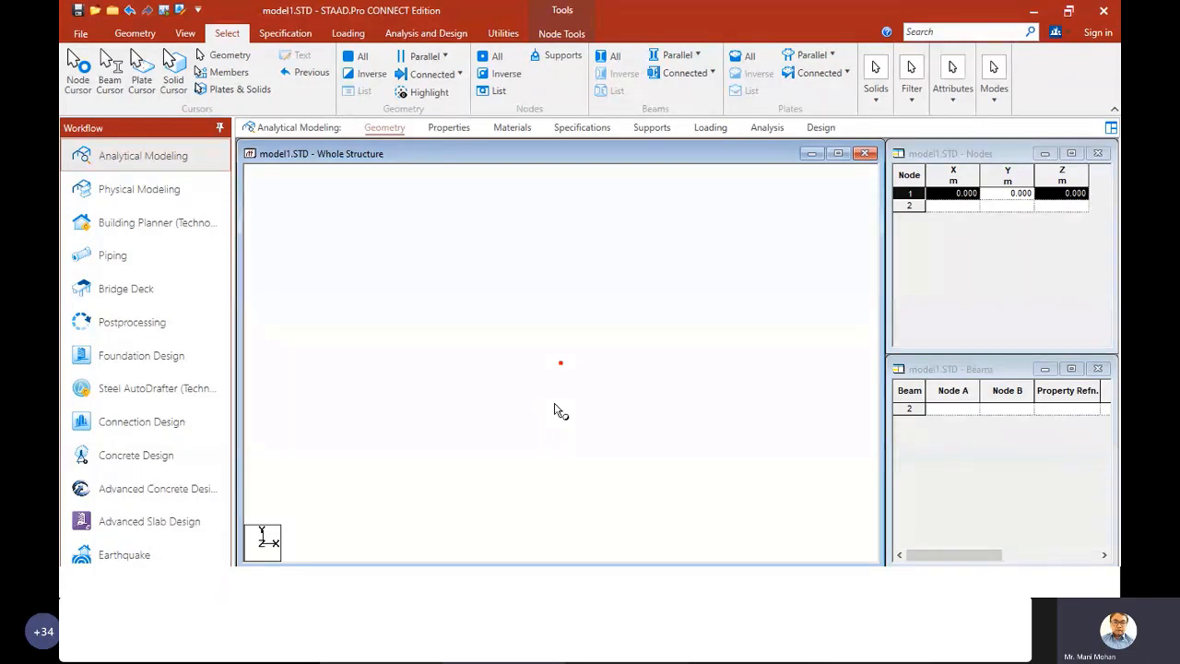
{"action": "key", "text": "ctrl+v"}
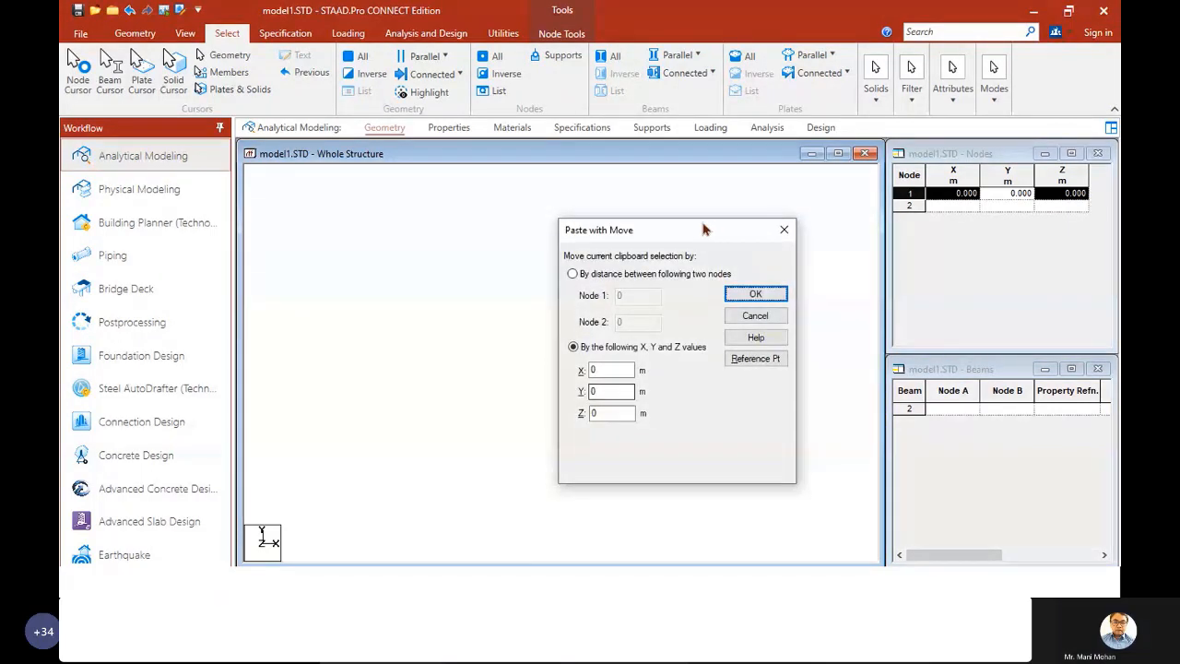
{"action": "left_click_drag", "start_coordinate": [702, 229], "coordinate": [739, 216]}
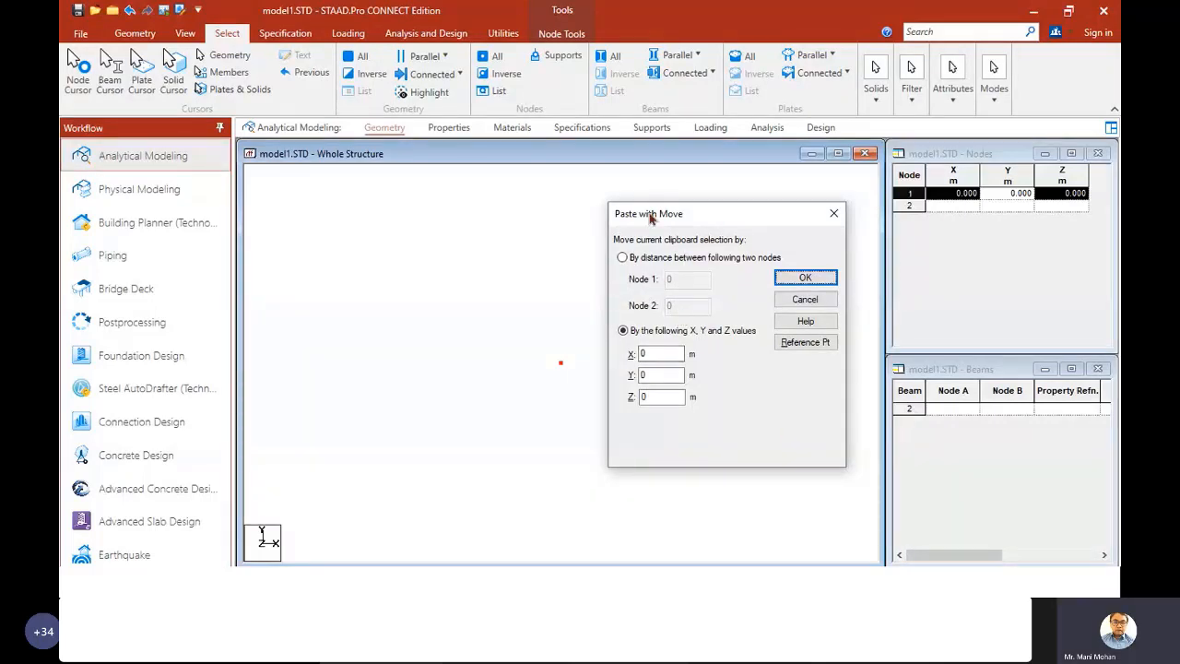
{"action": "left_click", "coordinate": [661, 396]}
{"action": "key", "text": "shift+Tab"}
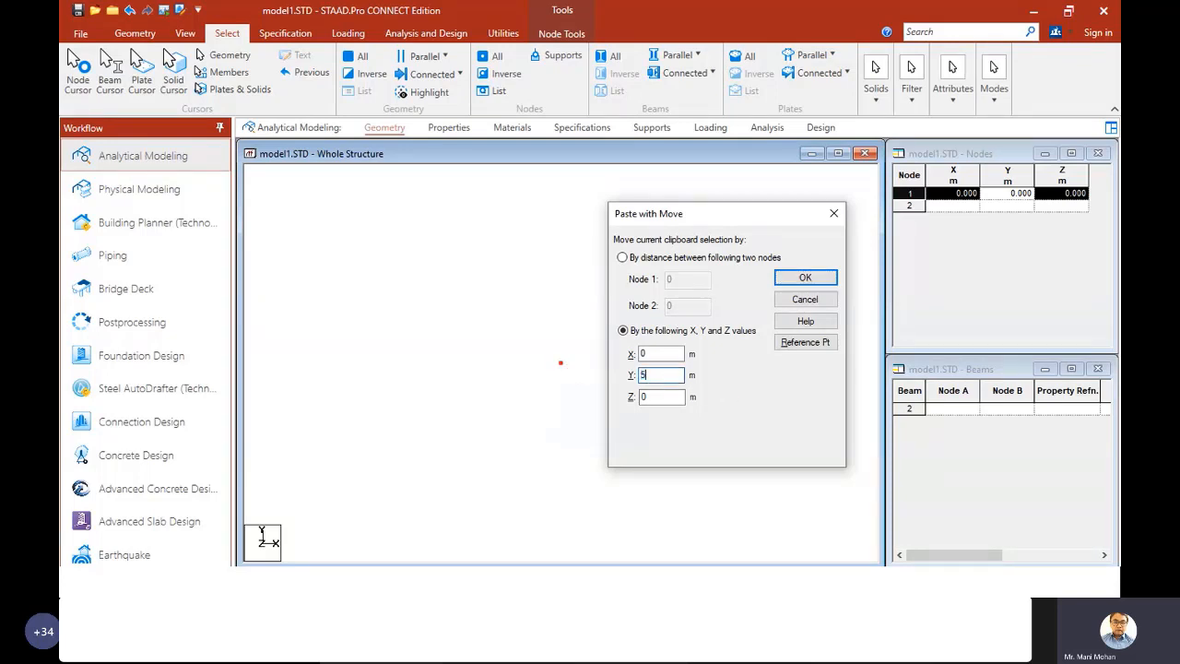
{"action": "left_click", "coordinate": [805, 277]}
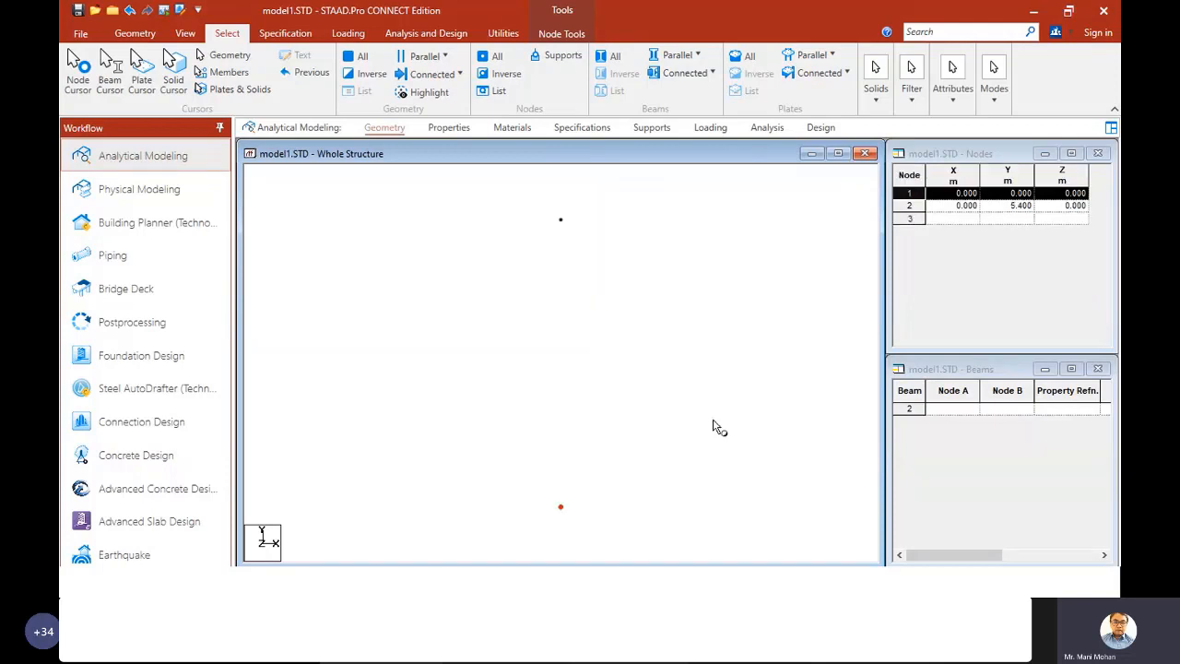
- Copy node 2 and paste it with an offset of 3.6 m in X
{"action": "left_click", "coordinate": [569, 232]}
{"action": "left_click_drag", "start_coordinate": [574, 209], "coordinate": [555, 237]}
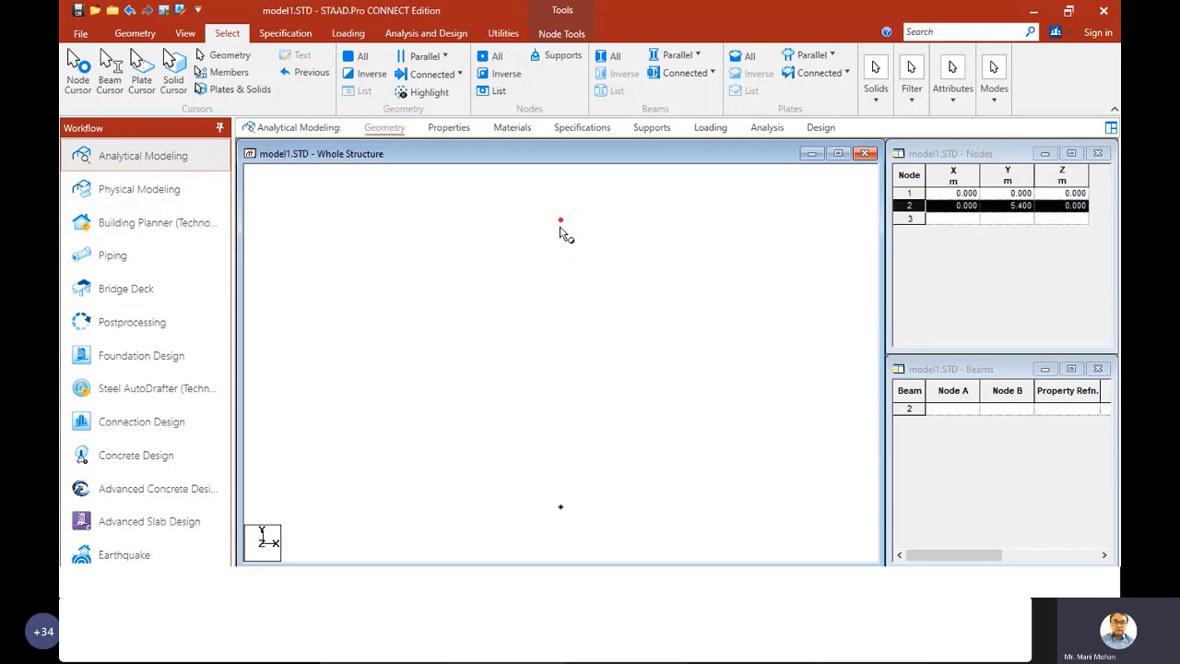
{"action": "key", "text": "ctrl+c"}
{"action": "key", "text": "ctrl+v"}
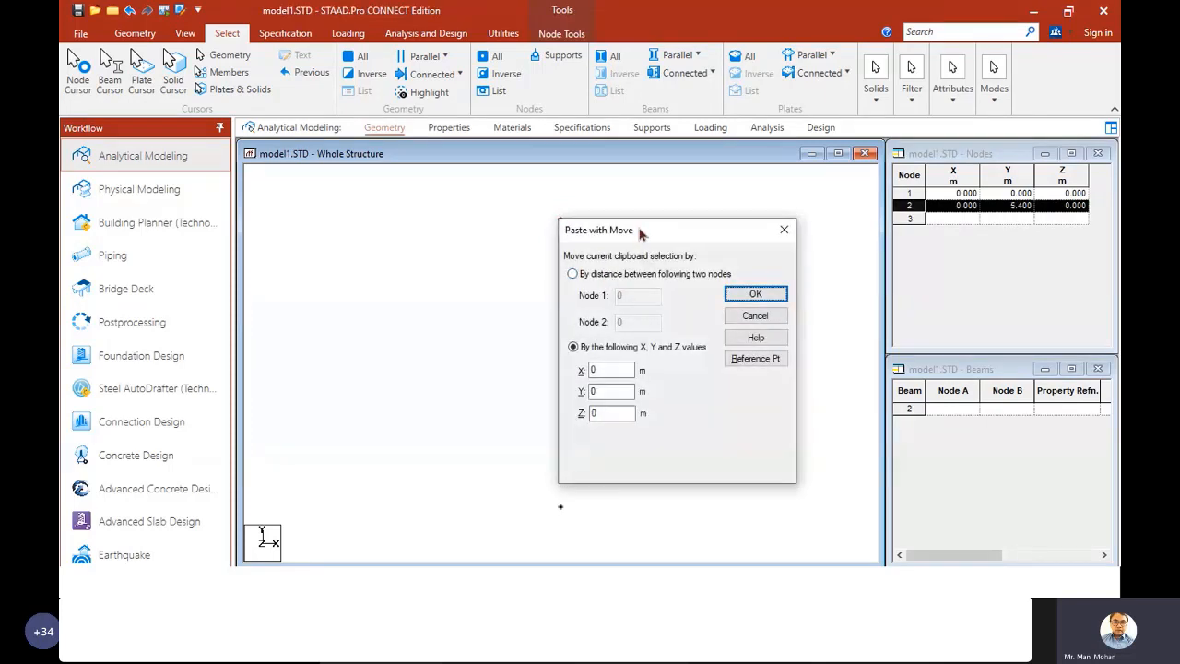
{"action": "left_click_drag", "start_coordinate": [640, 232], "coordinate": [684, 239]}
{"action": "left_click_drag", "start_coordinate": [665, 373], "coordinate": [593, 372]}
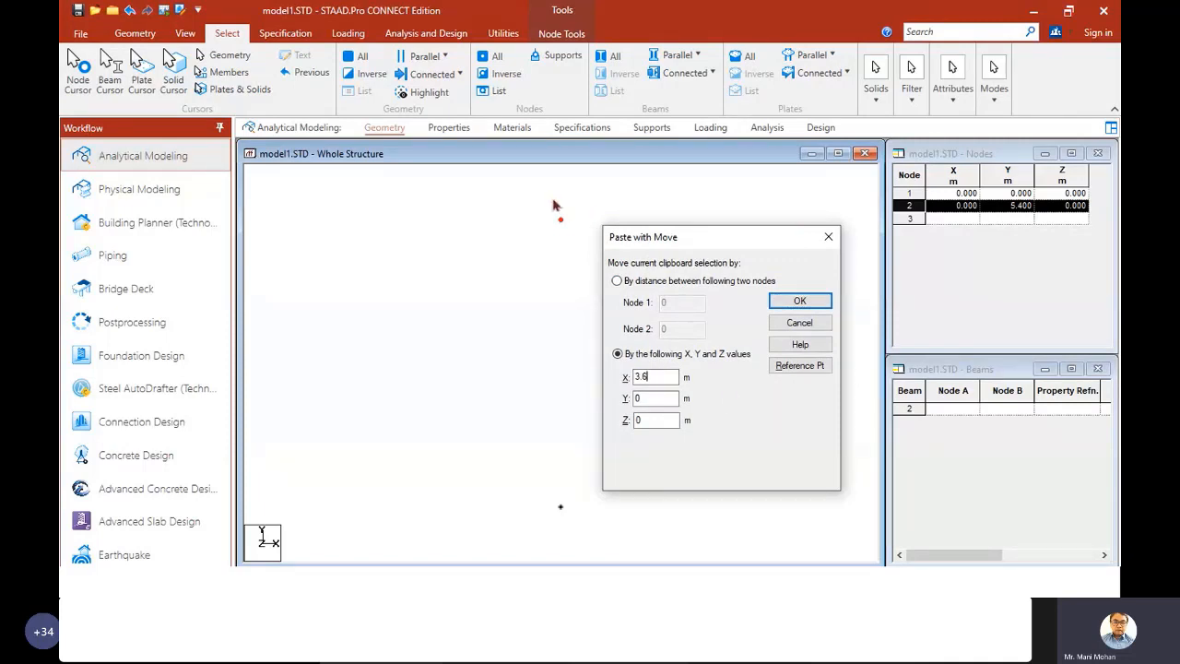
{"action": "left_click", "coordinate": [800, 300]}
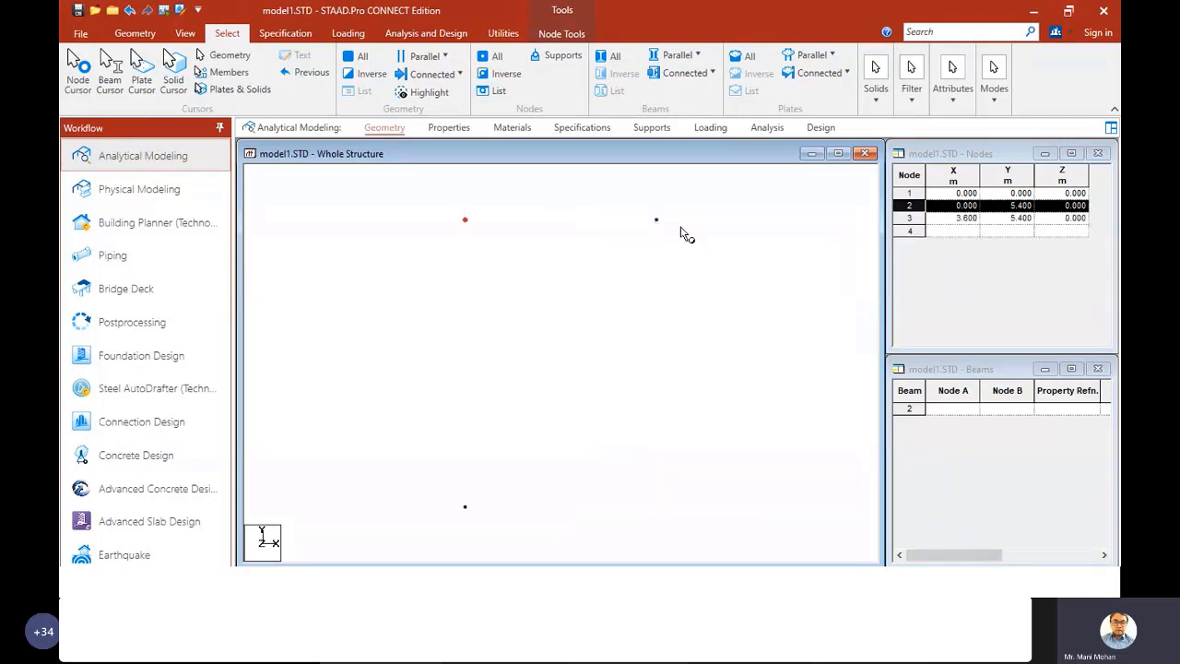
- Copy node 3 and paste it with an offset of 1.8 m in X
{"action": "left_click", "coordinate": [656, 220]}
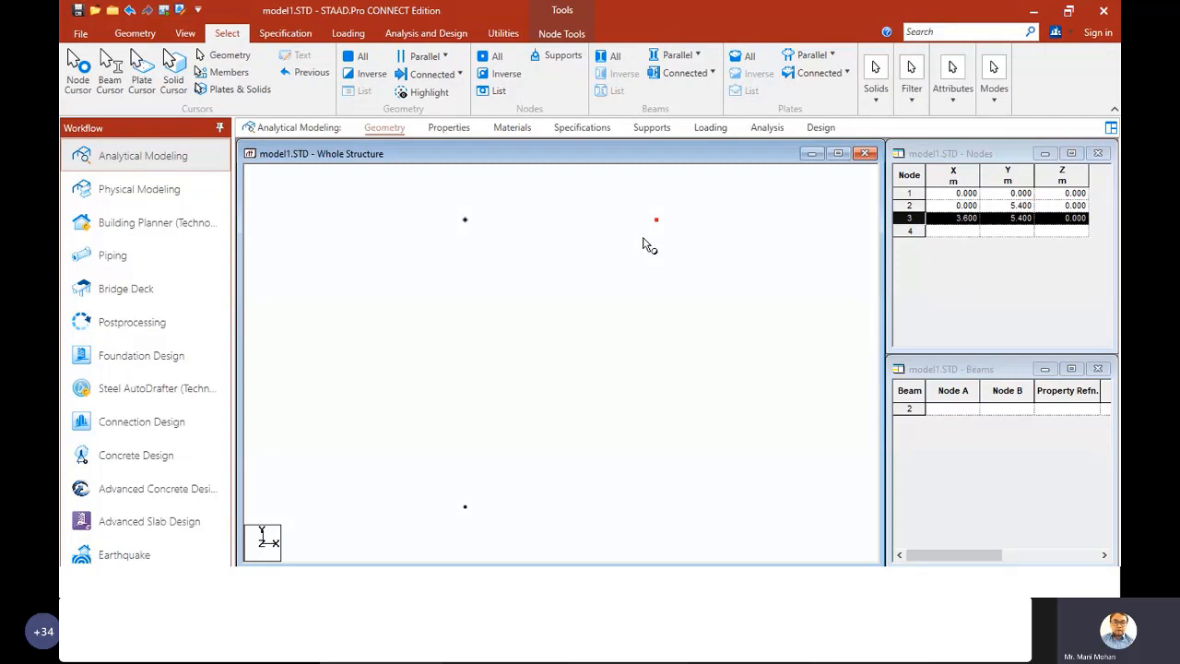
{"action": "key", "text": "ctrl+v"}
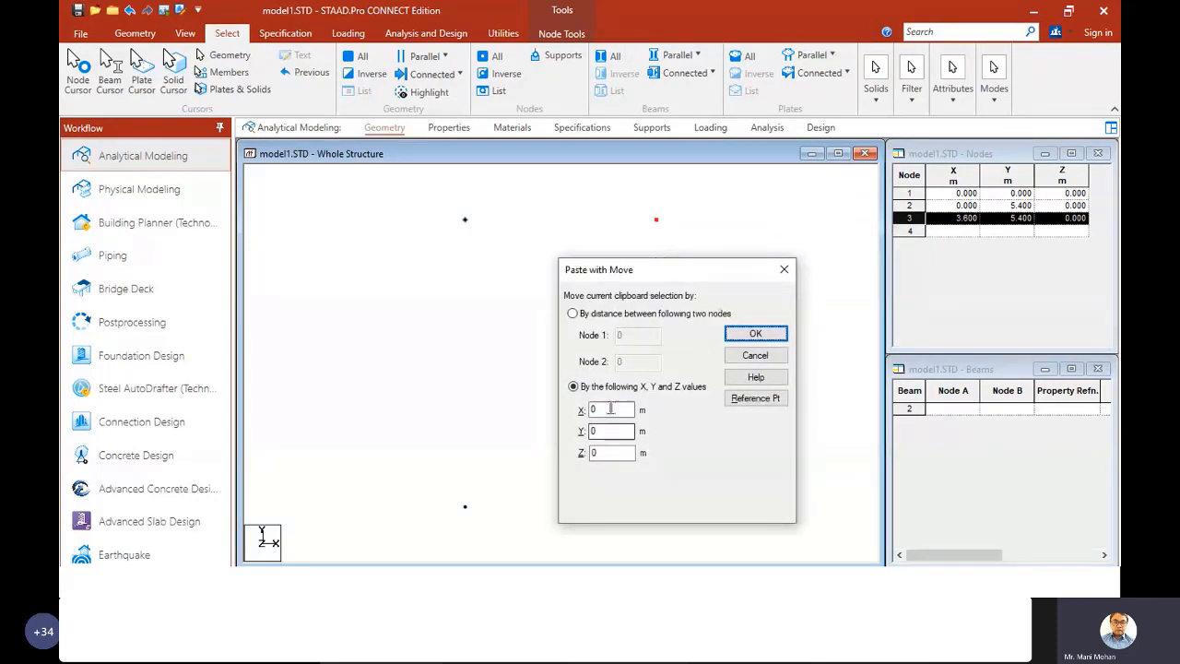
{"action": "left_click_drag", "start_coordinate": [612, 409], "coordinate": [564, 413]}
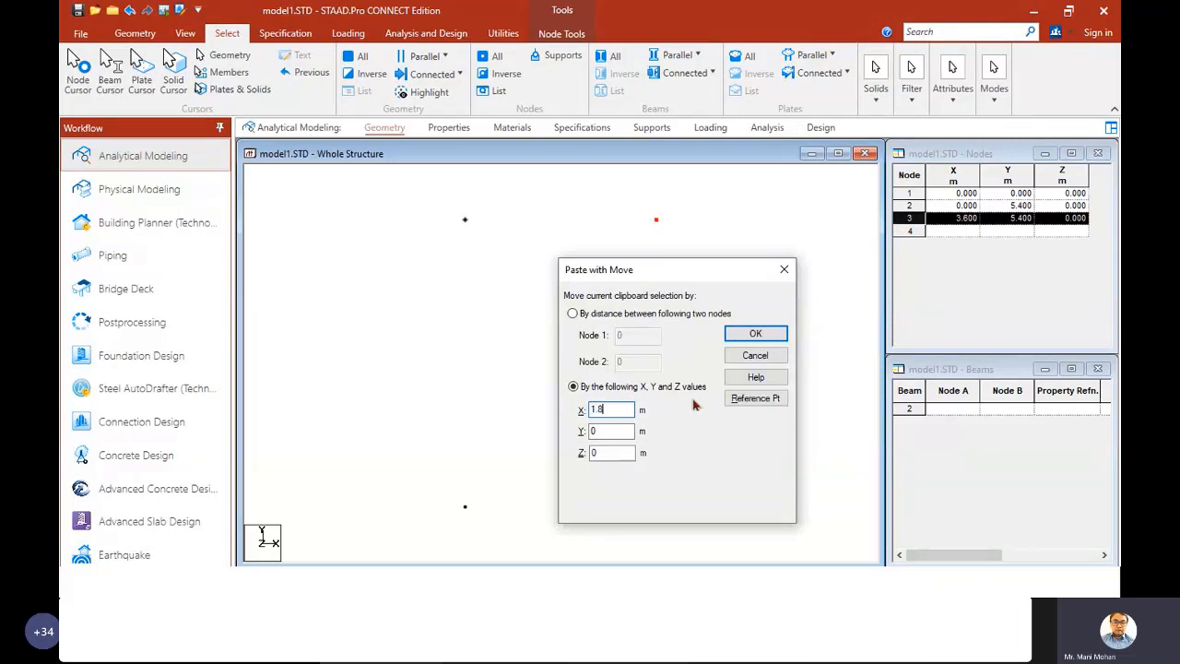
{"action": "type", "text": "1.8"}
{"action": "left_click", "coordinate": [755, 334]}
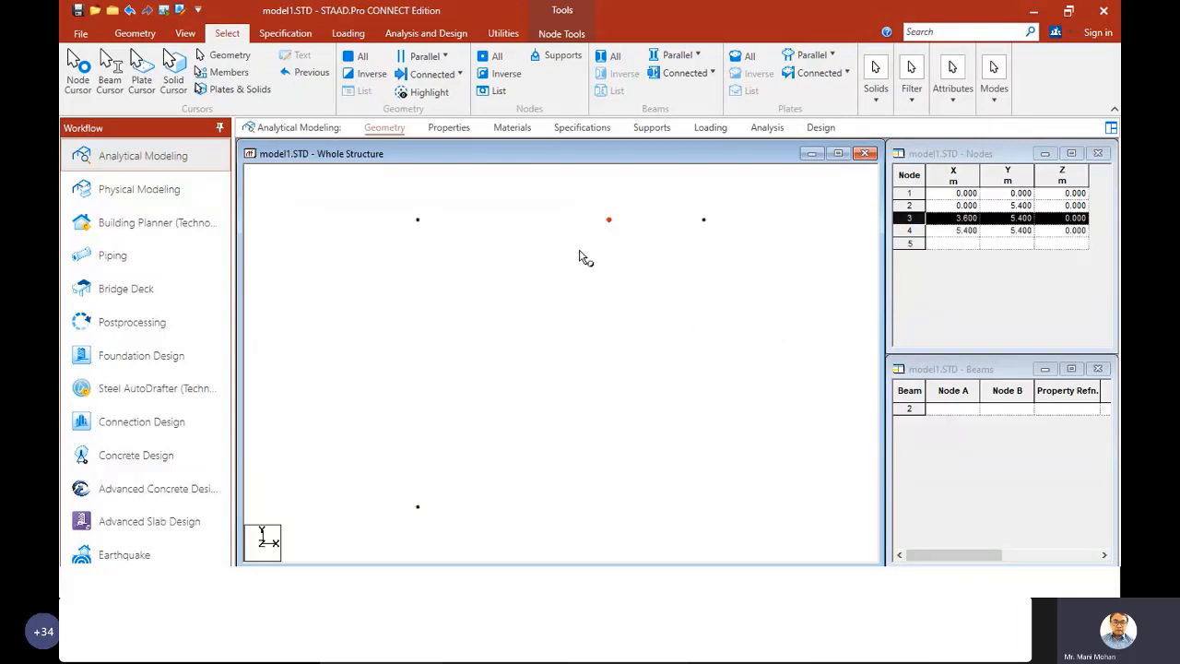
- Paste a copy of node 3 with an offset of -1.8 m in Y
{"action": "key", "text": "ctrl+v"}
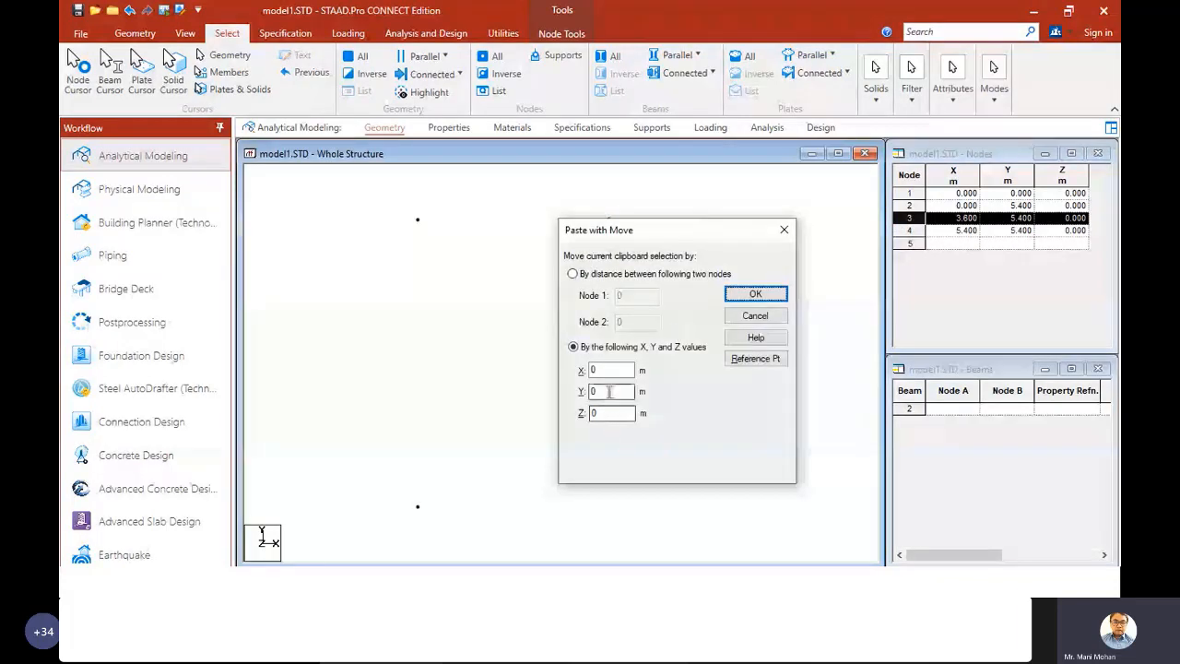
{"action": "left_click_drag", "start_coordinate": [610, 391], "coordinate": [544, 396]}
{"action": "type", "text": "-1.8"}
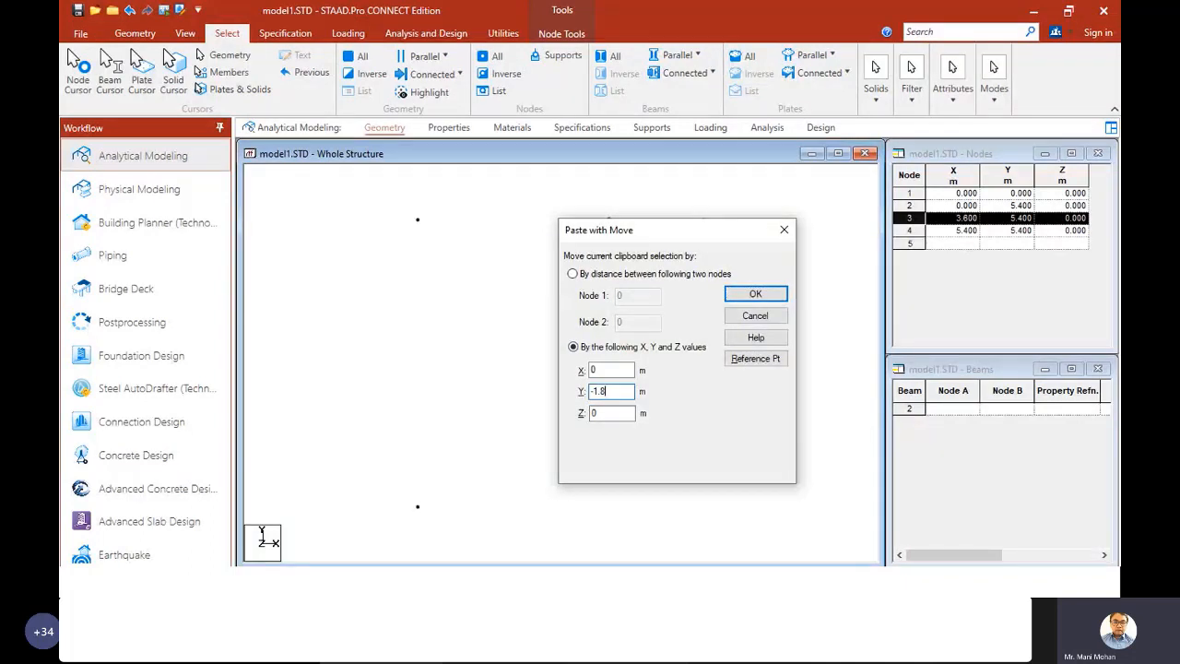
{"action": "left_click", "coordinate": [758, 297]}
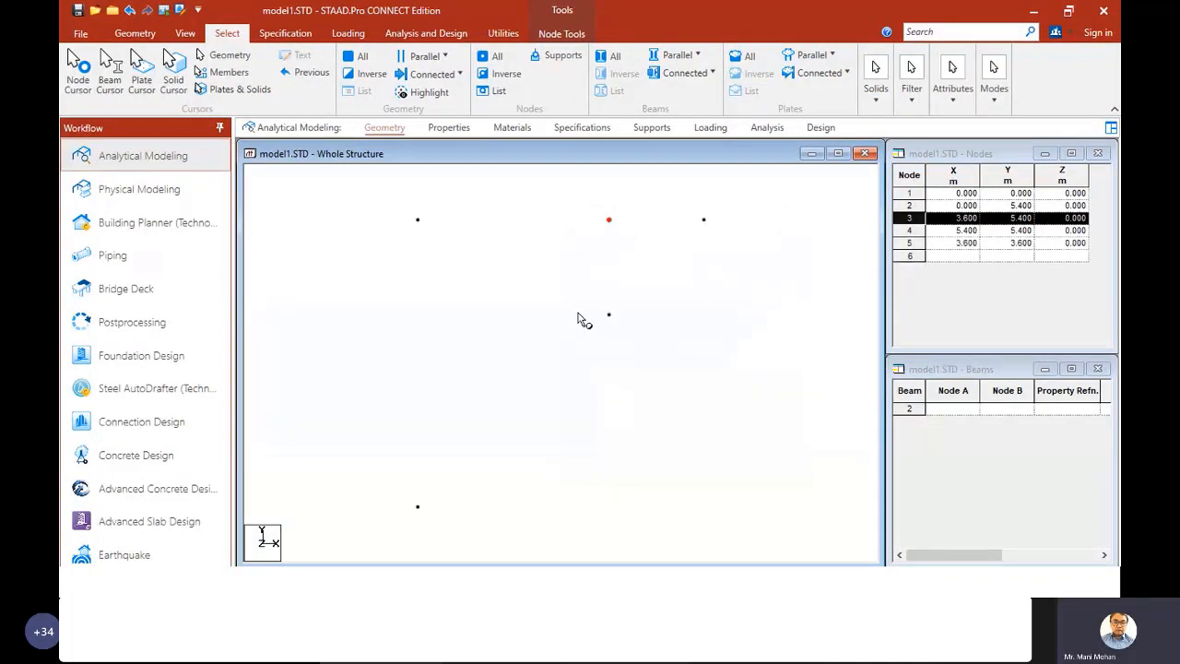
- Delete the node just pasted below node 3 and confirm the deletion
{"action": "left_click", "coordinate": [629, 326]}
{"action": "left_click_drag", "start_coordinate": [631, 298], "coordinate": [595, 339]}
{"action": "key", "text": "Delete"}
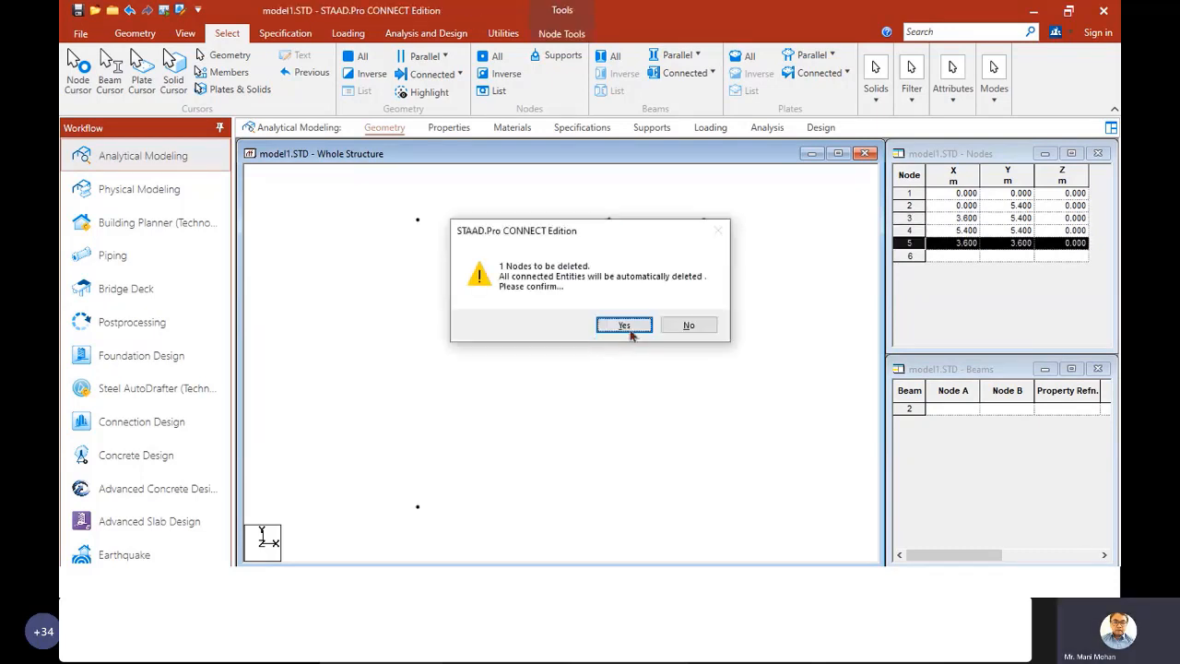
{"action": "left_click", "coordinate": [624, 325]}
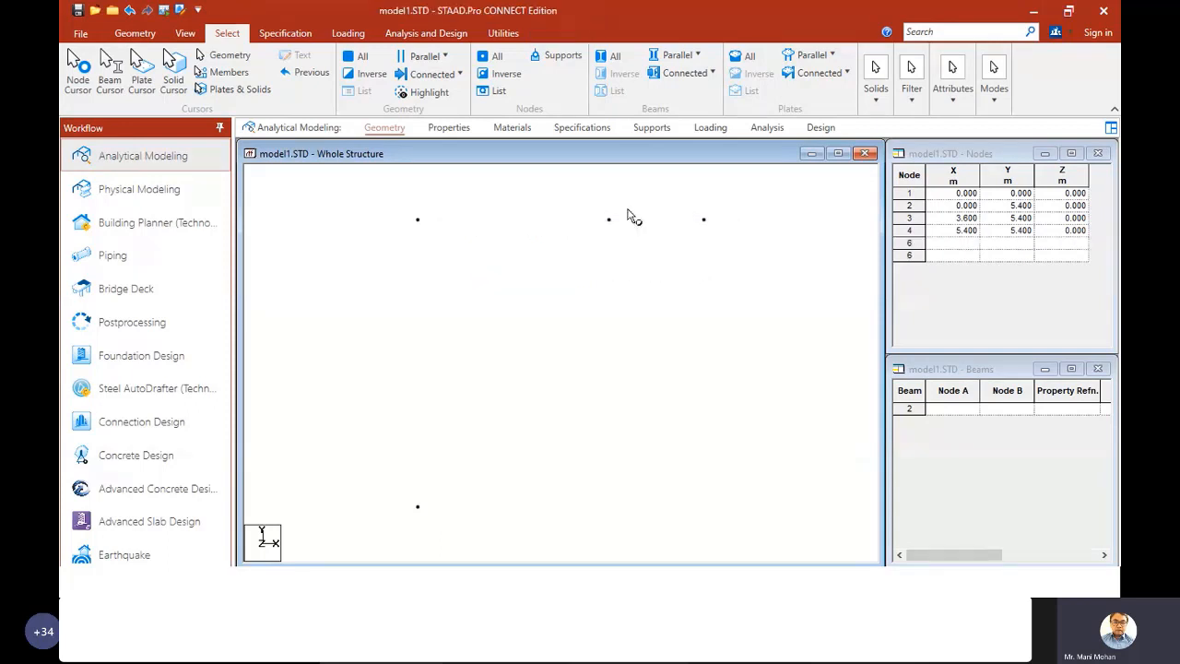
- Paste a copy of node 3 with an offset of -3.6 m in Y
{"action": "left_click", "coordinate": [609, 220]}
{"action": "key", "text": "ctrl+v"}
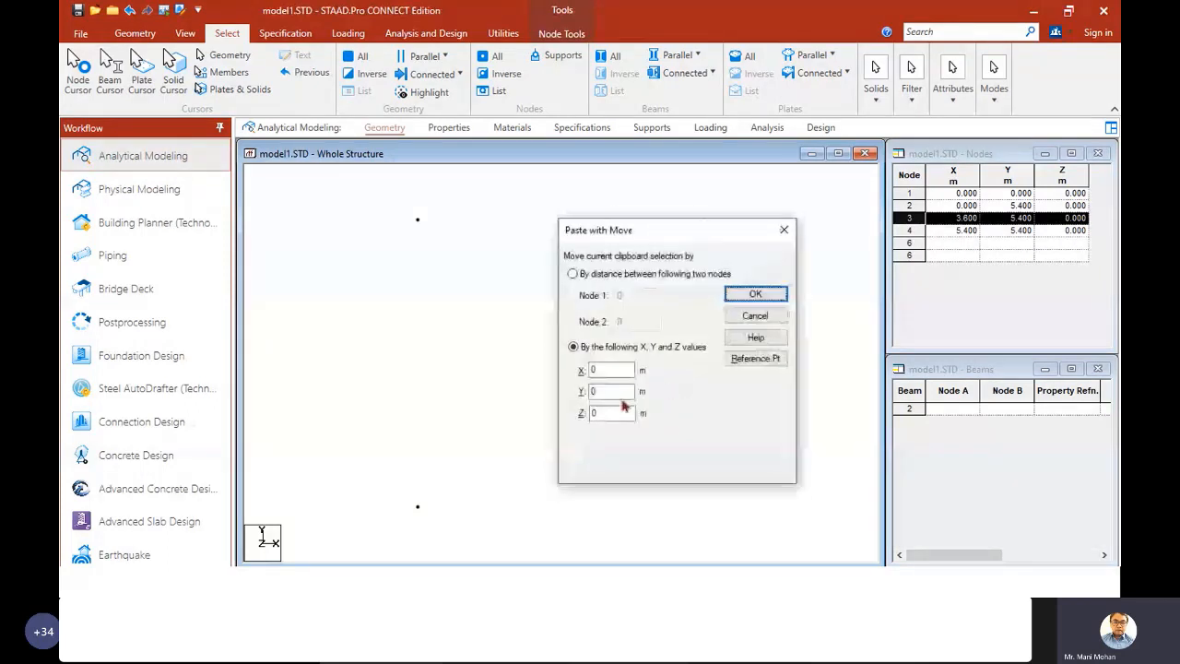
{"action": "key", "text": "Tab"}
{"action": "type", "text": "-3.6"}
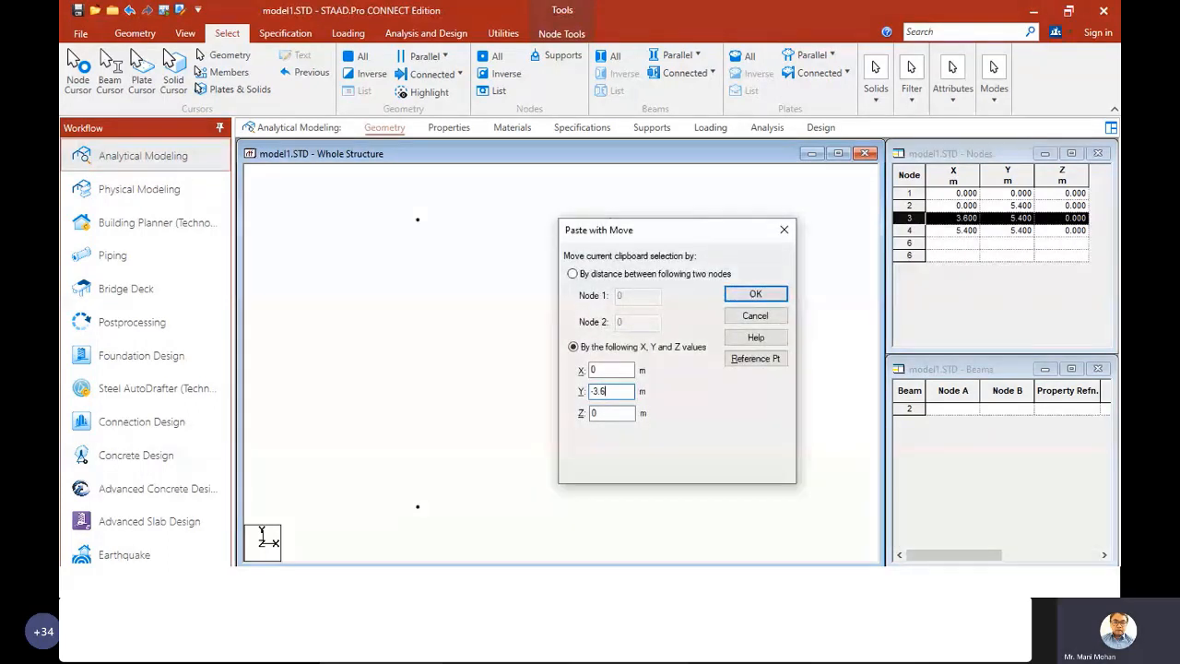
{"action": "left_click", "coordinate": [751, 295]}
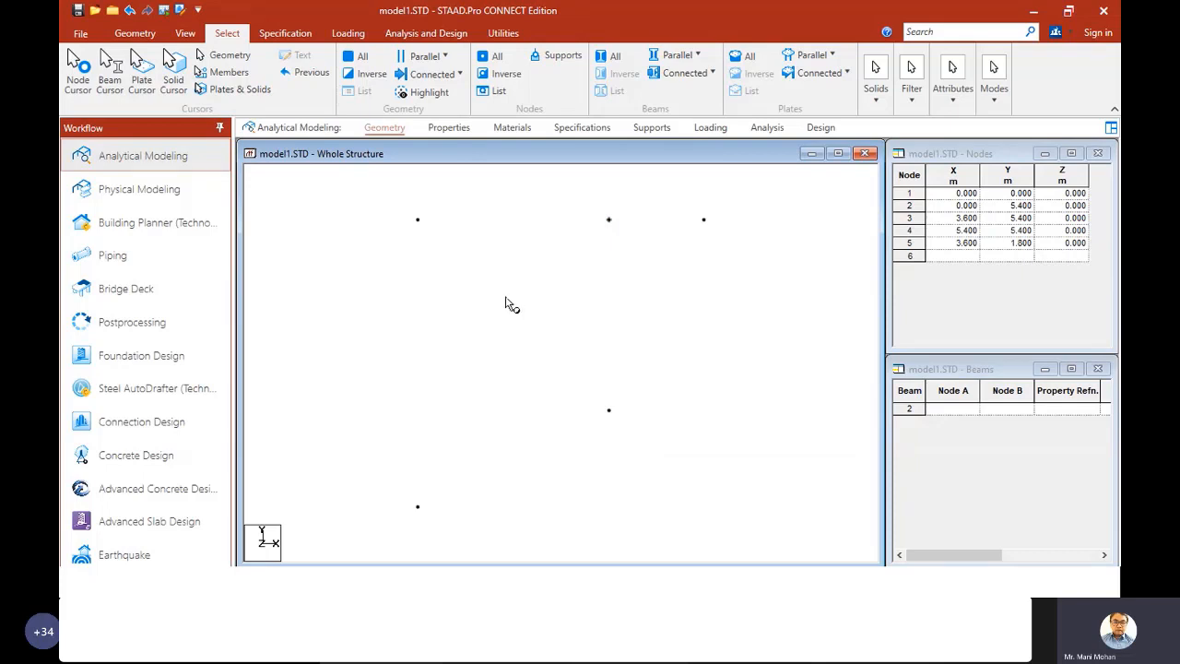
- Add beams joining nodes 1–2, 2–3, 3–4 and 3–5
{"action": "left_click", "coordinate": [136, 34]}
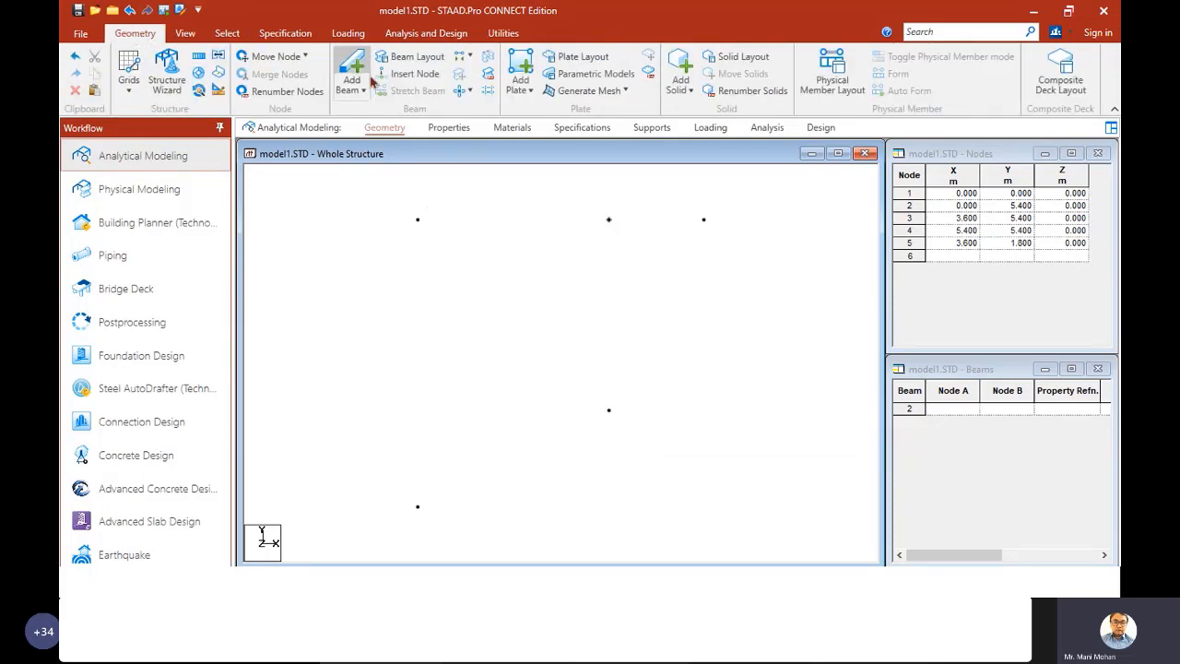
{"action": "left_click", "coordinate": [352, 72]}
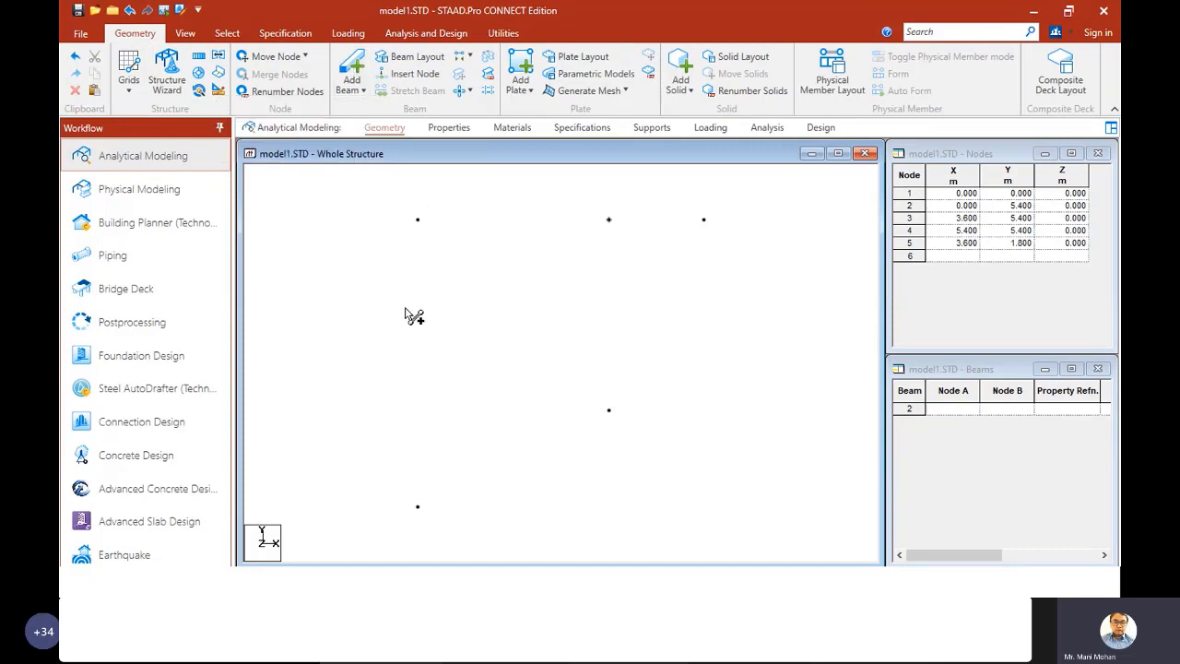
{"action": "left_click", "coordinate": [418, 506]}
{"action": "left_click", "coordinate": [419, 219]}
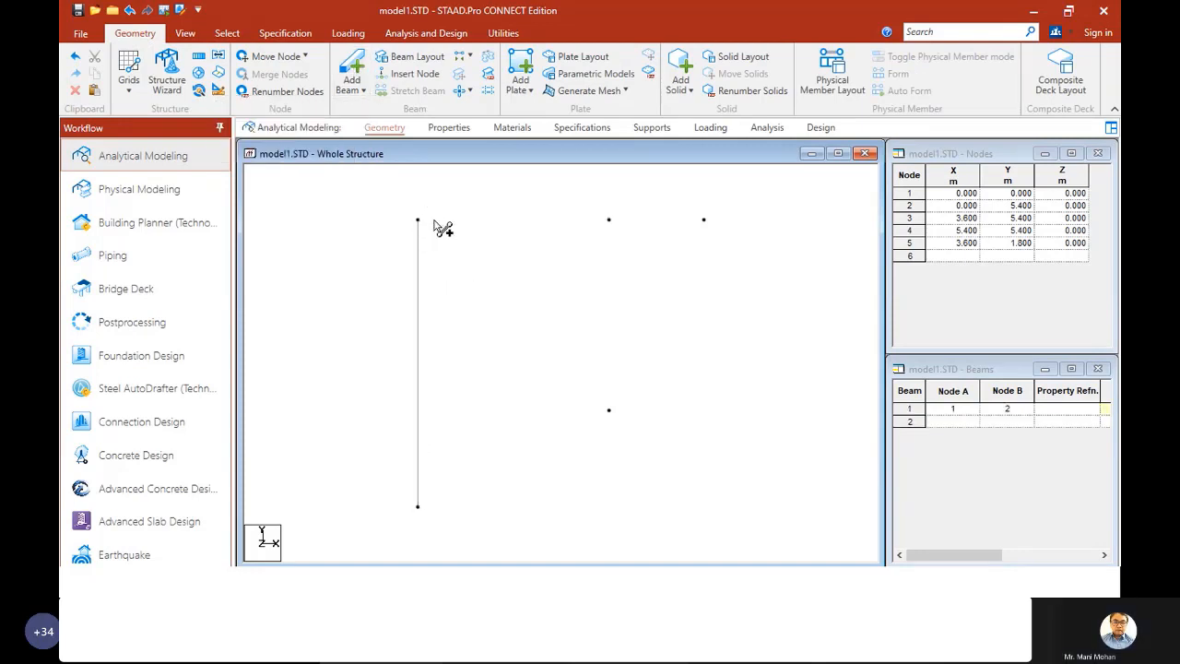
{"action": "left_click", "coordinate": [608, 219]}
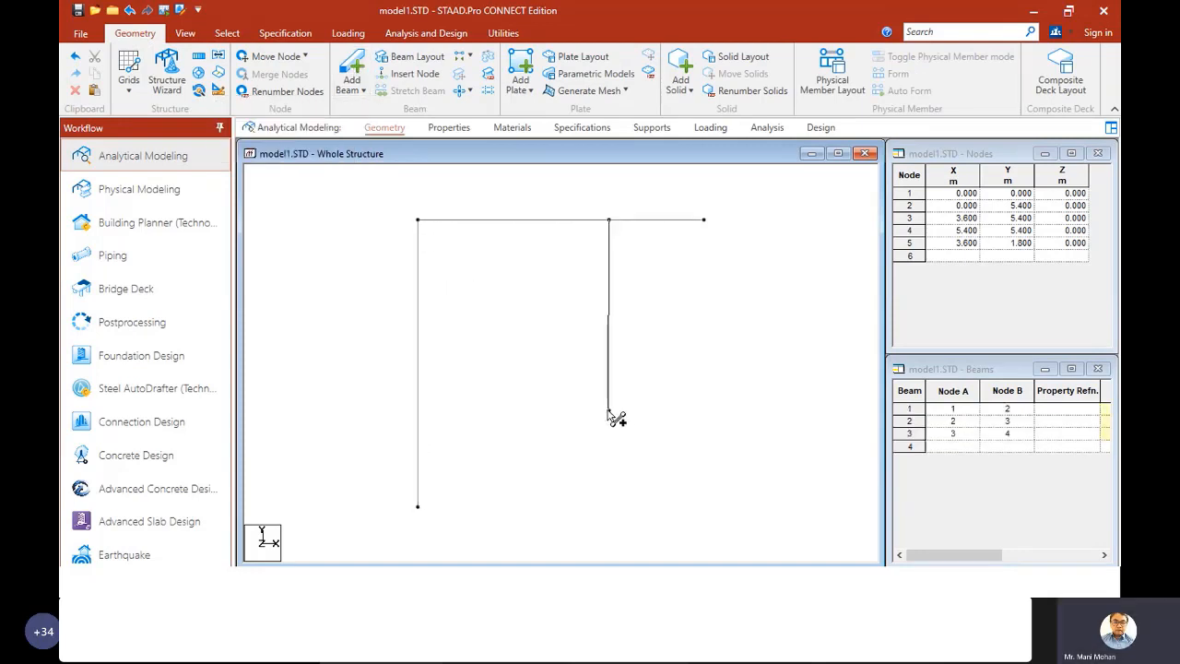
{"action": "left_click", "coordinate": [609, 411]}
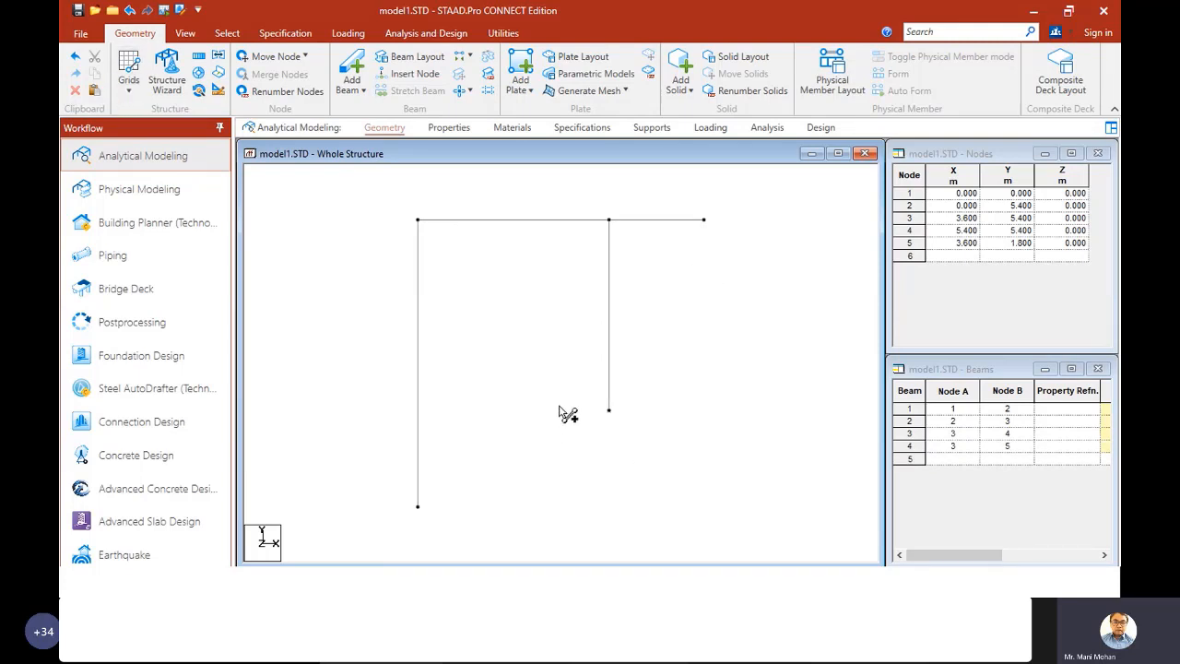
{"action": "key", "text": "Escape"}
- Delete the two horizontal top beams, between nodes 2 and 3 and between nodes 3 and 4
{"action": "left_click", "coordinate": [510, 221]}
{"action": "left_click", "coordinate": [671, 221], "text": "ctrl"}
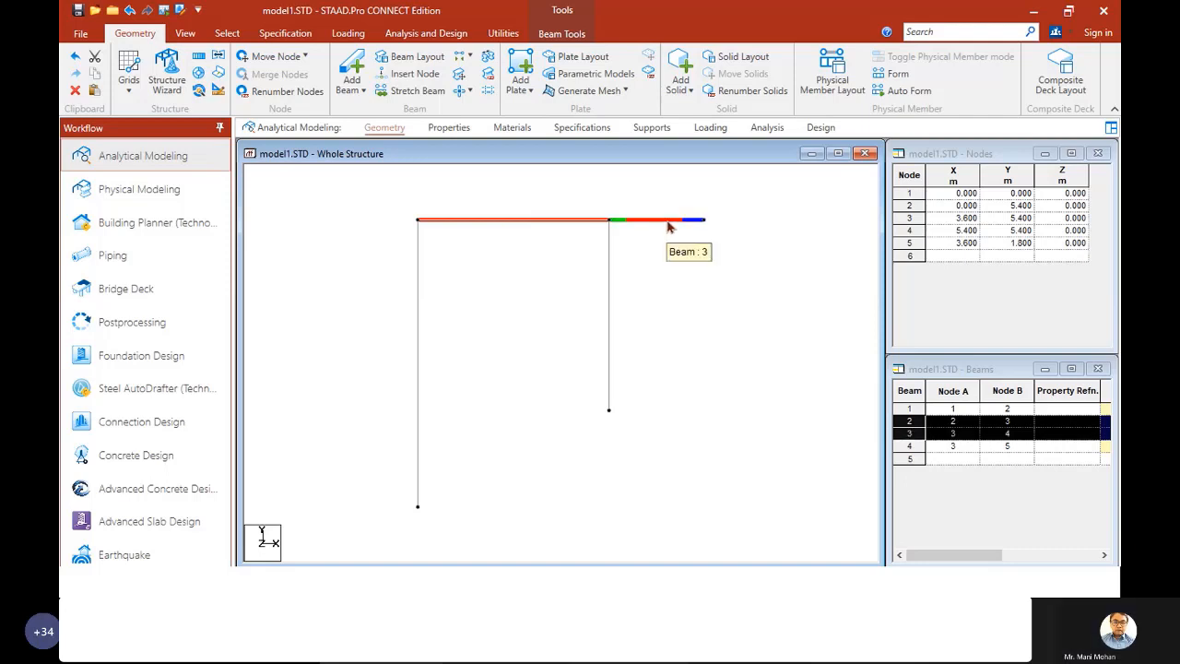
{"action": "left_click", "coordinate": [667, 255]}
{"action": "left_click", "coordinate": [537, 221]}
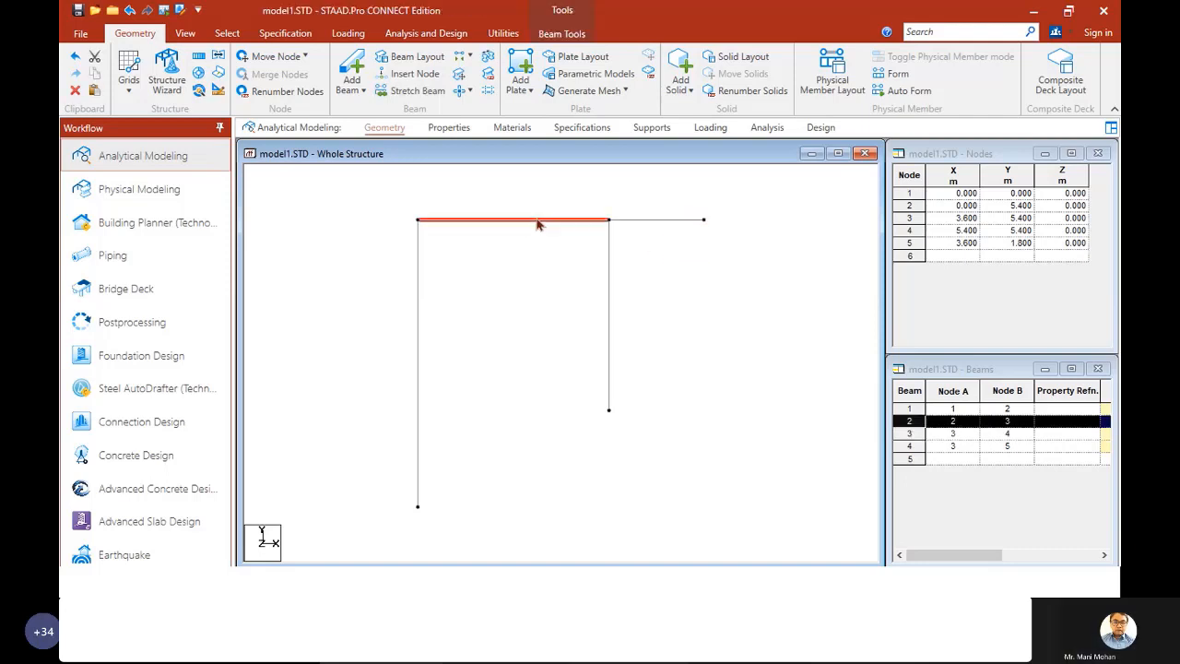
{"action": "left_click", "coordinate": [658, 225], "text": "ctrl"}
{"action": "key", "text": "Delete"}
{"action": "left_click", "coordinate": [623, 325]}
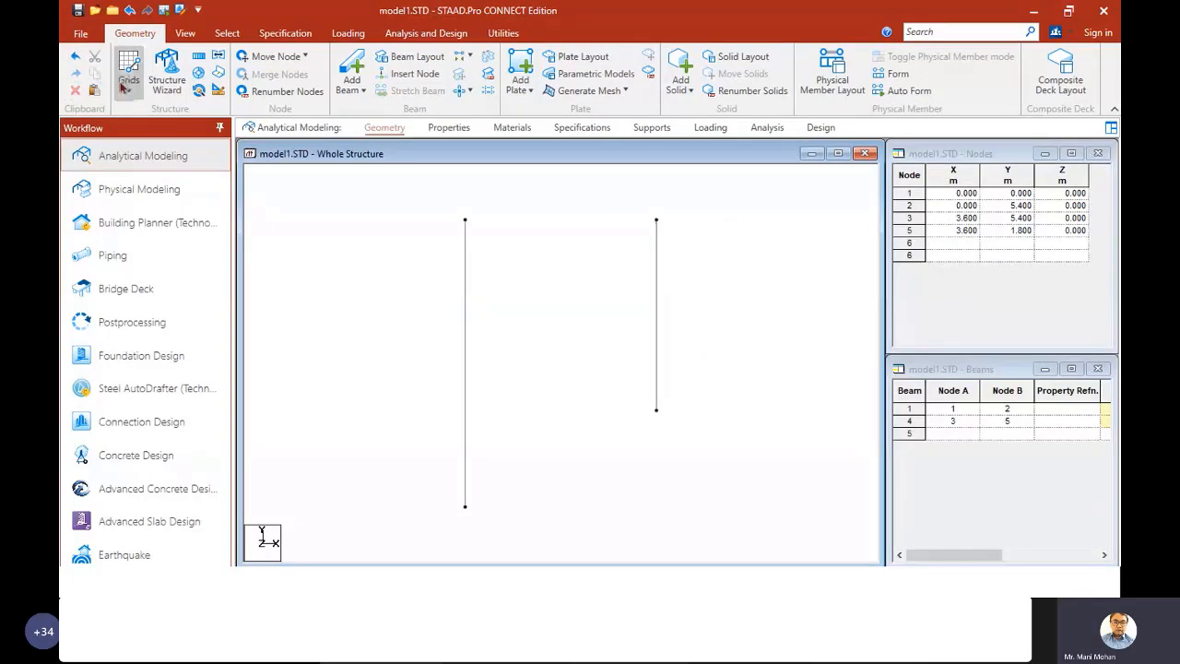
- Select node 3 and paste the copied node with an offset of 1.8 m in X
{"action": "left_click", "coordinate": [227, 34]}
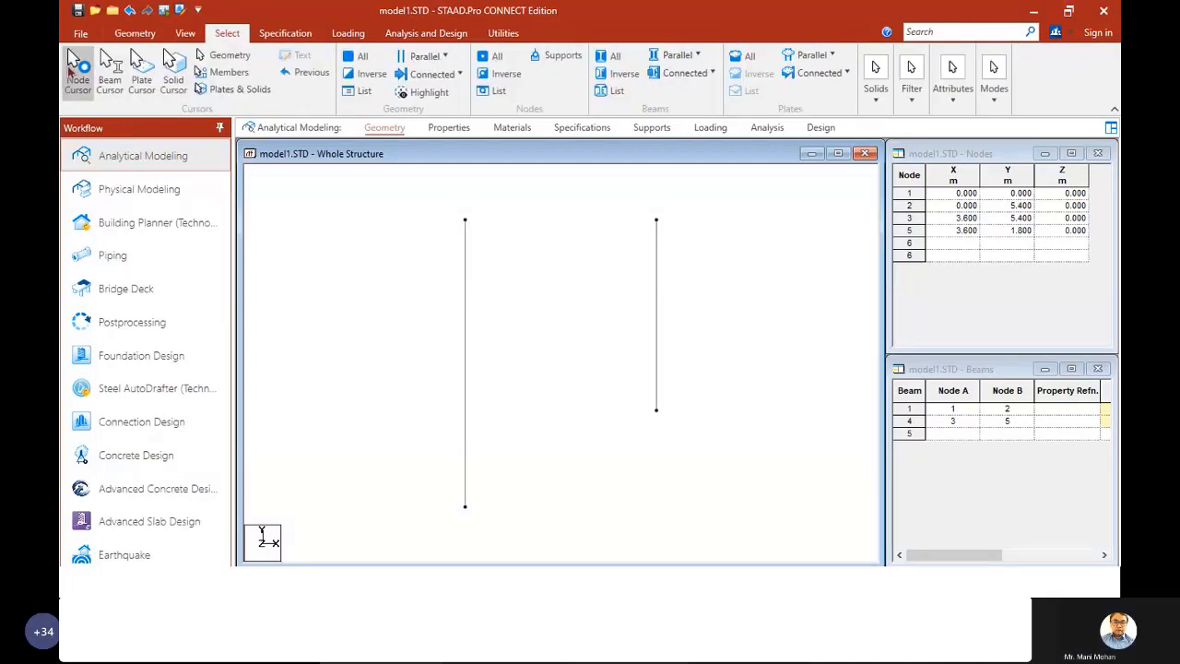
{"action": "left_click", "coordinate": [656, 221]}
{"action": "key", "text": "ctrl+v"}
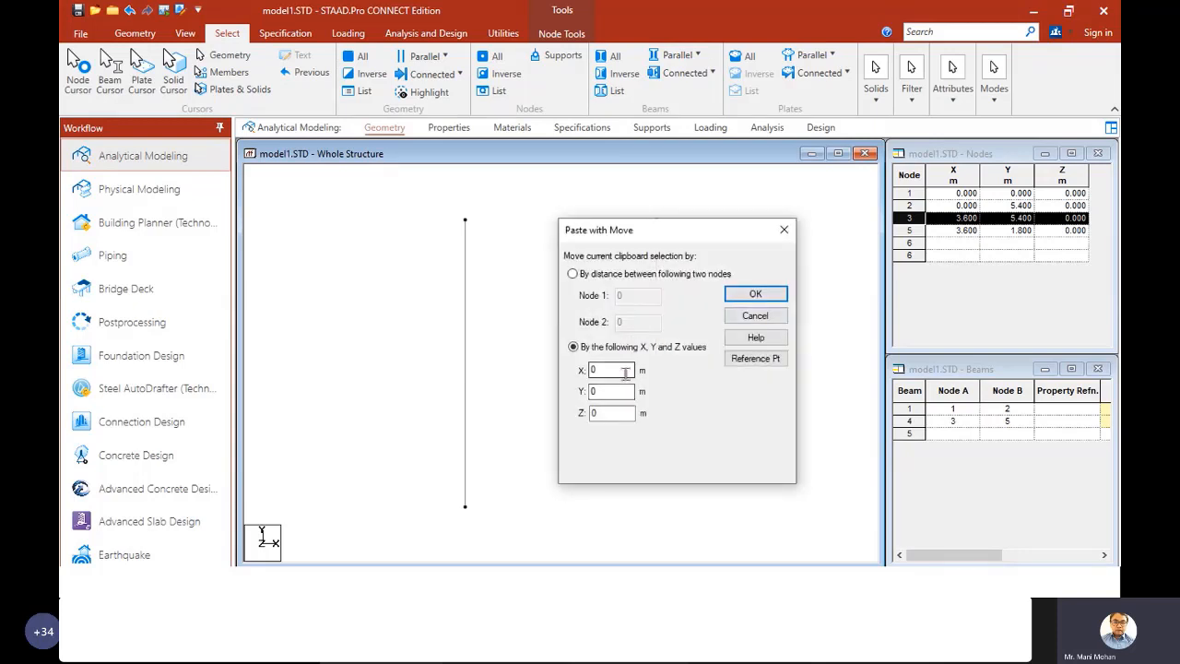
{"action": "left_click_drag", "start_coordinate": [603, 367], "coordinate": [565, 363]}
{"action": "type", "text": "1.8"}
{"action": "left_click", "coordinate": [777, 300]}
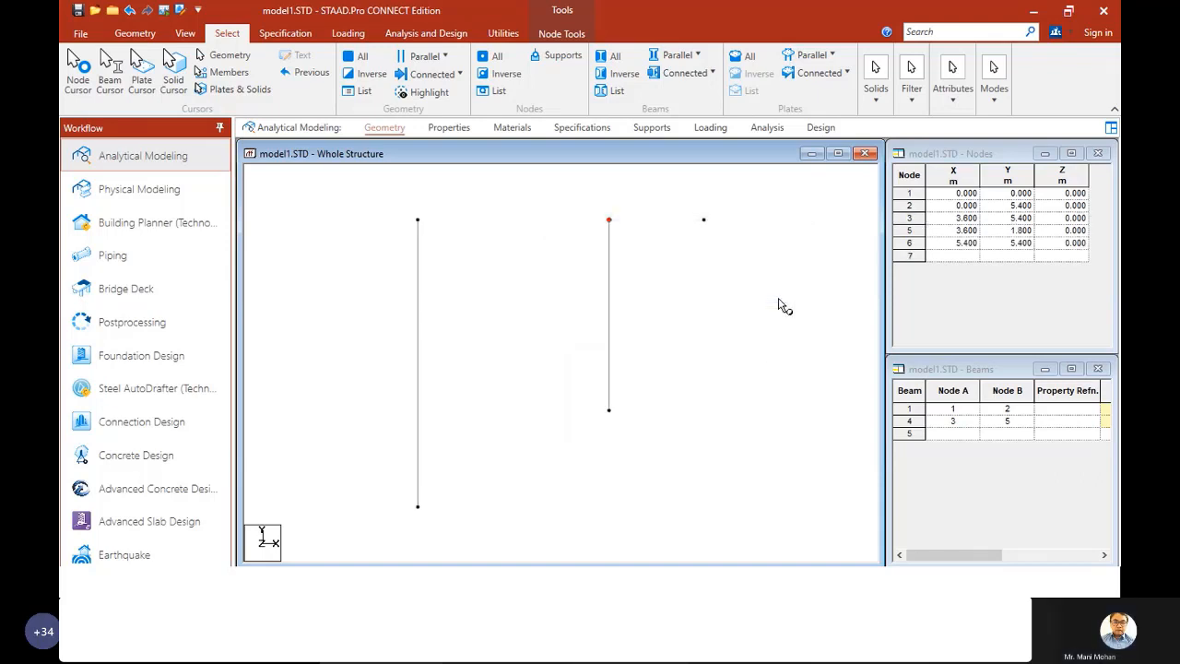
- Add one continuous top beam from node 2 to node 6, and select it to check its extent
{"action": "left_click", "coordinate": [135, 33]}
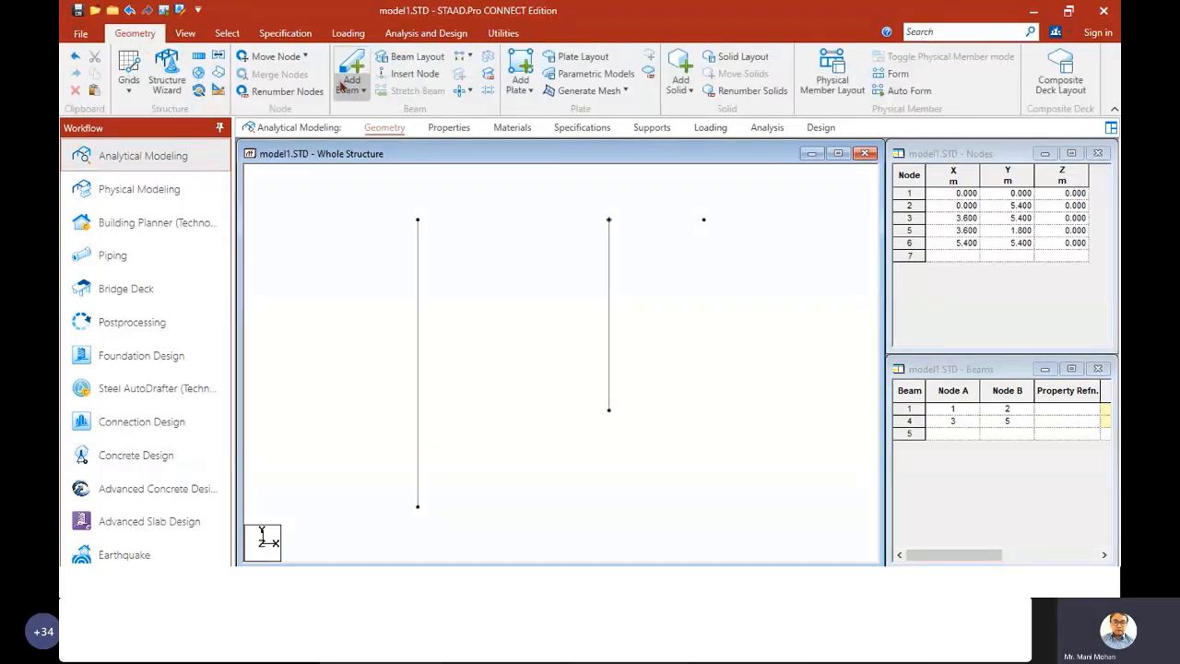
{"action": "left_click", "coordinate": [351, 70]}
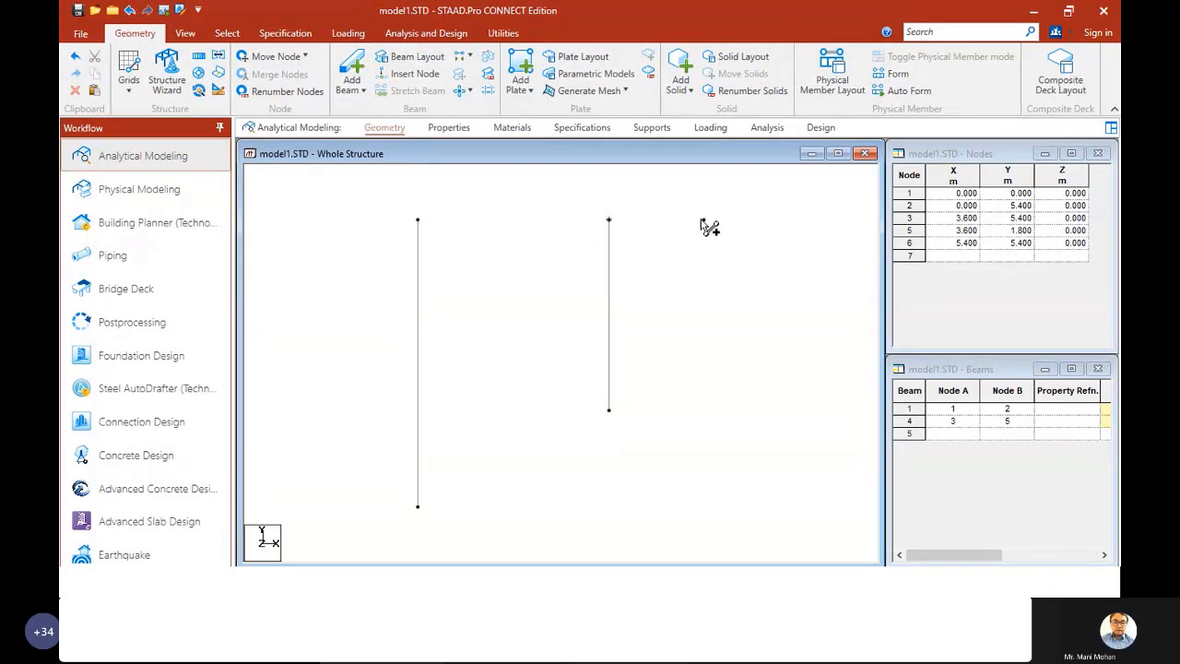
{"action": "left_click", "coordinate": [418, 219]}
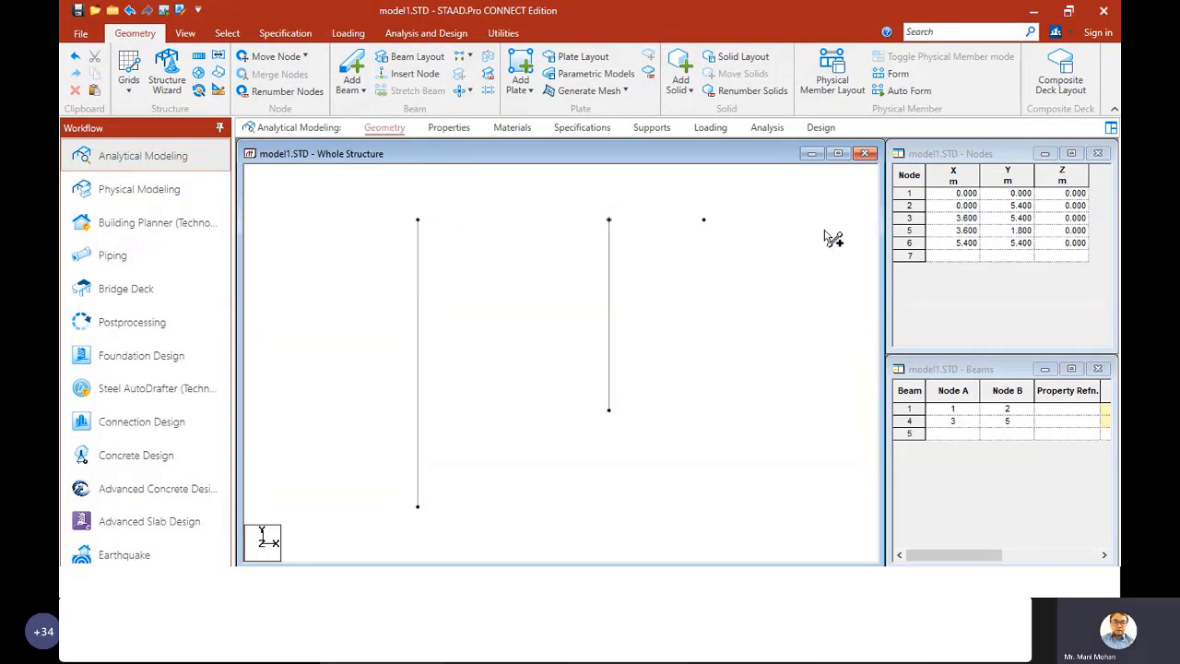
{"action": "left_click", "coordinate": [704, 219]}
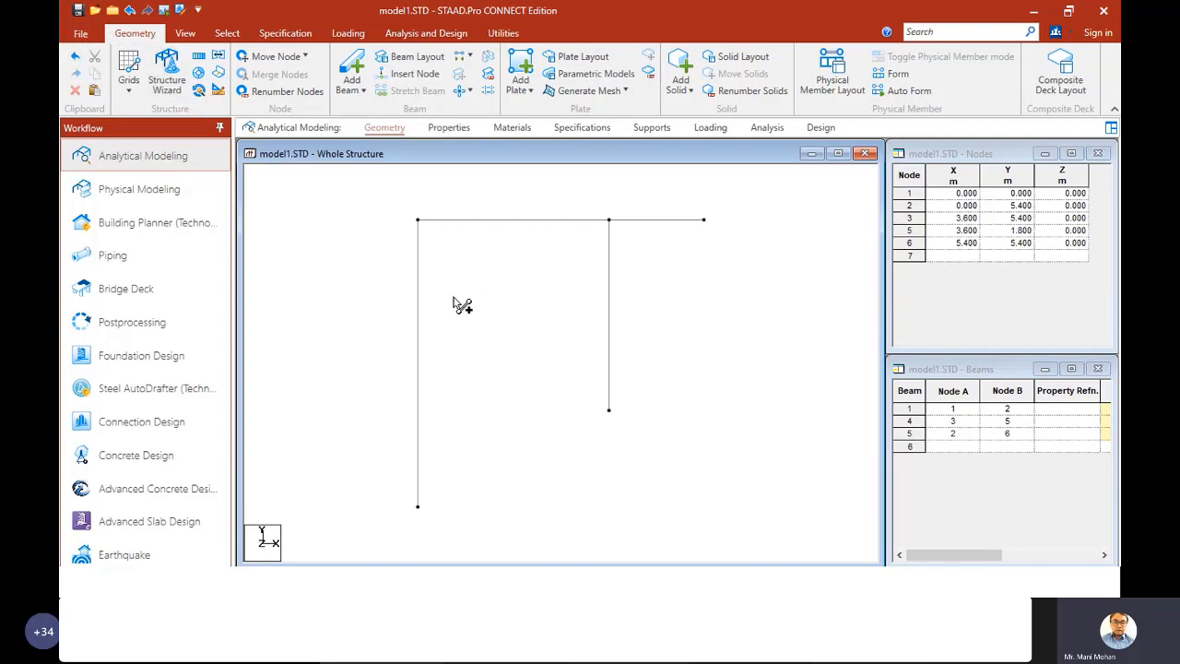
{"action": "left_click", "coordinate": [517, 222]}
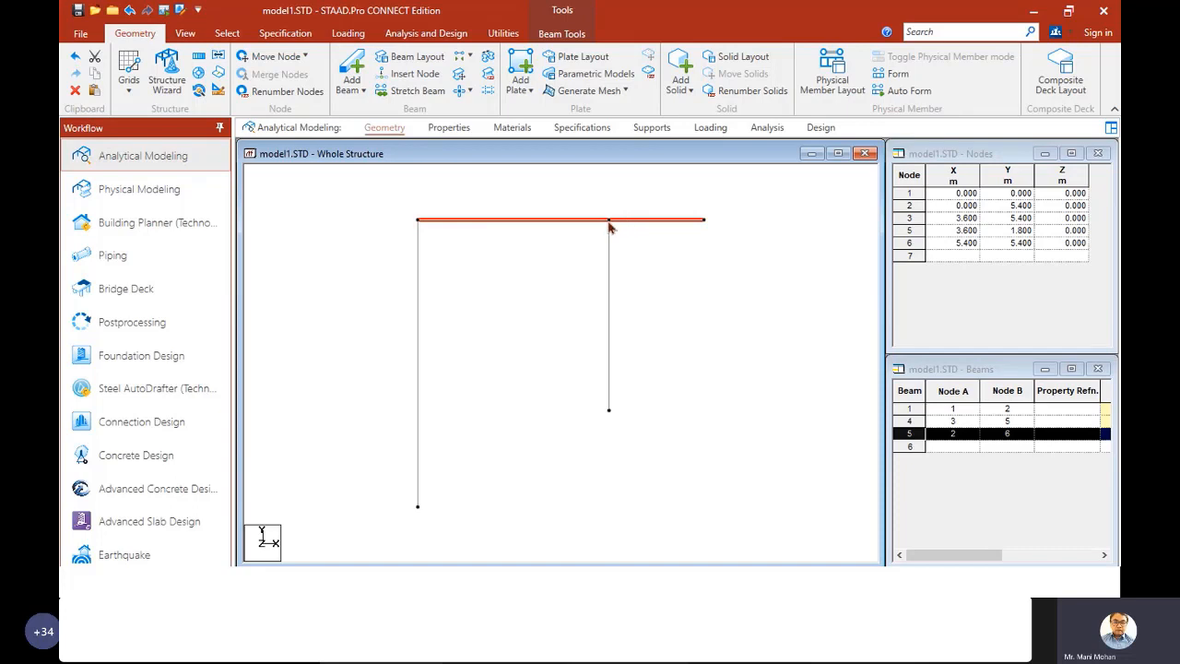
{"action": "left_click", "coordinate": [573, 305]}
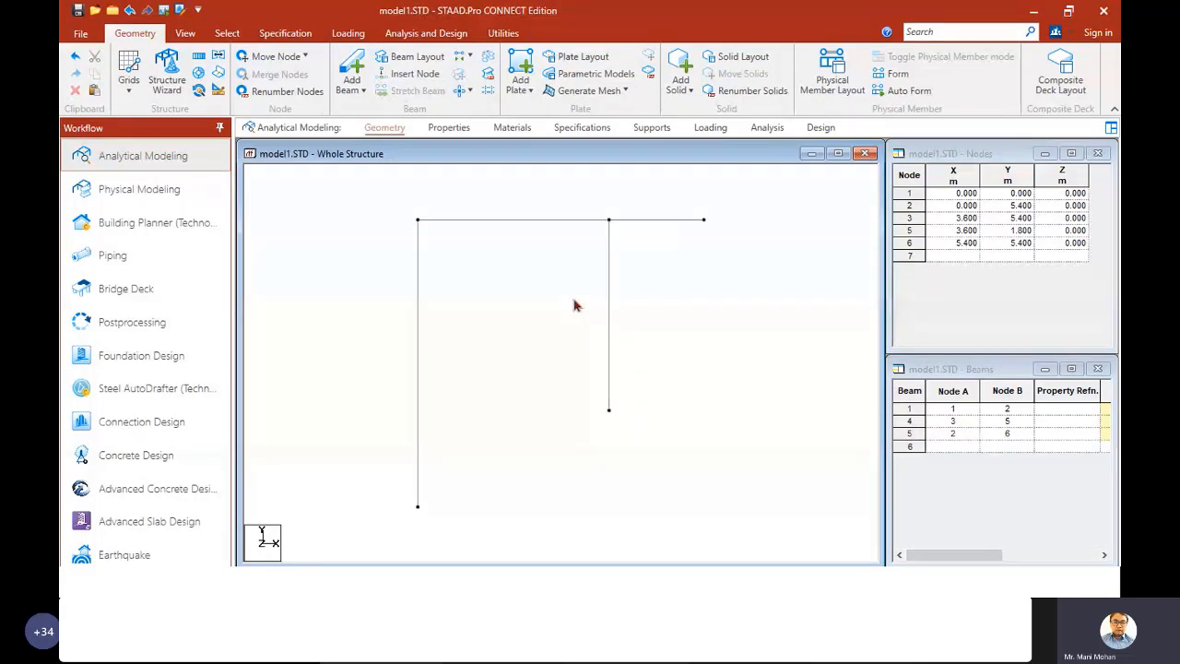
- Display the node numbers and change the end node of the top beam to node 3
{"action": "key", "text": "shift+n"}
{"action": "left_click", "coordinate": [514, 223]}
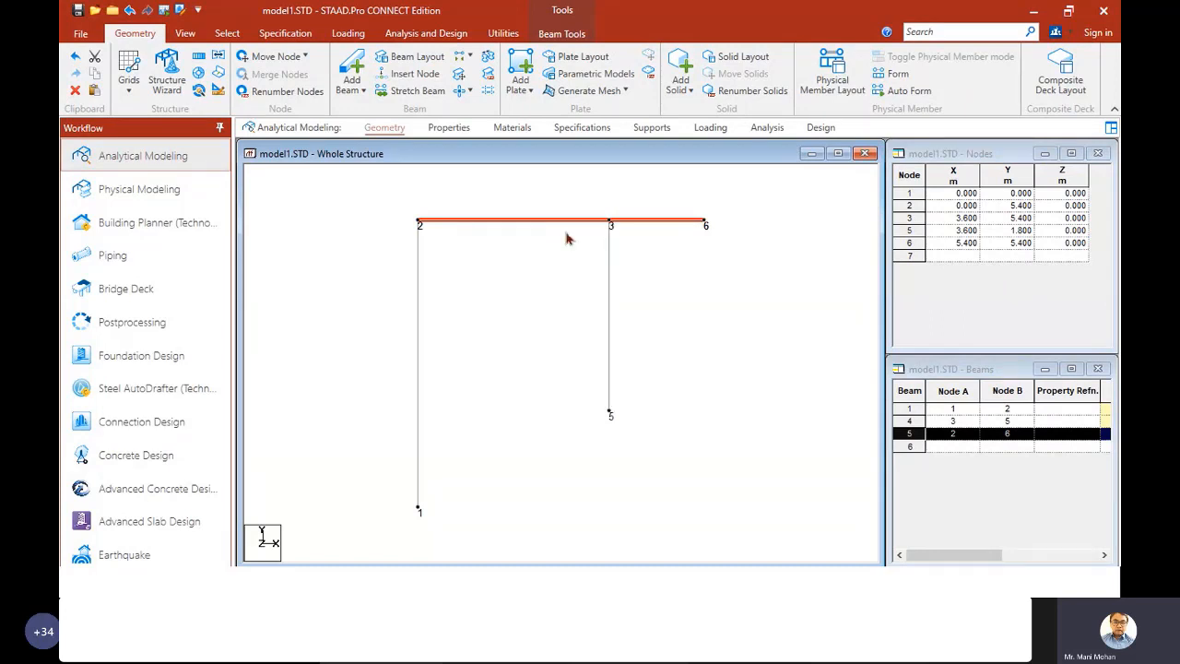
{"action": "left_click", "coordinate": [1019, 435]}
{"action": "left_click", "coordinate": [1018, 437]}
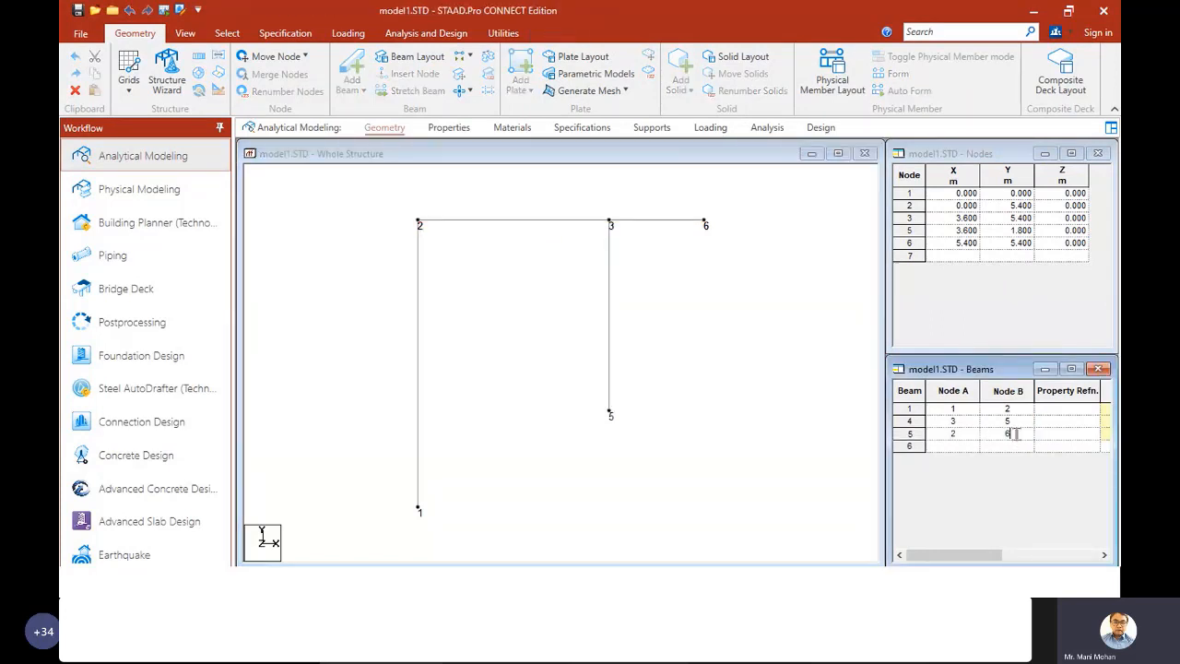
{"action": "left_click_drag", "start_coordinate": [1016, 434], "coordinate": [966, 435]}
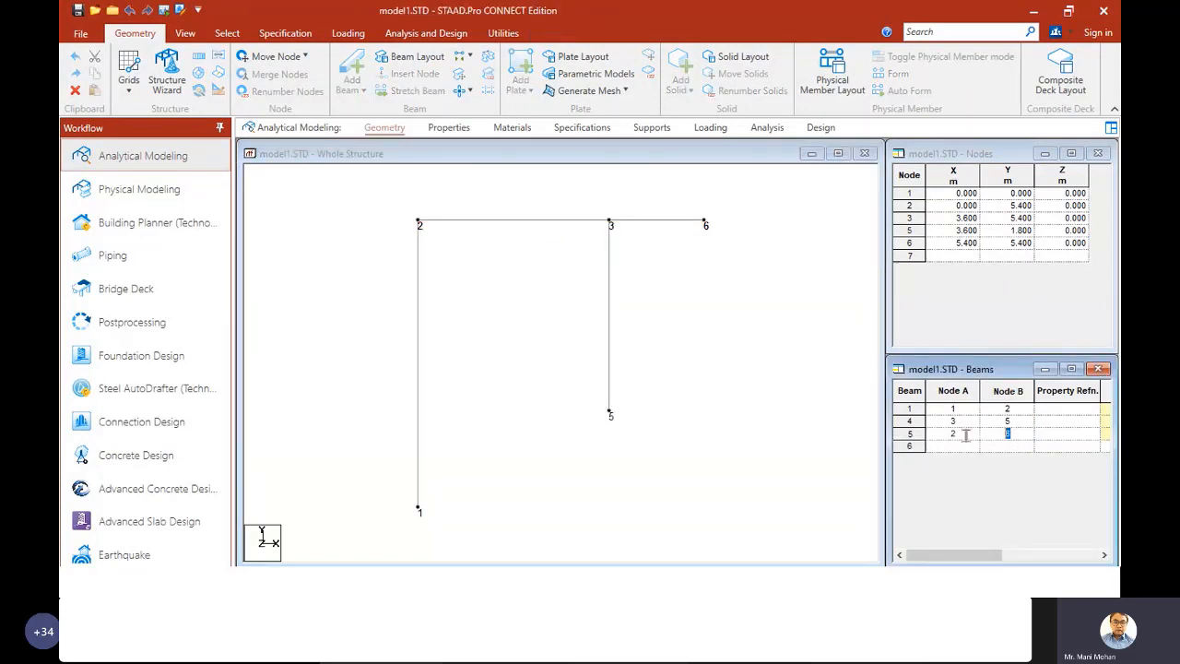
{"action": "left_click", "coordinate": [981, 481]}
- Add a beam from node 3 to node 6 in the beam table, and select it in the model to check it
{"action": "left_click", "coordinate": [946, 449]}
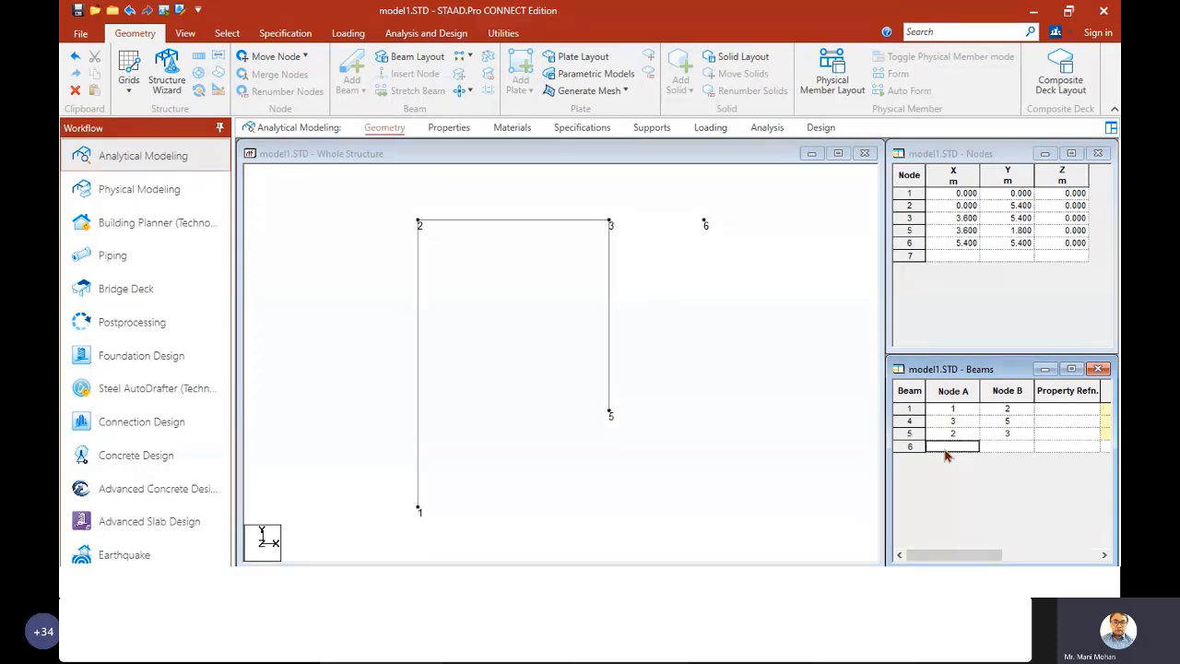
{"action": "type", "text": "3"}
{"action": "key", "text": "Tab"}
{"action": "type", "text": "6"}
{"action": "left_click", "coordinate": [794, 470]}
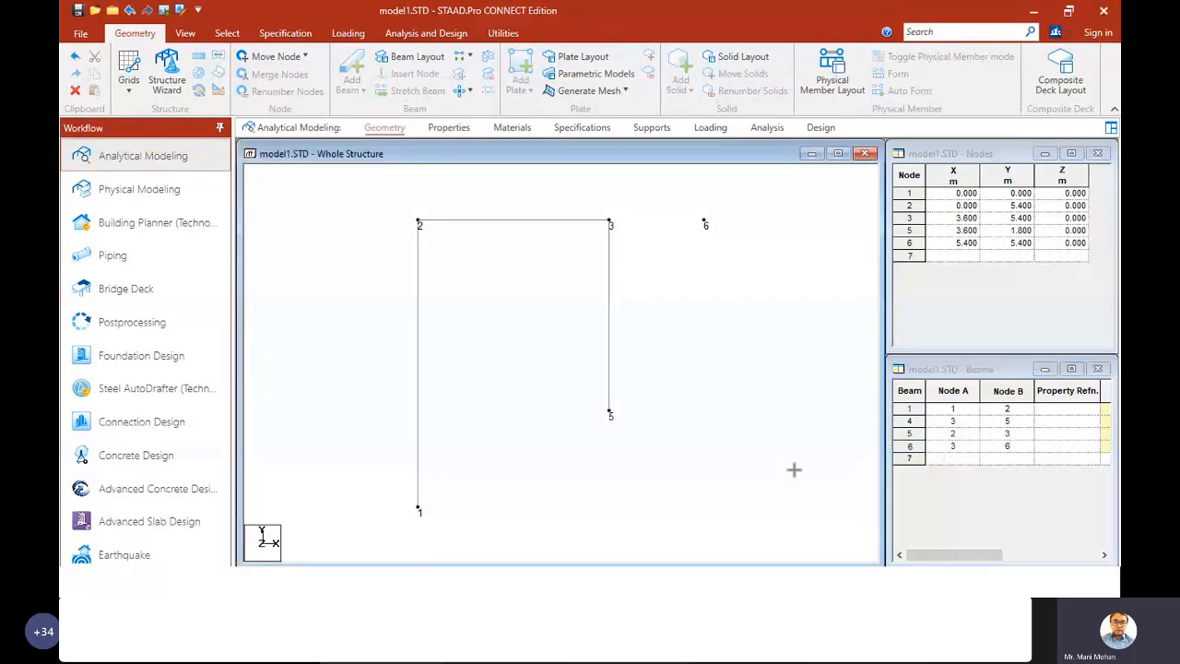
{"action": "left_click", "coordinate": [1001, 448]}
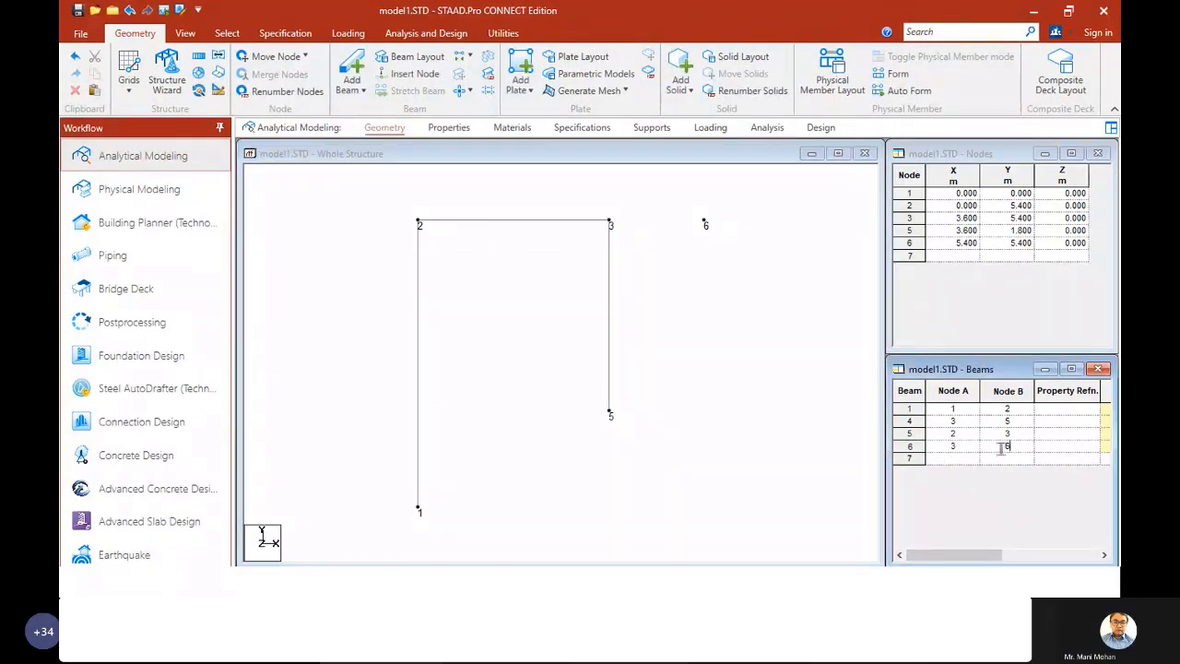
{"action": "key", "text": "Tab"}
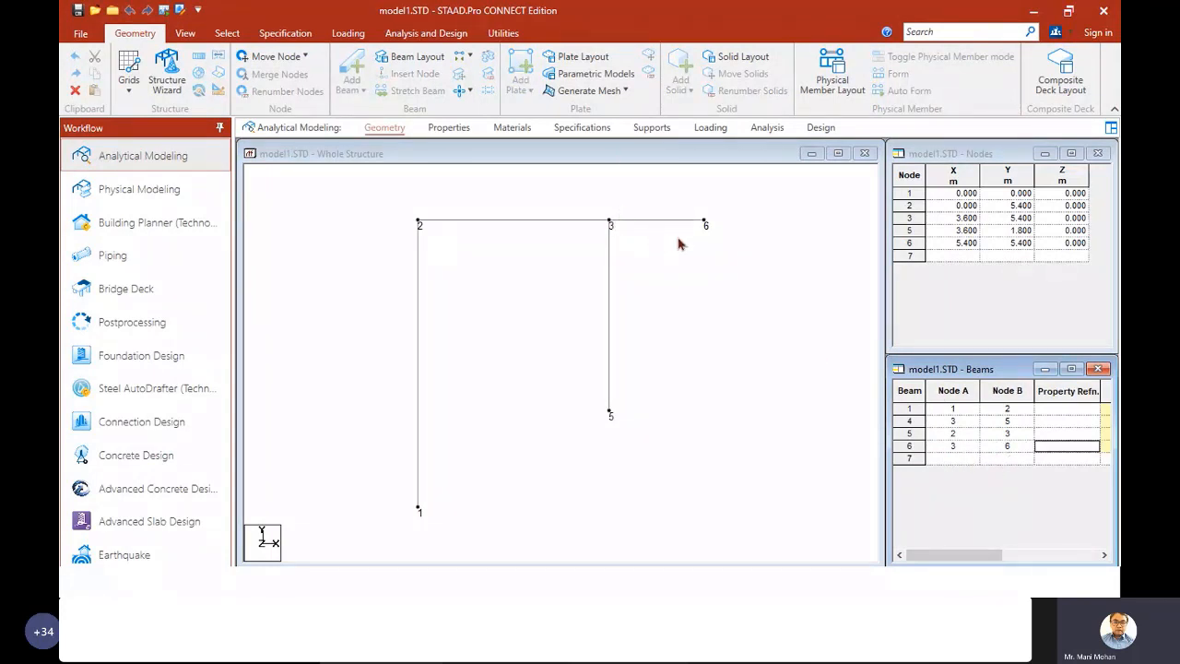
{"action": "left_click", "coordinate": [652, 224]}
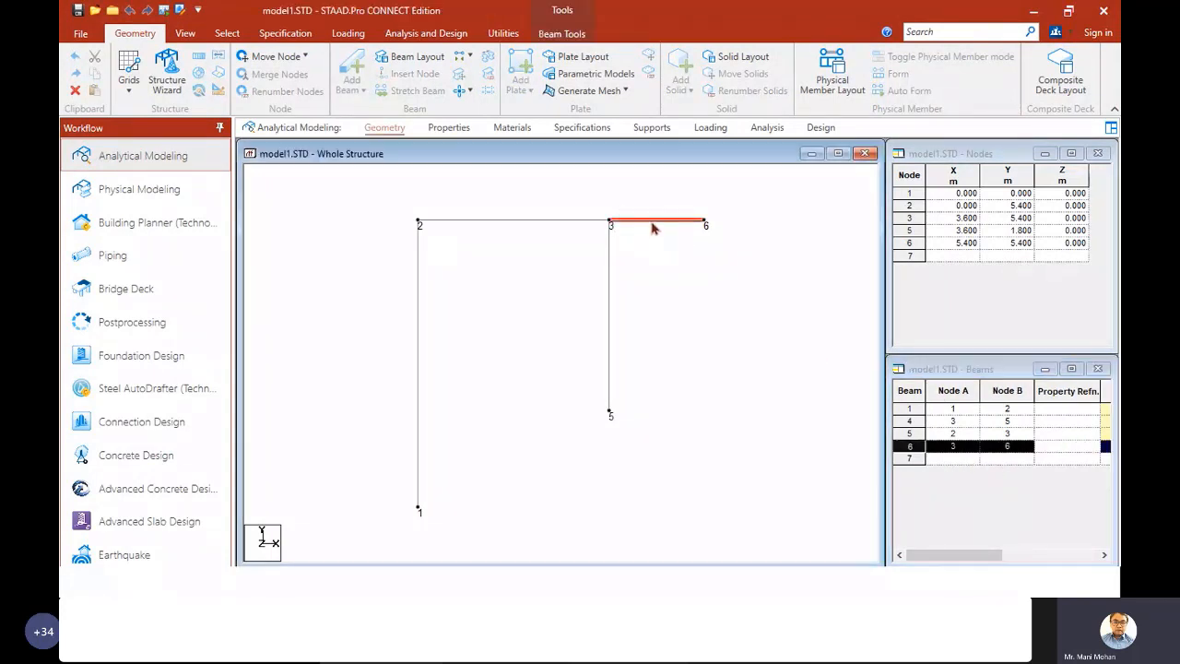
{"action": "left_click", "coordinate": [648, 366]}
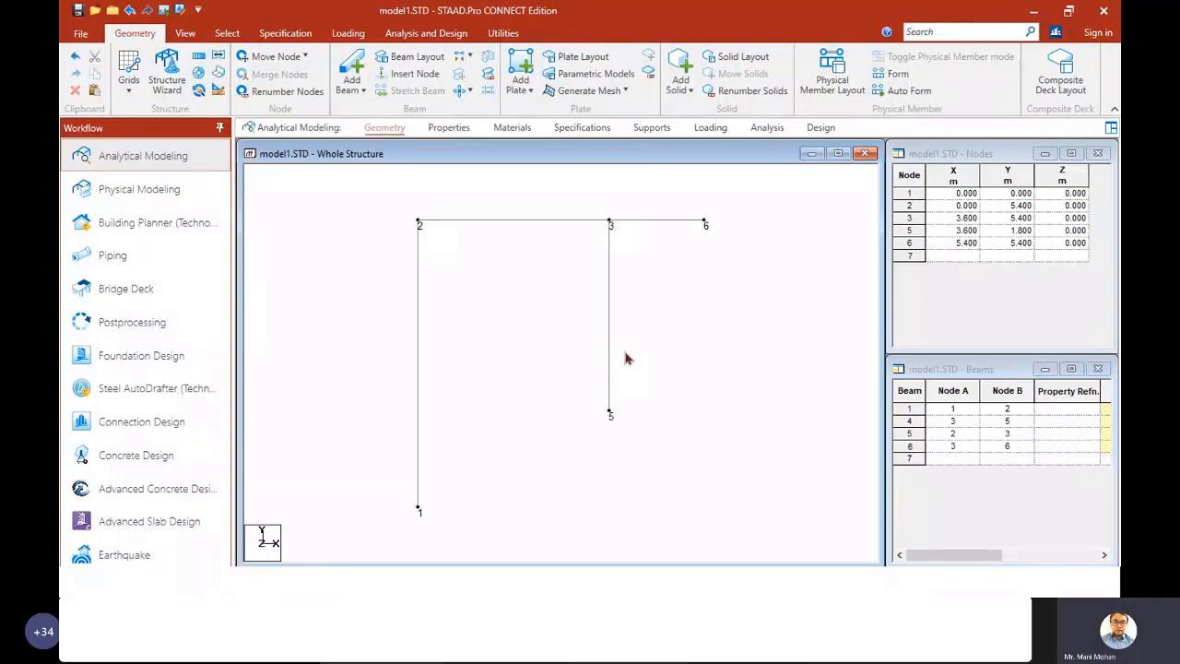
- Switch to the PowerPoint slide show and annotate the 3D frame's base corners with coordinates, including (5.5, 0, 4)
{"action": "key", "text": "alt+Tab"}
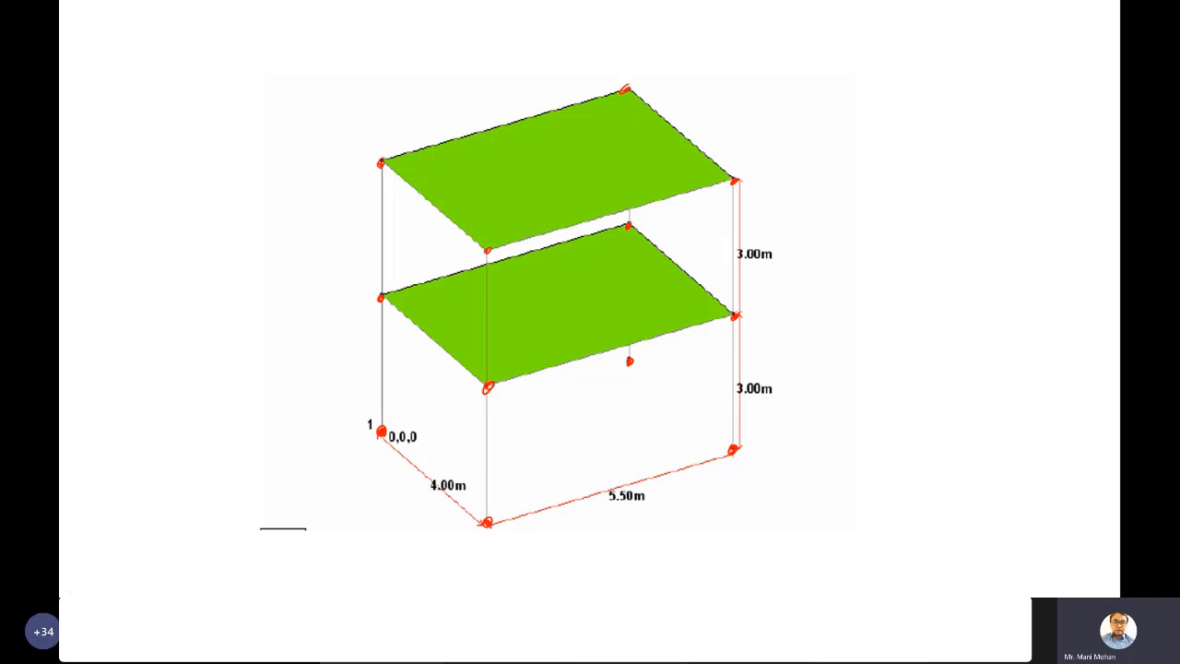
{"action": "key", "text": "alt+Tab"}
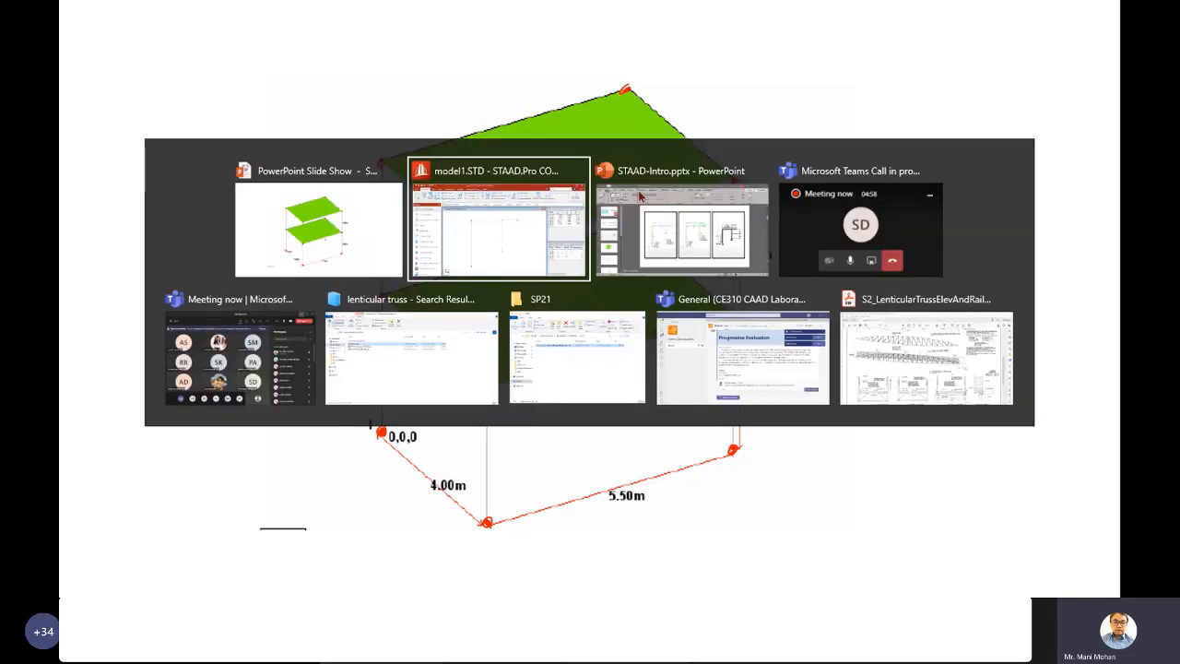
{"action": "key", "text": "alt+Tab"}
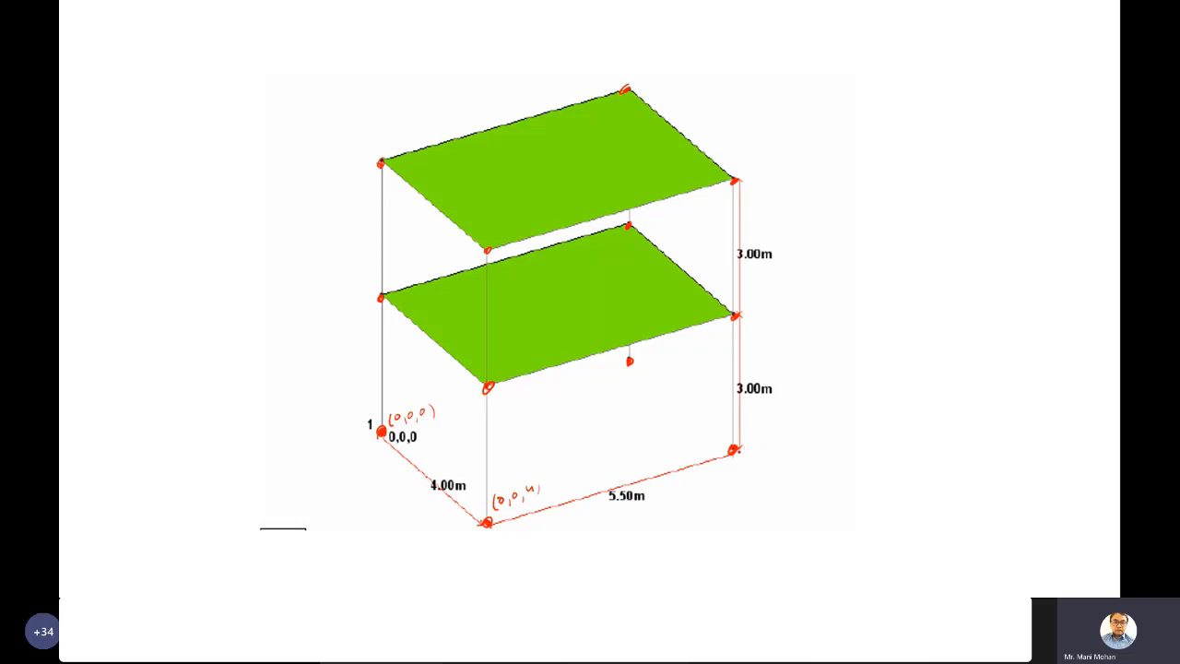
{"action": "mouse_move", "coordinate": [756, 437]}
{"action": "left_mouse_down"}
{"action": "mouse_move", "coordinate": [754, 451]}
{"action": "mouse_move", "coordinate": [773, 434]}
{"action": "left_mouse_up"}
{"action": "mouse_move", "coordinate": [795, 439]}
{"action": "left_mouse_down"}
{"action": "mouse_move", "coordinate": [792, 449]}
{"action": "mouse_move", "coordinate": [803, 430]}
{"action": "left_mouse_up"}
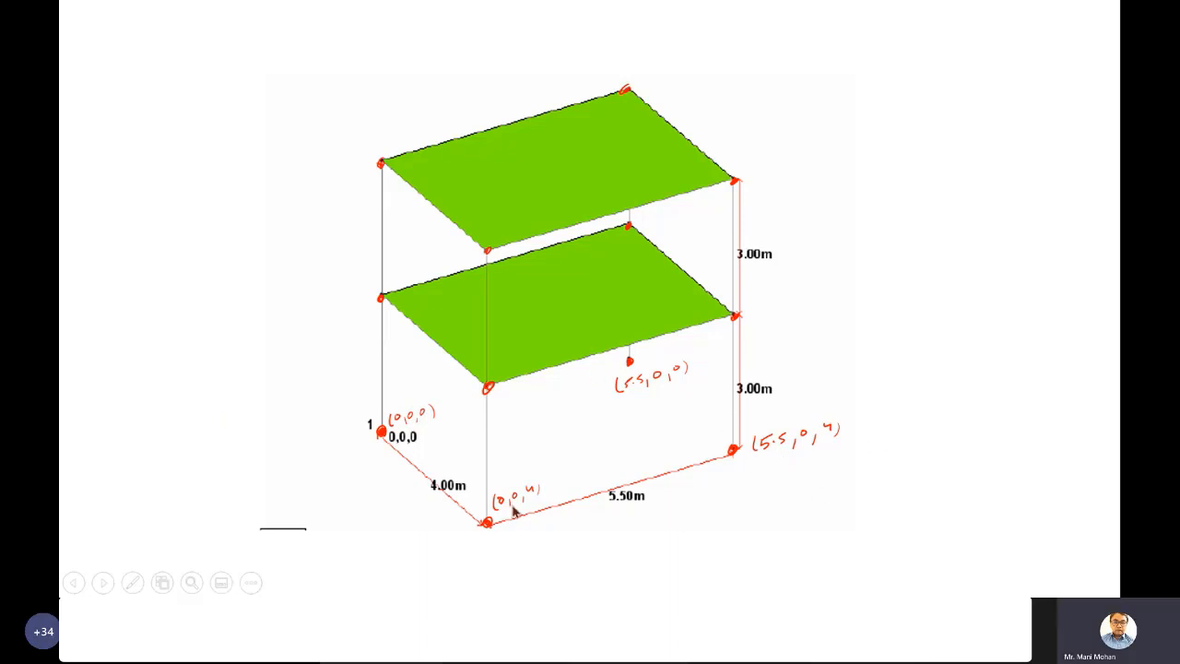
- Switch back to STAAD.Pro and create node 1 at coordinates 0, 0, 0 in the empty node table
{"action": "key", "text": "alt+Tab"}
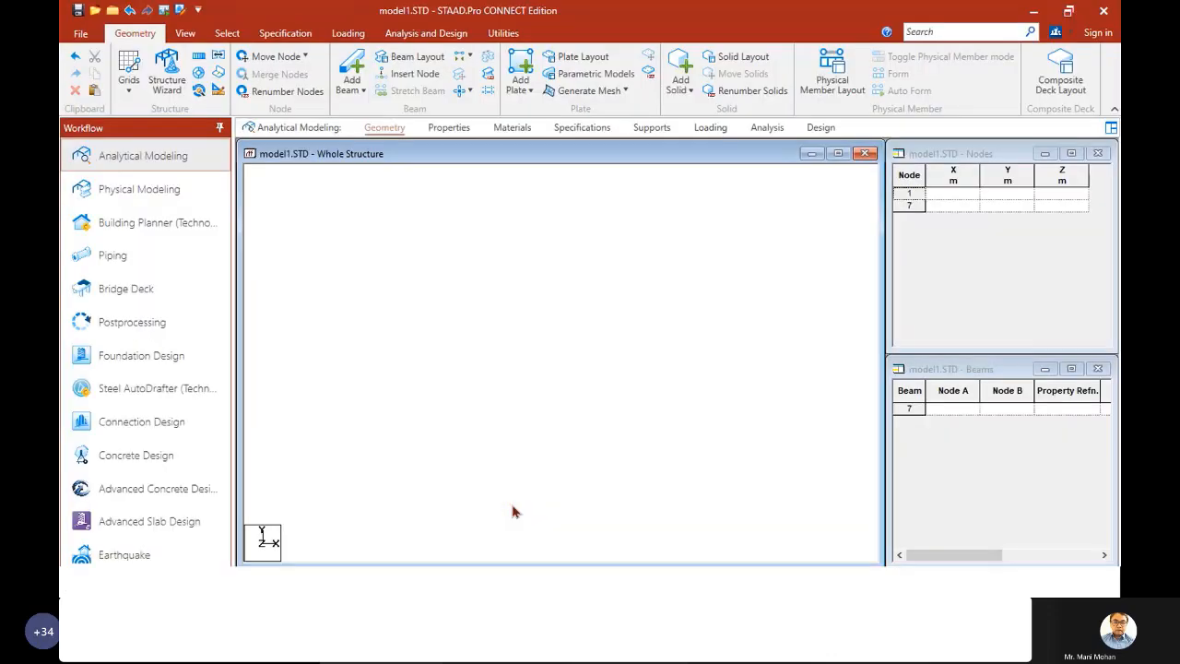
{"action": "left_click", "coordinate": [956, 192]}
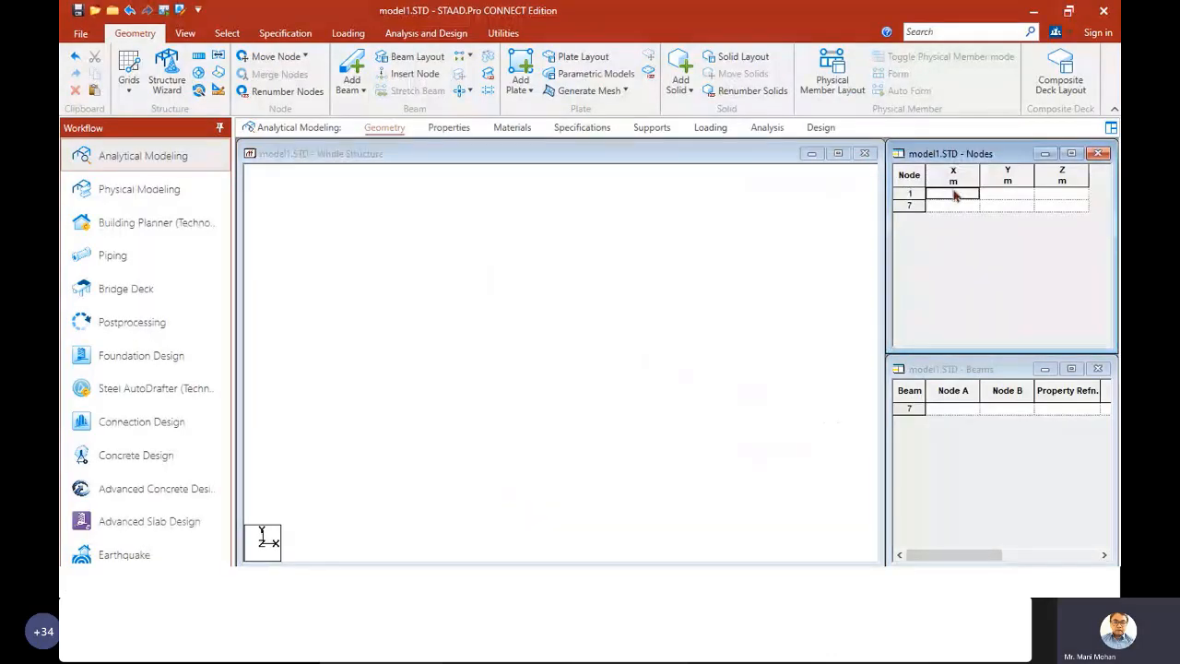
{"action": "type", "text": "0"}
{"action": "key", "text": "Tab"}
{"action": "left_click", "coordinate": [963, 207]}
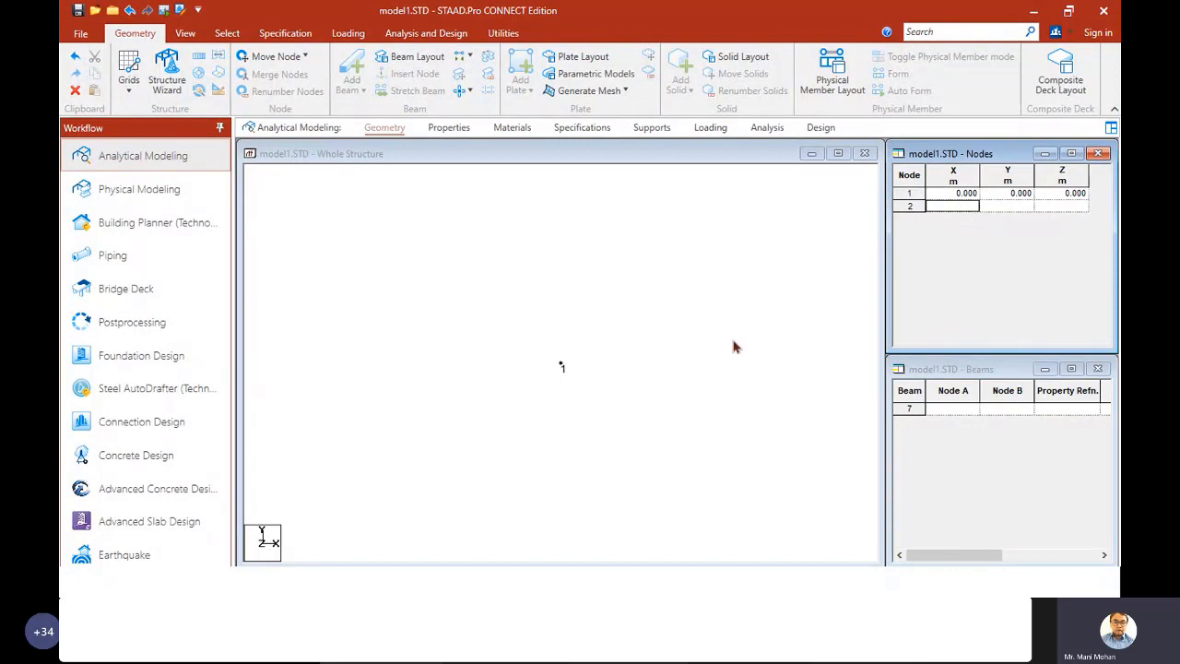
- Select node 1 and paste a copy of it moved 5.5 m in the X direction
{"action": "left_click", "coordinate": [227, 33]}
{"action": "left_click", "coordinate": [423, 351]}
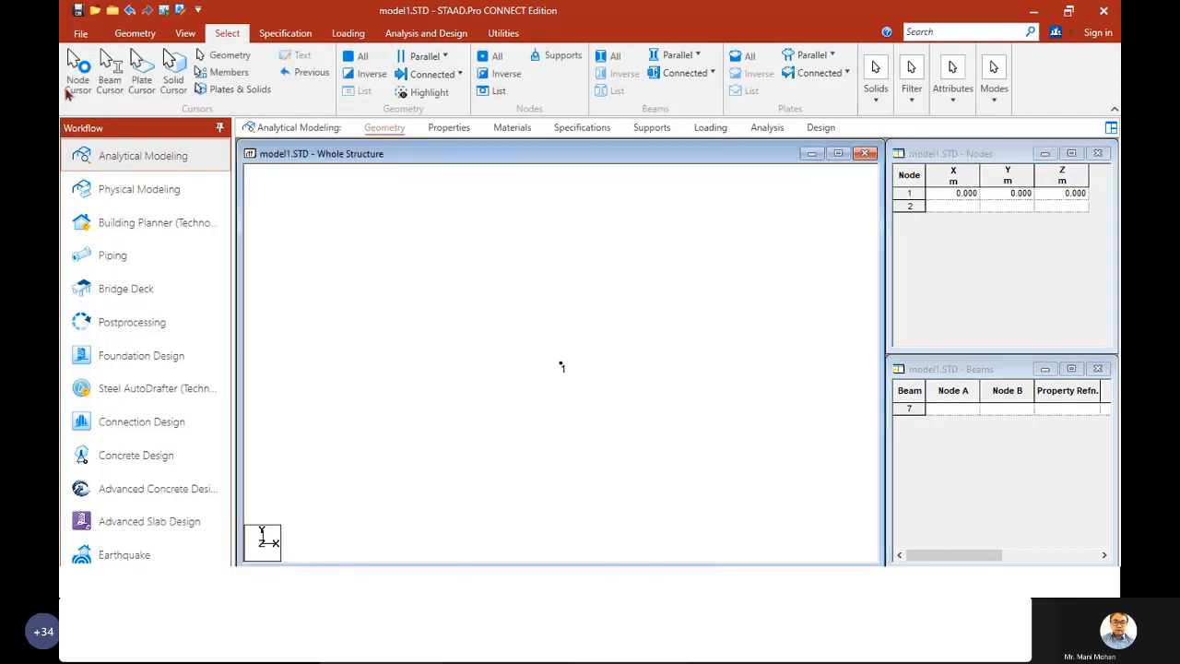
{"action": "left_click", "coordinate": [74, 78]}
{"action": "left_click_drag", "start_coordinate": [627, 313], "coordinate": [526, 430]}
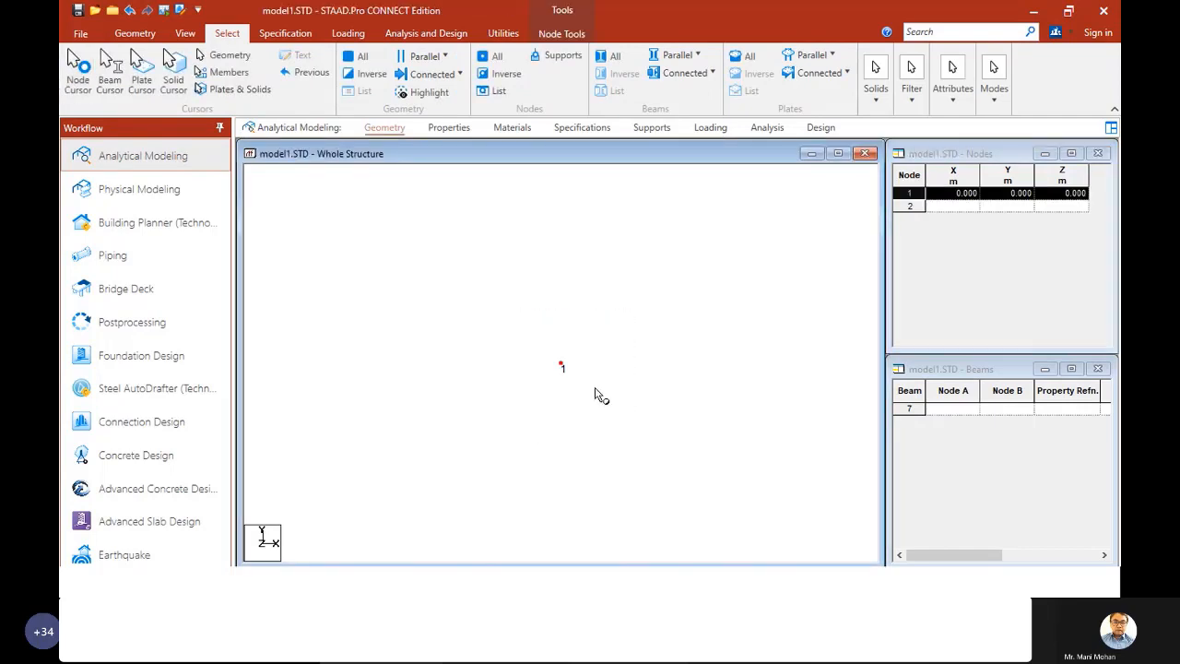
{"action": "key", "text": "ctrl+v"}
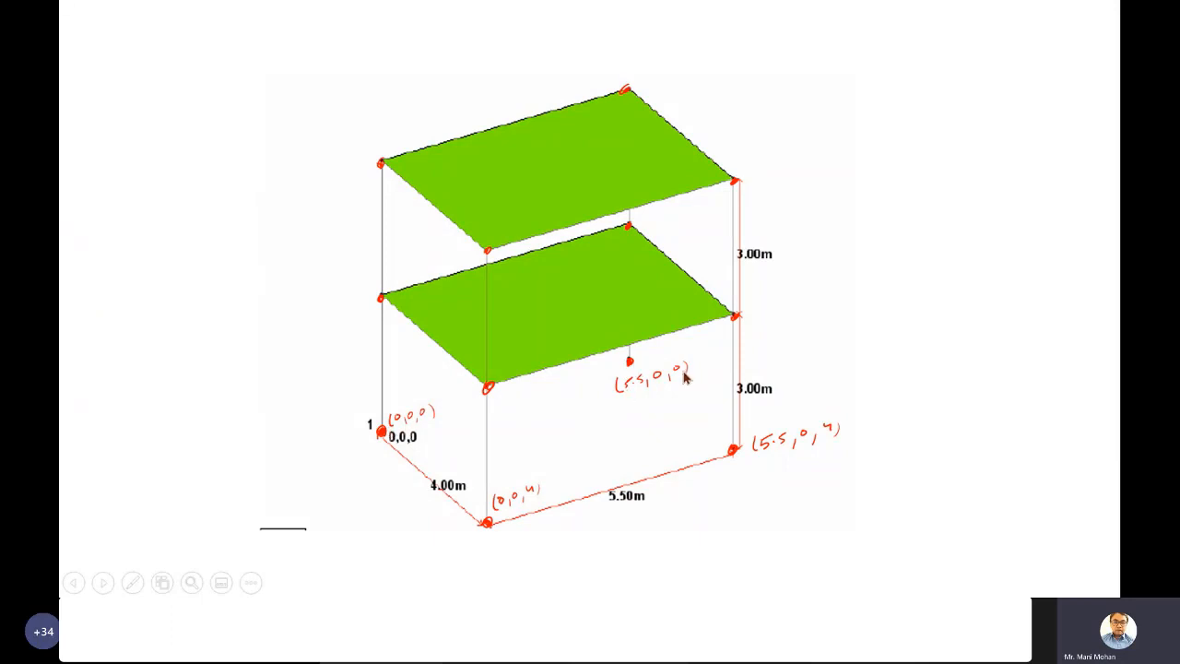
{"action": "key", "text": "alt+Tab"}
{"action": "left_click", "coordinate": [598, 400]}
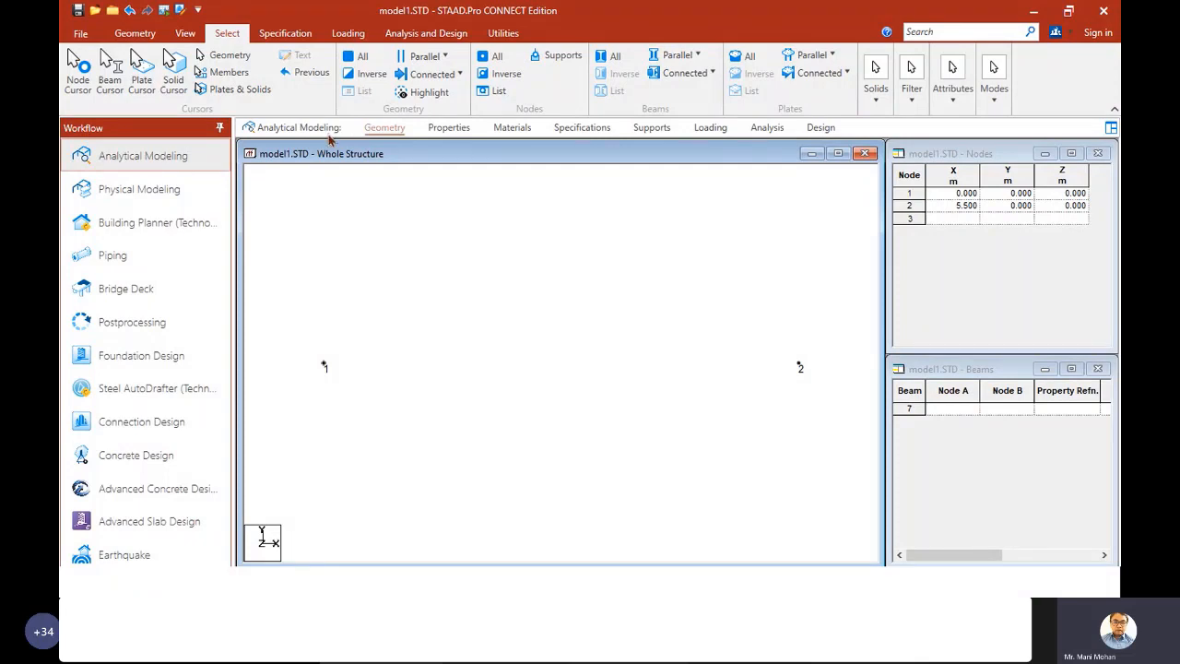
- Show the model in isometric view and paste copies of nodes 1 and 2 moved 4 m in the Z direction
{"action": "left_click", "coordinate": [187, 35]}
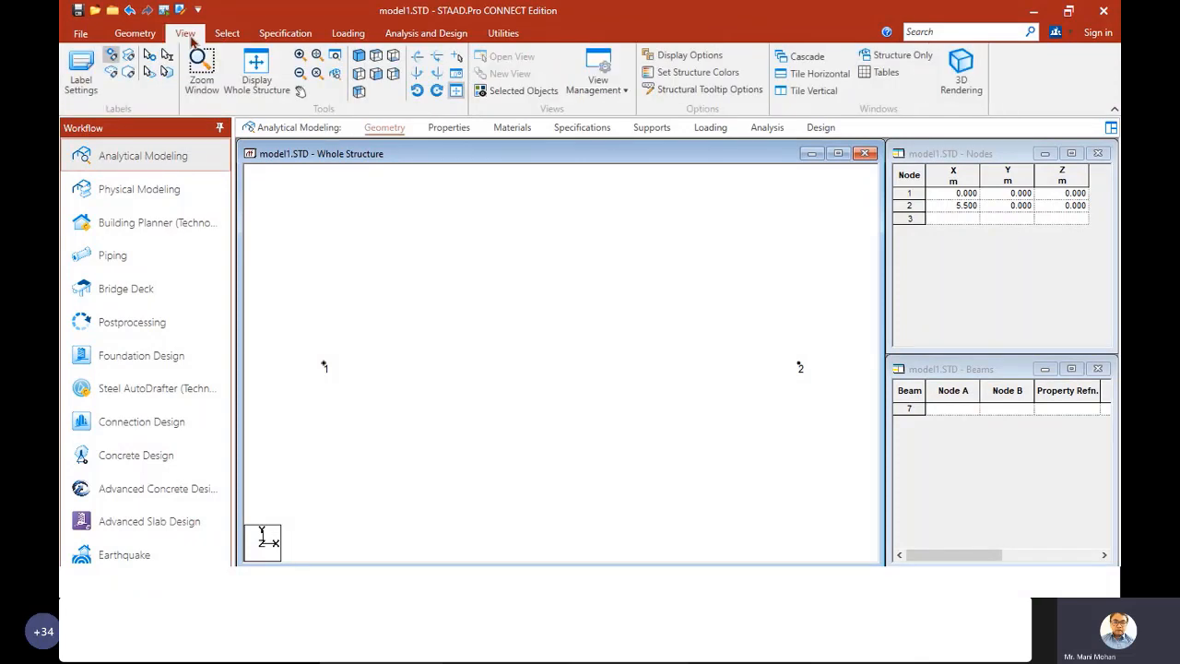
{"action": "left_click", "coordinate": [358, 56]}
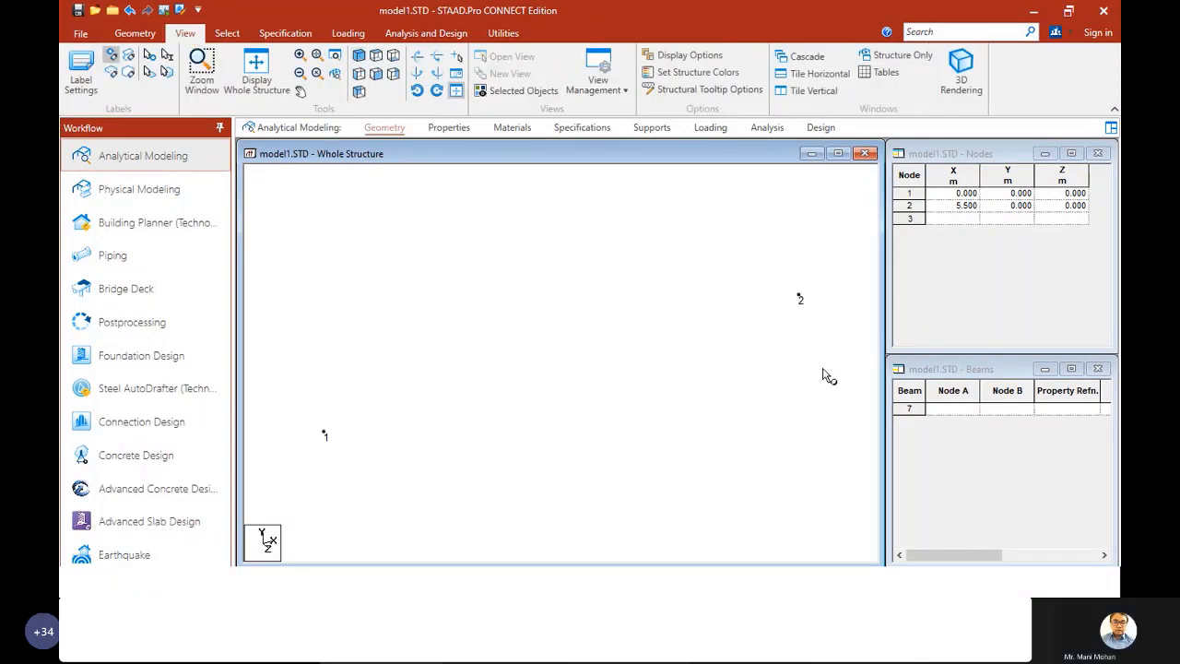
{"action": "left_click_drag", "start_coordinate": [823, 260], "coordinate": [301, 469]}
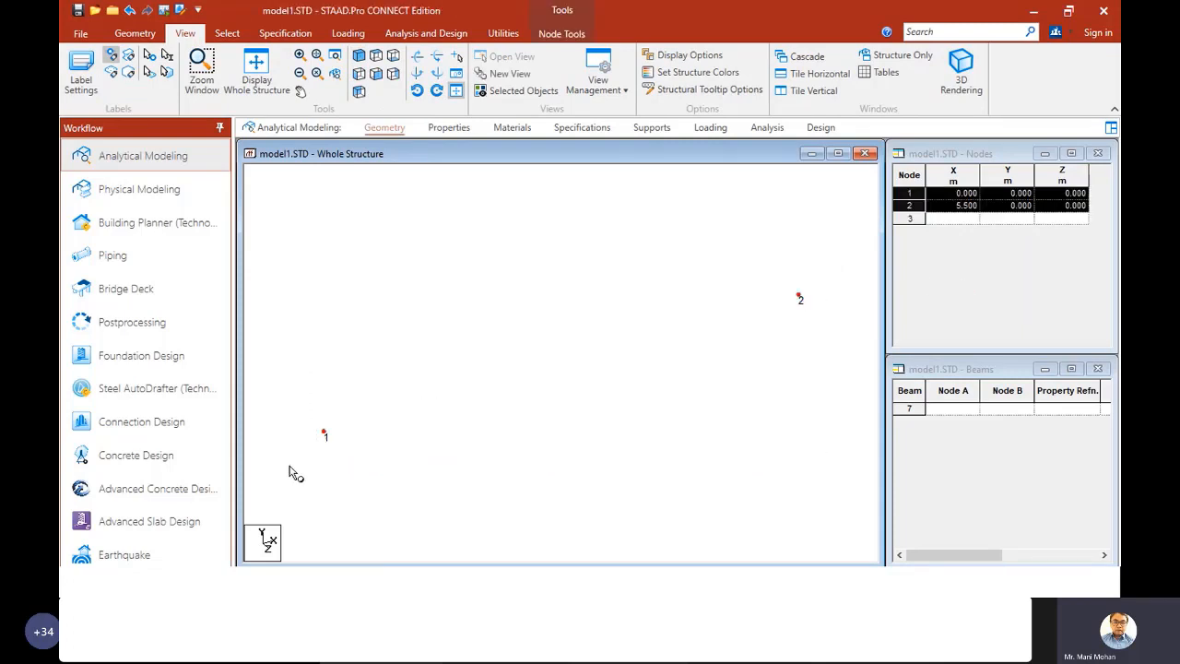
{"action": "key", "text": "alt+Tab"}
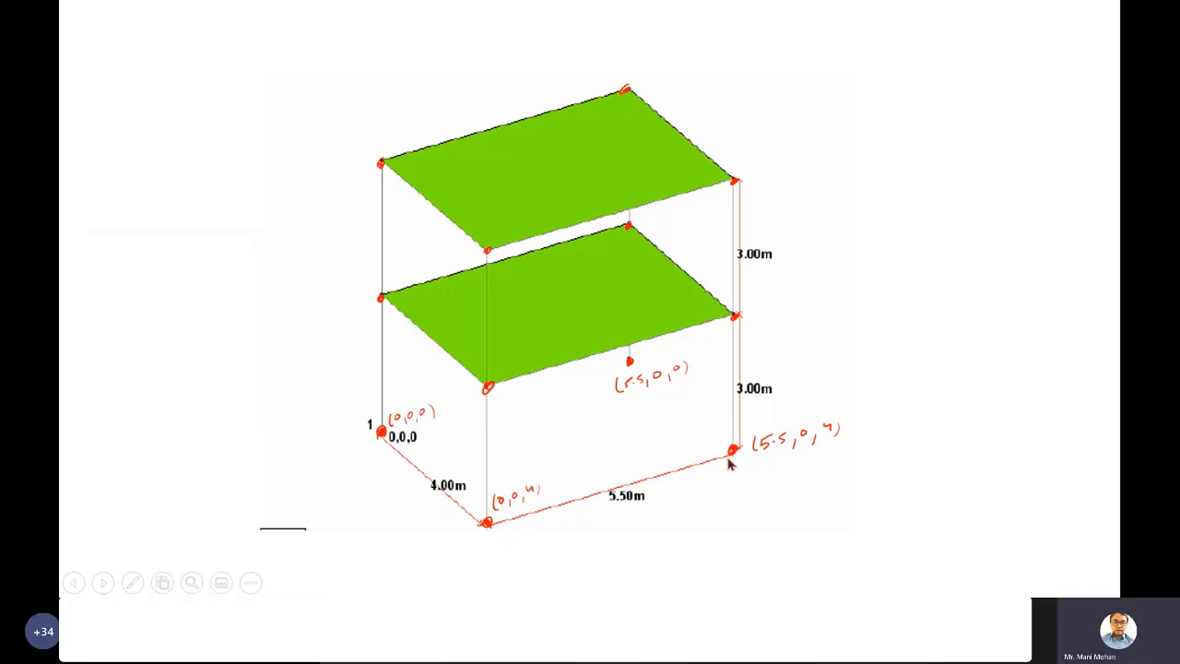
{"action": "key", "text": "alt+Tab"}
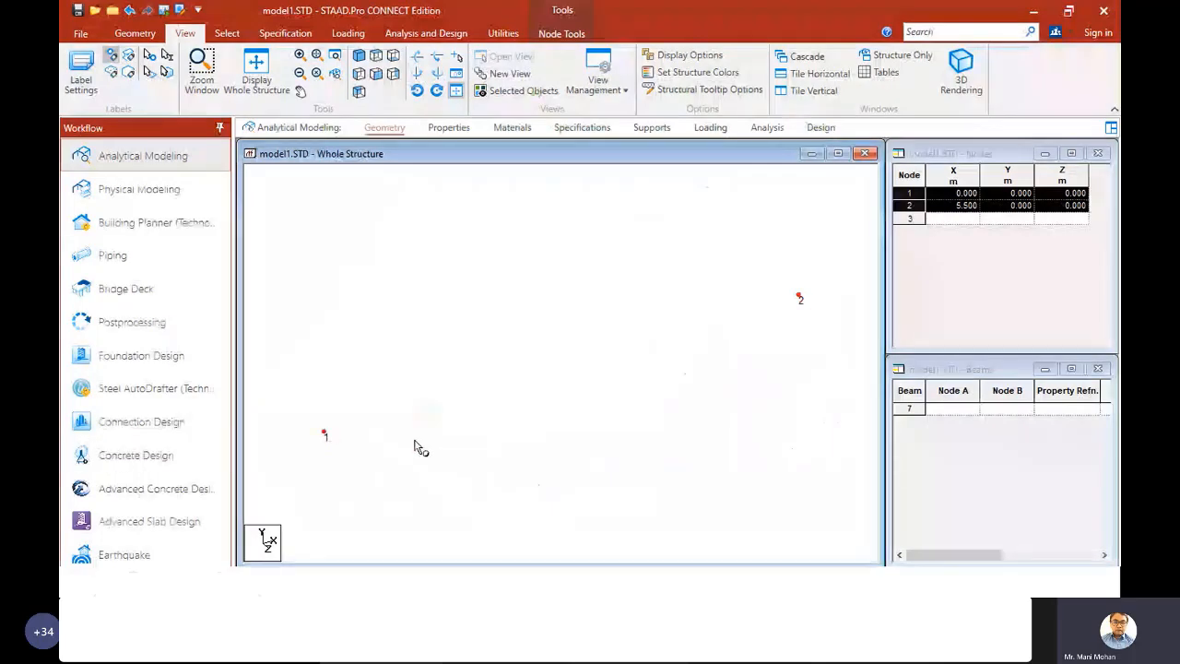
{"action": "key", "text": "ctrl+v"}
{"action": "double_click", "coordinate": [597, 413]}
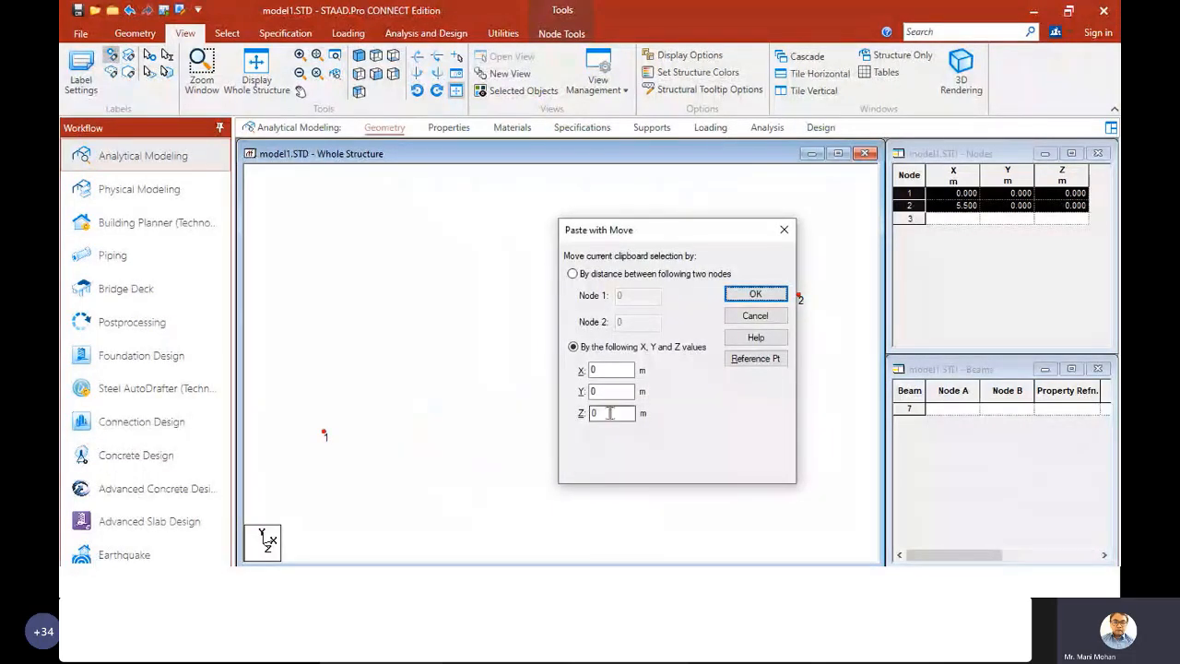
{"action": "type", "text": "5.4"}
{"action": "key", "text": "alt+Tab"}
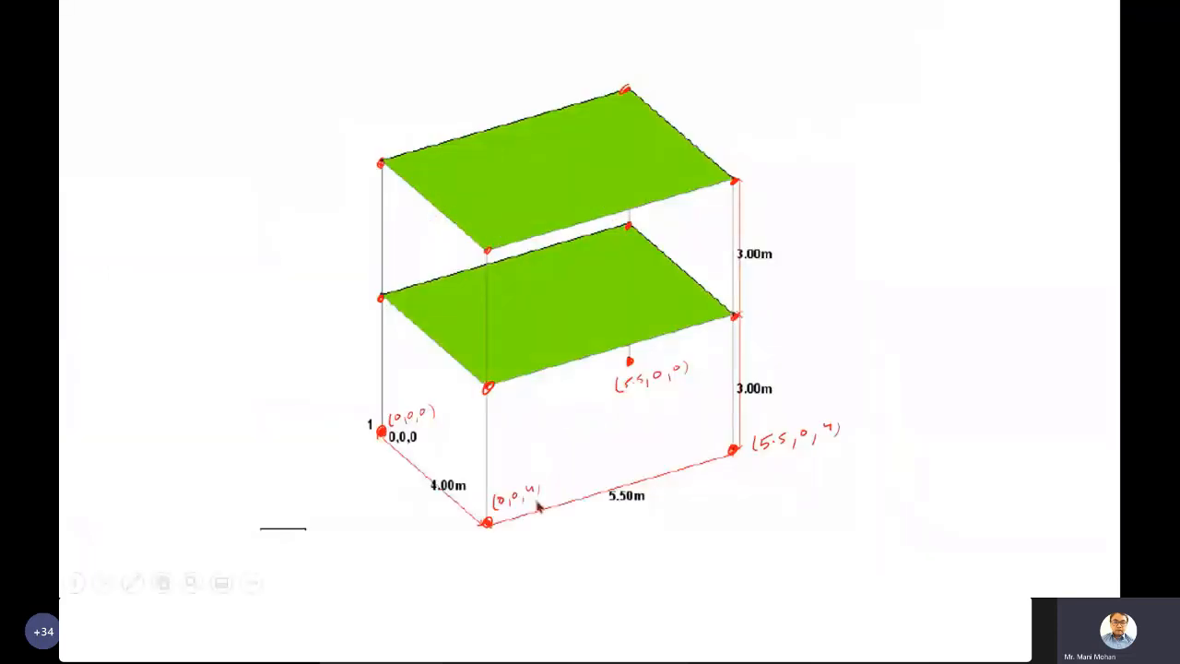
{"action": "key", "text": "alt+Tab"}
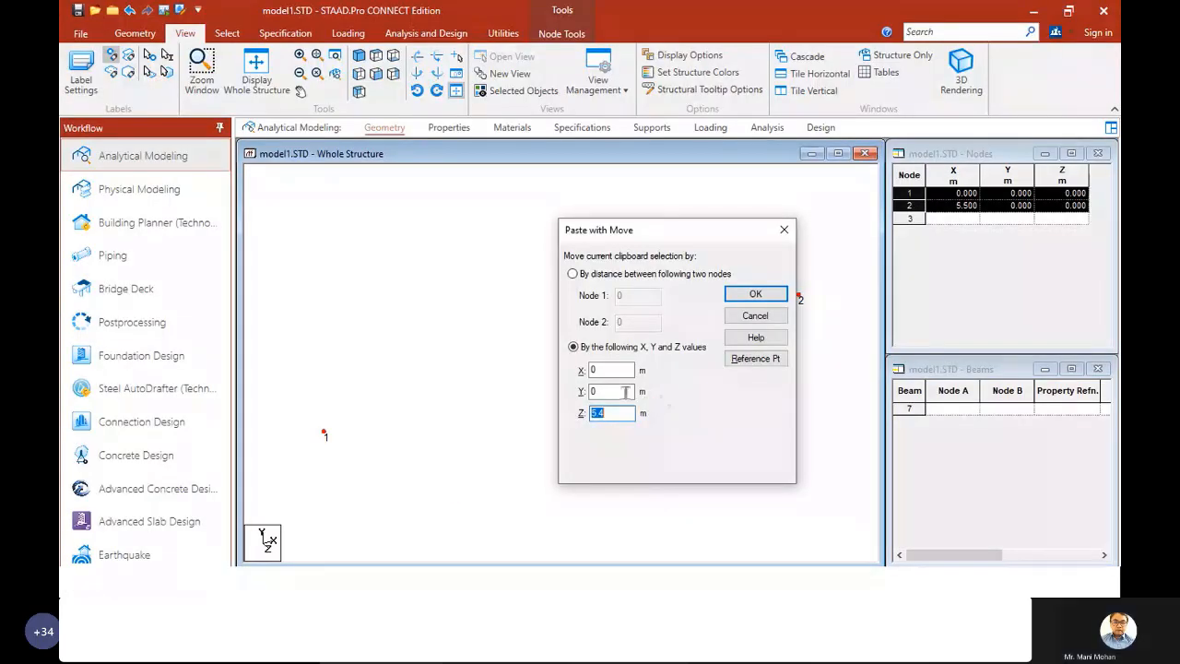
{"action": "left_click_drag", "start_coordinate": [615, 413], "coordinate": [579, 422]}
{"action": "type", "text": "4"}
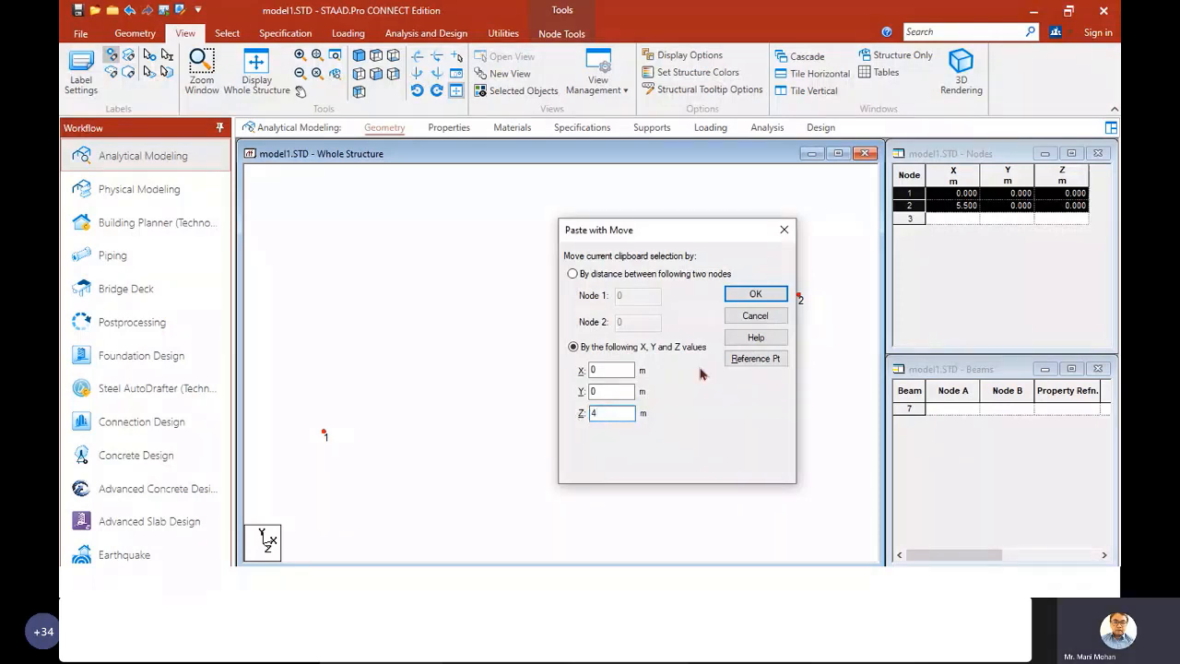
{"action": "left_click", "coordinate": [756, 294]}
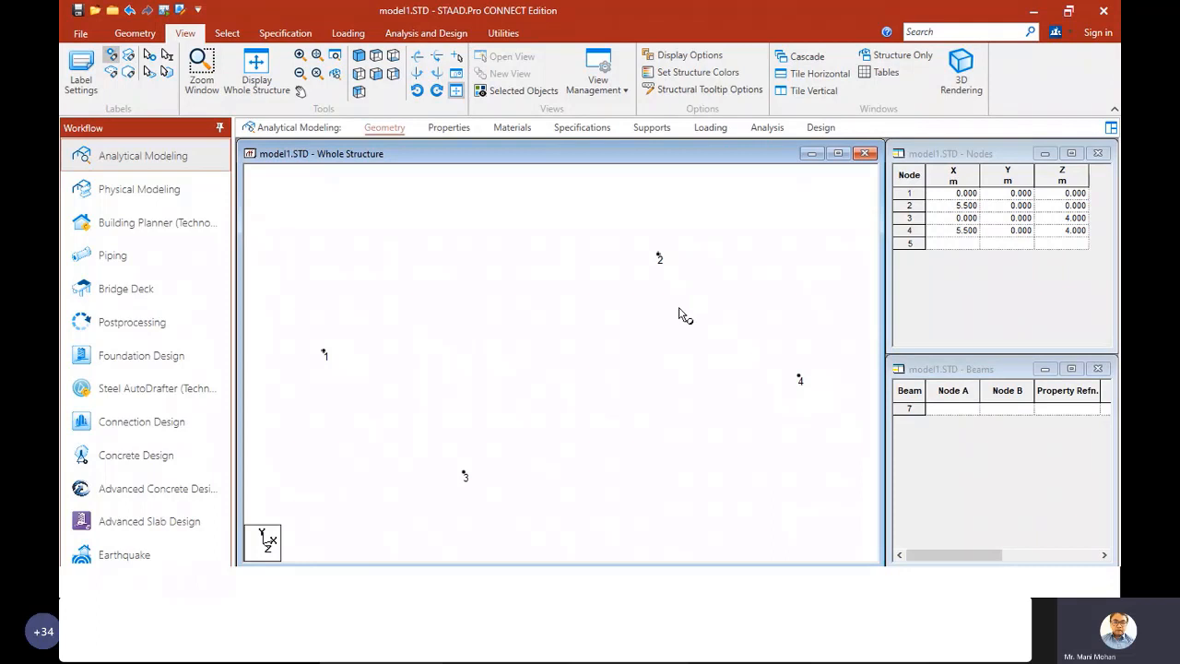
- Select all four base nodes and paste copies of them moved 3 m in the Y direction for the first storey
{"action": "left_click_drag", "start_coordinate": [852, 197], "coordinate": [294, 546]}
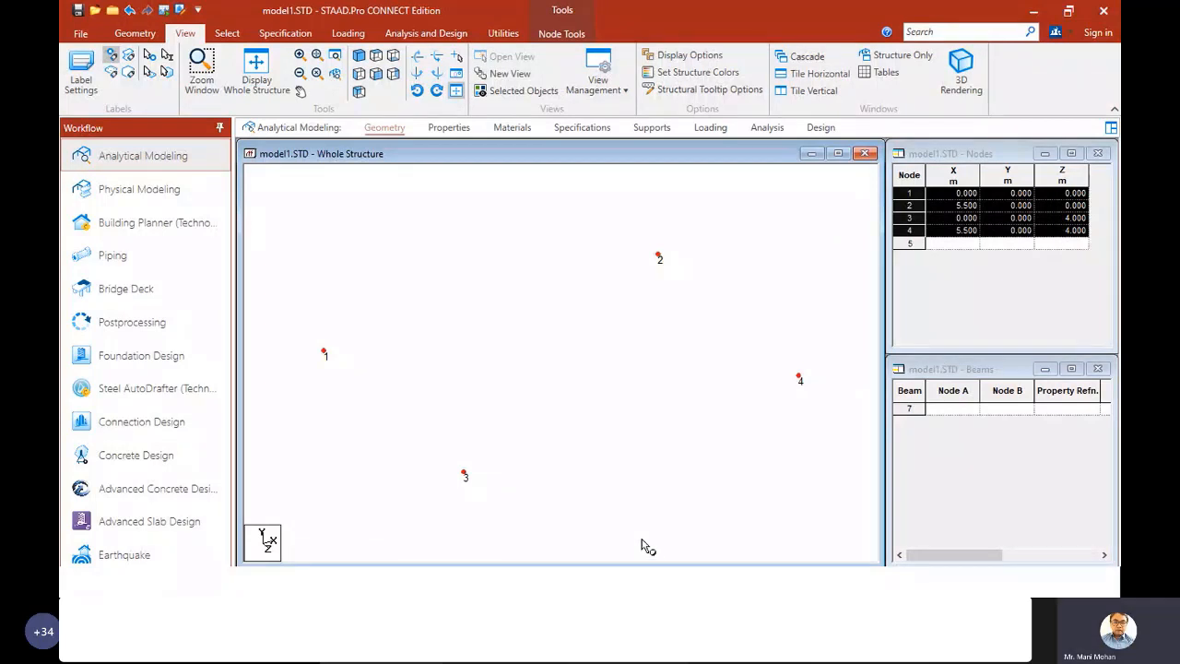
{"action": "key", "text": "alt+Tab"}
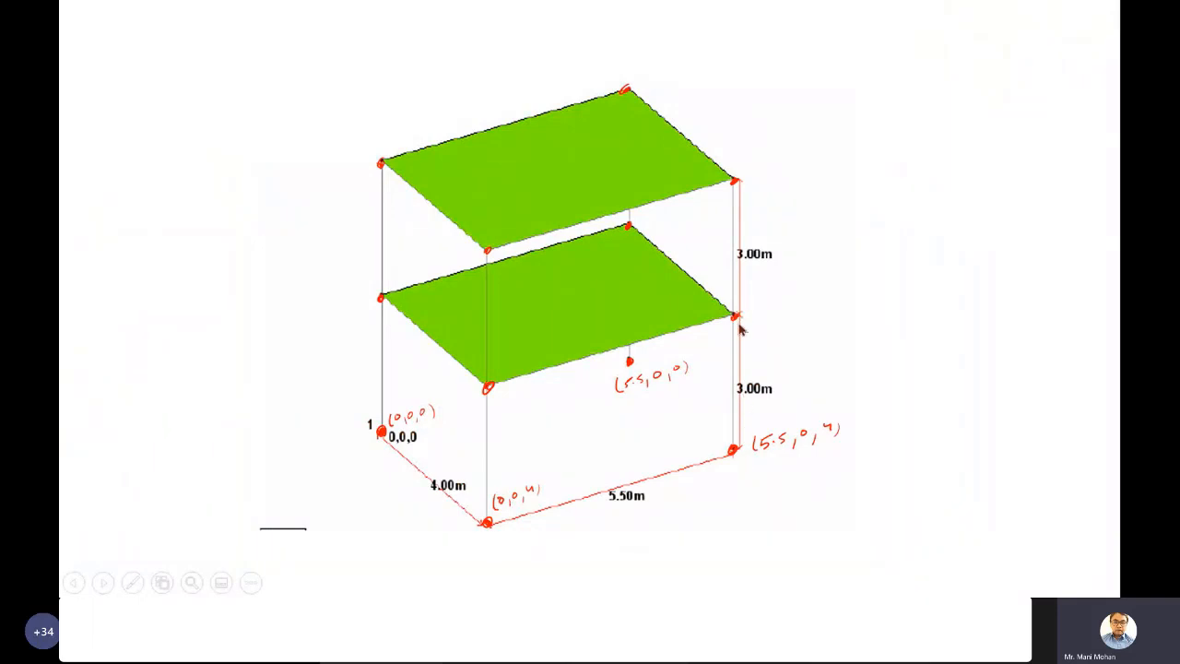
{"action": "key", "text": "alt+Tab"}
{"action": "key", "text": "ctrl+v"}
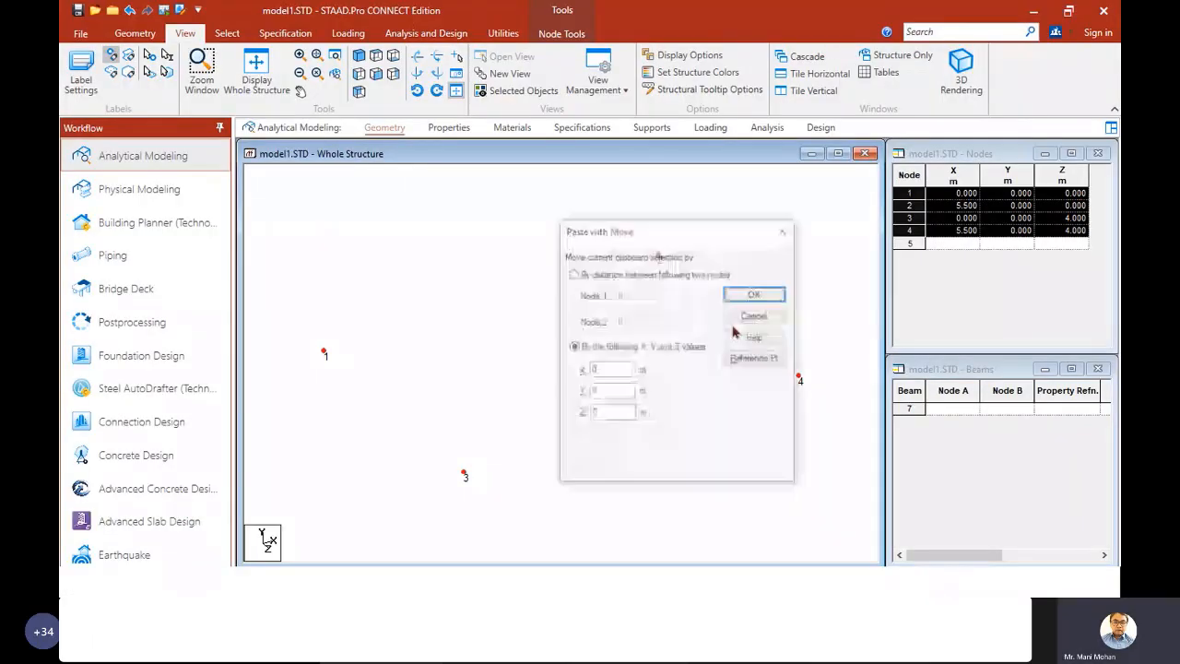
{"action": "left_click_drag", "start_coordinate": [607, 392], "coordinate": [557, 392]}
{"action": "type", "text": "3"}
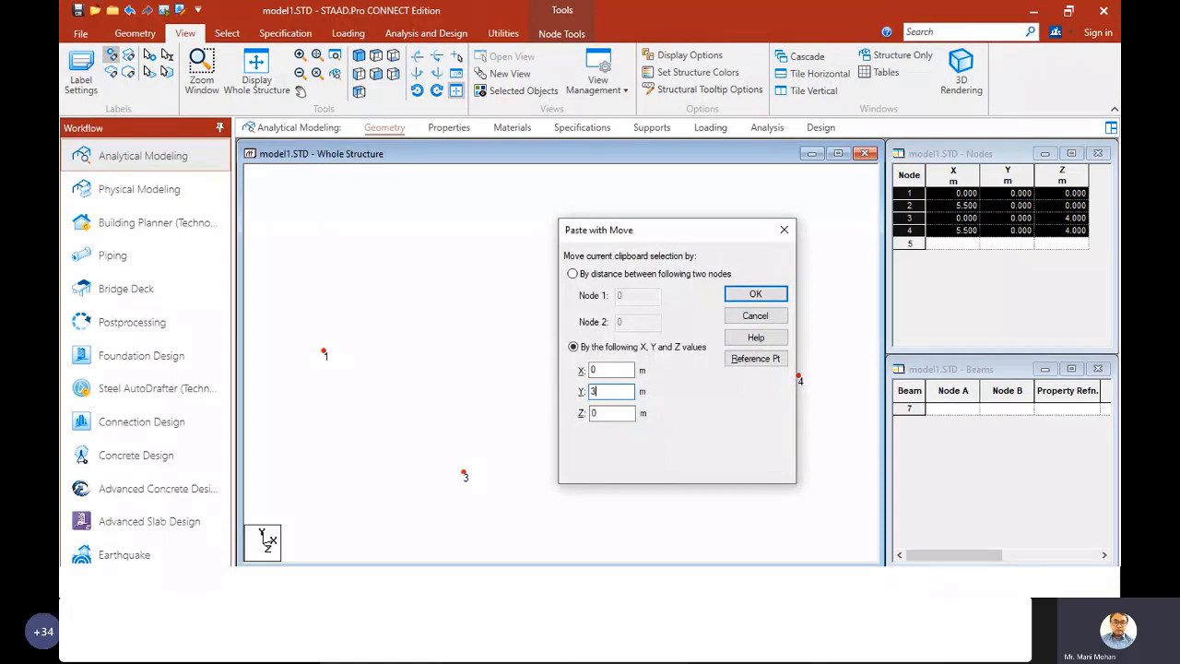
{"action": "left_click", "coordinate": [765, 294]}
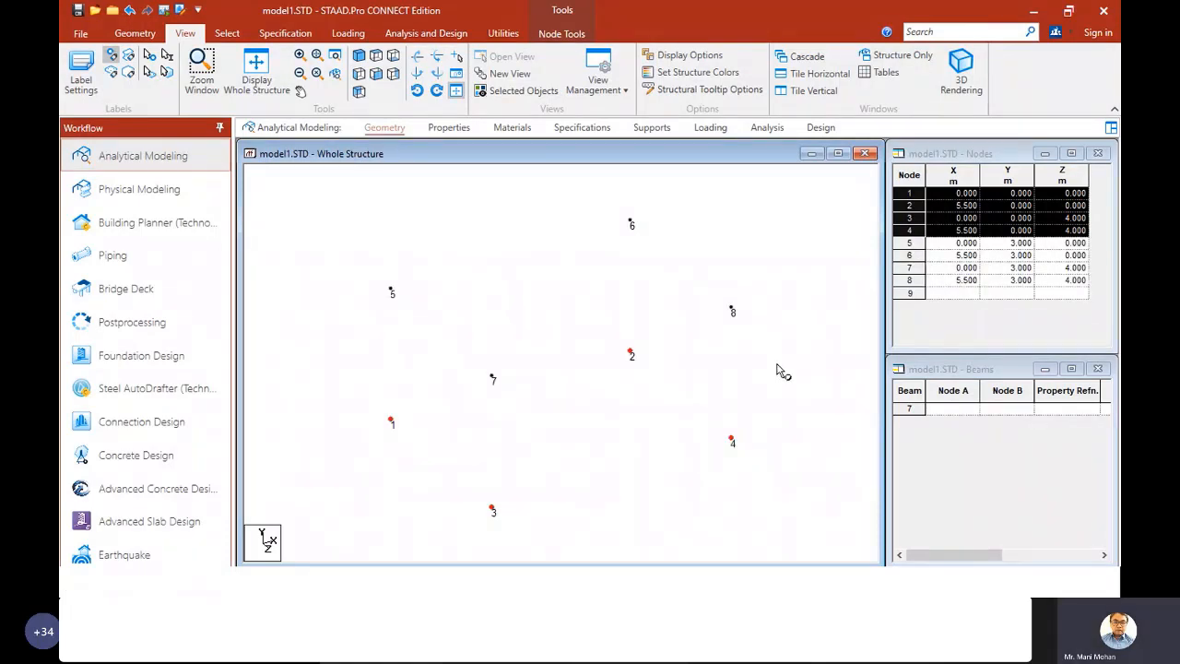
- Reselect only base nodes 1 to 4 and paste copies moved 6 m in the Y direction for the second storey
{"action": "key", "text": "alt+Tab"}
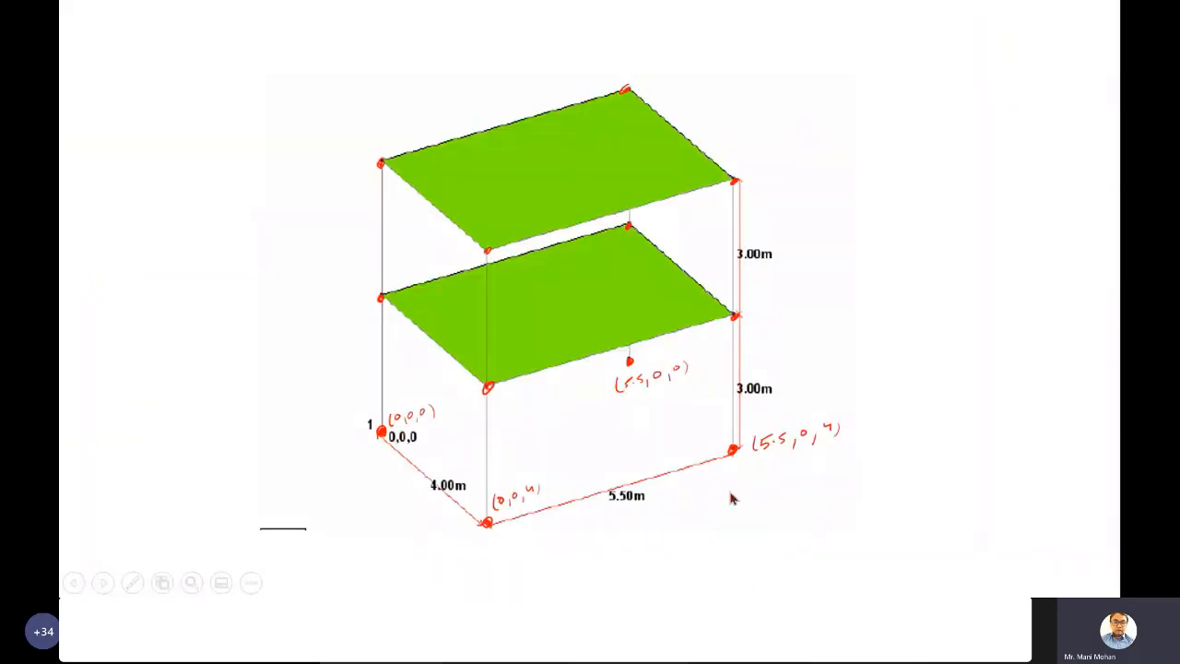
{"action": "key", "text": "alt+Tab"}
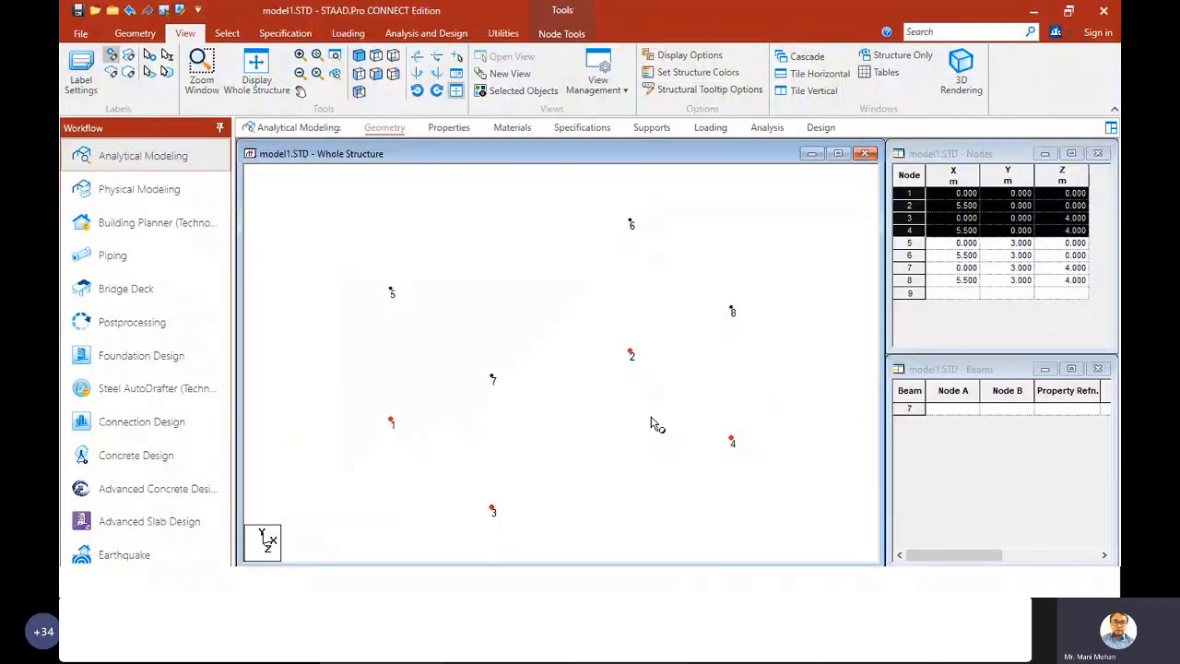
{"action": "left_click", "coordinate": [659, 471]}
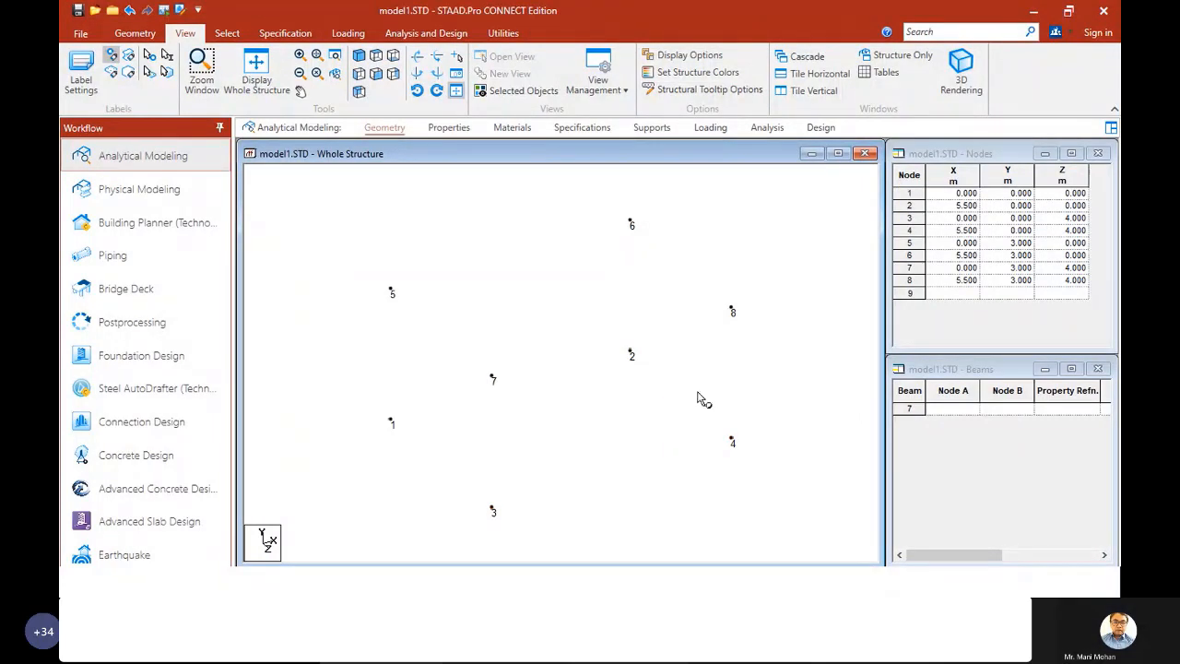
{"action": "left_click", "coordinate": [626, 370]}
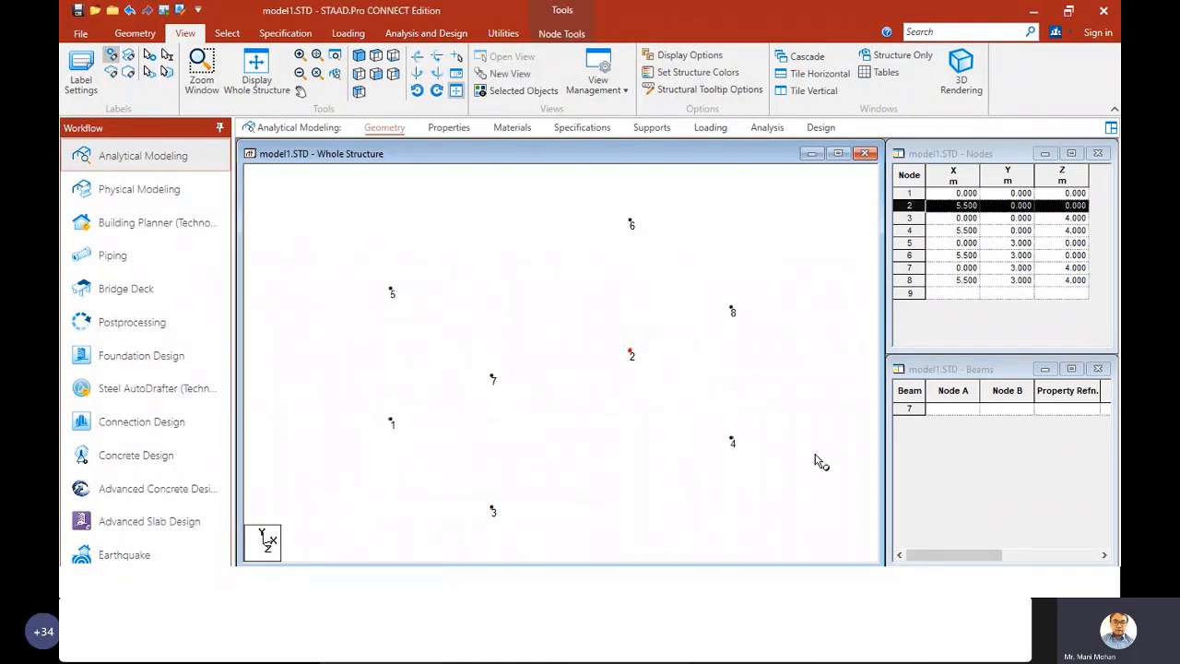
{"action": "left_click_drag", "start_coordinate": [768, 423], "coordinate": [474, 528]}
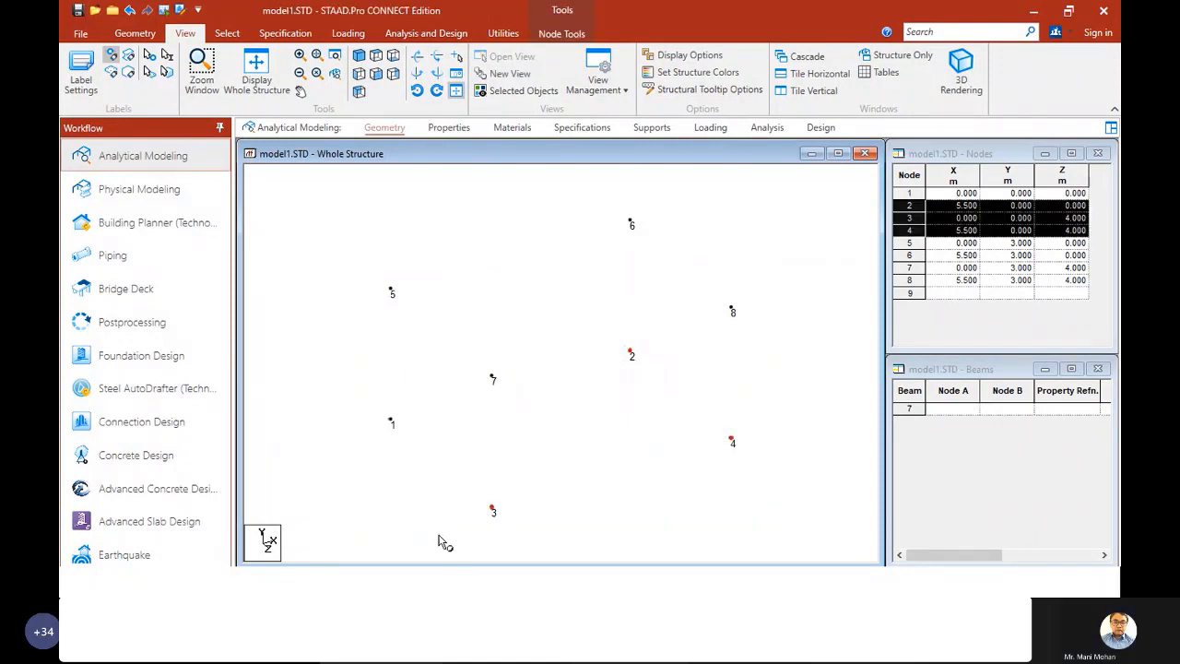
{"action": "left_click", "coordinate": [391, 423], "text": "ctrl"}
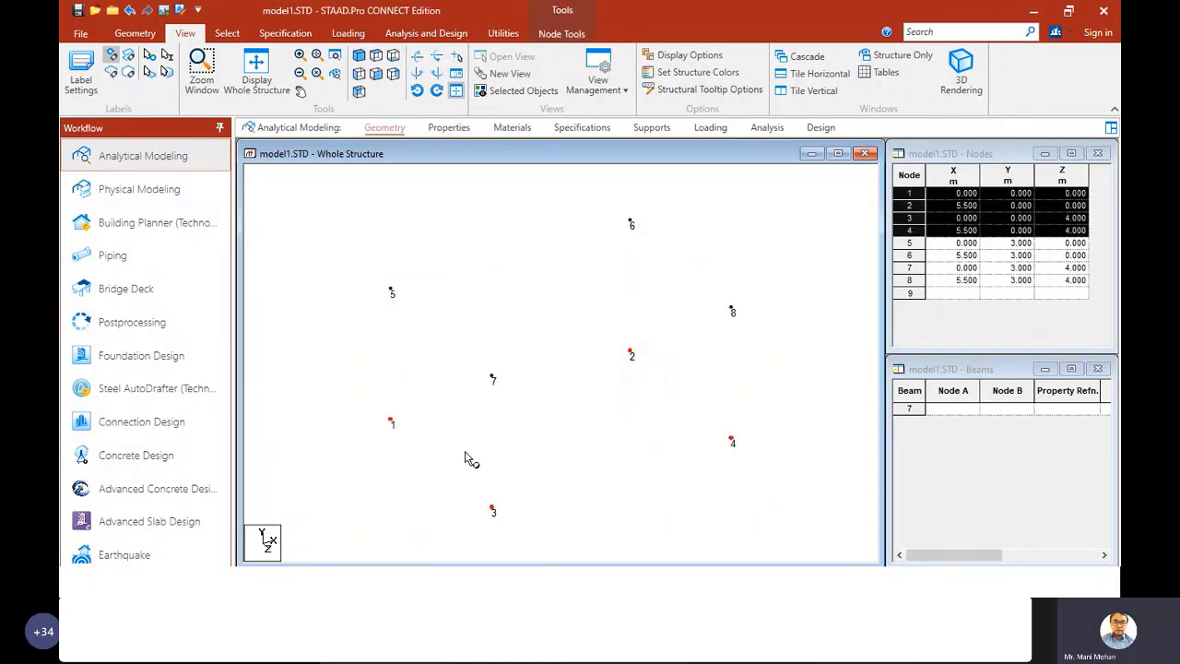
{"action": "key", "text": "ctrl+v"}
{"action": "double_click", "coordinate": [611, 391]}
{"action": "type", "text": "6"}
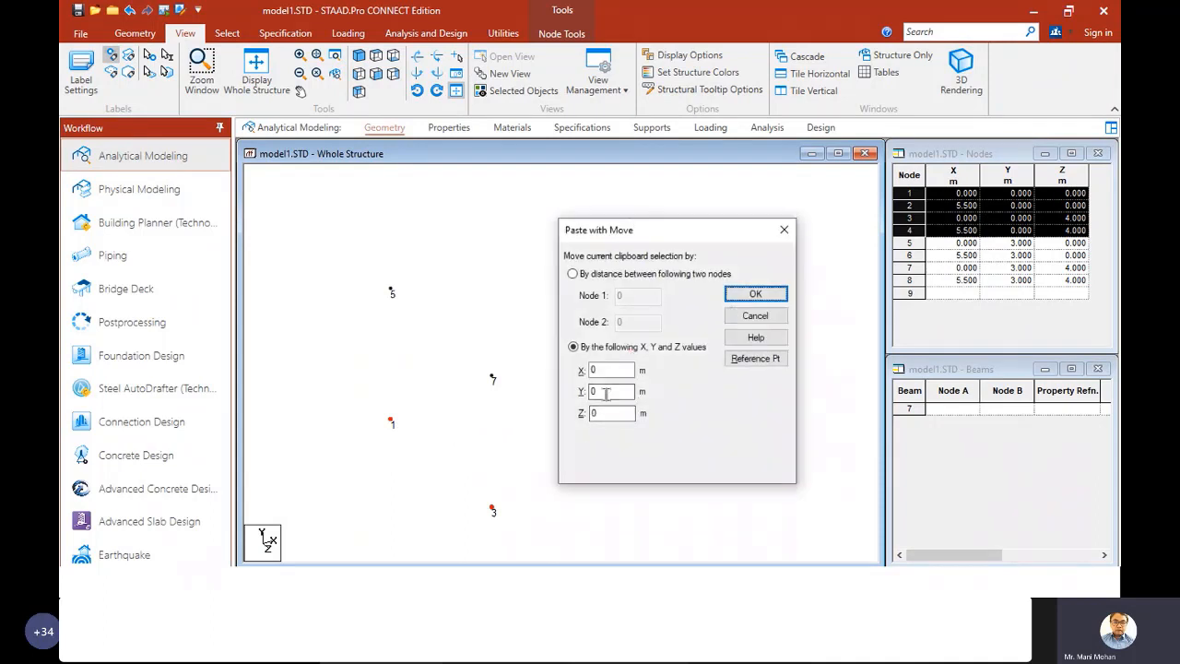
{"action": "left_click", "coordinate": [756, 293]}
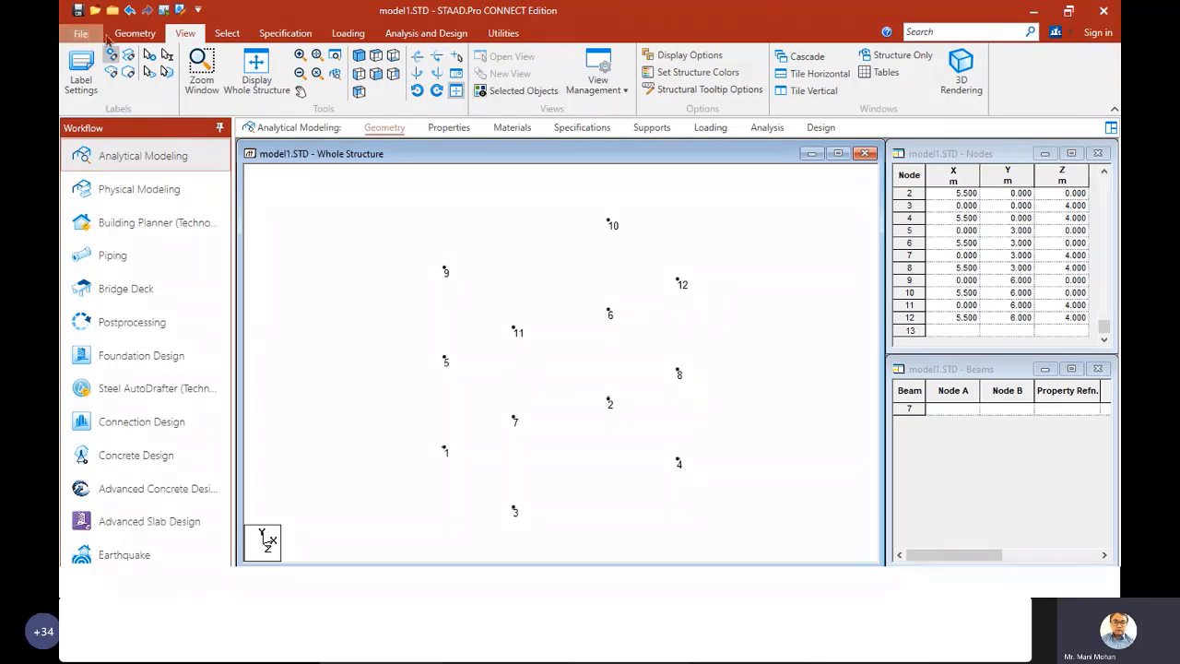
- Draw column beams through nodes 1, 5 and 9, and through nodes 3, 7 and 11
{"action": "left_click", "coordinate": [135, 33]}
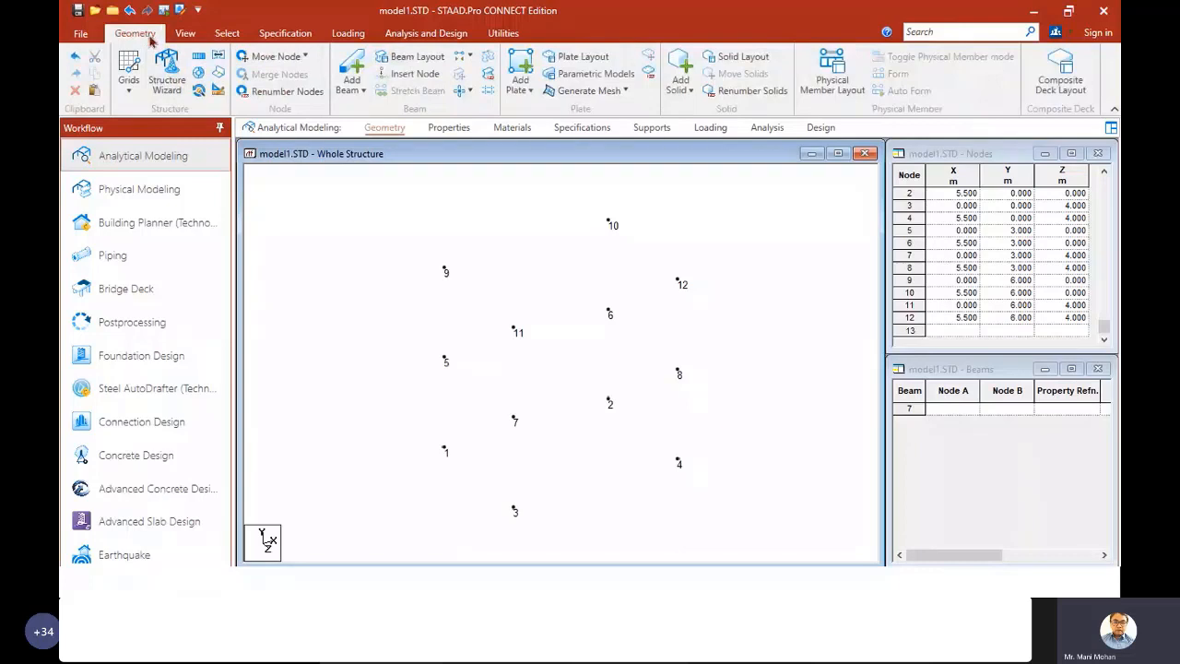
{"action": "left_click", "coordinate": [352, 73]}
{"action": "left_click", "coordinate": [446, 451]}
{"action": "left_click", "coordinate": [446, 361]}
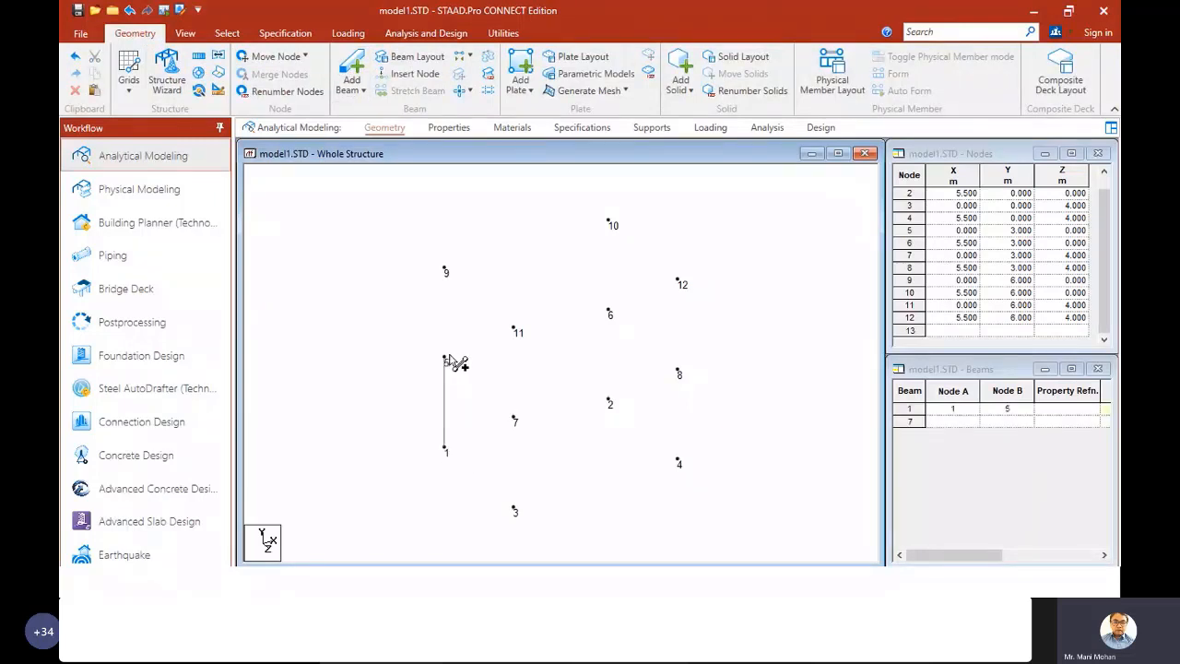
{"action": "left_click", "coordinate": [445, 270]}
{"action": "left_click", "coordinate": [515, 509]}
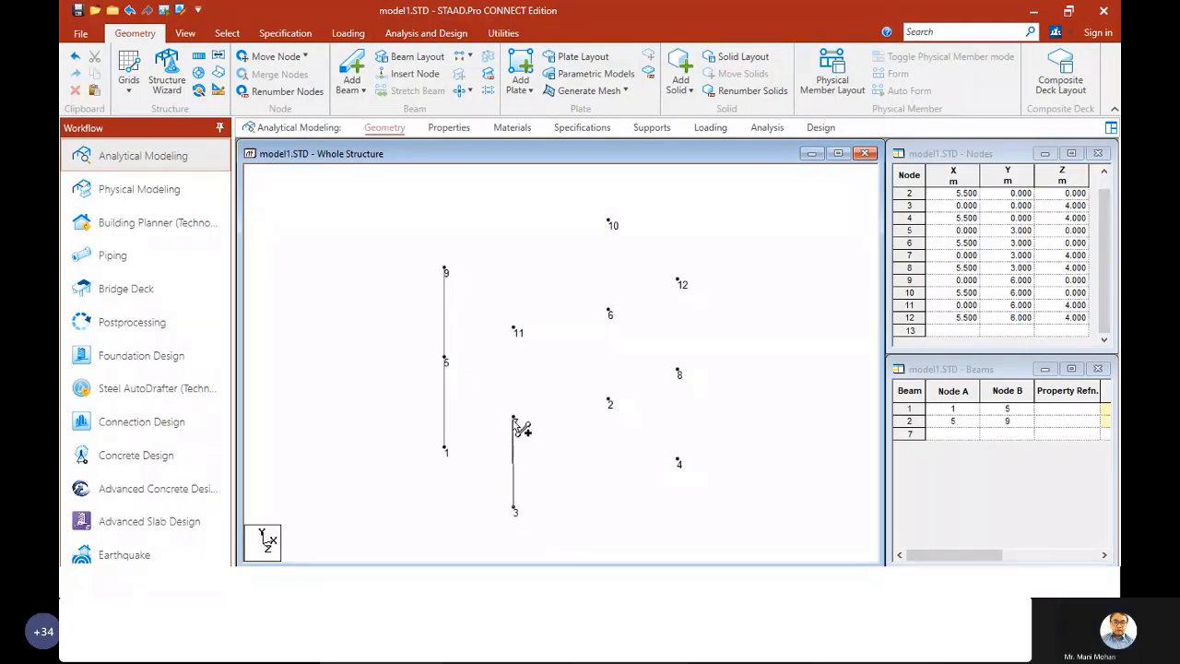
{"action": "left_click", "coordinate": [514, 418]}
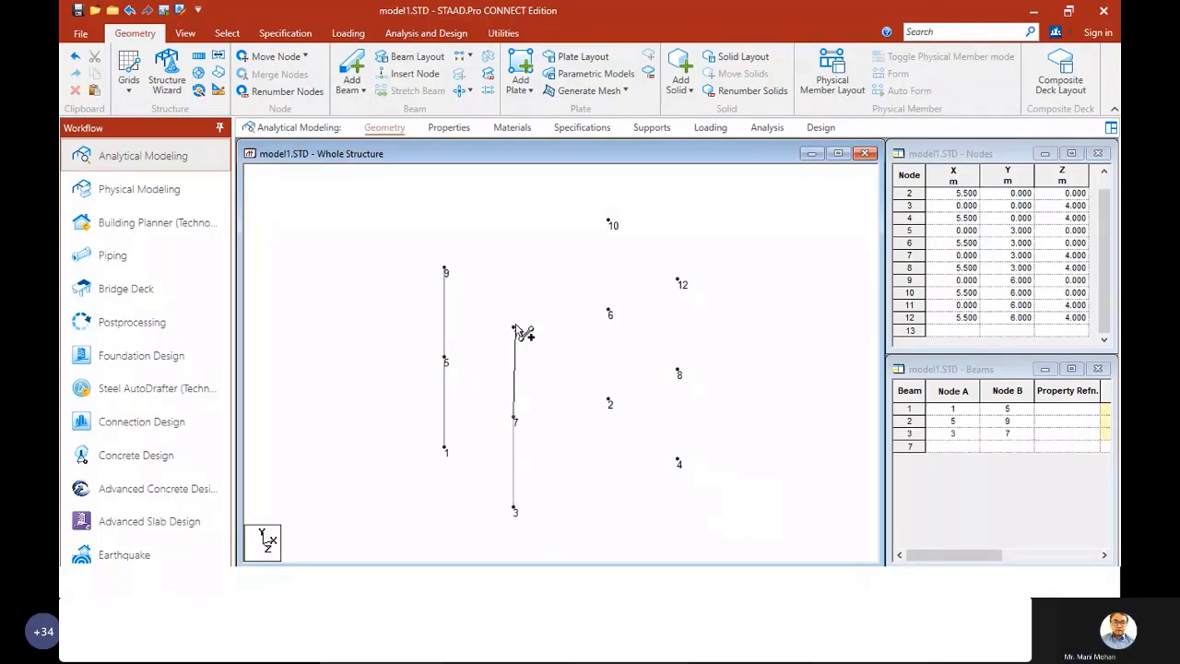
{"action": "left_click", "coordinate": [515, 329]}
- Draw column beams through nodes 2, 6 and 10, and through nodes 4, 8 and 12
{"action": "left_click", "coordinate": [609, 403]}
{"action": "left_click", "coordinate": [609, 312]}
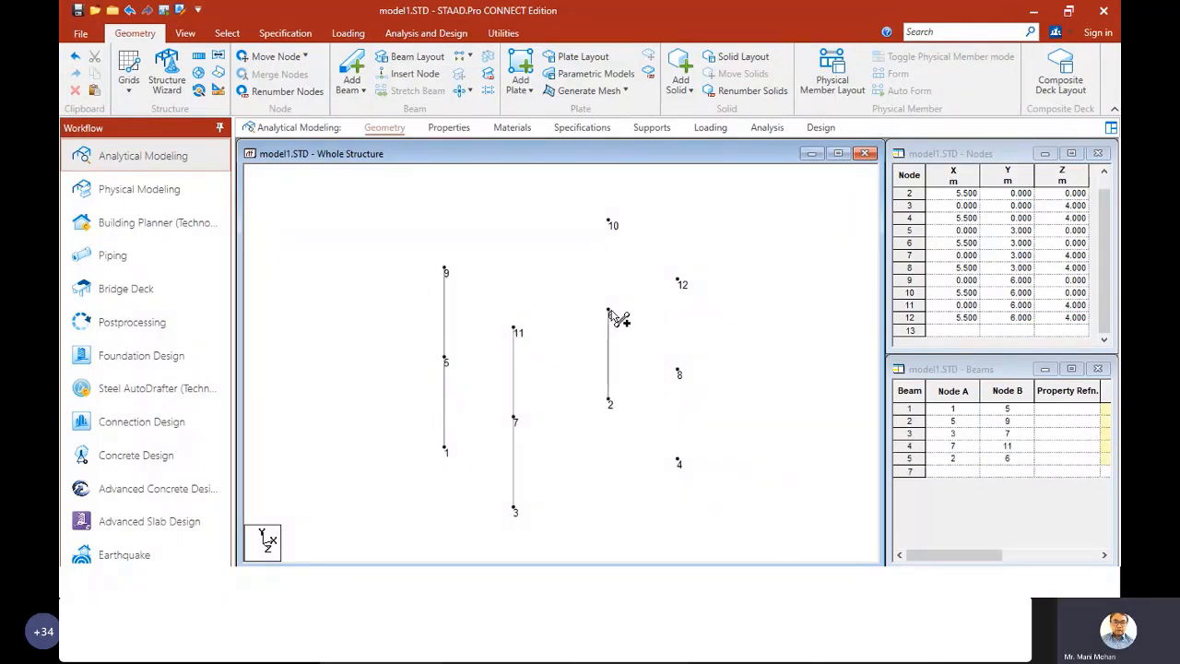
{"action": "left_click", "coordinate": [608, 222]}
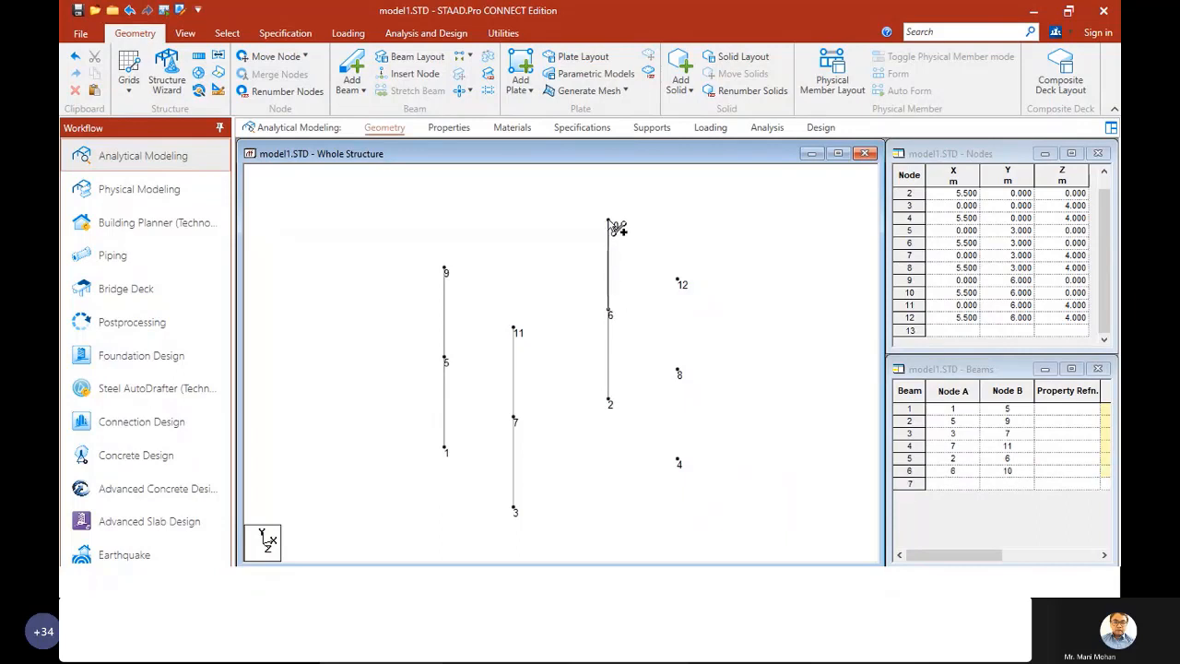
{"action": "left_click", "coordinate": [677, 461]}
{"action": "left_click", "coordinate": [679, 372]}
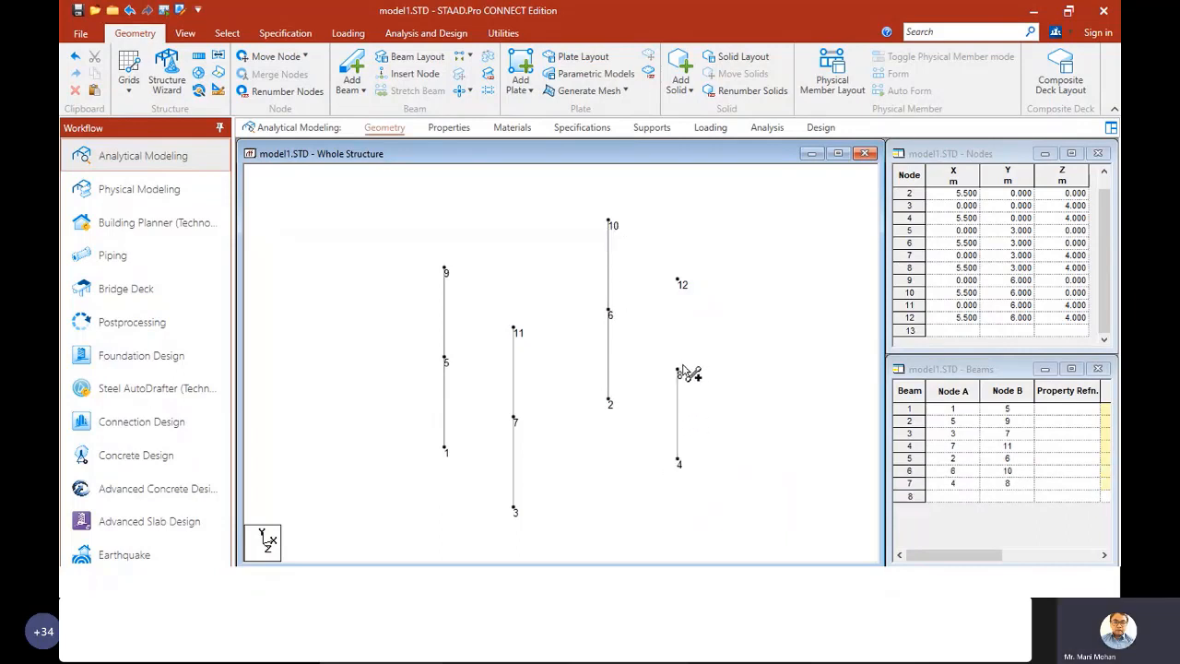
{"action": "left_click", "coordinate": [679, 279]}
- Draw the top-level beams between nodes 9-10, 9-11, 11-12 and 10-12
{"action": "left_click", "coordinate": [445, 270]}
{"action": "left_click", "coordinate": [609, 222]}
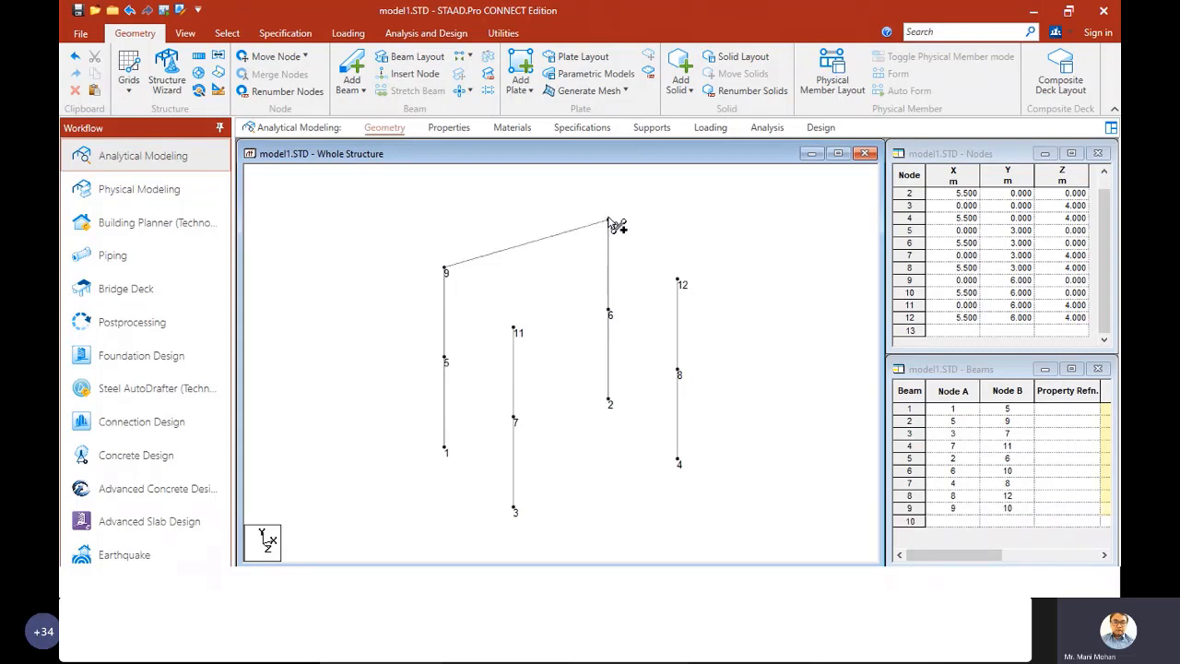
{"action": "left_click", "coordinate": [445, 269]}
{"action": "left_click", "coordinate": [514, 328]}
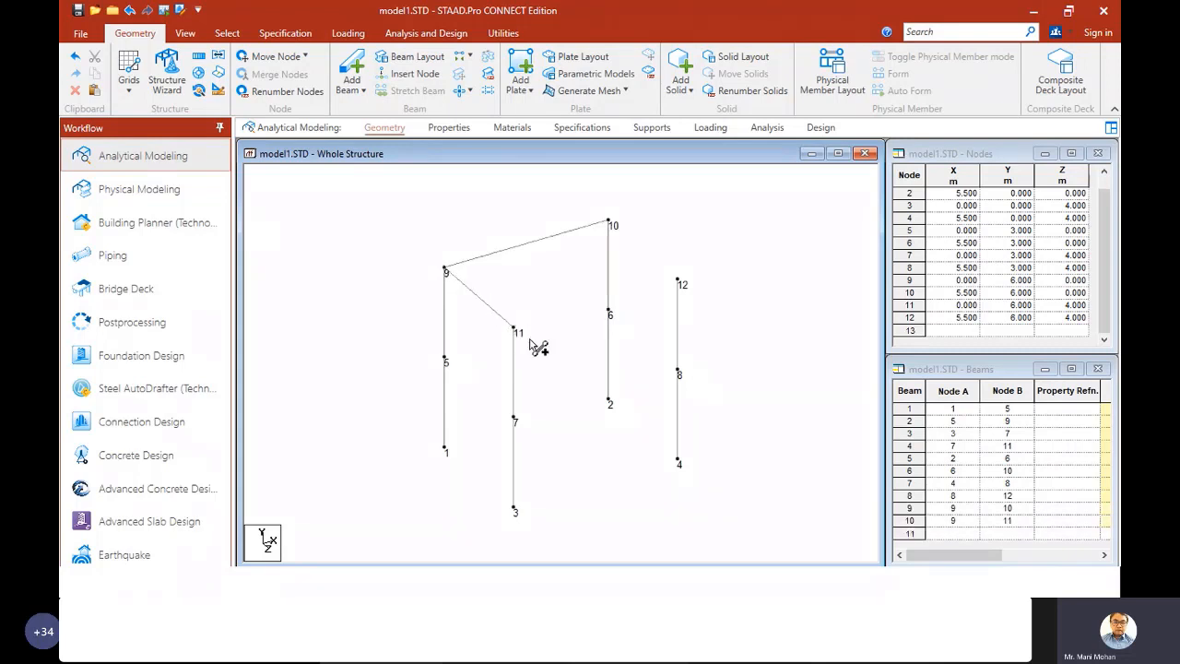
{"action": "left_click", "coordinate": [678, 280]}
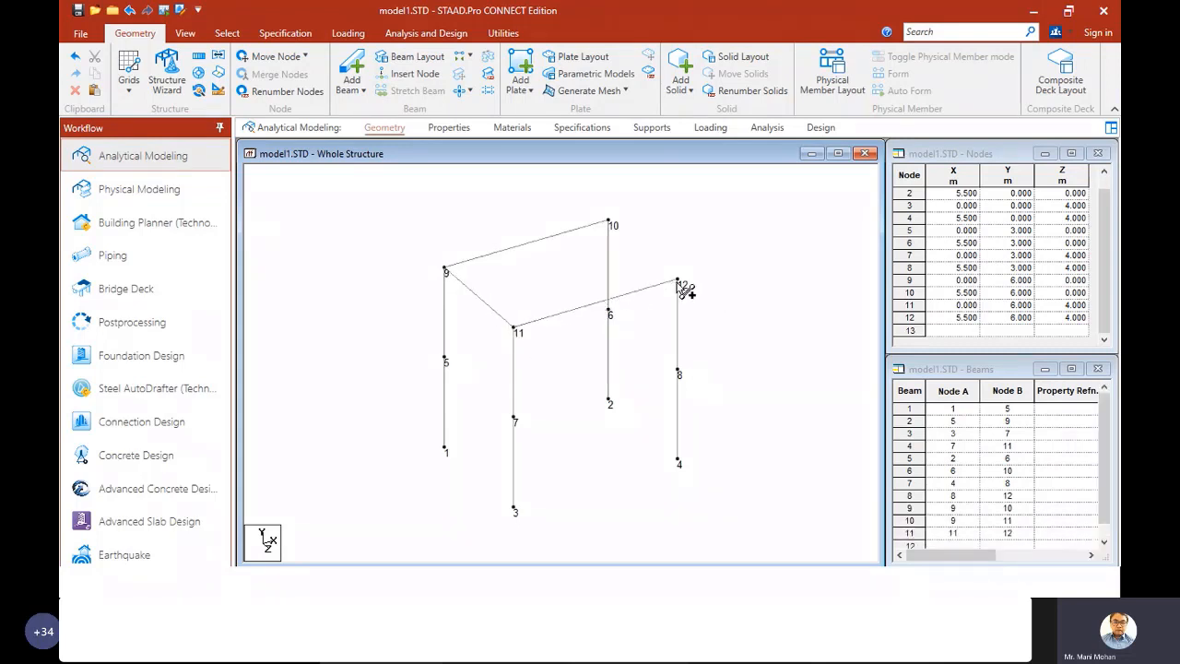
{"action": "left_click", "coordinate": [610, 224]}
{"action": "left_click", "coordinate": [679, 281]}
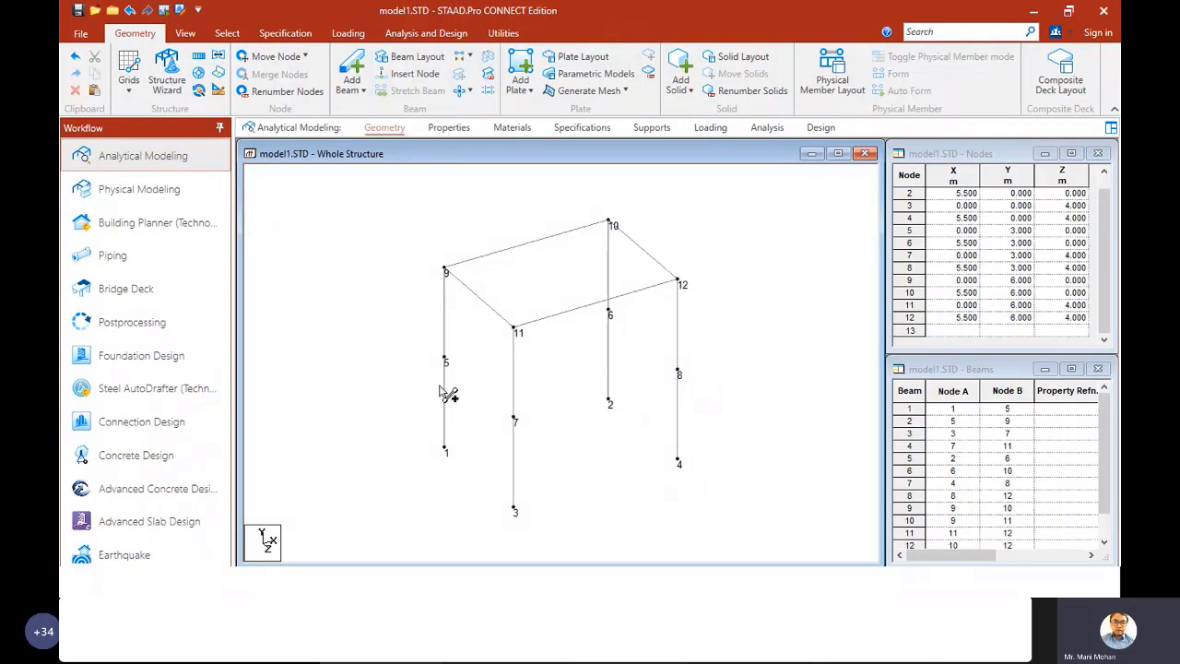
- Draw the first-storey beams between nodes 5-6, 5-7, 7-8 and 6-8
{"action": "left_click", "coordinate": [446, 358]}
{"action": "left_click", "coordinate": [608, 311]}
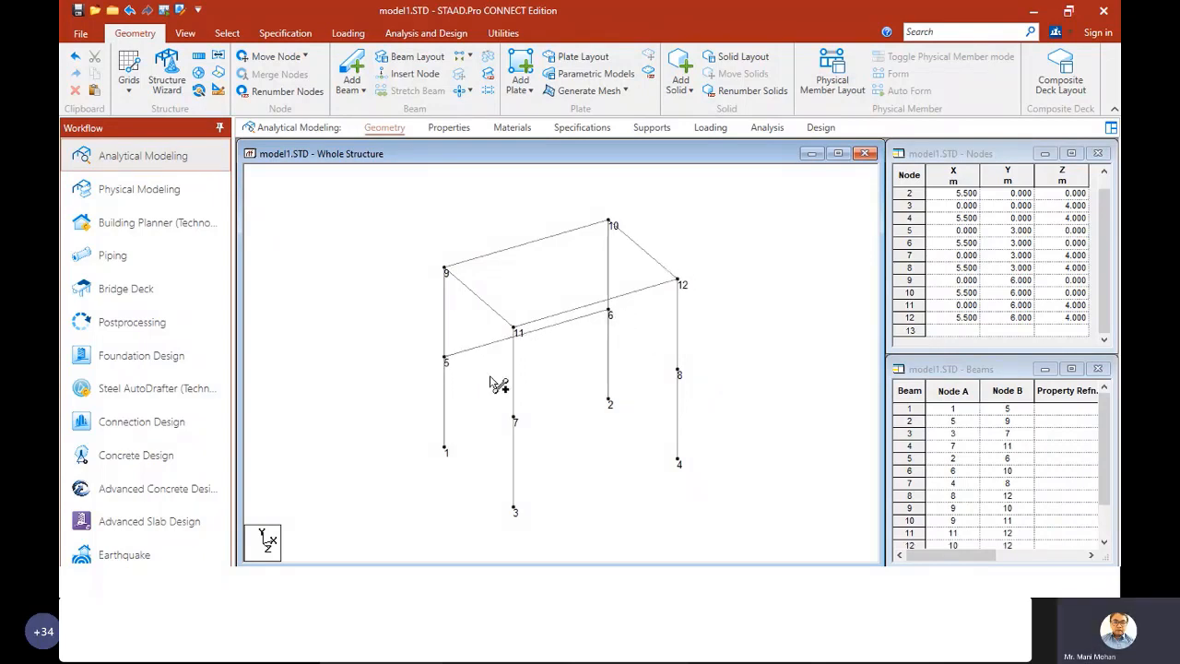
{"action": "left_click", "coordinate": [445, 359]}
{"action": "left_click", "coordinate": [515, 419]}
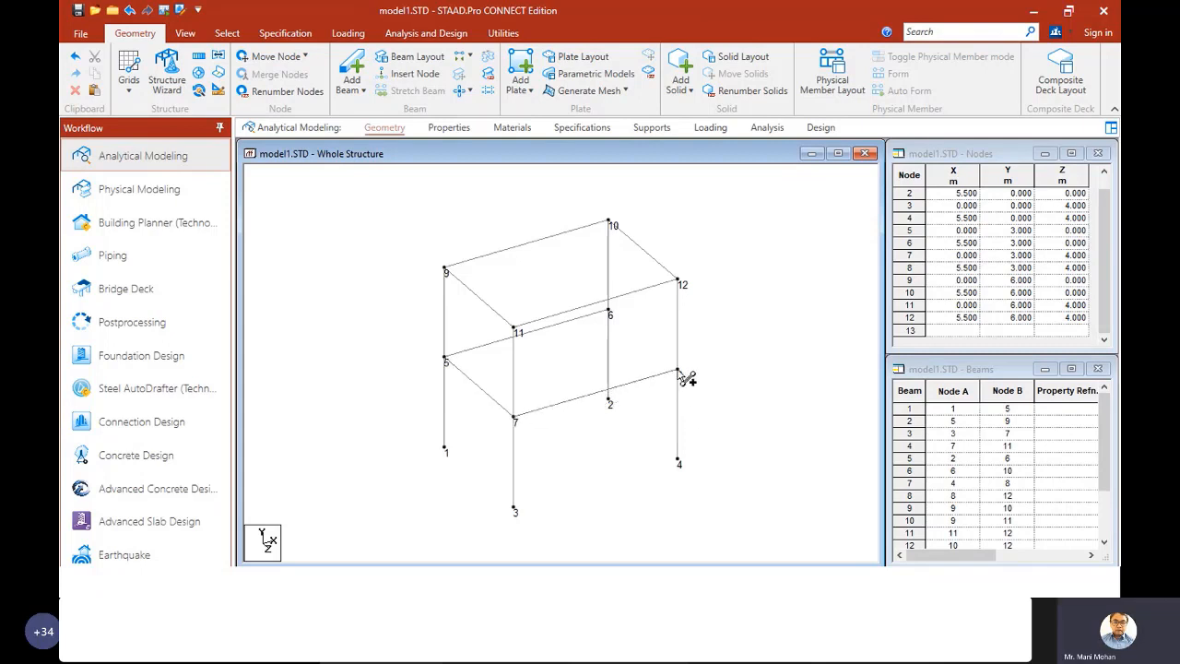
{"action": "left_click", "coordinate": [608, 314]}
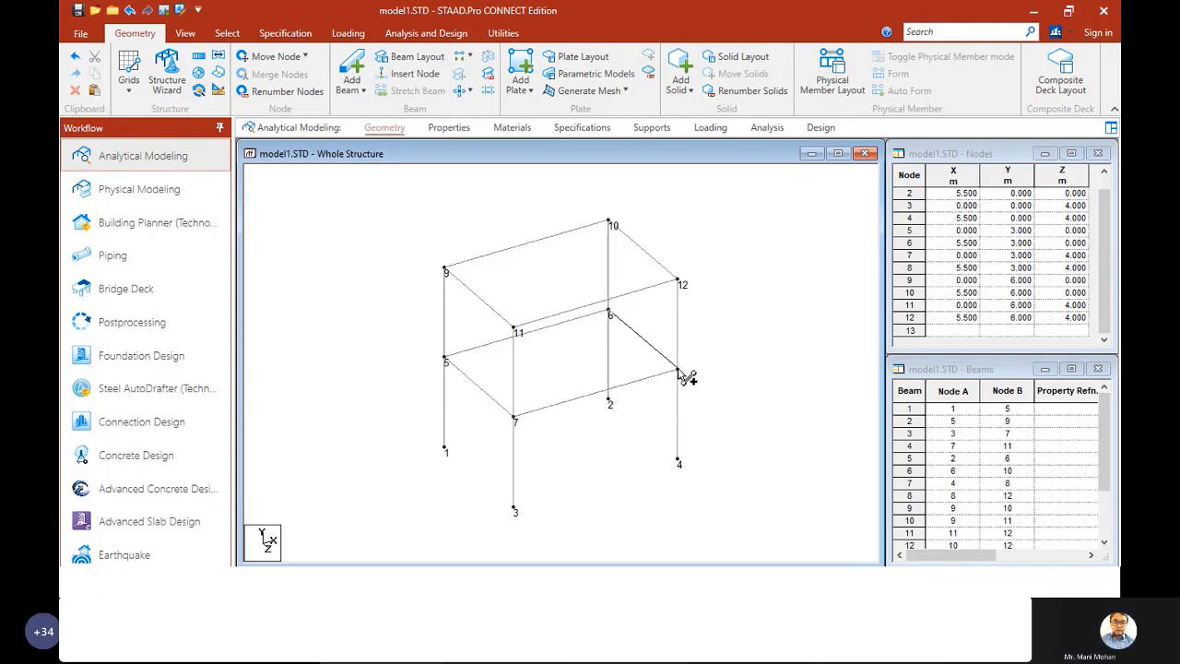
{"action": "left_click", "coordinate": [680, 373]}
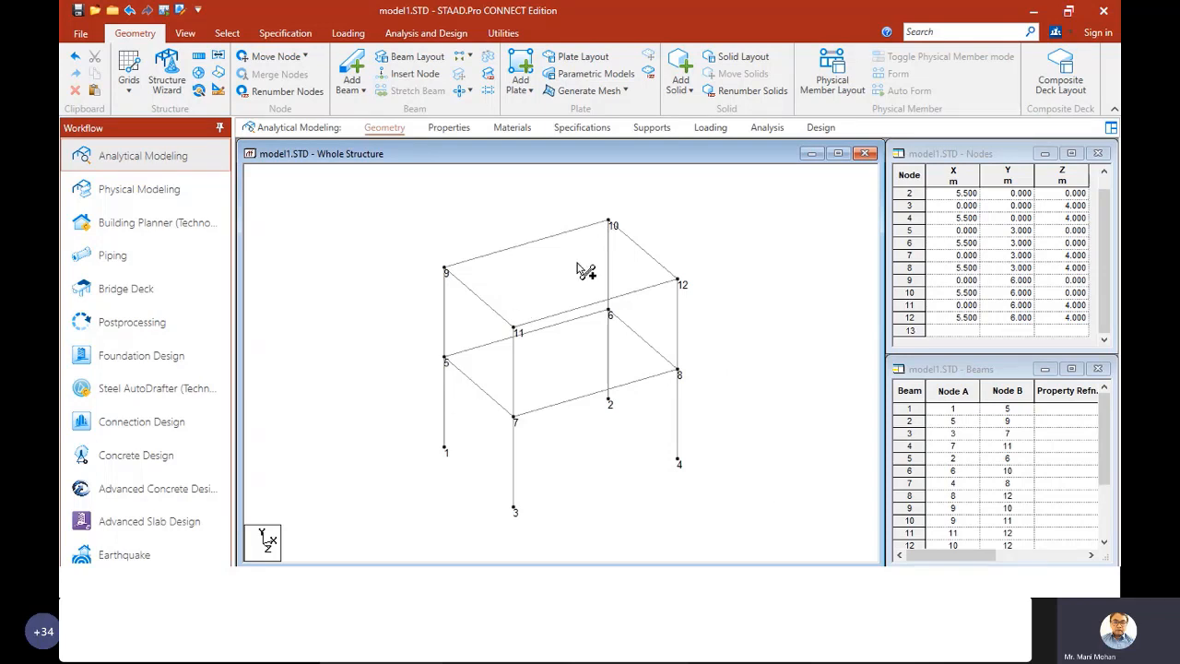
- Check the slab layout on the reference slide, and add a four-noded roof plate through nodes 9, 10, 12 and 11
{"action": "key", "text": "alt+Tab"}
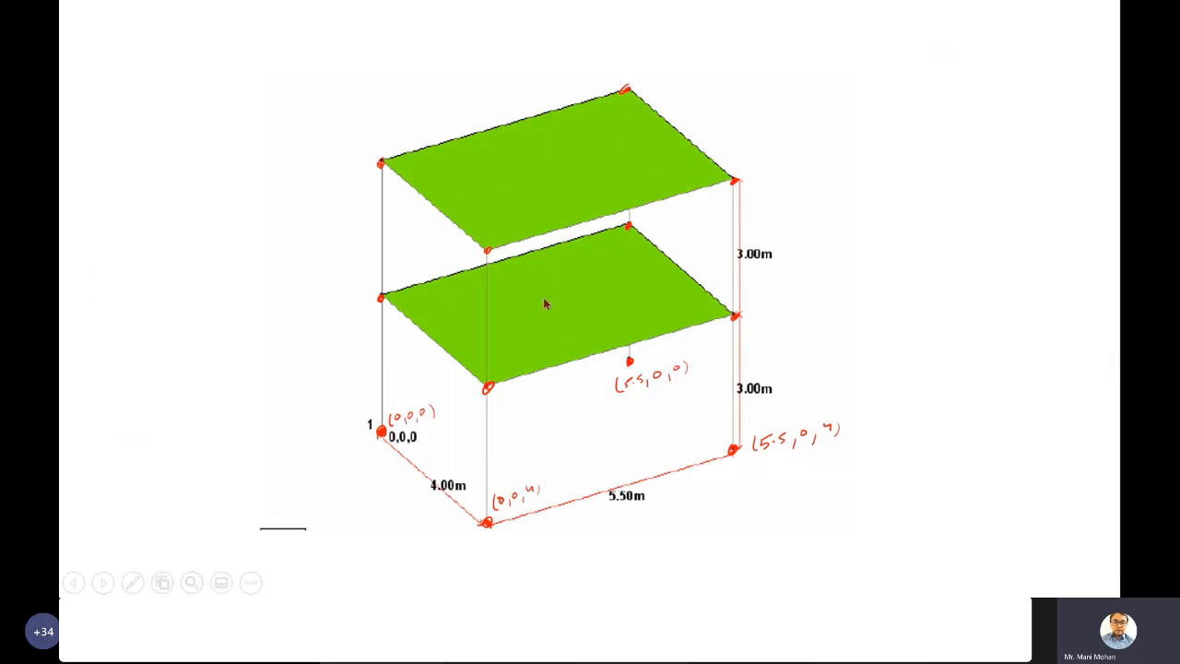
{"action": "key", "text": "alt+Tab"}
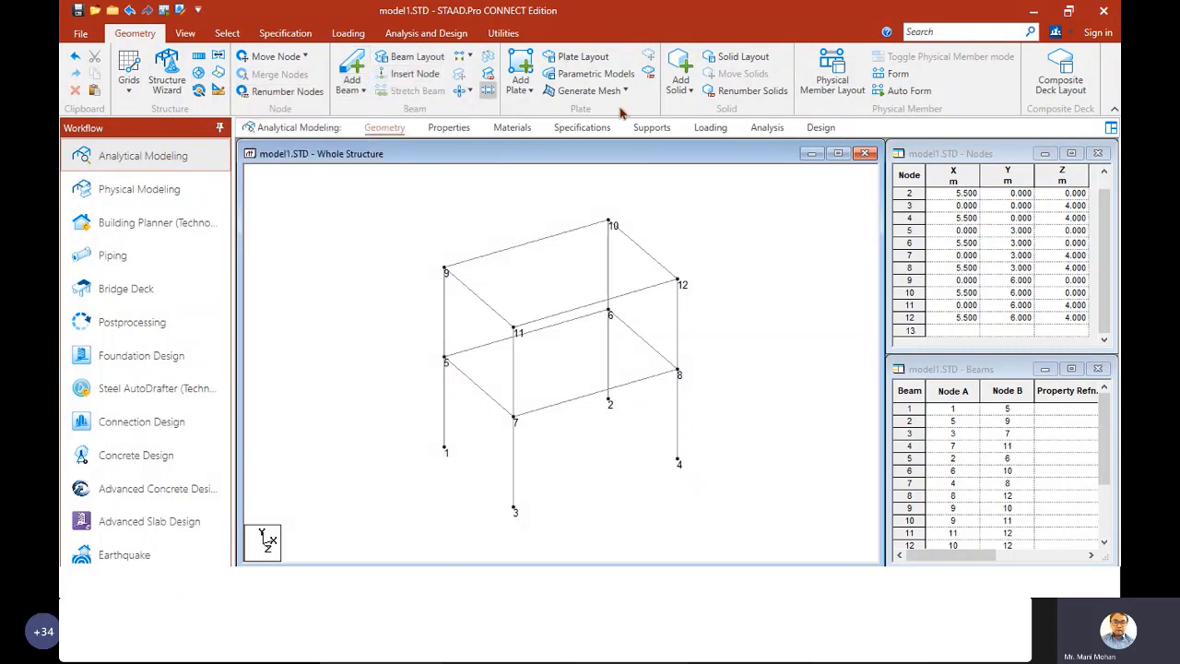
{"action": "left_click", "coordinate": [533, 92]}
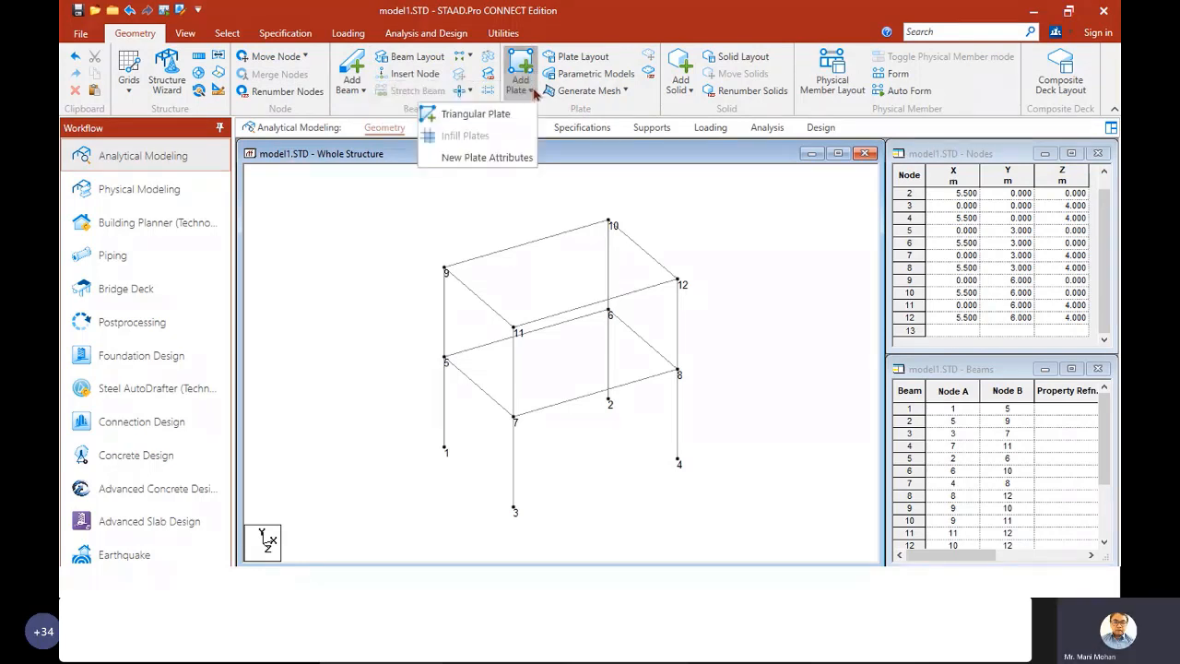
{"action": "left_click", "coordinate": [645, 110]}
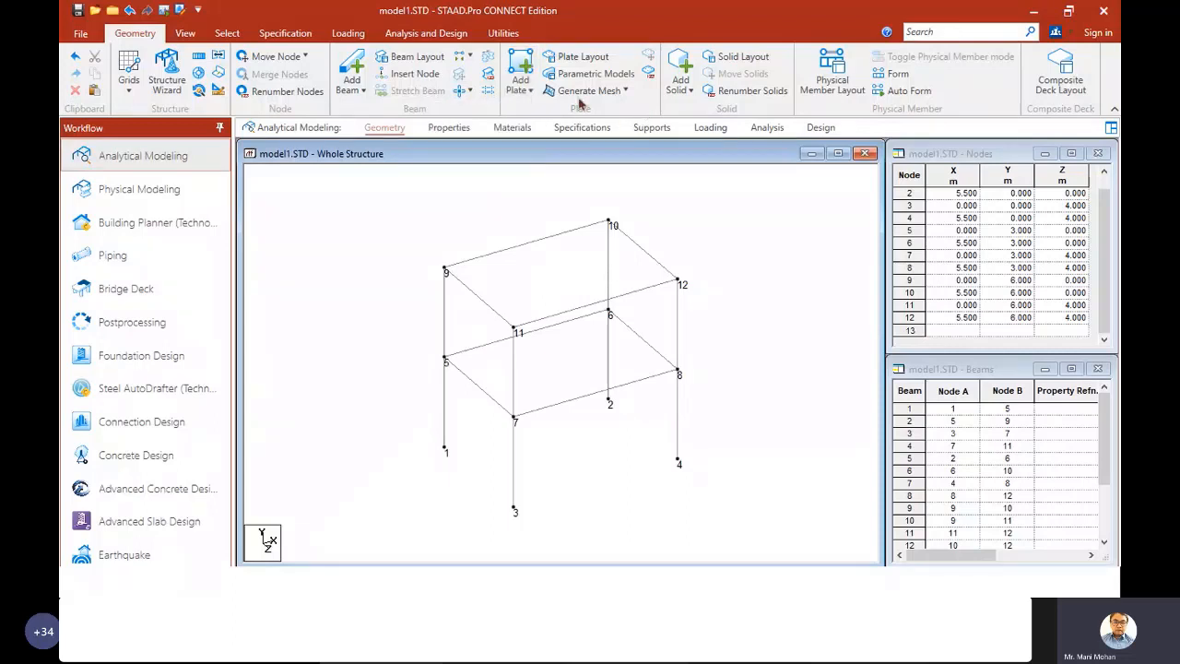
{"action": "left_click", "coordinate": [521, 65]}
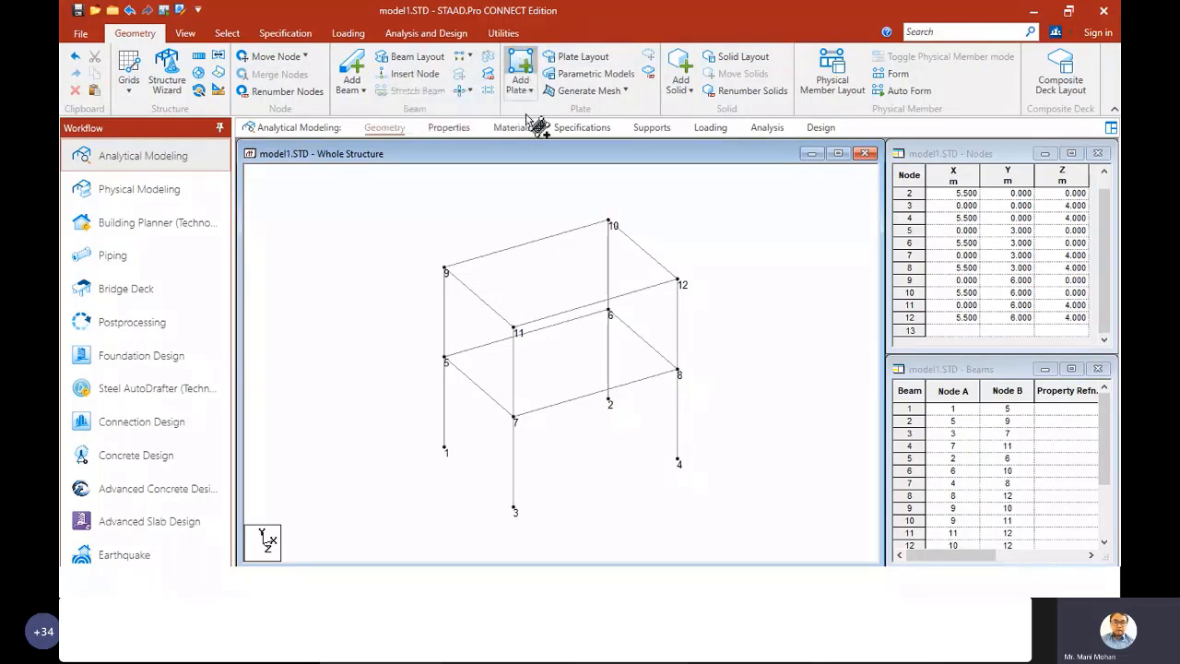
{"action": "left_click", "coordinate": [608, 222]}
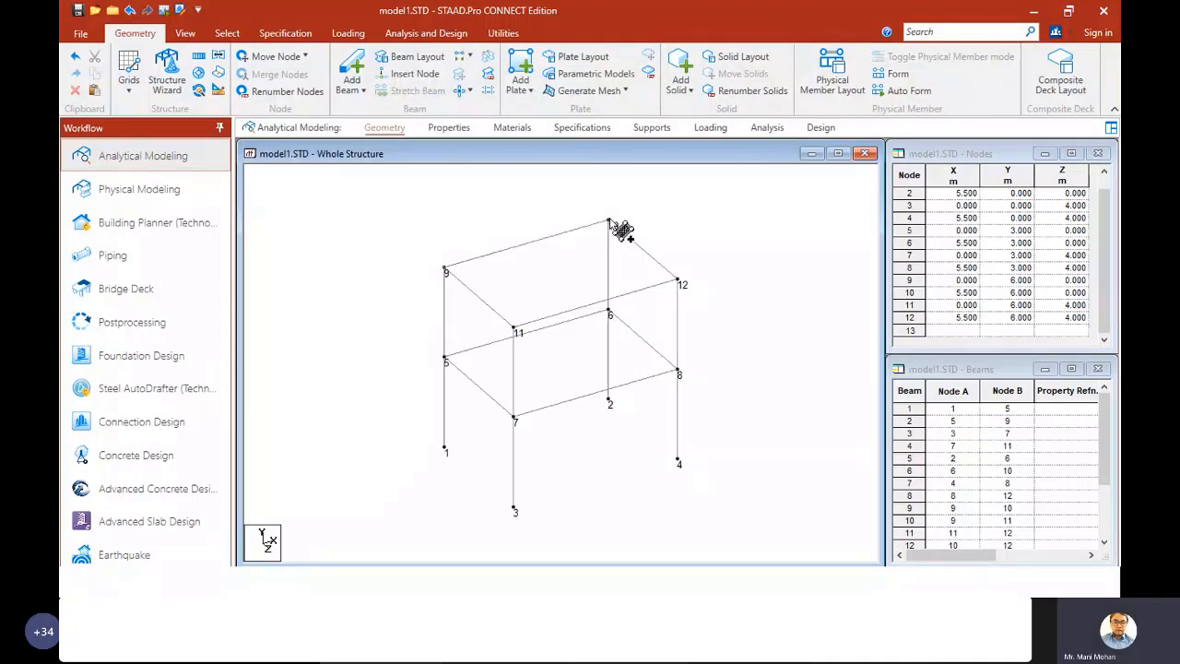
{"action": "left_click", "coordinate": [682, 282]}
{"action": "left_click", "coordinate": [515, 327]}
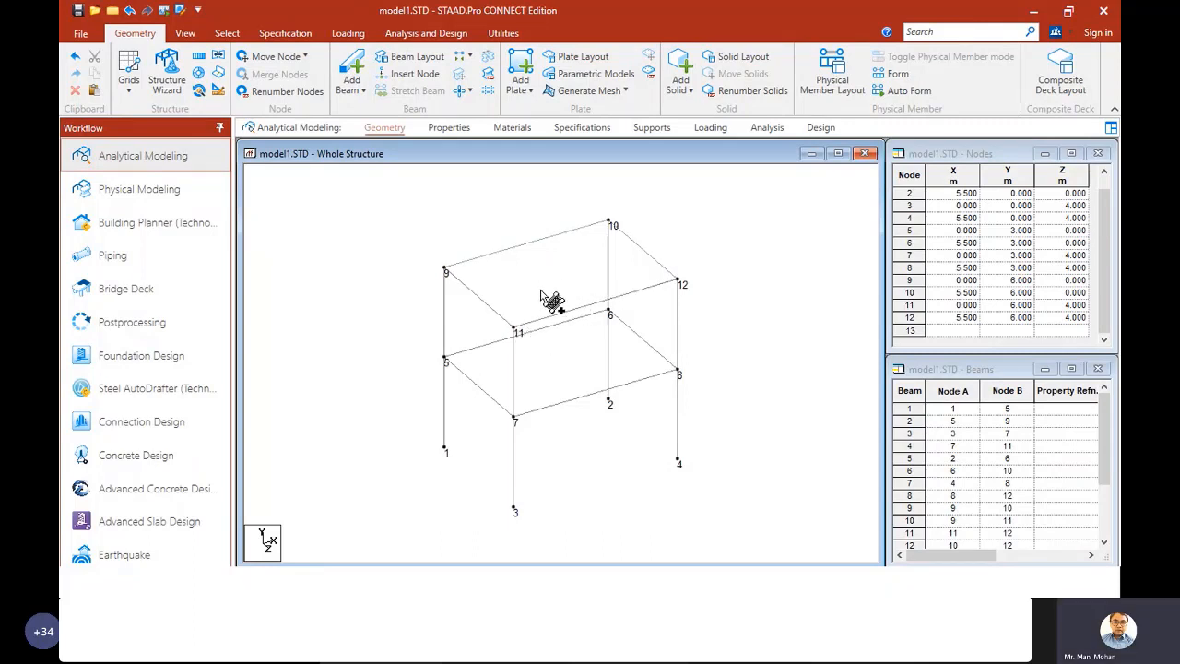
- Add a four-noded first-storey plate through nodes 5, 6, 8 and 7, and leave the plate command
{"action": "left_click", "coordinate": [445, 360]}
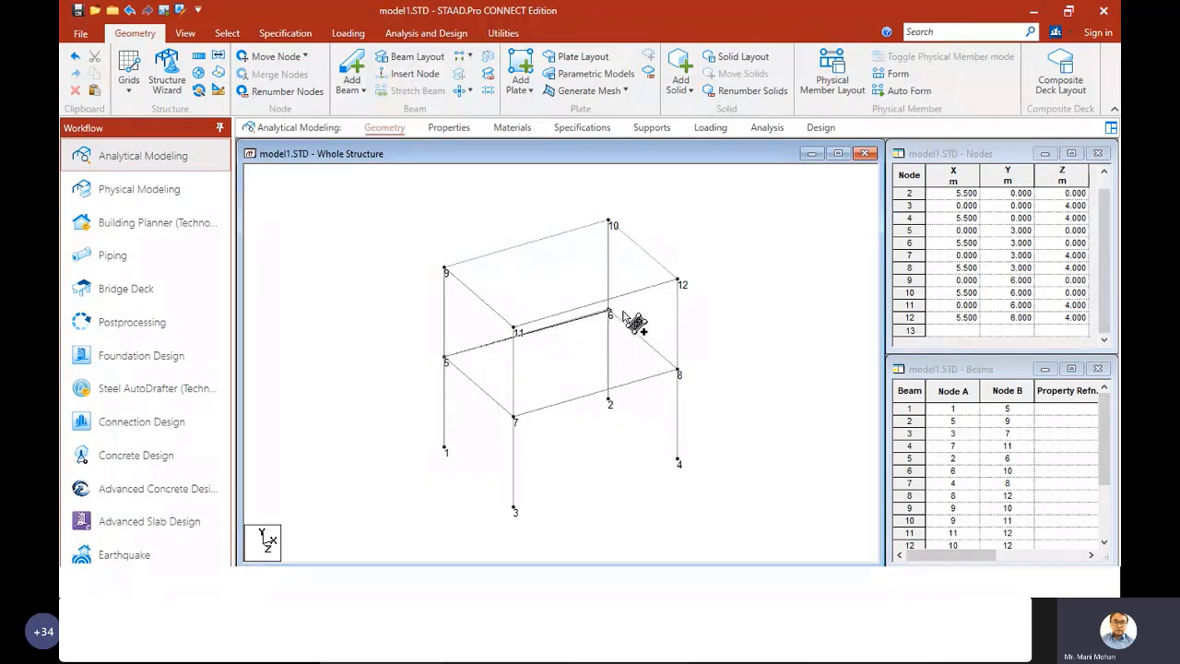
{"action": "left_click", "coordinate": [679, 371]}
{"action": "left_click", "coordinate": [514, 418]}
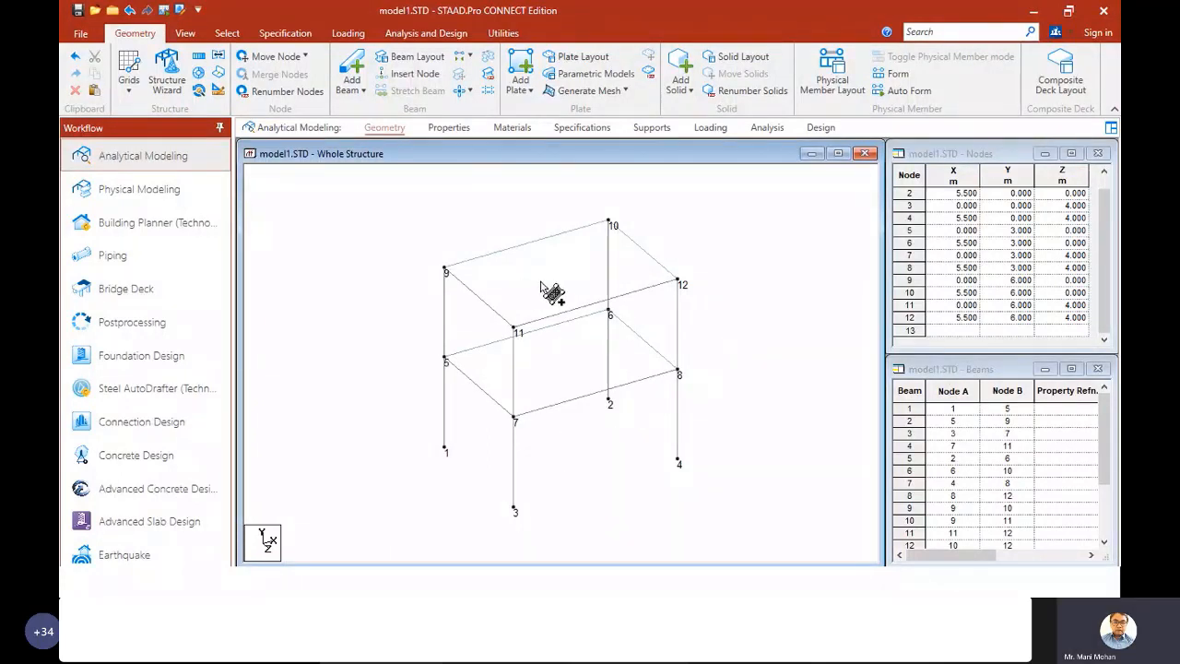
{"action": "key", "text": "Escape"}
- Turn off the node number labels in the diagram label settings, keeping the structure in view beside the dialog
{"action": "left_click", "coordinate": [186, 33]}
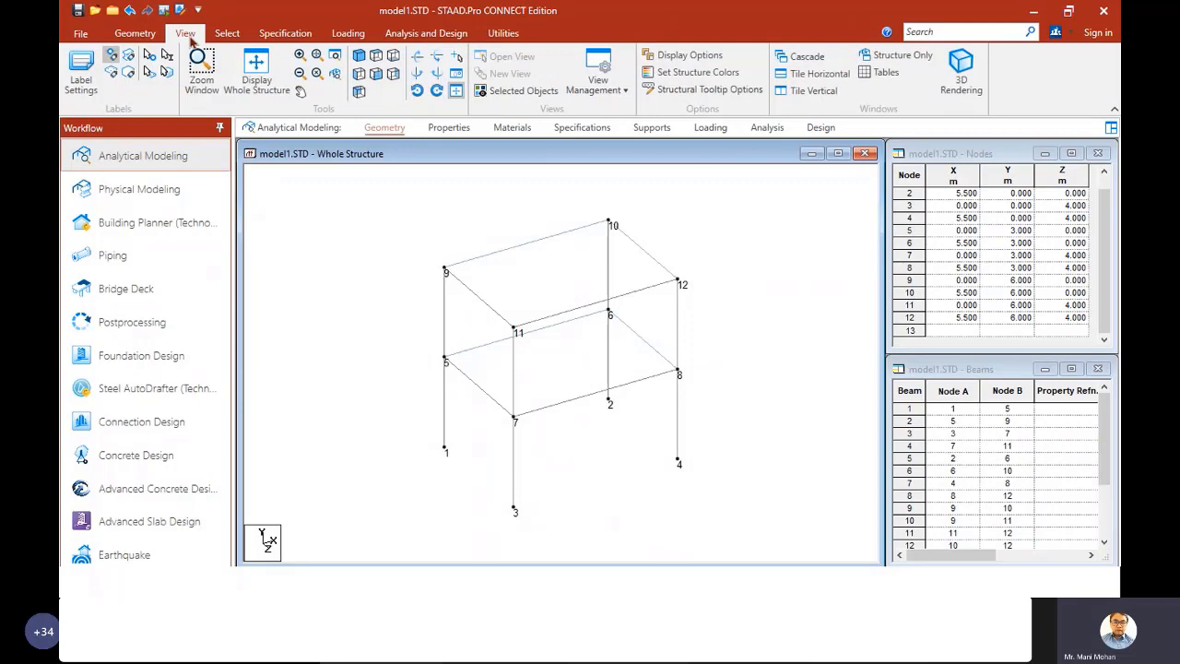
{"action": "left_click", "coordinate": [81, 71]}
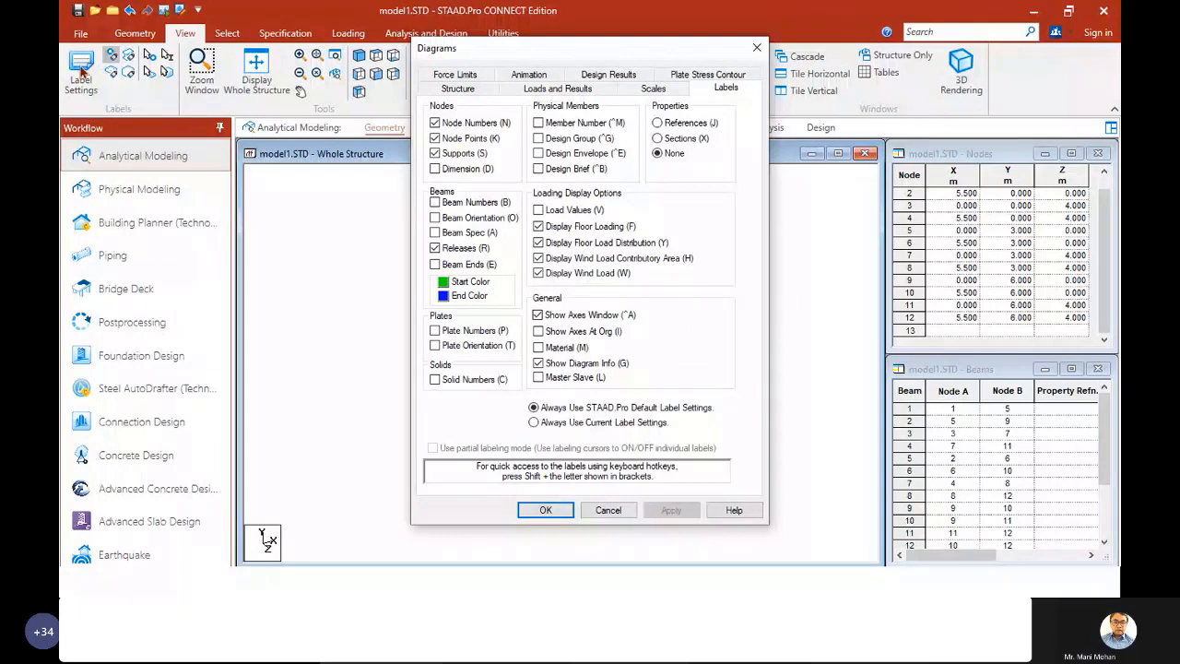
{"action": "left_click", "coordinate": [756, 47]}
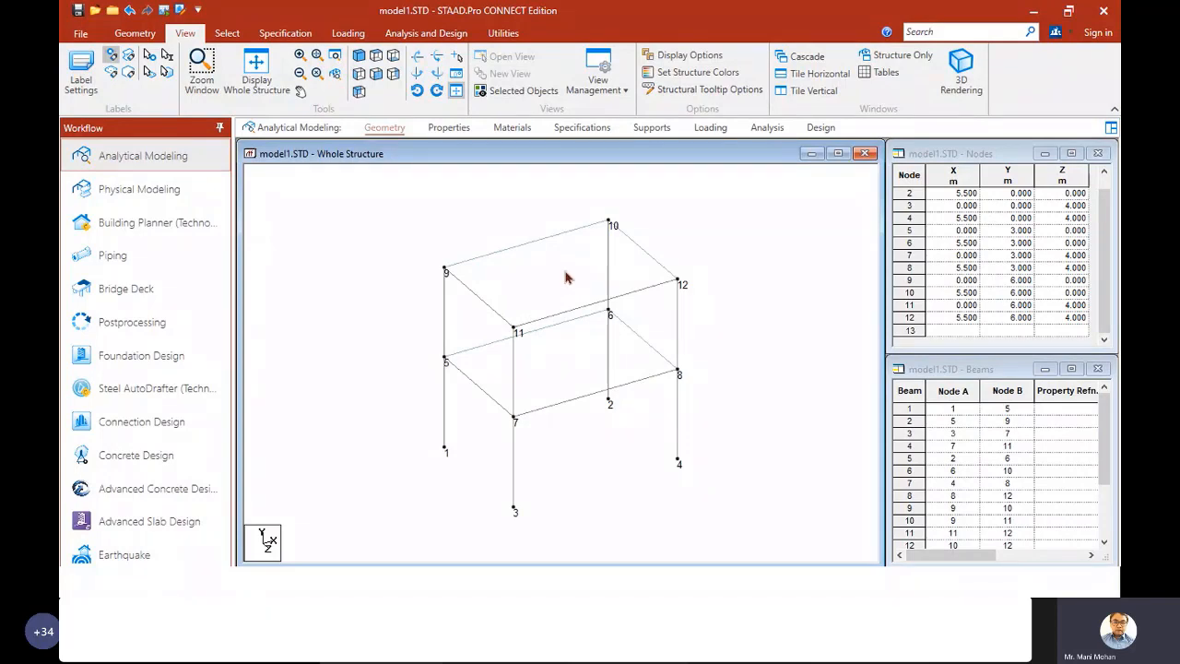
{"action": "left_click", "coordinate": [81, 77]}
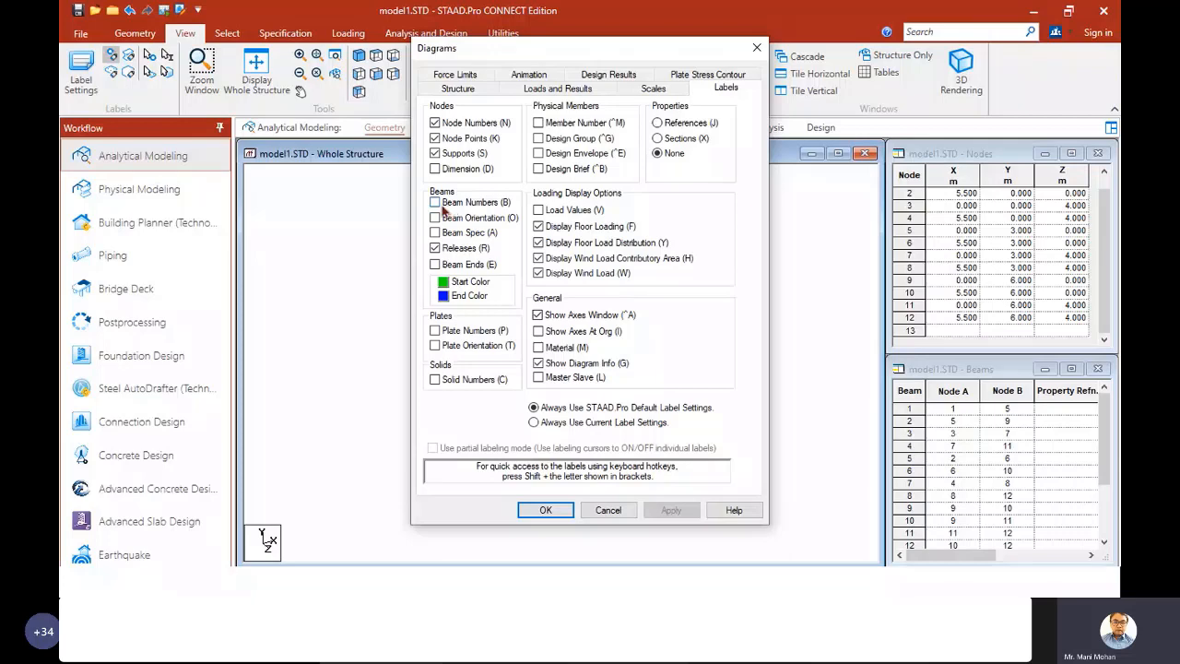
{"action": "left_click_drag", "start_coordinate": [593, 49], "coordinate": [867, 36]}
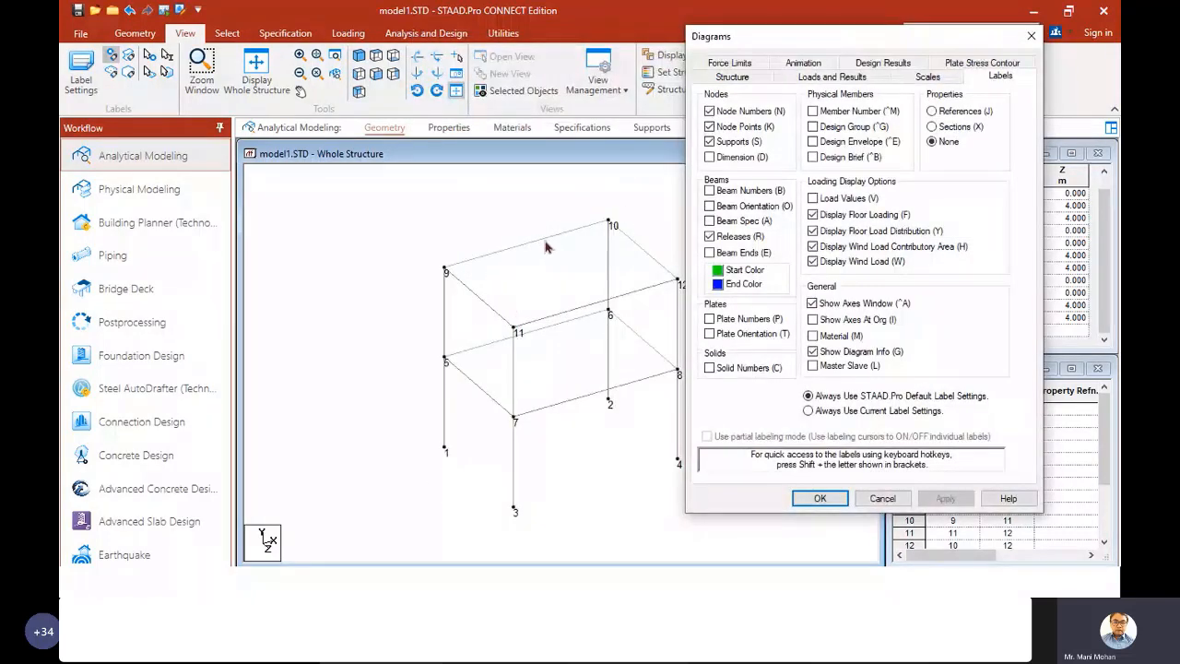
{"action": "left_click", "coordinate": [710, 110]}
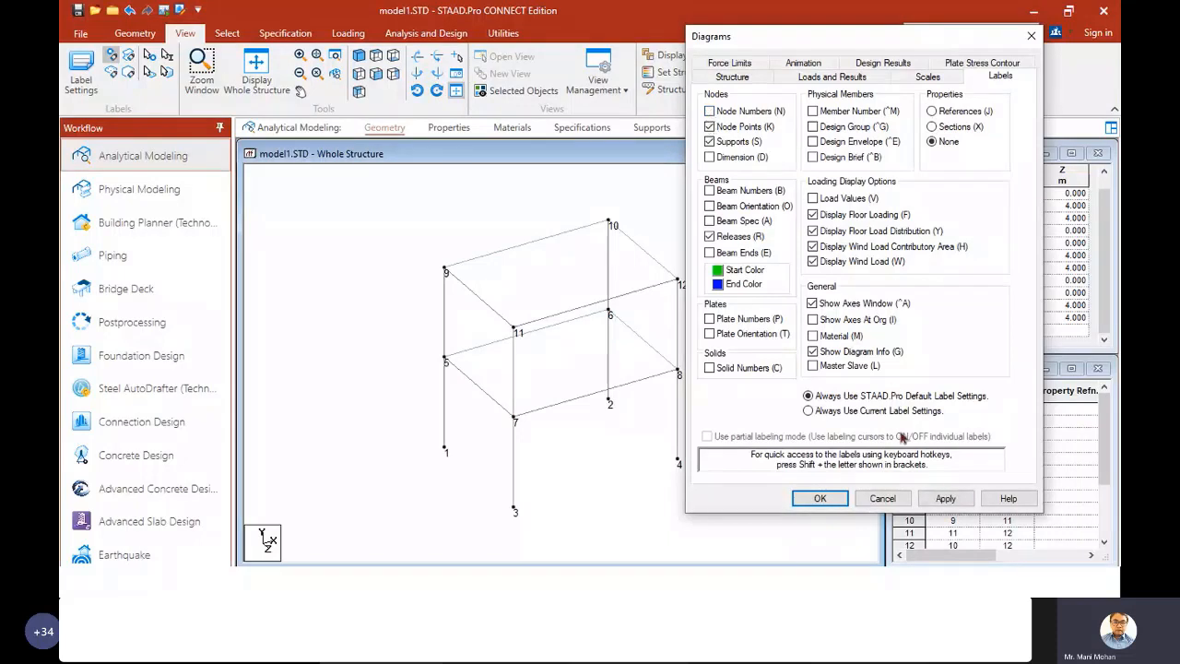
{"action": "left_click", "coordinate": [946, 498]}
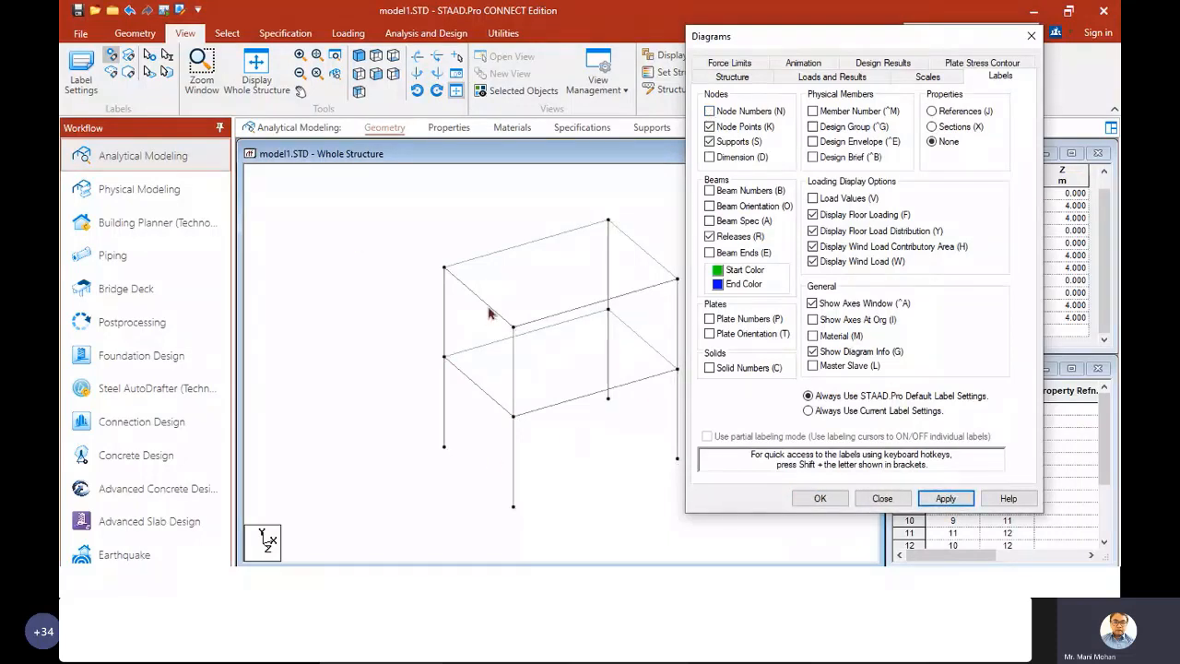
- Turn the node numbers back on and display the beam numbers as well
{"action": "left_click", "coordinate": [711, 112]}
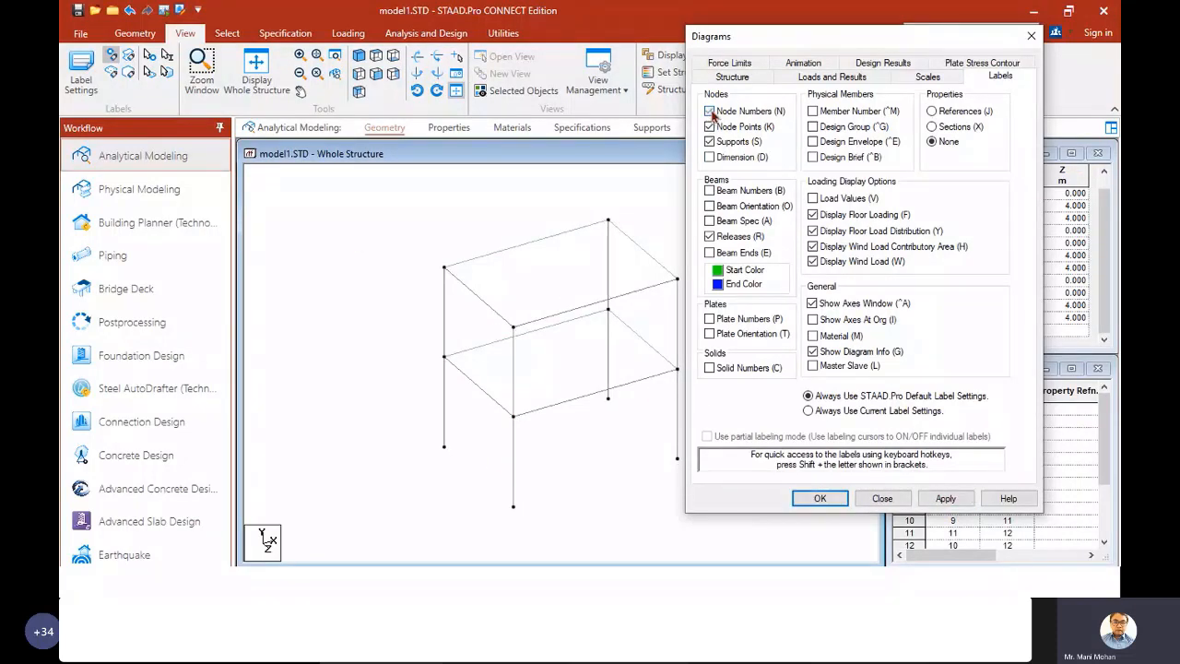
{"action": "left_click", "coordinate": [949, 498]}
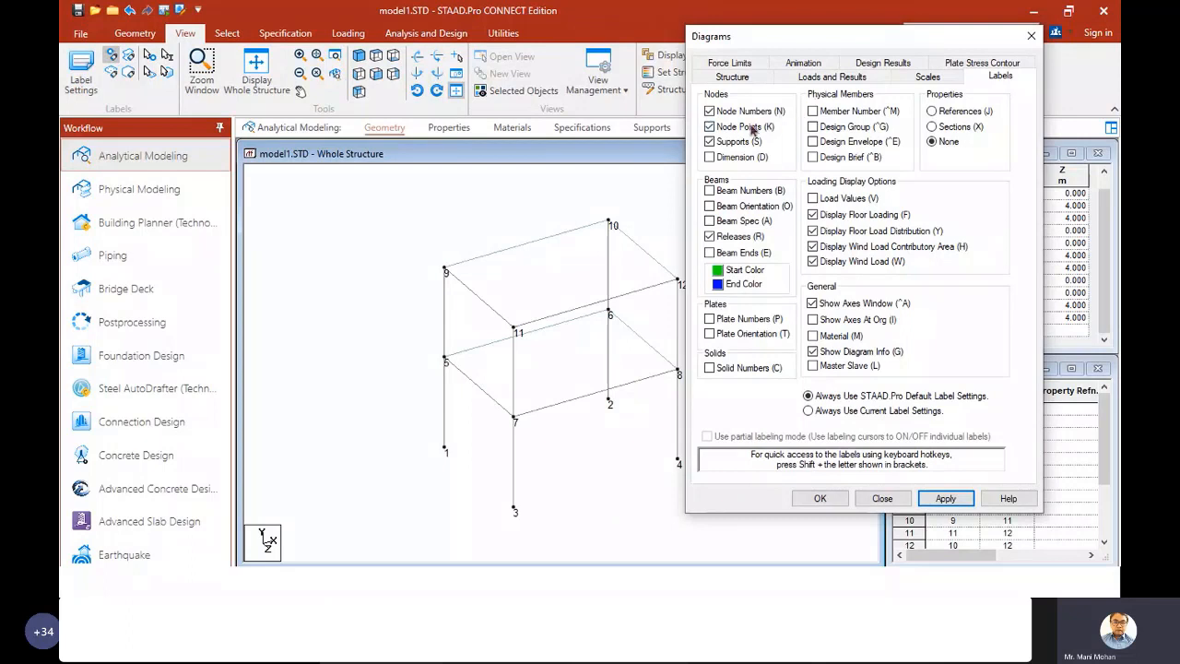
{"action": "left_click", "coordinate": [710, 111]}
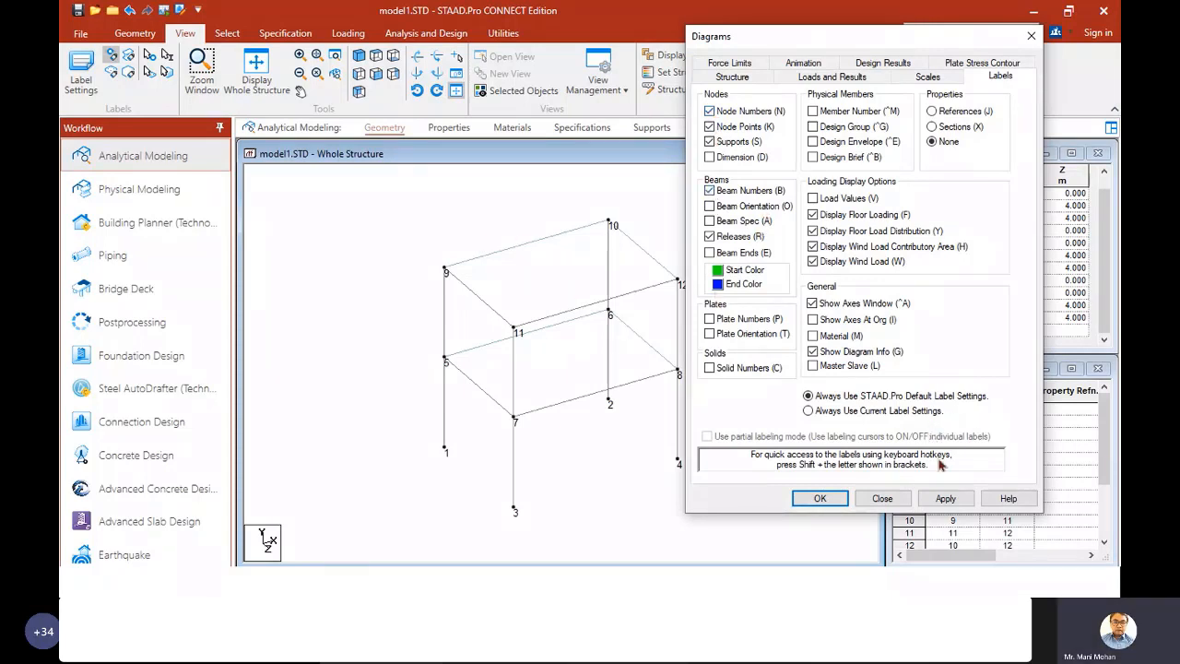
{"action": "left_click", "coordinate": [946, 498]}
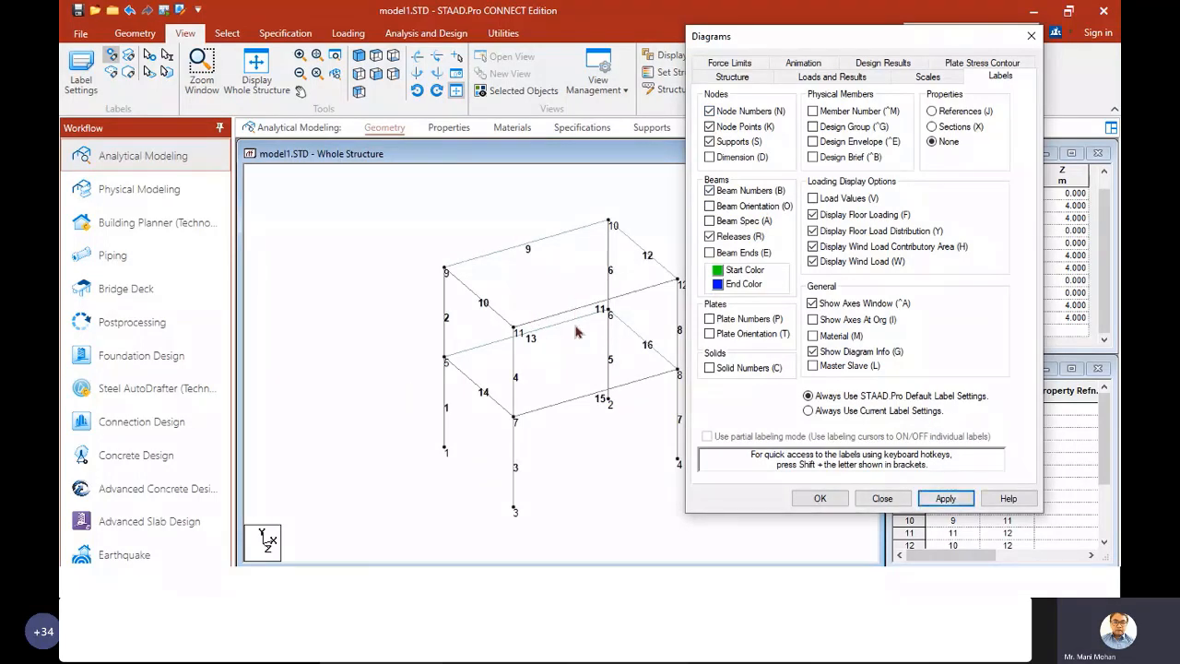
- Turn off the beam and node numbers and display the plate numbers instead
{"action": "left_click", "coordinate": [709, 190]}
{"action": "left_click", "coordinate": [711, 111]}
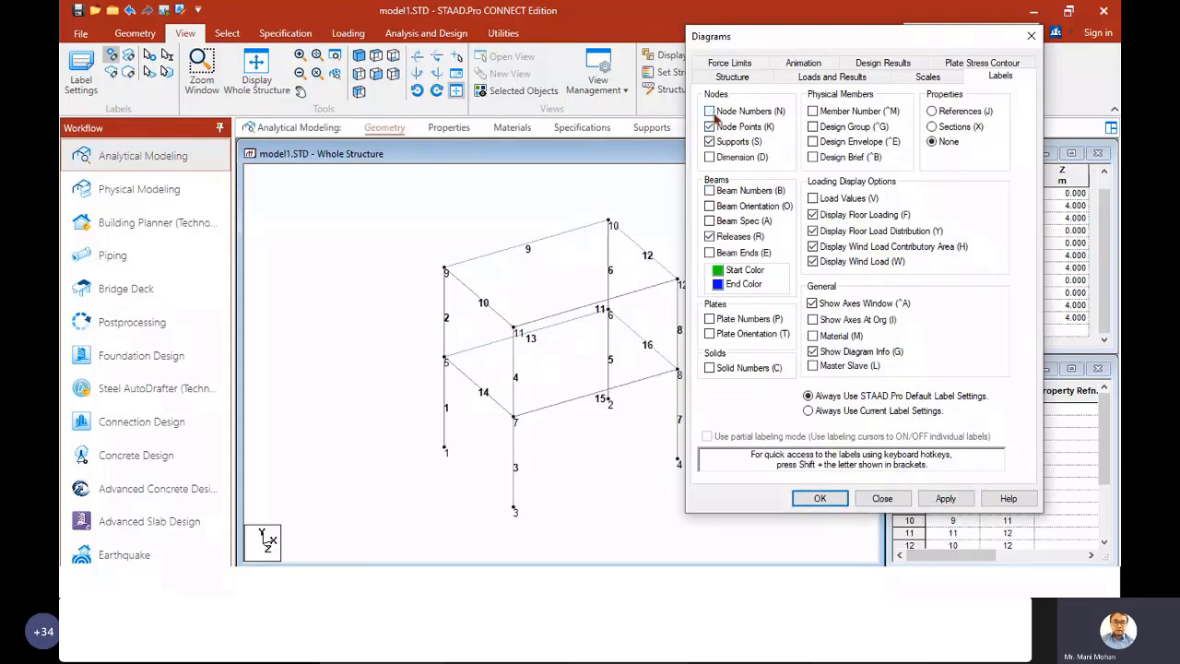
{"action": "left_click", "coordinate": [943, 498]}
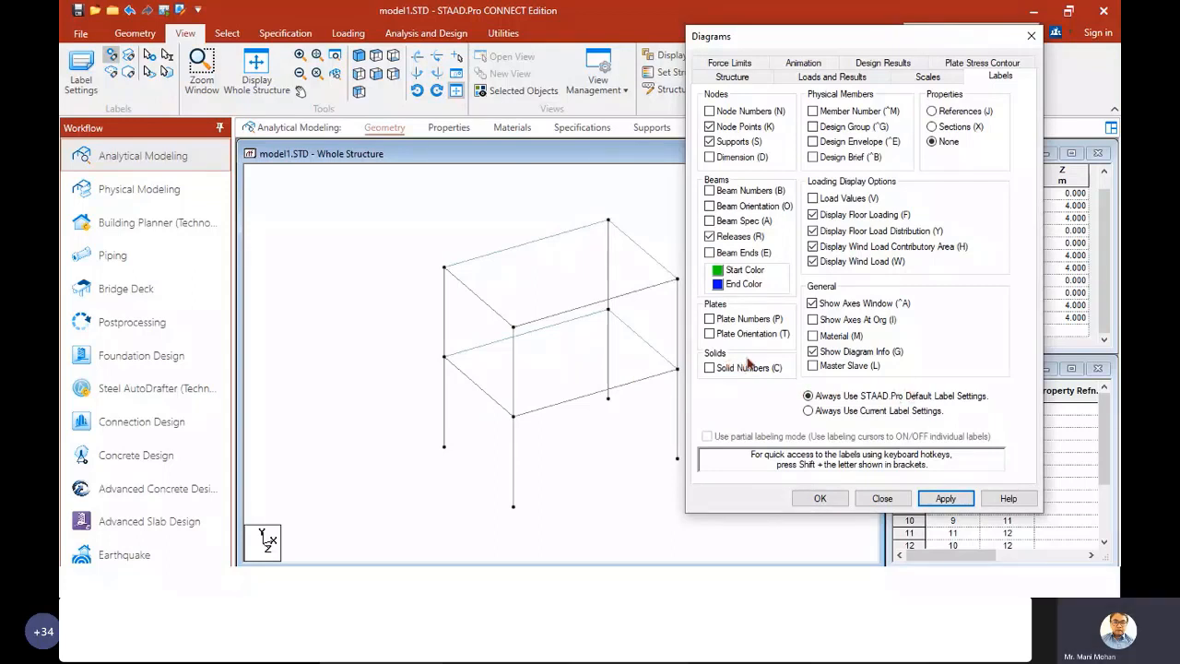
{"action": "left_click", "coordinate": [708, 319]}
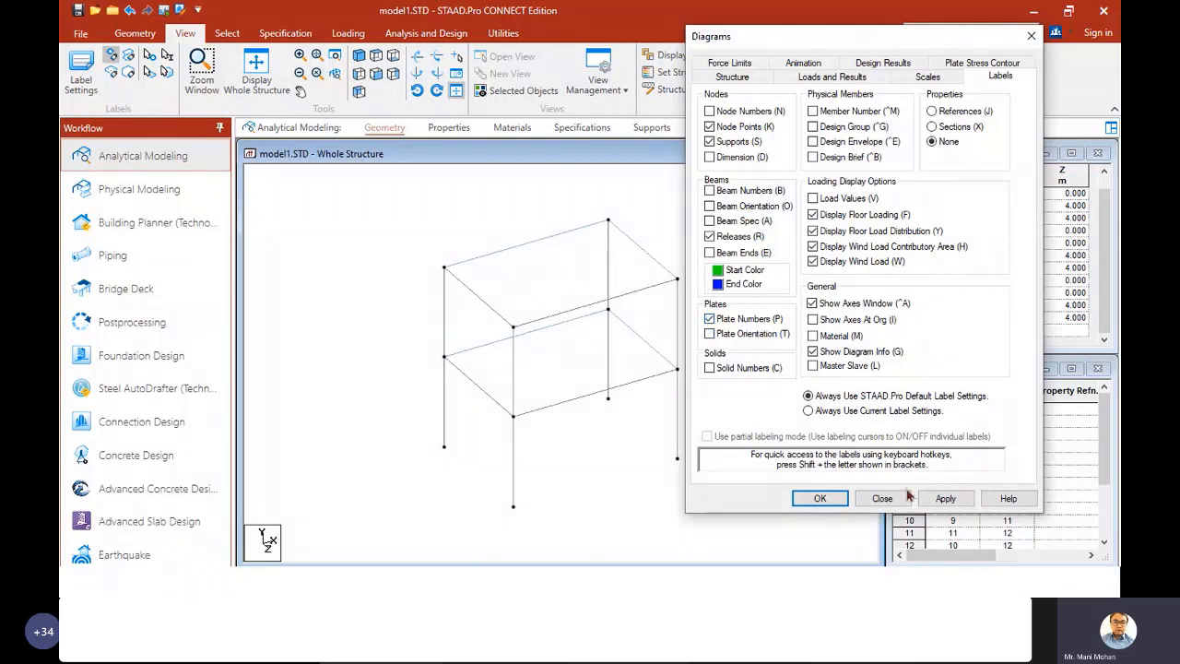
{"action": "left_click", "coordinate": [947, 499]}
- Apply the Fill Plates/Solids option in the structure display settings so both slabs are drawn filled
{"action": "left_click", "coordinate": [760, 79]}
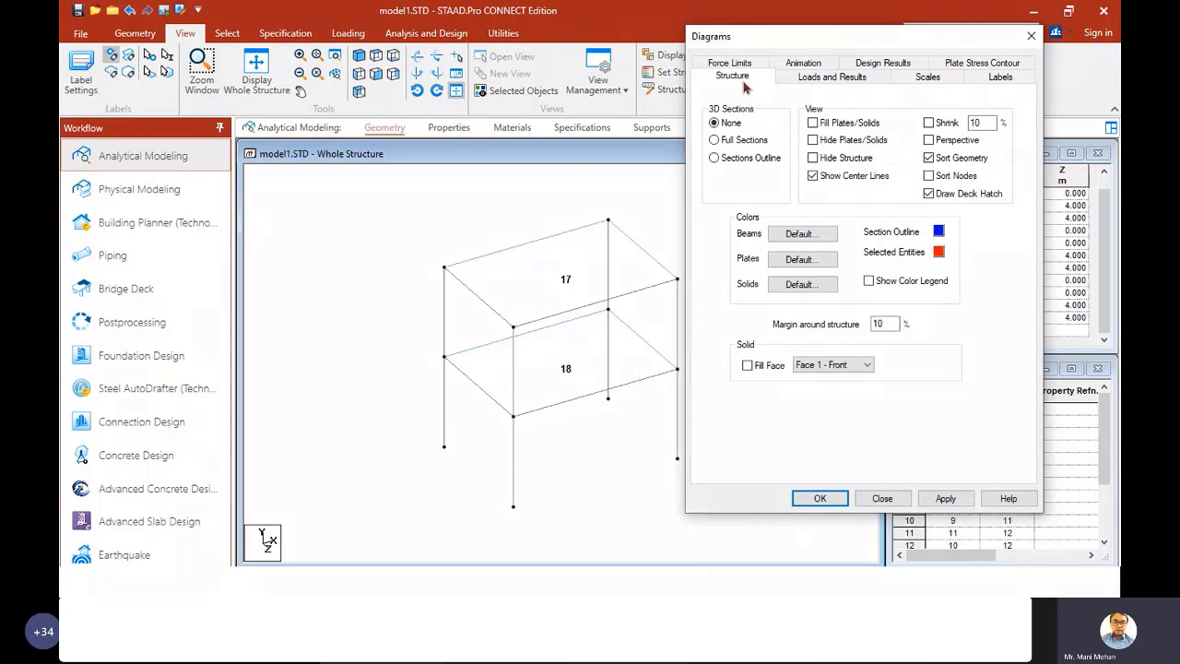
{"action": "left_click", "coordinate": [1001, 77]}
{"action": "left_click", "coordinate": [745, 79]}
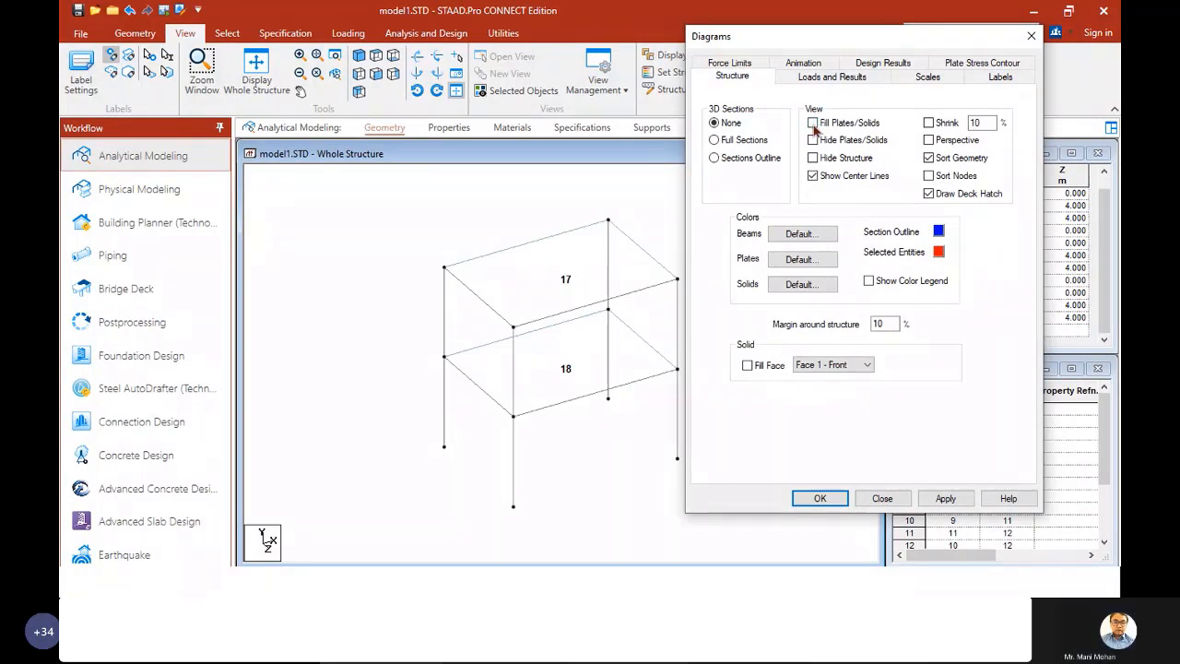
{"action": "left_click", "coordinate": [813, 125]}
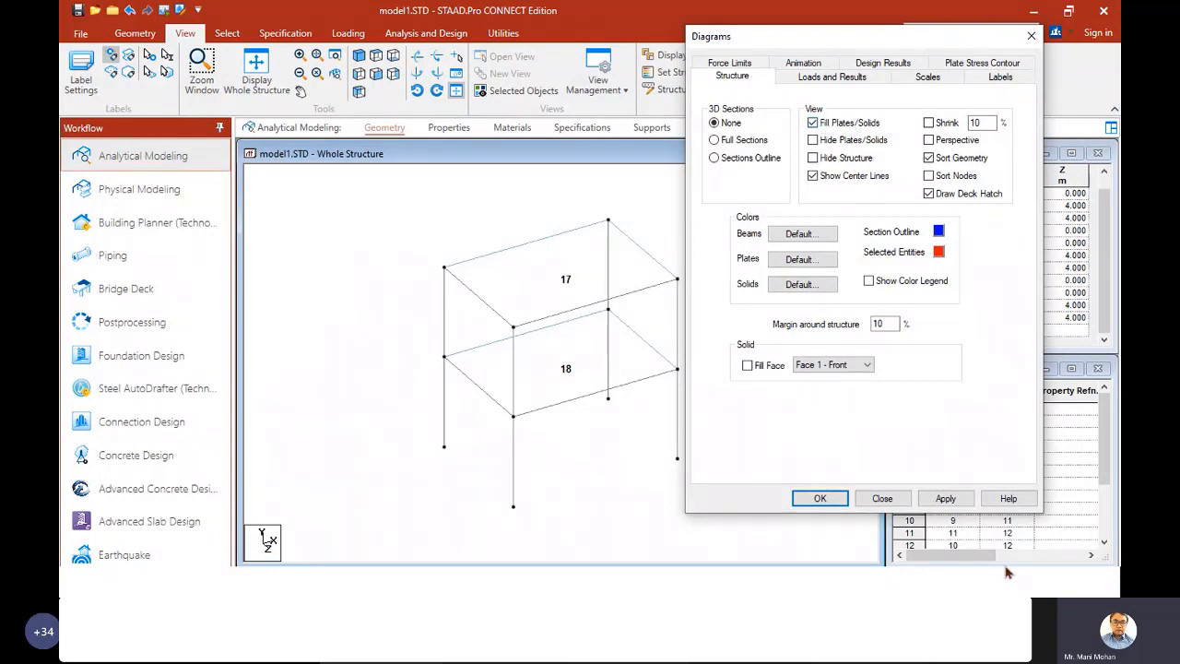
{"action": "left_click", "coordinate": [945, 497]}
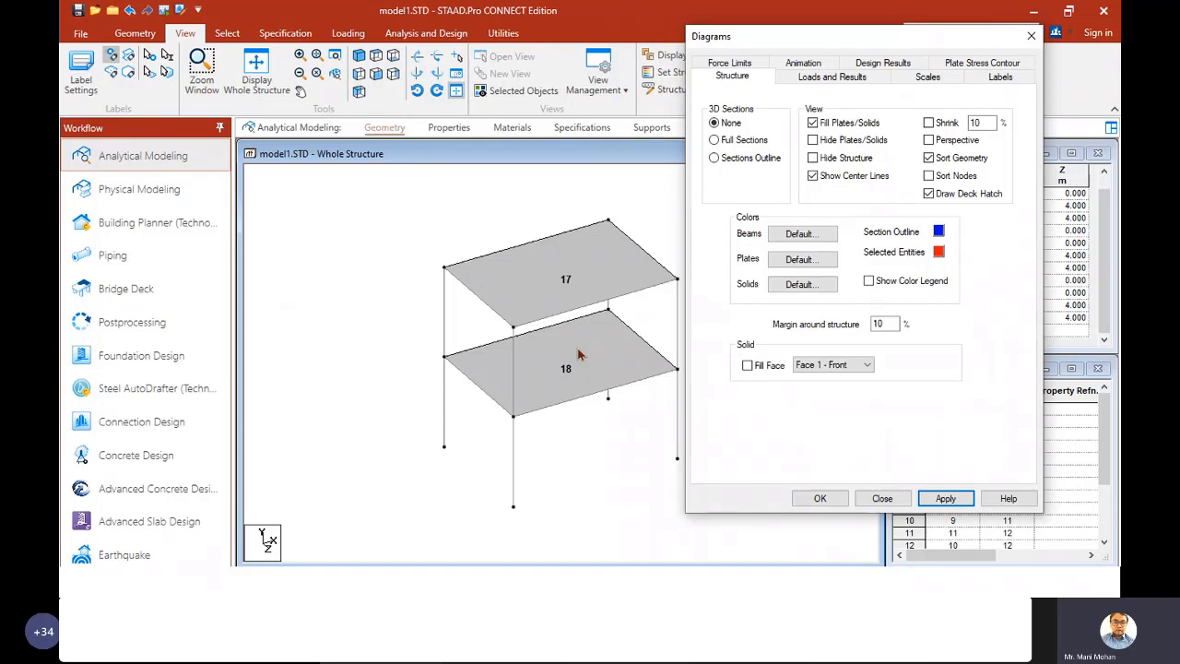
- Change the Default Plate Color to the lime green basic colour and apply it to the structure diagram
{"action": "left_click", "coordinate": [794, 263]}
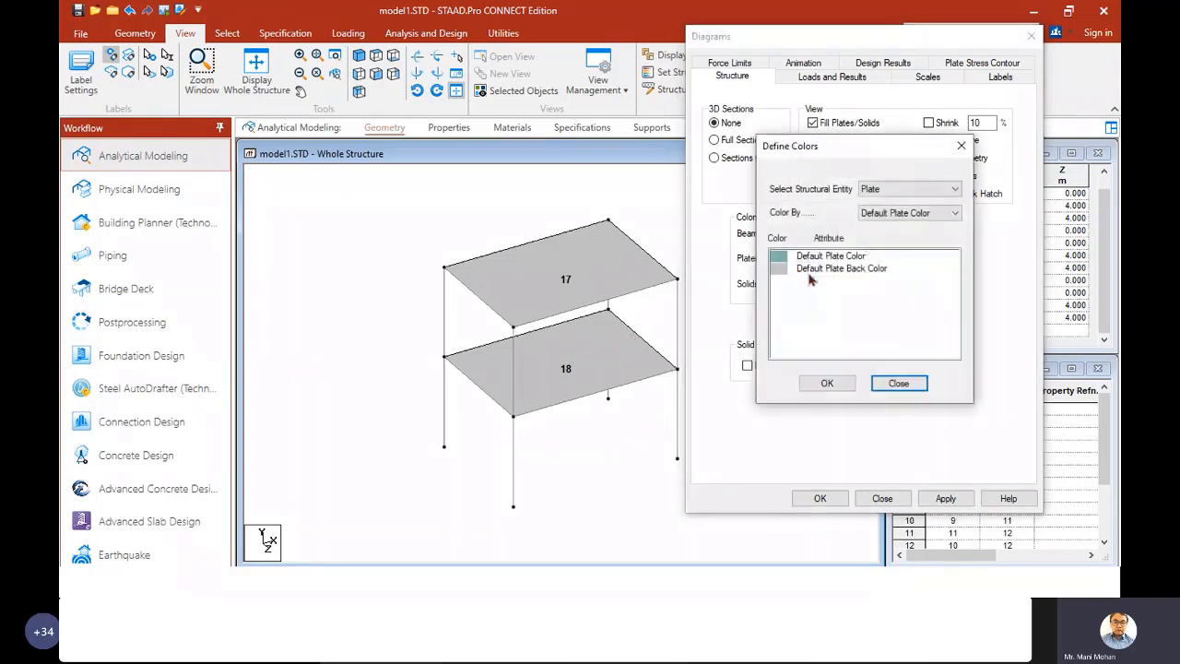
{"action": "left_click", "coordinate": [901, 216]}
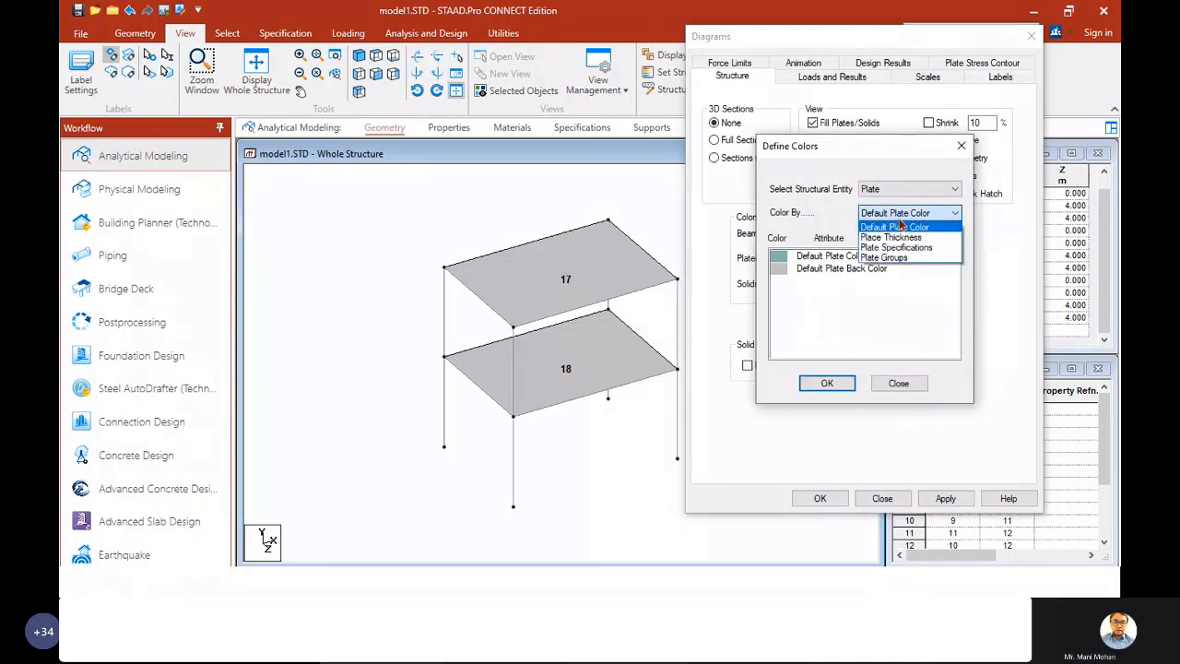
{"action": "left_click", "coordinate": [901, 226]}
{"action": "left_click", "coordinate": [908, 189]}
{"action": "left_click", "coordinate": [901, 211]}
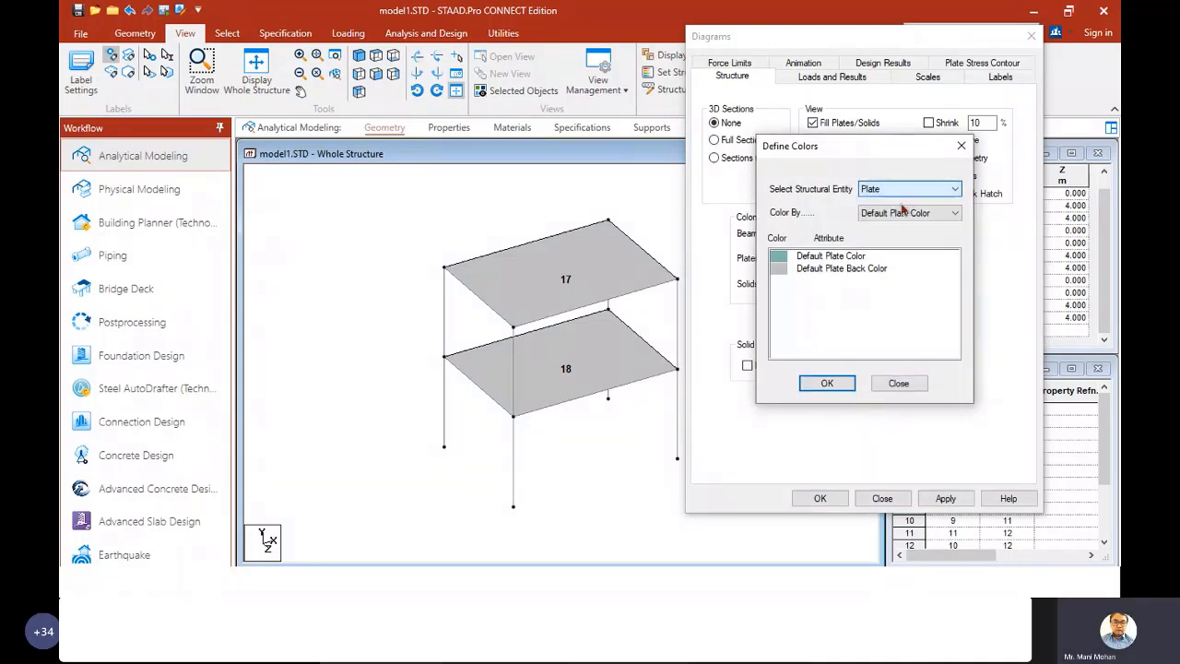
{"action": "left_click", "coordinate": [791, 260]}
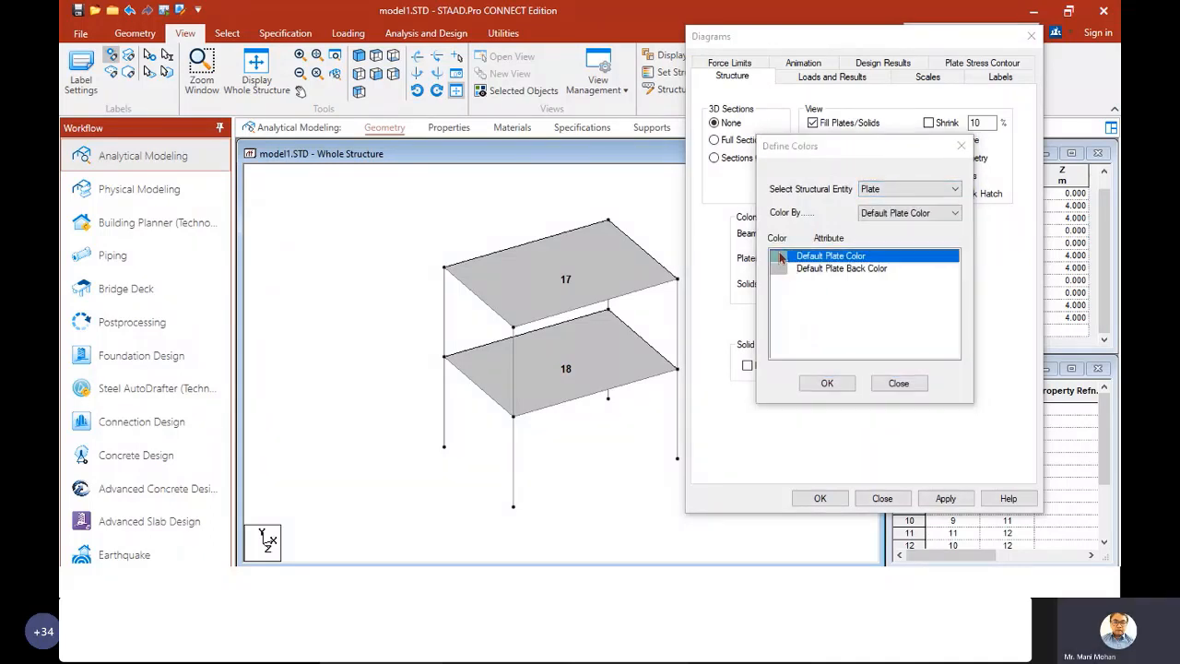
{"action": "left_click", "coordinate": [781, 259]}
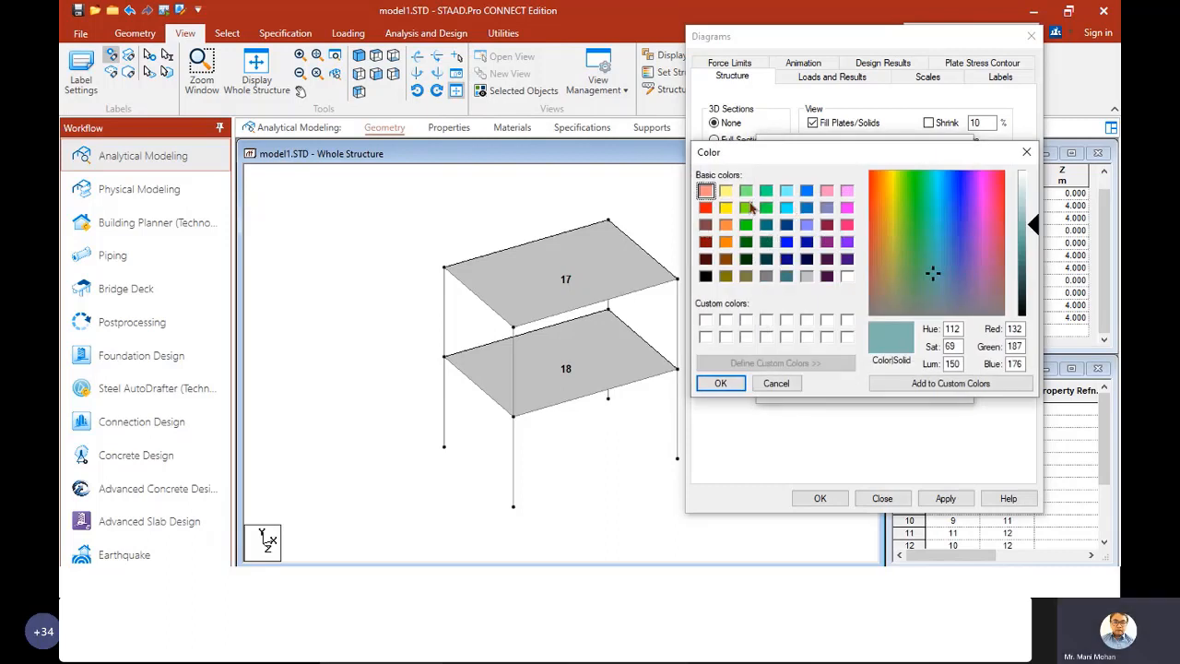
{"action": "left_click", "coordinate": [747, 207]}
{"action": "left_click", "coordinate": [720, 382]}
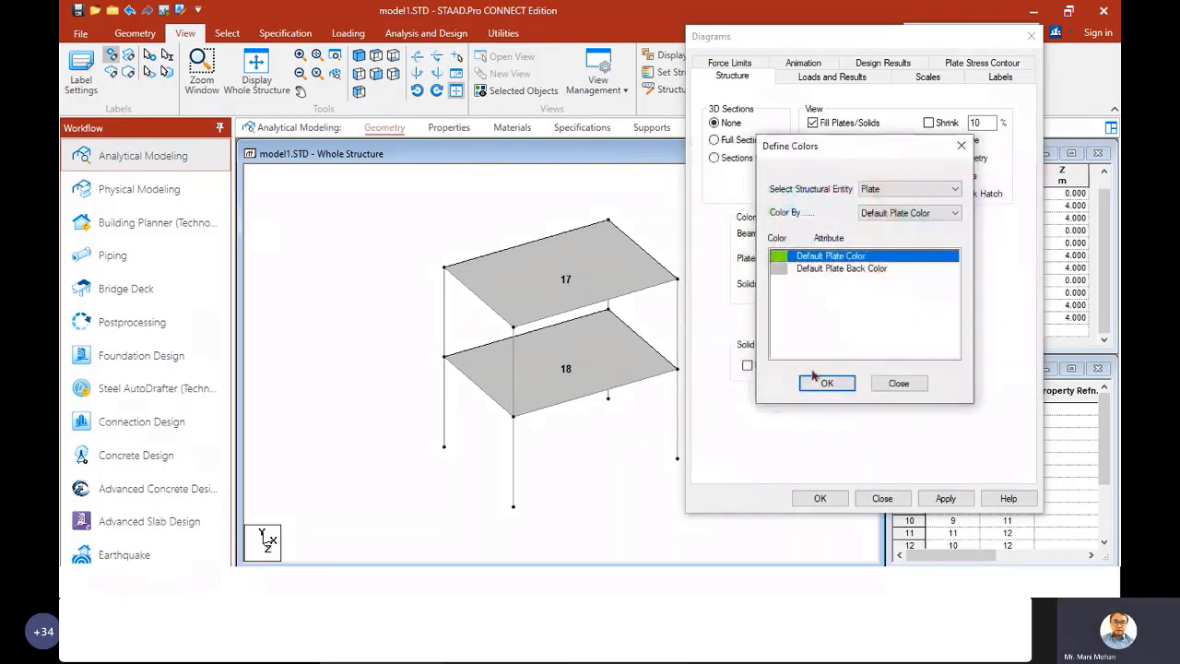
{"action": "left_click", "coordinate": [825, 383]}
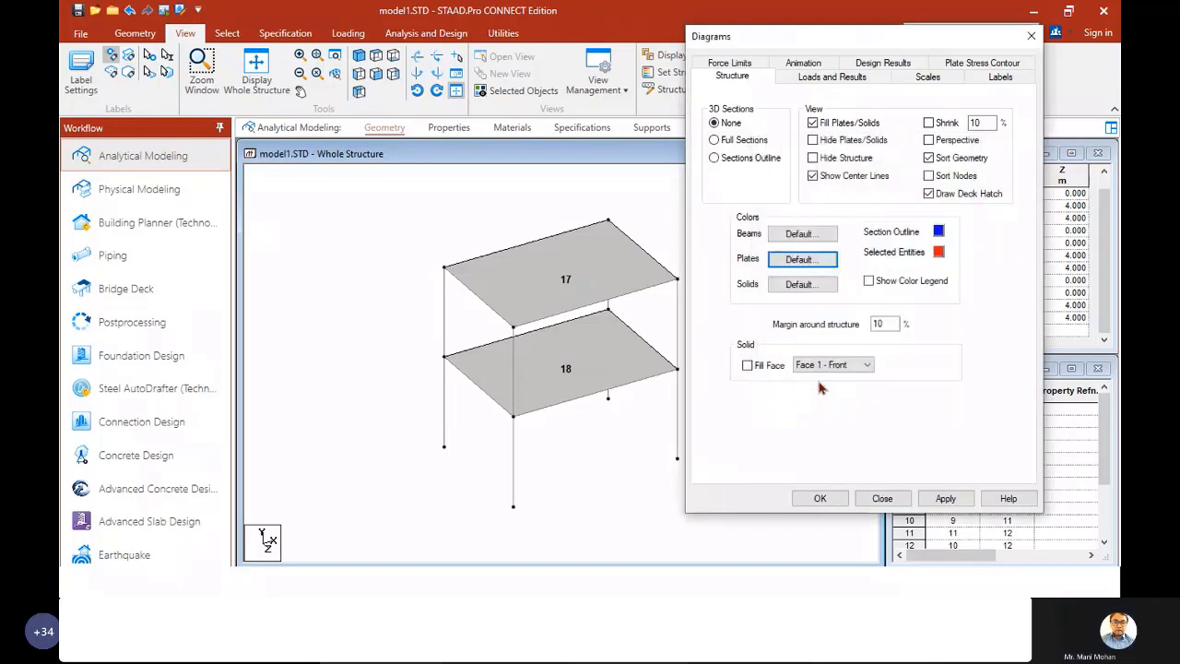
{"action": "left_click", "coordinate": [944, 500]}
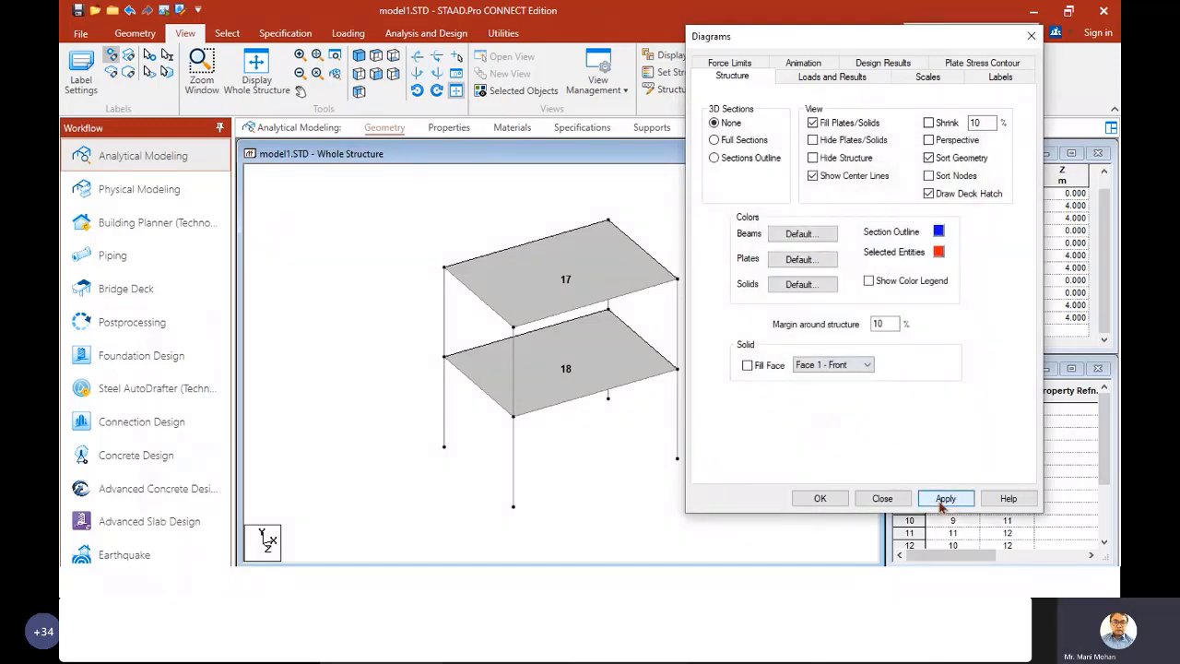
- Set the Default Plate Back Color to light green (RGB 128, 255, 128) and apply it to the slabs
{"action": "left_click", "coordinate": [800, 234]}
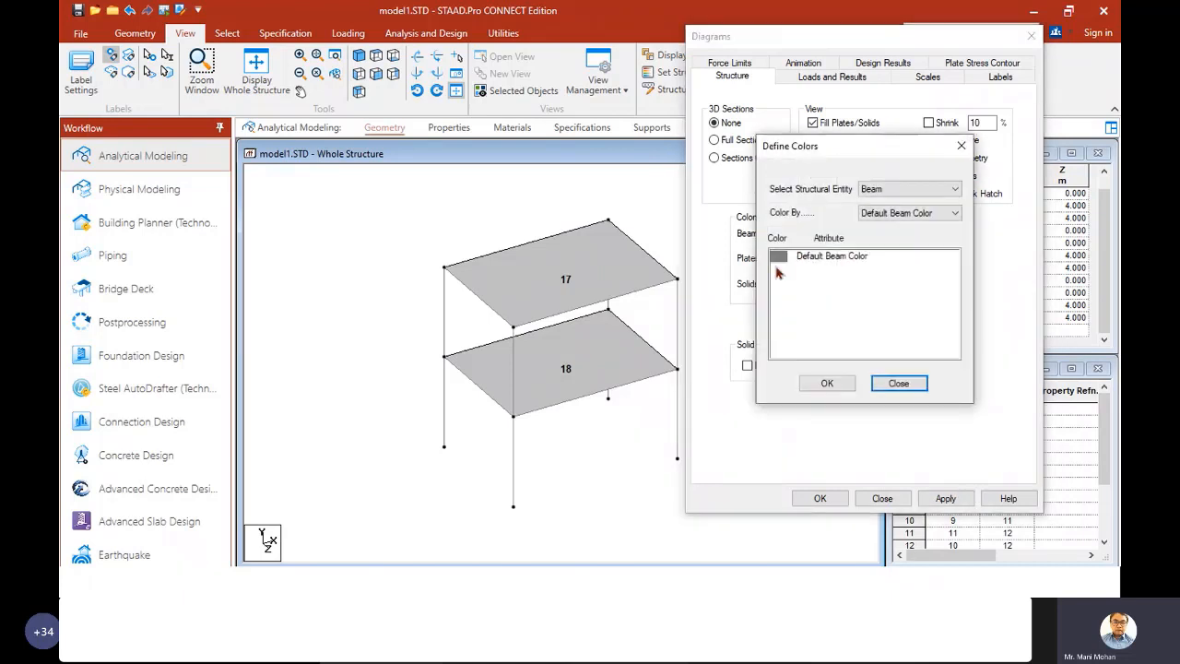
{"action": "left_click", "coordinate": [961, 146]}
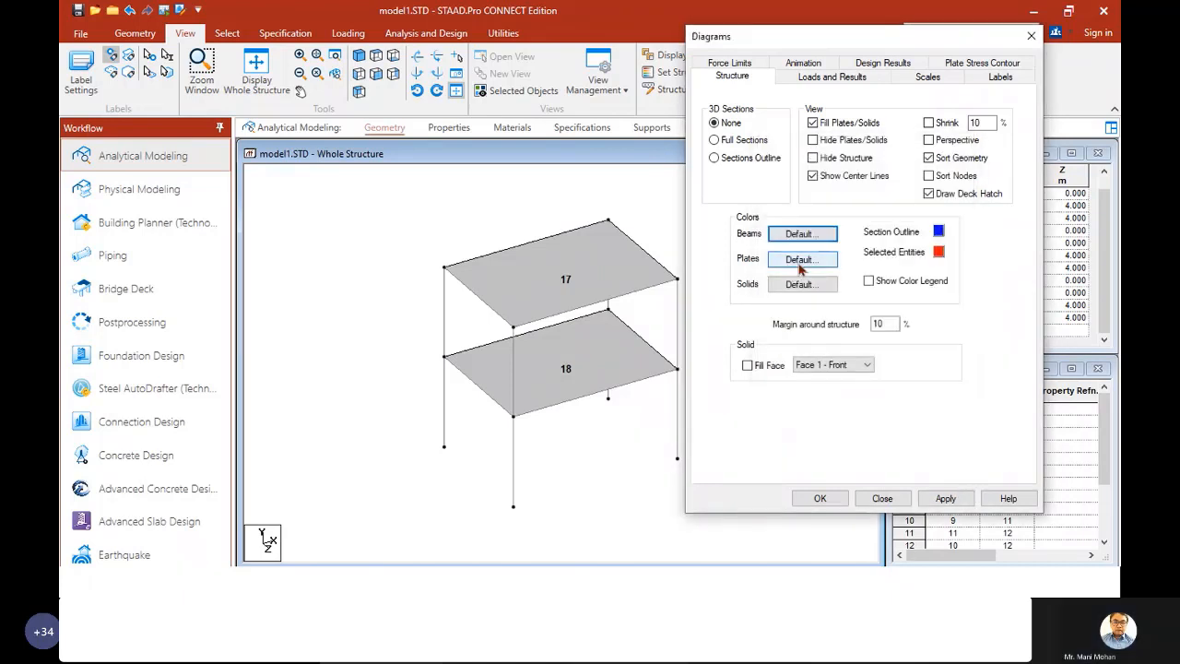
{"action": "left_click", "coordinate": [801, 261]}
{"action": "left_click", "coordinate": [834, 269]}
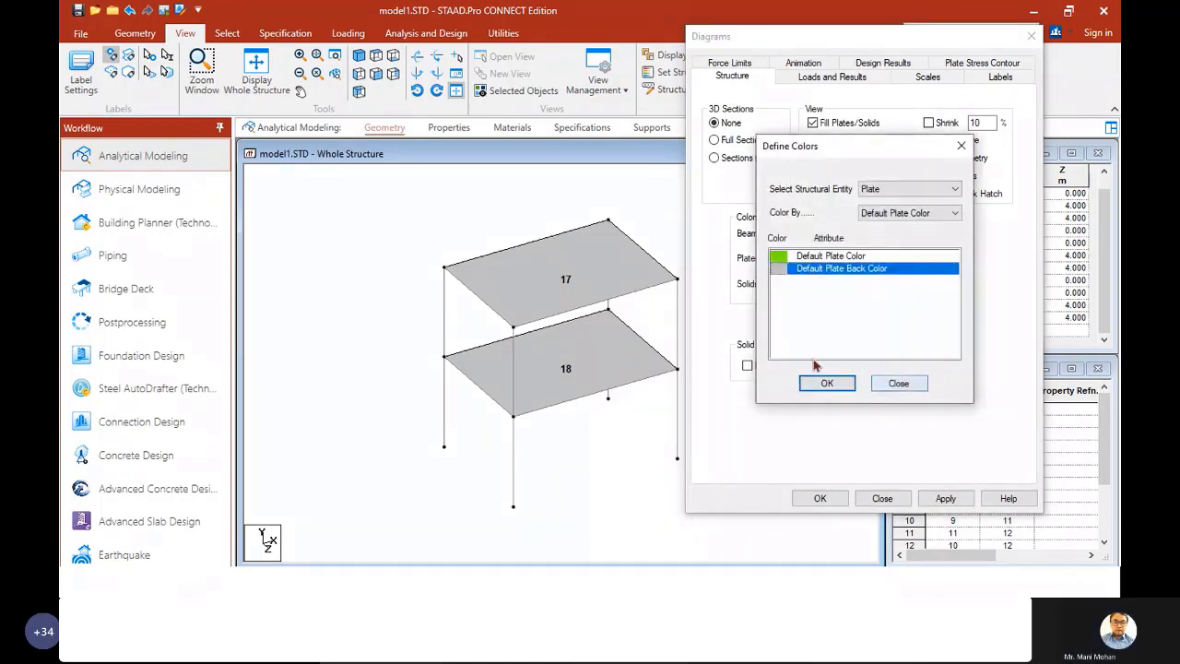
{"action": "double_click", "coordinate": [779, 268]}
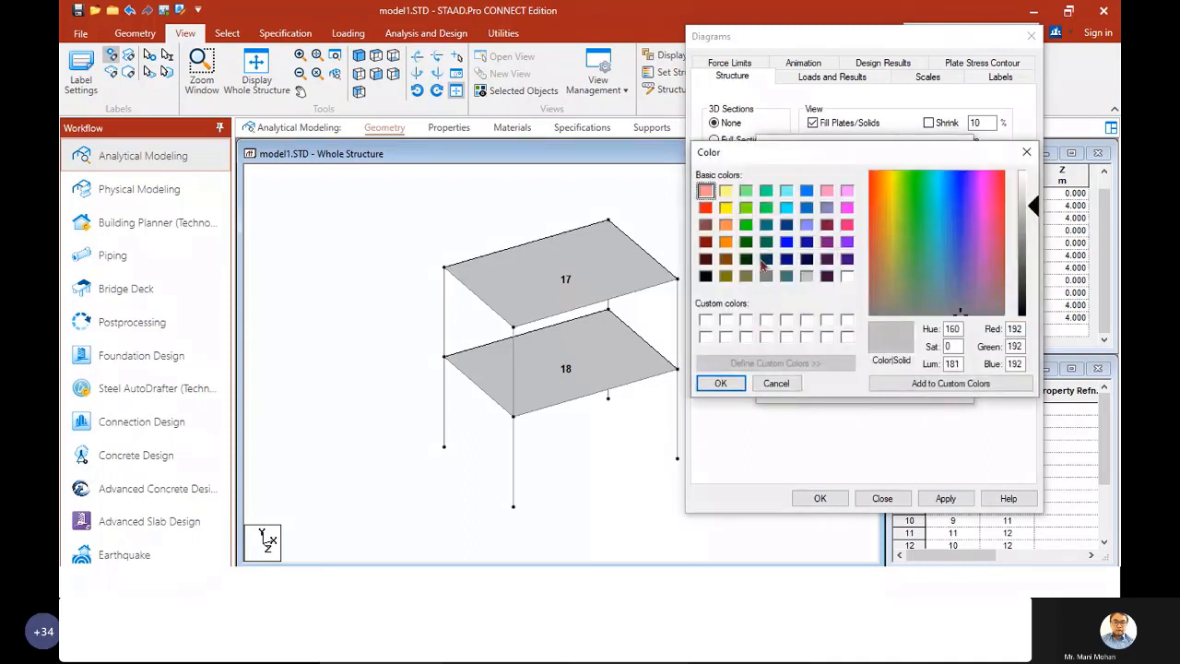
{"action": "left_click", "coordinate": [747, 193]}
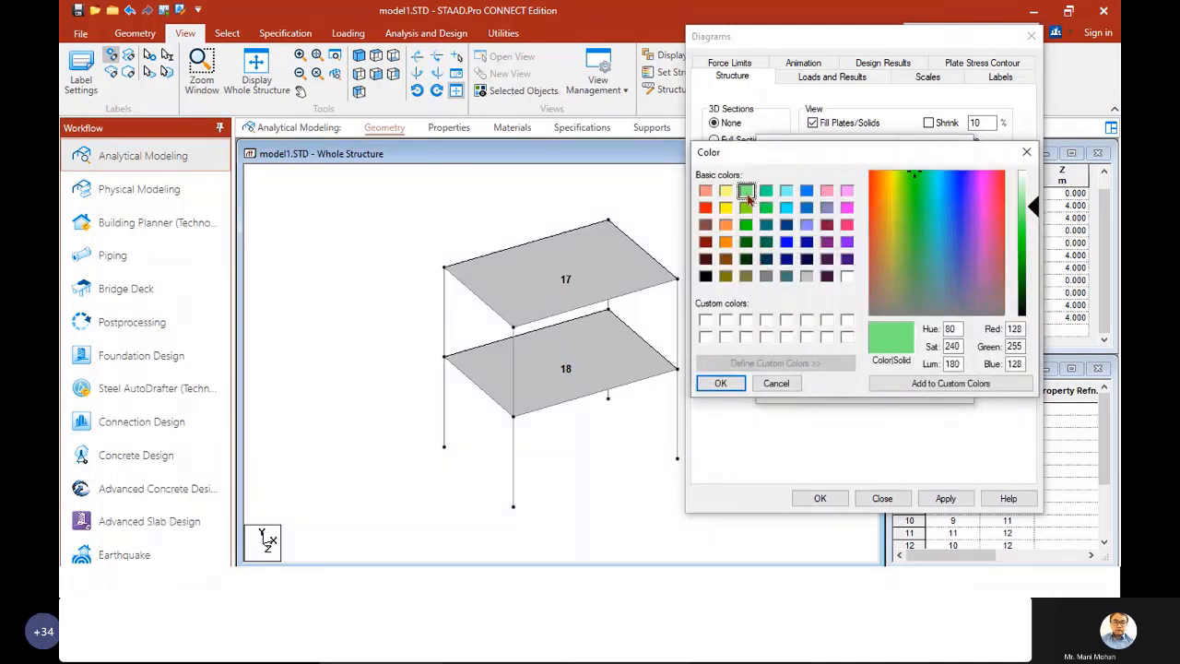
{"action": "left_click", "coordinate": [720, 383]}
{"action": "left_click", "coordinate": [825, 383]}
{"action": "left_click", "coordinate": [938, 498]}
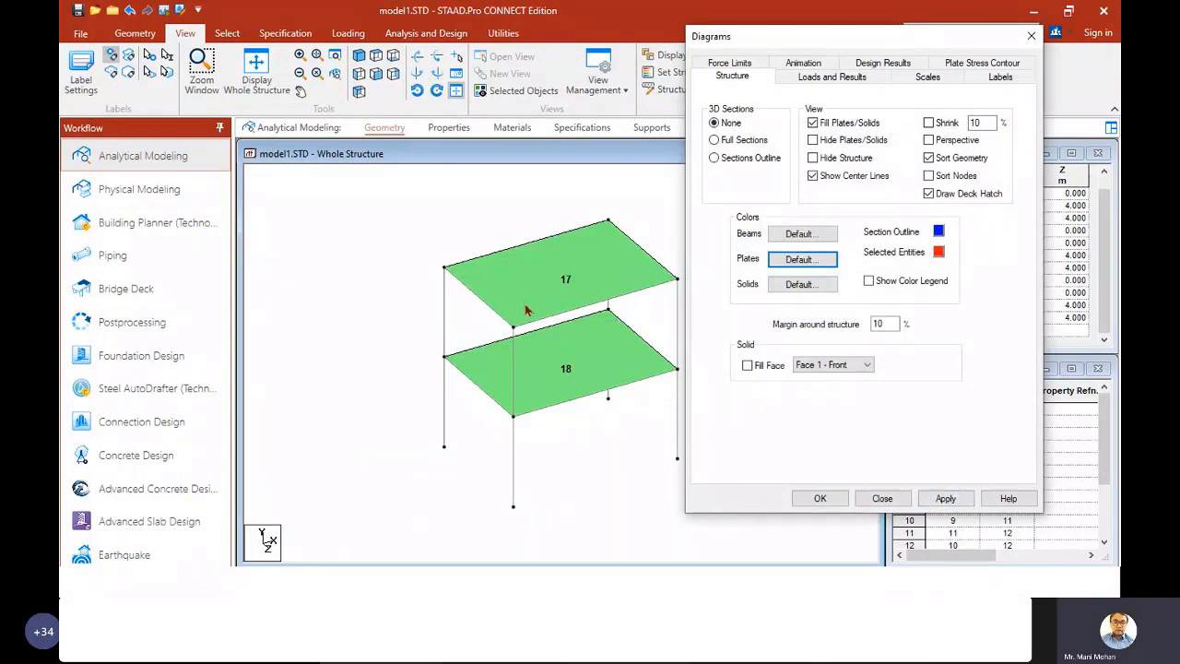
- Check the default plate colours, and turn off the Fill Plates/Solids display option for the slabs
{"action": "left_click", "coordinate": [799, 262]}
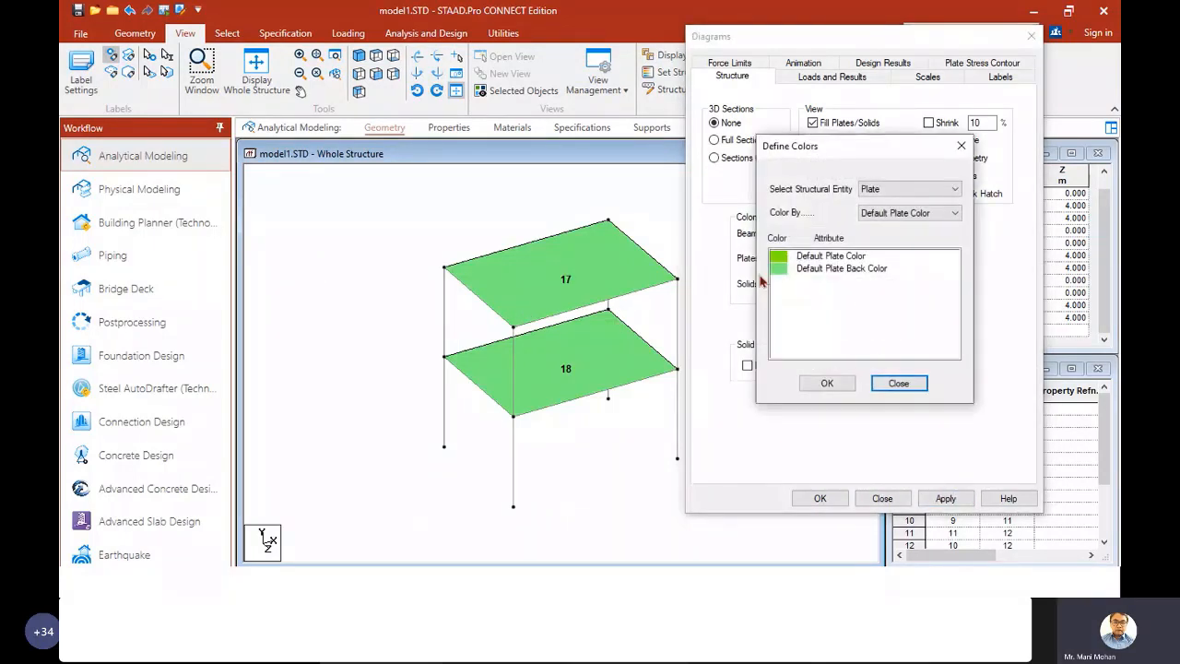
{"action": "left_click", "coordinate": [829, 257]}
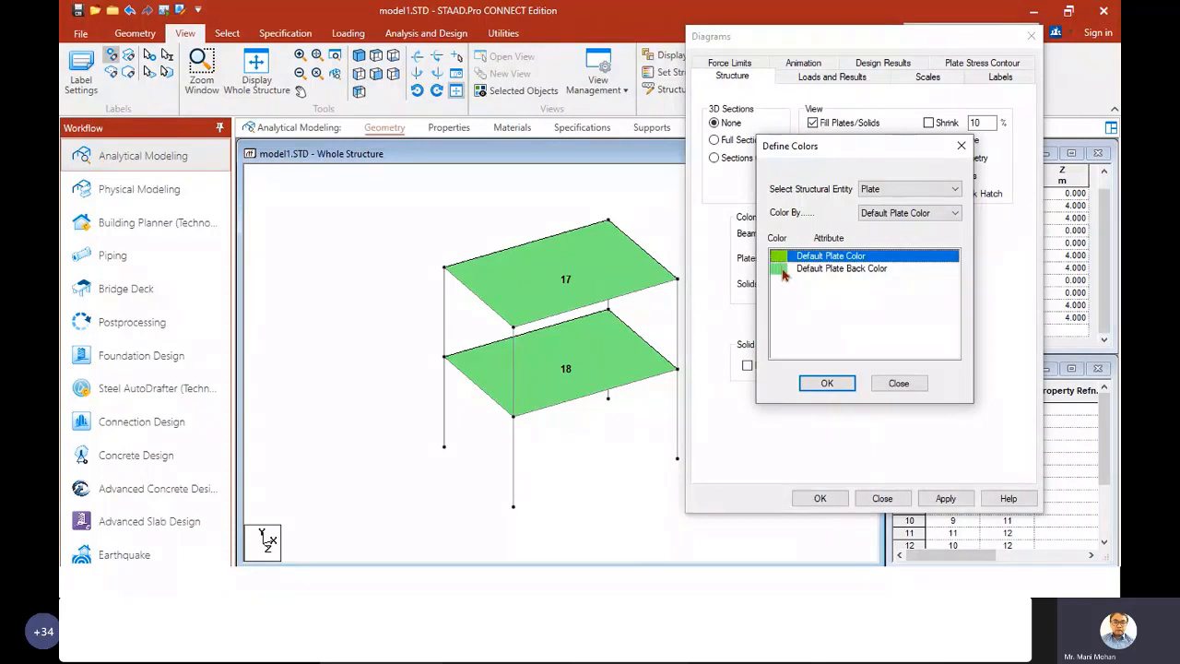
{"action": "left_click", "coordinate": [961, 146]}
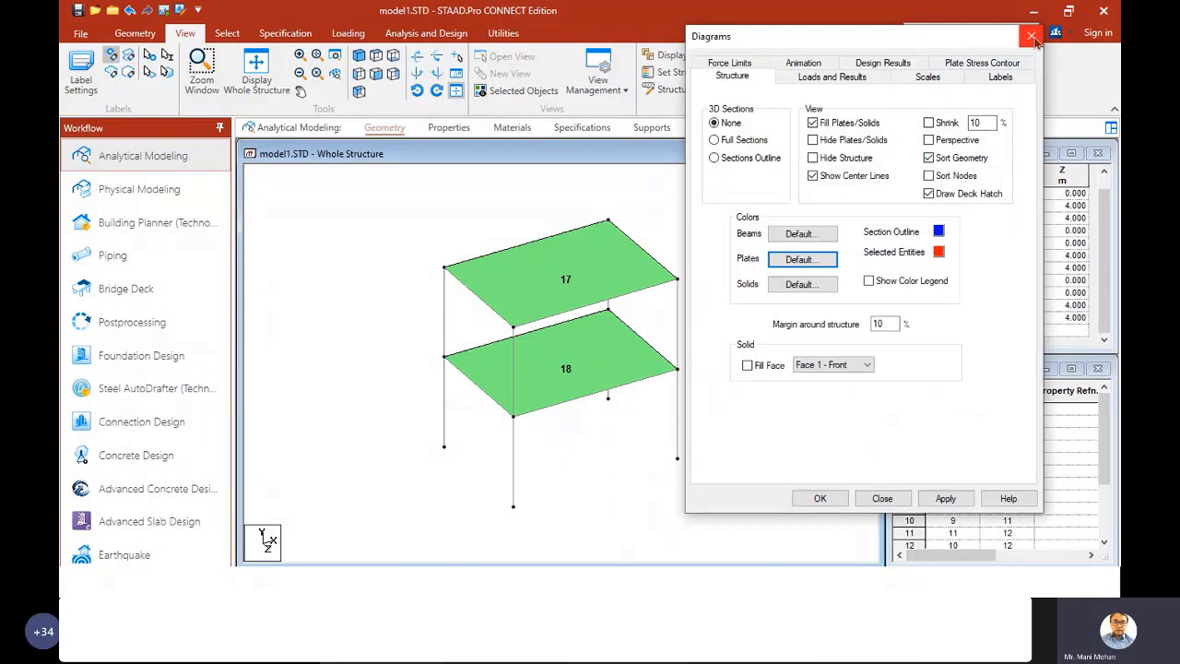
{"action": "left_click", "coordinate": [813, 123]}
{"action": "left_click", "coordinate": [946, 498]}
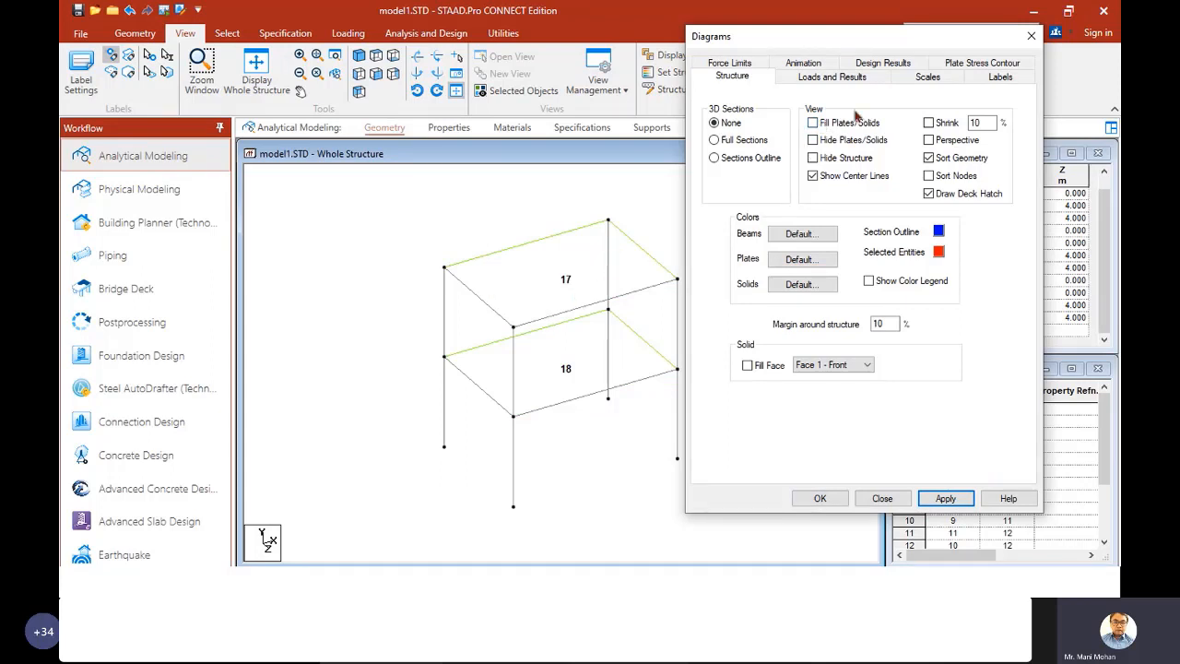
{"action": "left_click", "coordinate": [1031, 35]}
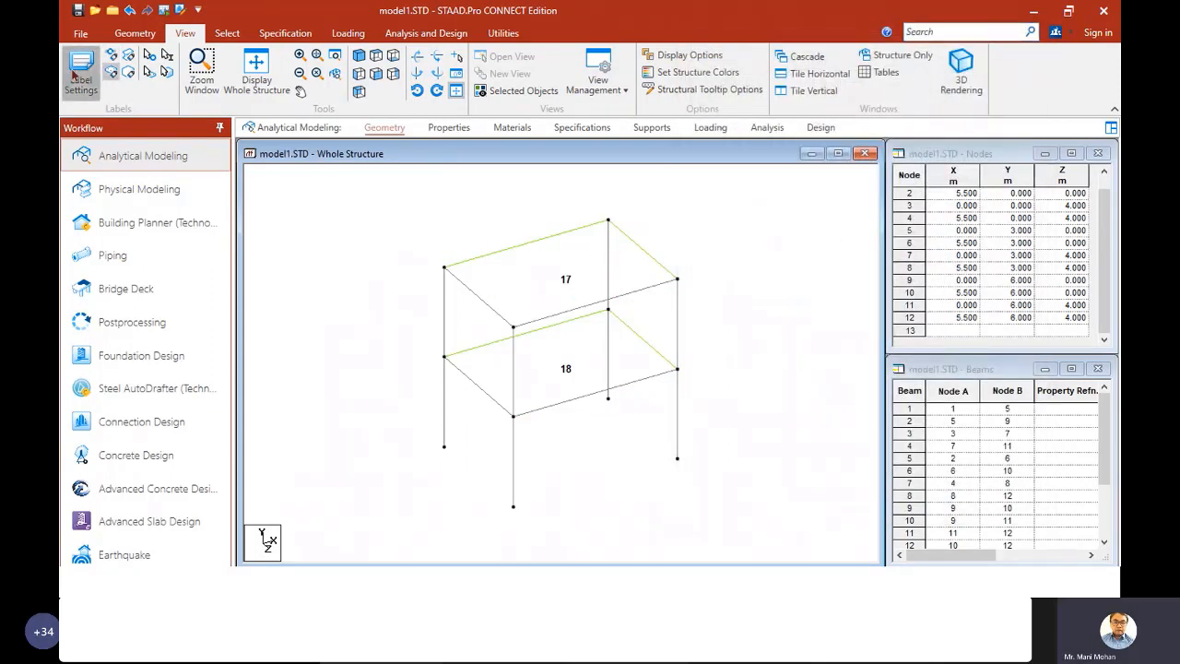
- Turn the Fill Plates/Solids option back on for both slabs and accept the diagram settings
{"action": "left_click", "coordinate": [76, 79]}
{"action": "left_click", "coordinate": [459, 87]}
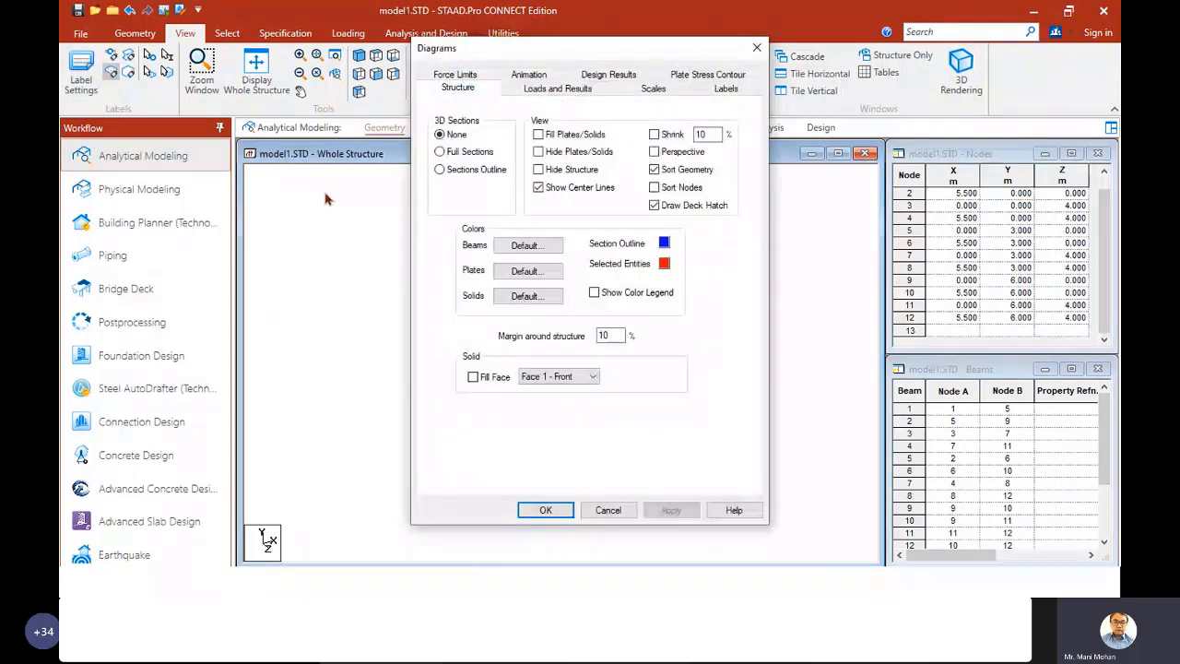
{"action": "left_click", "coordinate": [539, 134]}
{"action": "left_click", "coordinate": [671, 510]}
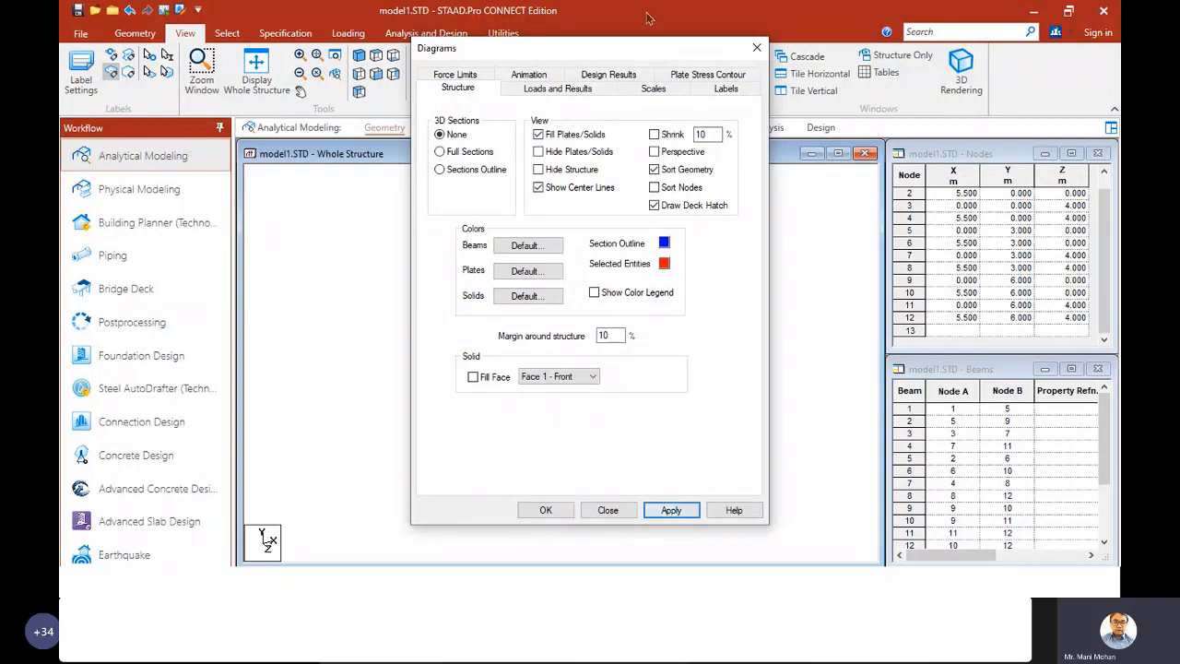
{"action": "left_click_drag", "start_coordinate": [618, 43], "coordinate": [917, 32]}
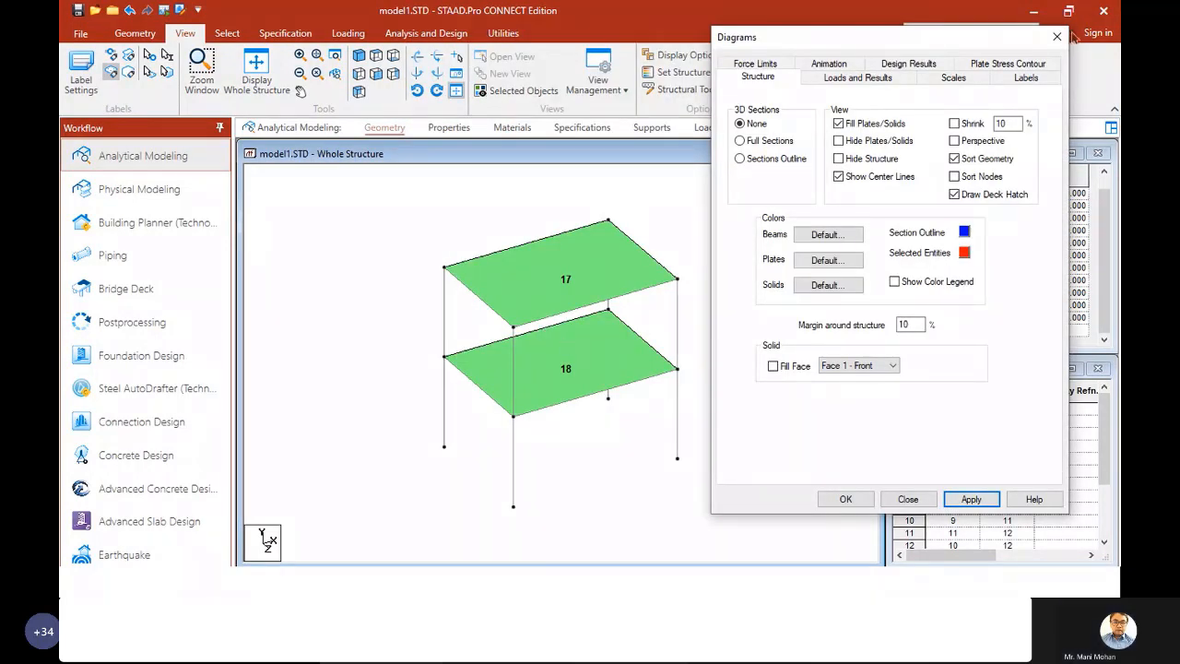
{"action": "left_click_drag", "start_coordinate": [901, 38], "coordinate": [696, 37]}
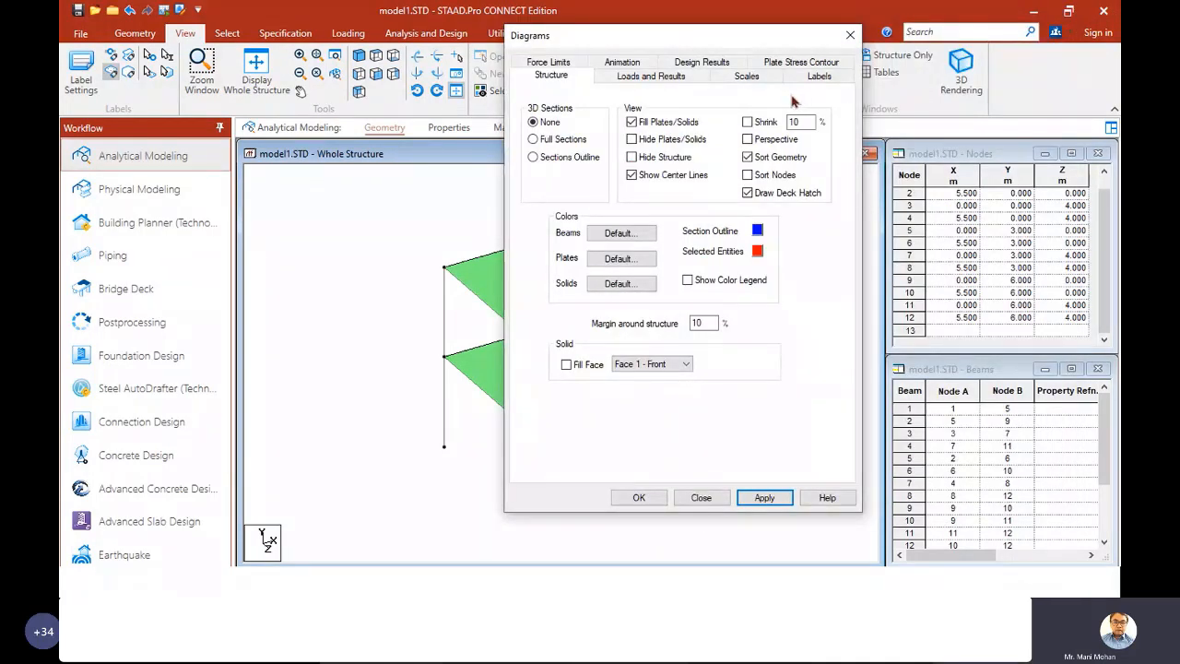
{"action": "left_click", "coordinate": [647, 500]}
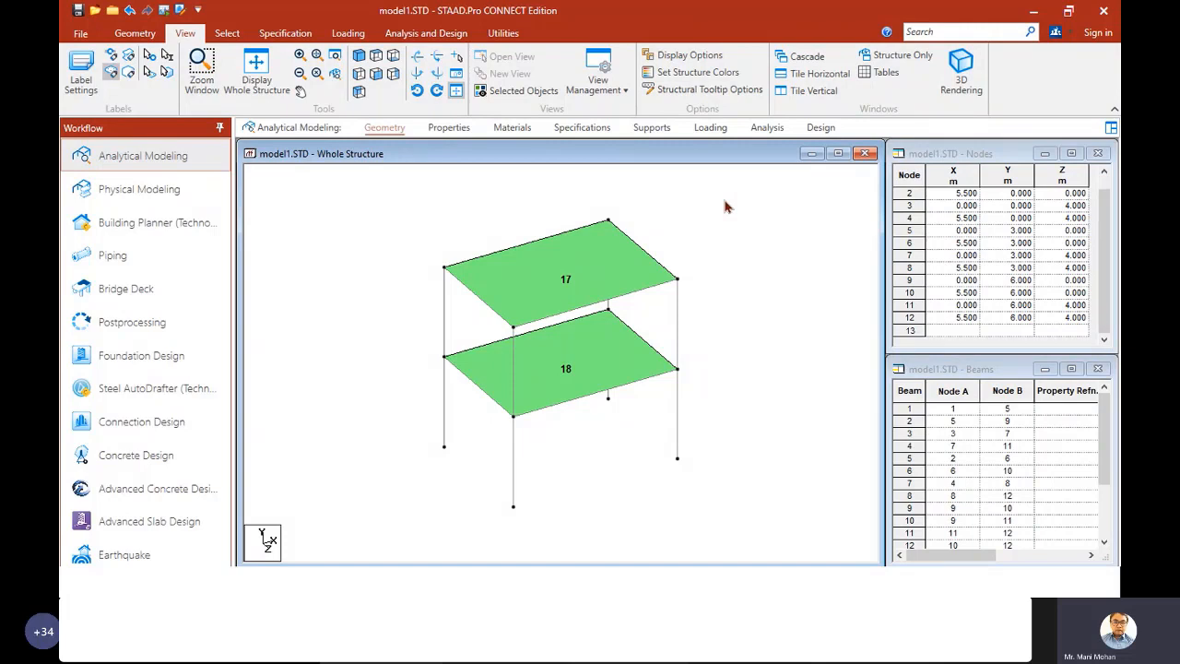
- Delete all beams and columns of the frame together with the nodes left without any attached element
{"action": "left_click_drag", "start_coordinate": [740, 199], "coordinate": [406, 535]}
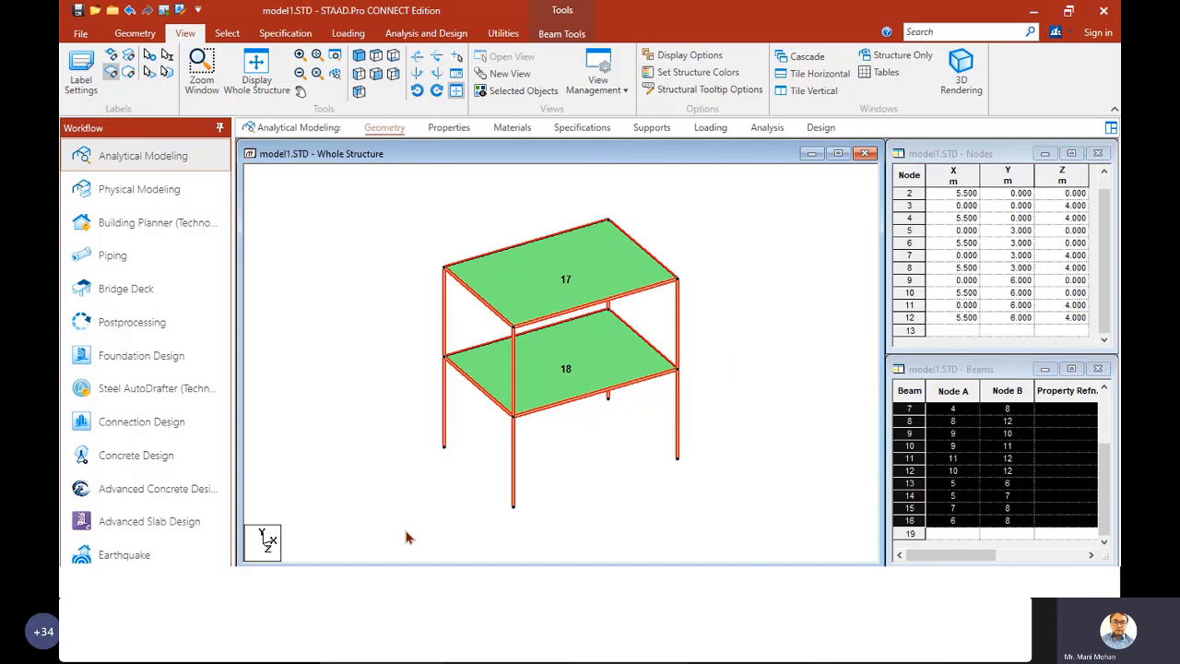
{"action": "key", "text": "Delete"}
{"action": "left_click", "coordinate": [636, 323]}
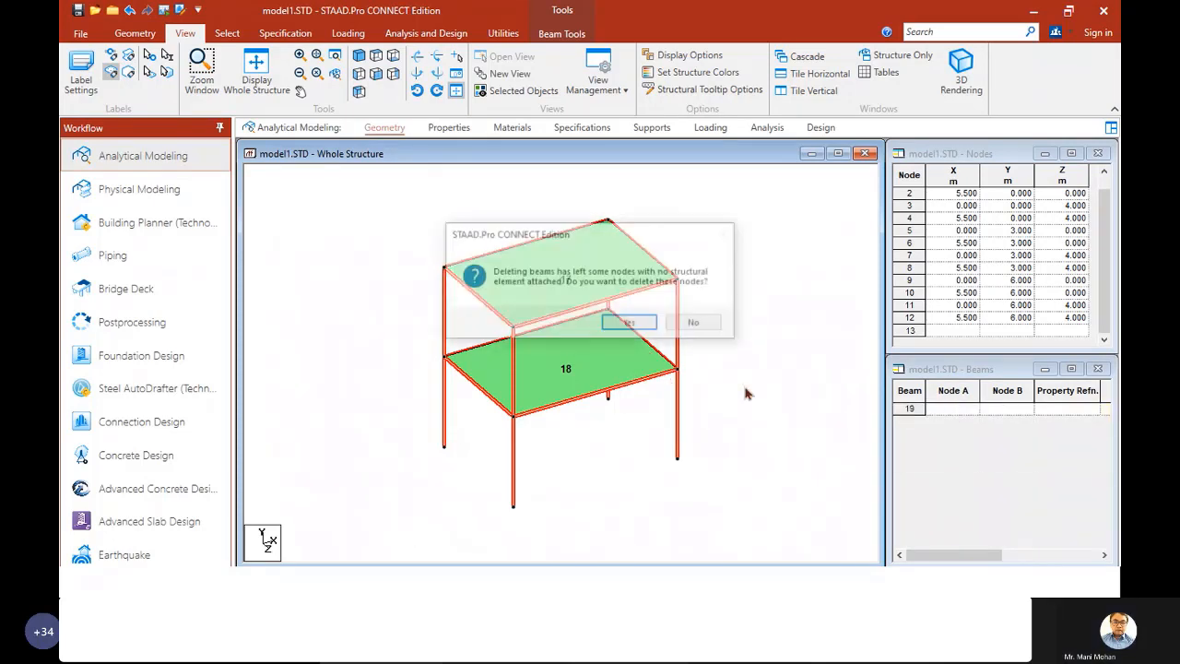
{"action": "left_click", "coordinate": [631, 325]}
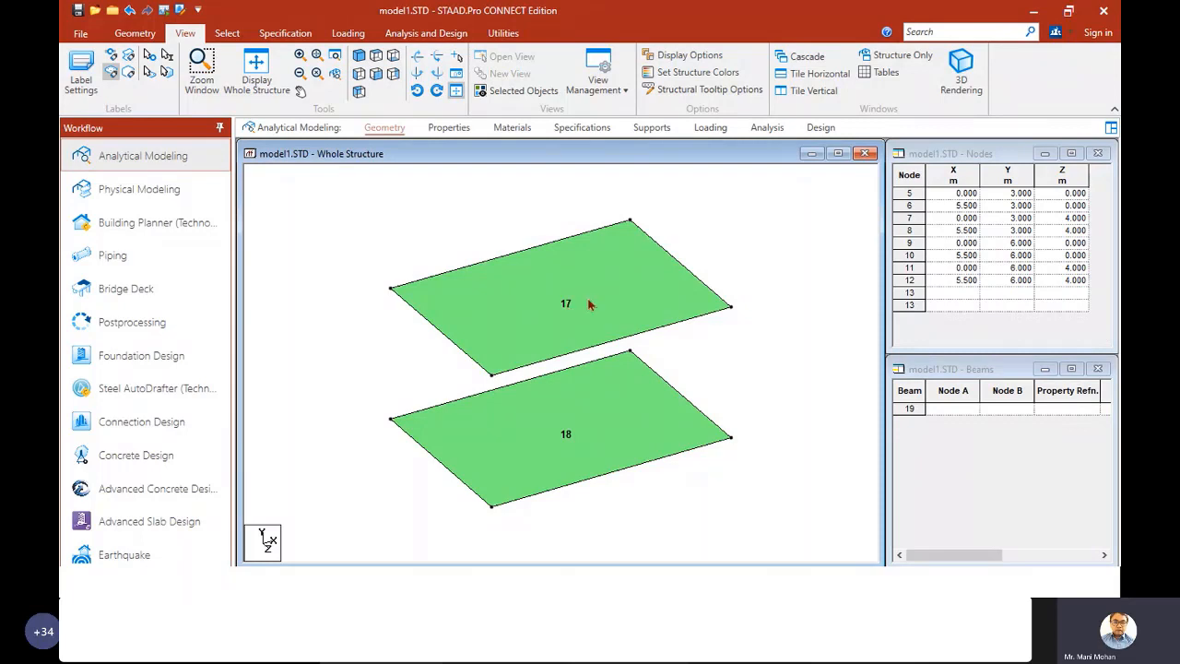
- Select plates 17 and 18 with the Plate Cursor and delete them together with their orphan nodes
{"action": "left_click", "coordinate": [227, 33]}
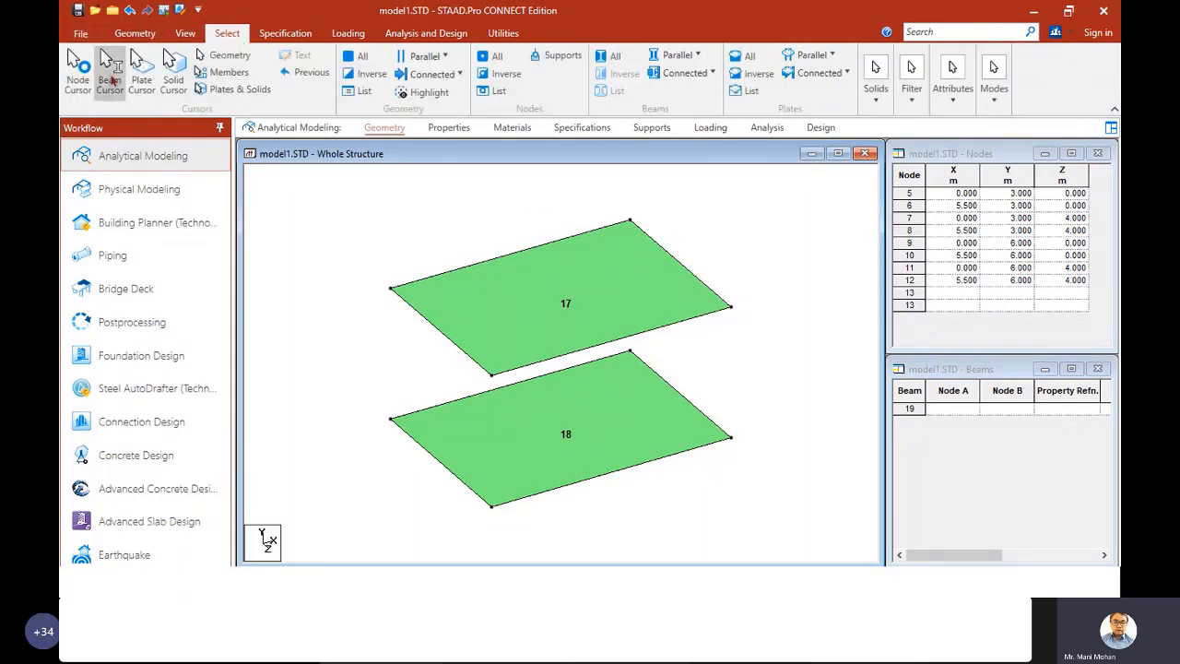
{"action": "left_click", "coordinate": [141, 79]}
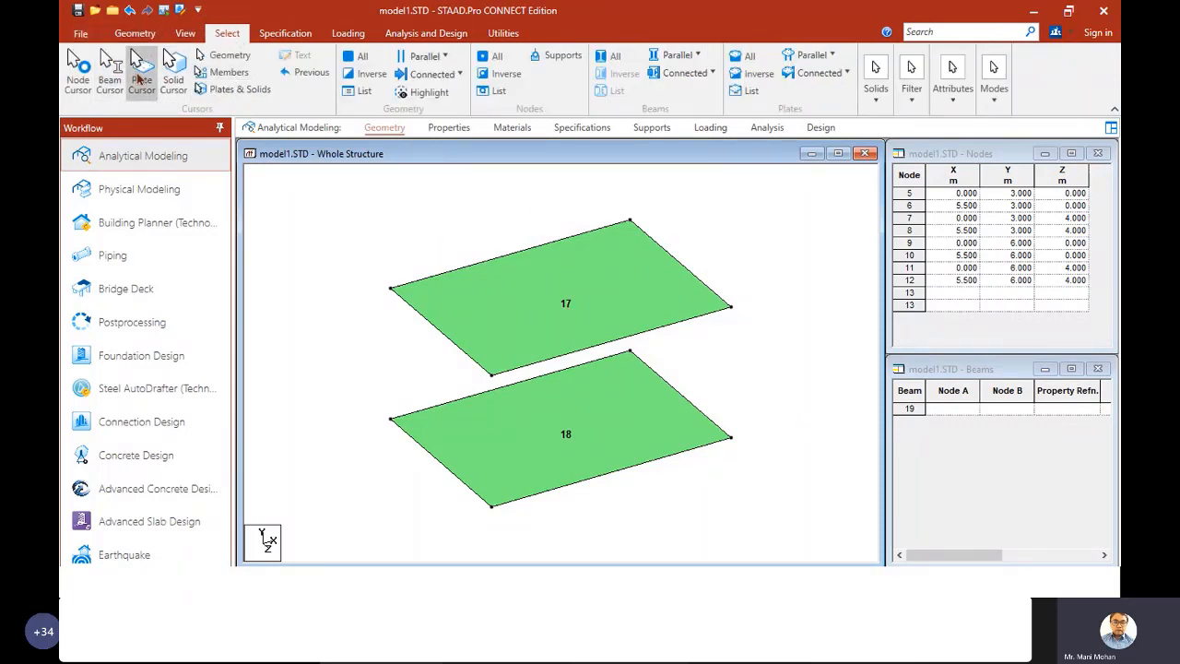
{"action": "left_click", "coordinate": [615, 306]}
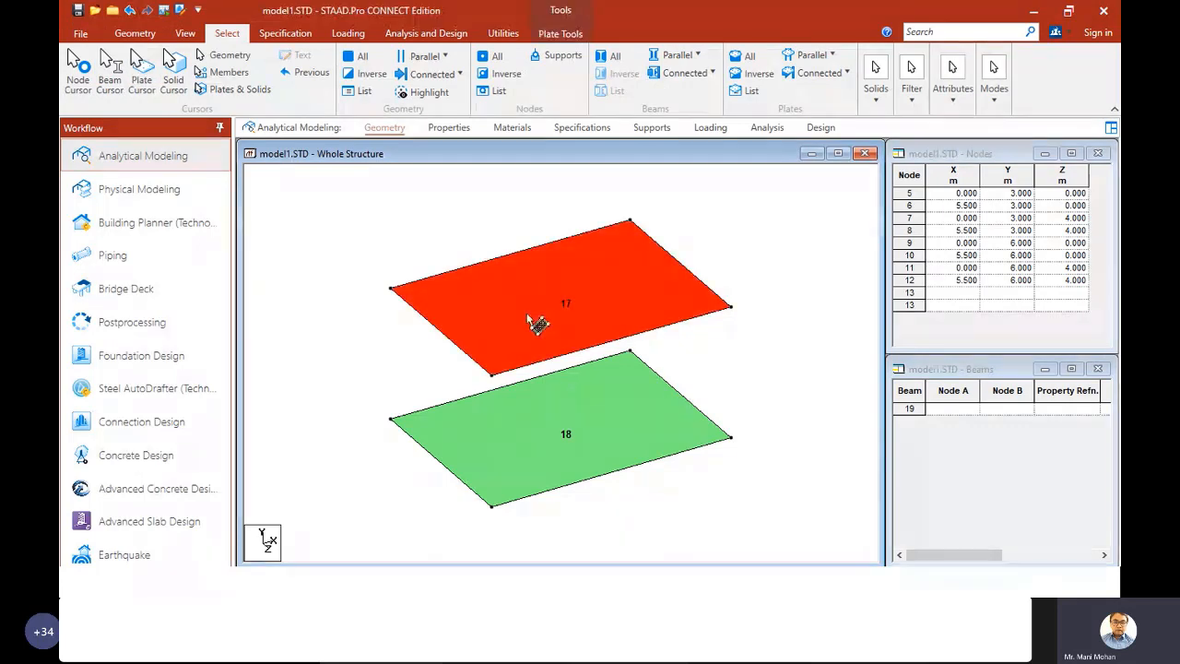
{"action": "left_click", "coordinate": [619, 434], "text": "ctrl"}
{"action": "key", "text": "Delete"}
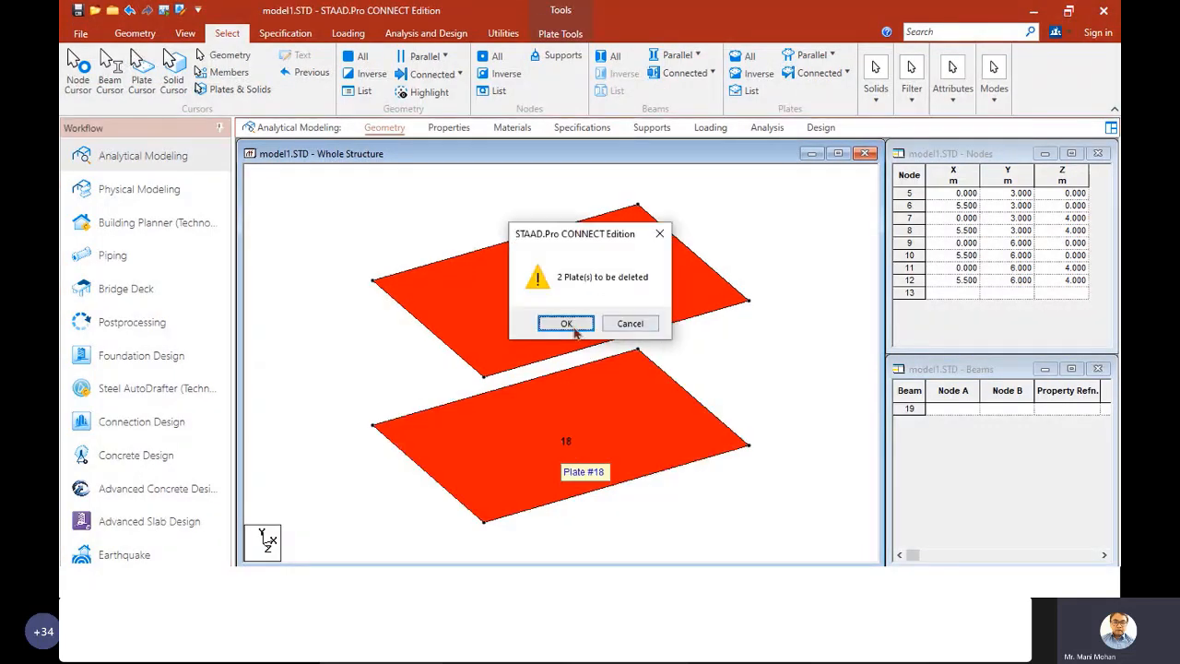
{"action": "left_click", "coordinate": [571, 324]}
{"action": "left_click", "coordinate": [627, 328]}
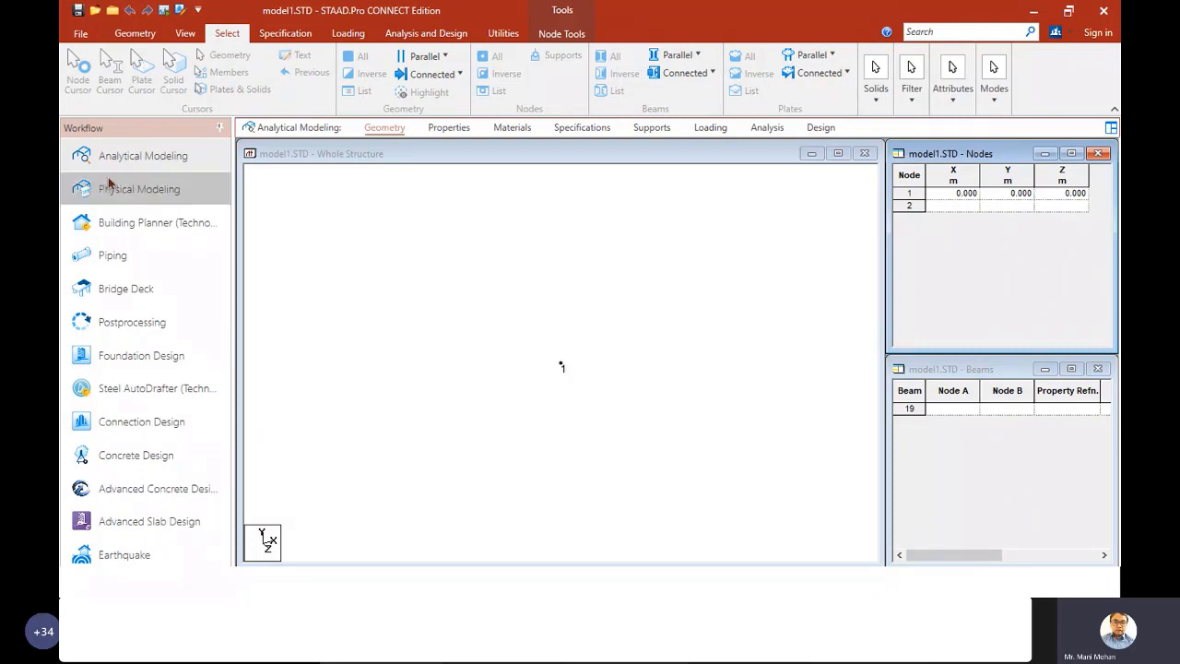
- Add a second node at X 0, Y 3, Z 0 m in the node table
{"action": "left_click", "coordinate": [966, 196]}
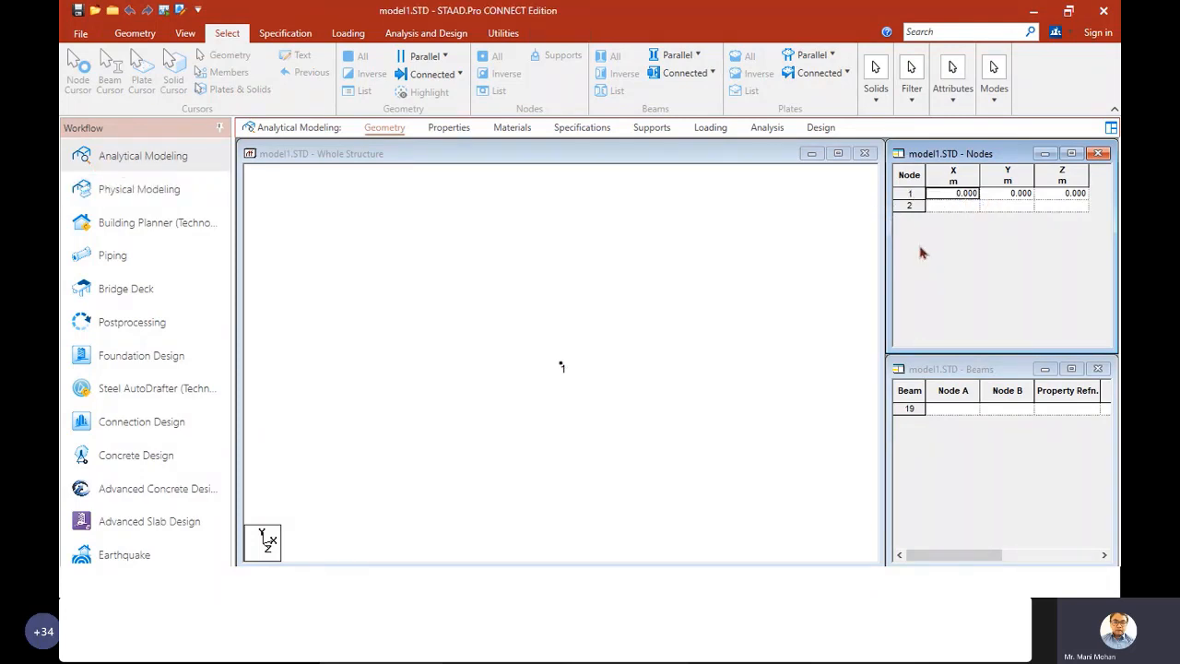
{"action": "left_click", "coordinate": [955, 206]}
{"action": "type", "text": "0"}
{"action": "key", "text": "Tab"}
{"action": "type", "text": "3"}
{"action": "key", "text": "Tab"}
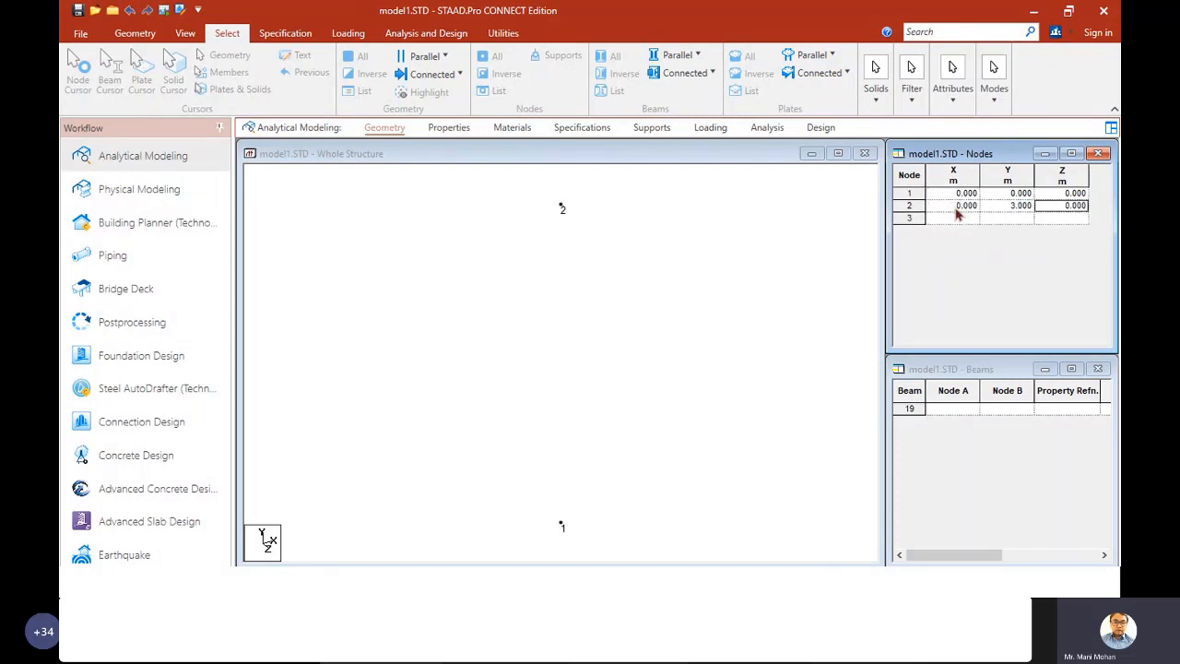
{"action": "left_click", "coordinate": [840, 342]}
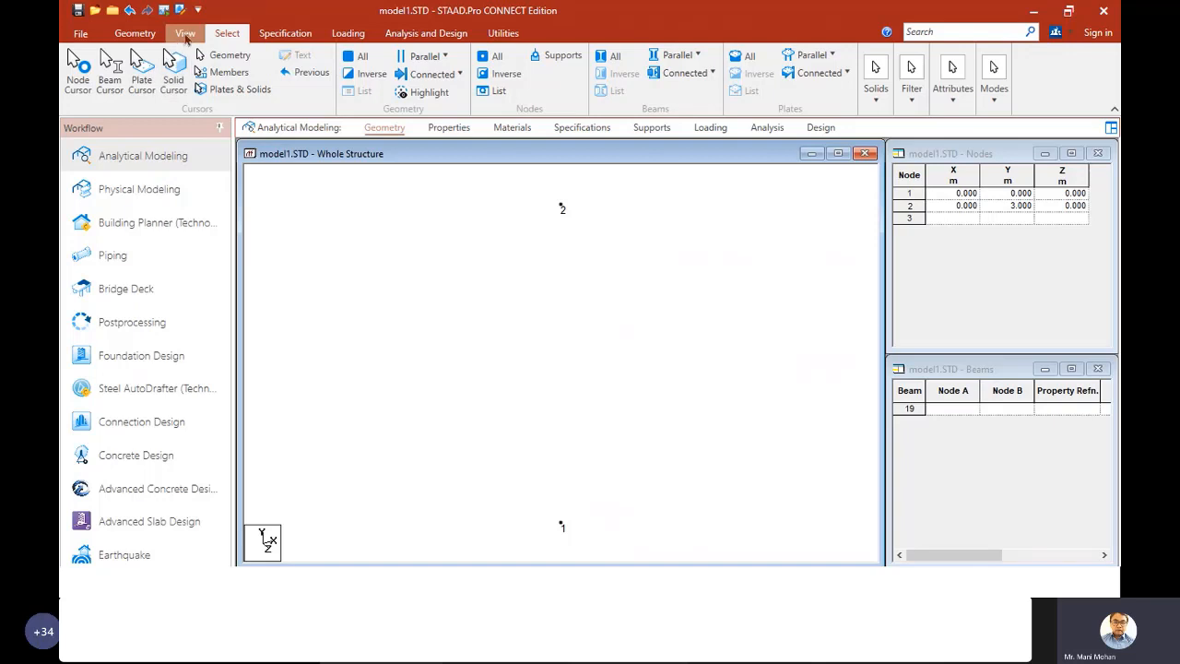
- Add a beam from node 1 up to node 2 to form the first column
{"action": "left_click", "coordinate": [135, 33]}
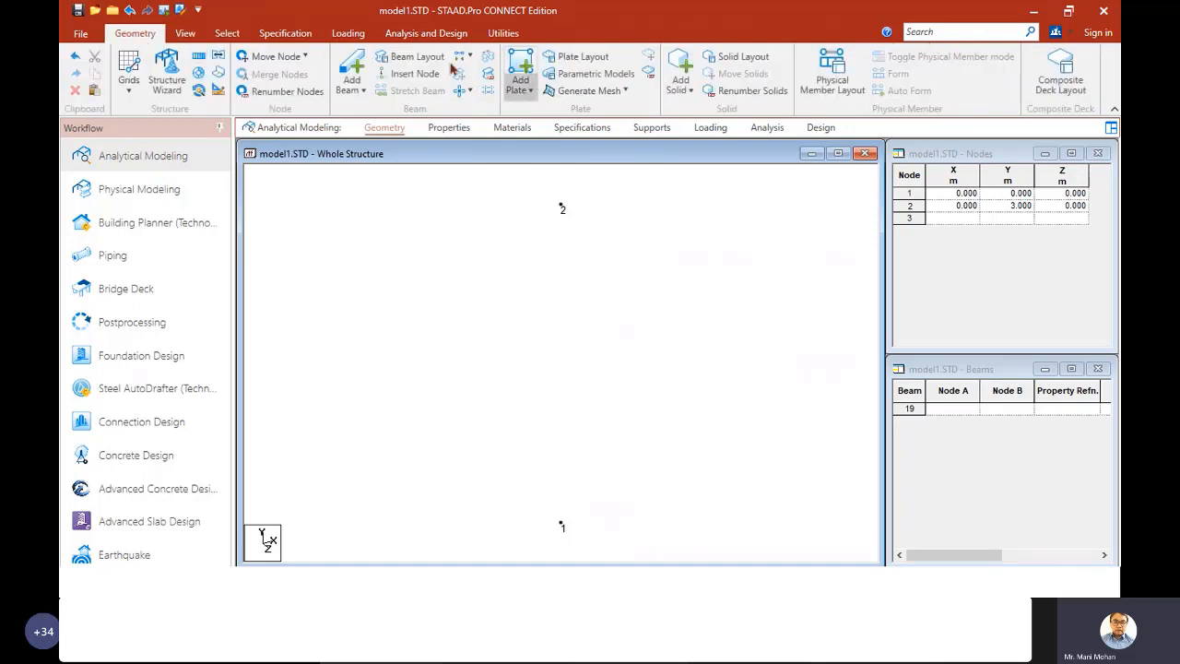
{"action": "left_click", "coordinate": [355, 67]}
{"action": "left_click", "coordinate": [562, 526]}
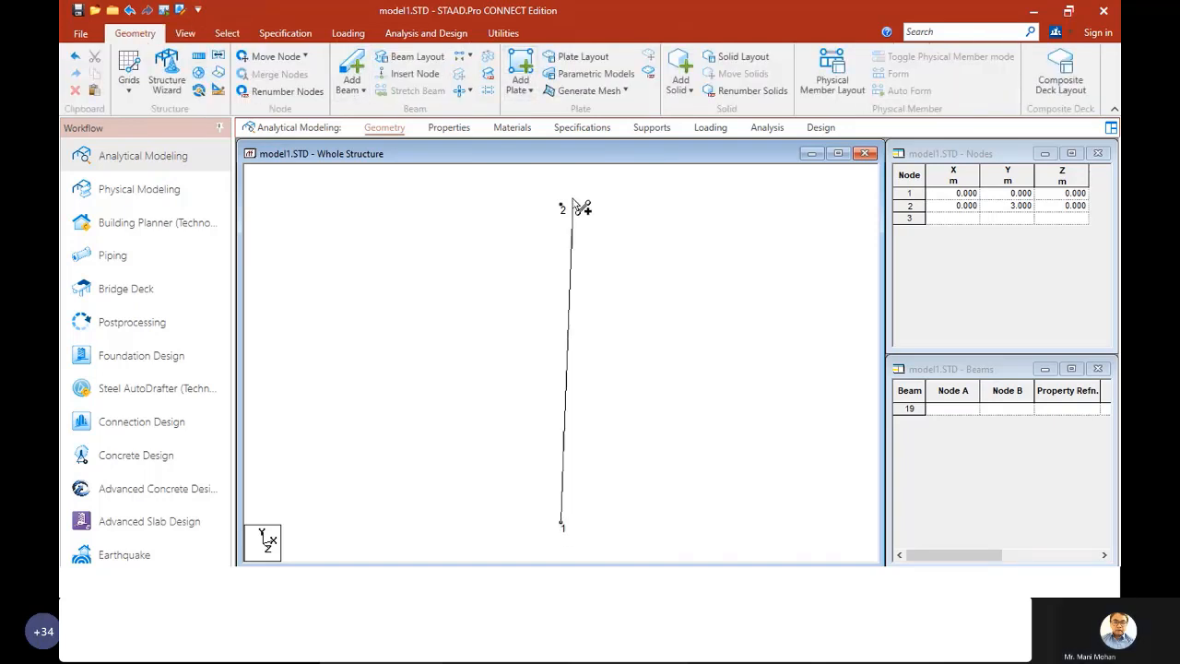
{"action": "left_click", "coordinate": [561, 204]}
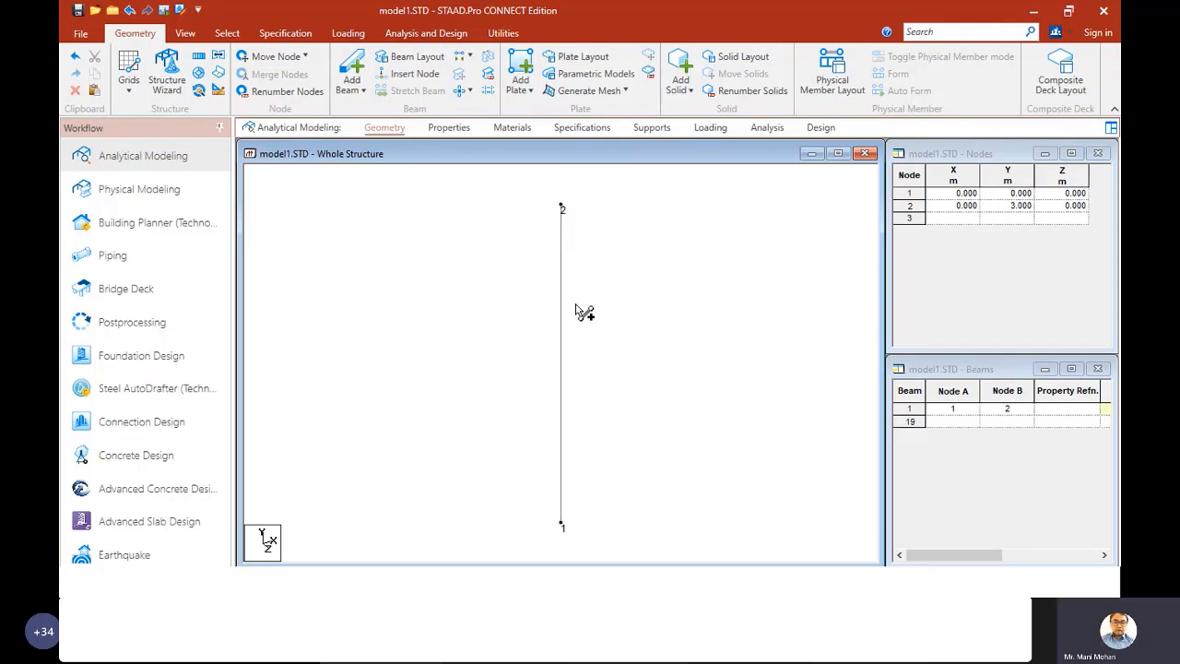
{"action": "scroll", "coordinate": [474, 330], "scroll_direction": "down", "scroll_amount": 4}
- Switch to the reference slide, mark the first lower-storey column and the Z direction in ink, and return to STAAD.Pro
{"action": "key", "text": "alt+Tab"}
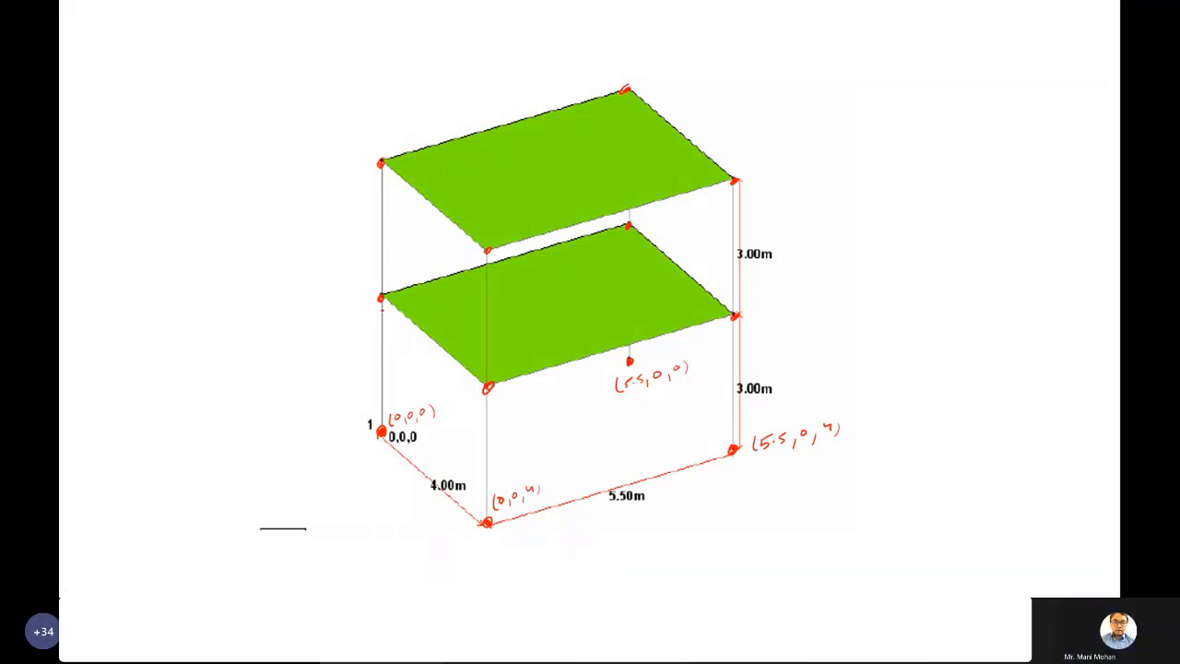
{"action": "left_click_drag", "start_coordinate": [382, 354], "coordinate": [394, 345]}
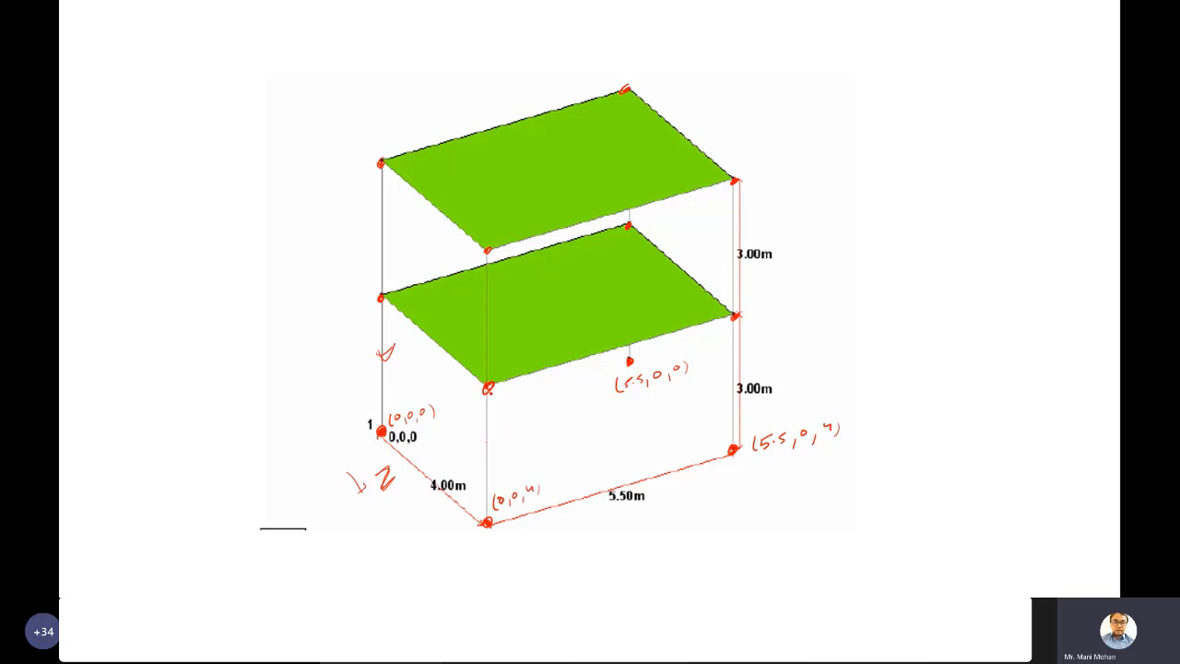
{"action": "key", "text": "alt+Tab"}
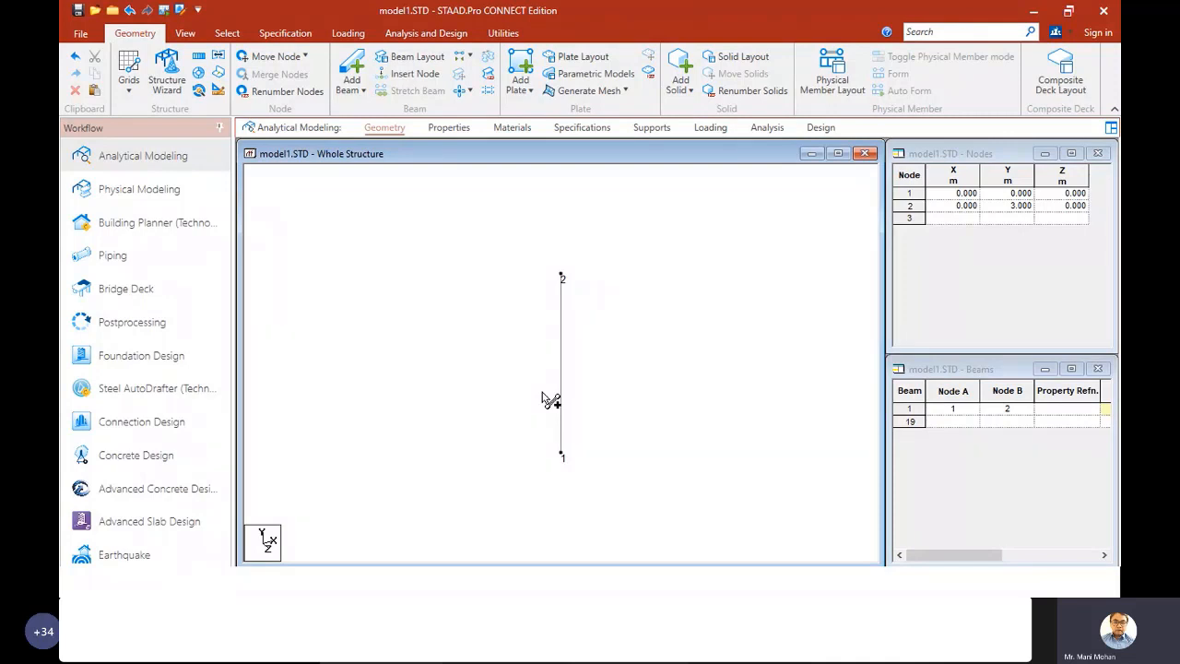
- Leave beam drawing, select the column between nodes 1 and 2, and set up a Translational Repeat in the global Z direction
{"action": "left_click", "coordinate": [227, 33]}
{"action": "left_click", "coordinate": [79, 72]}
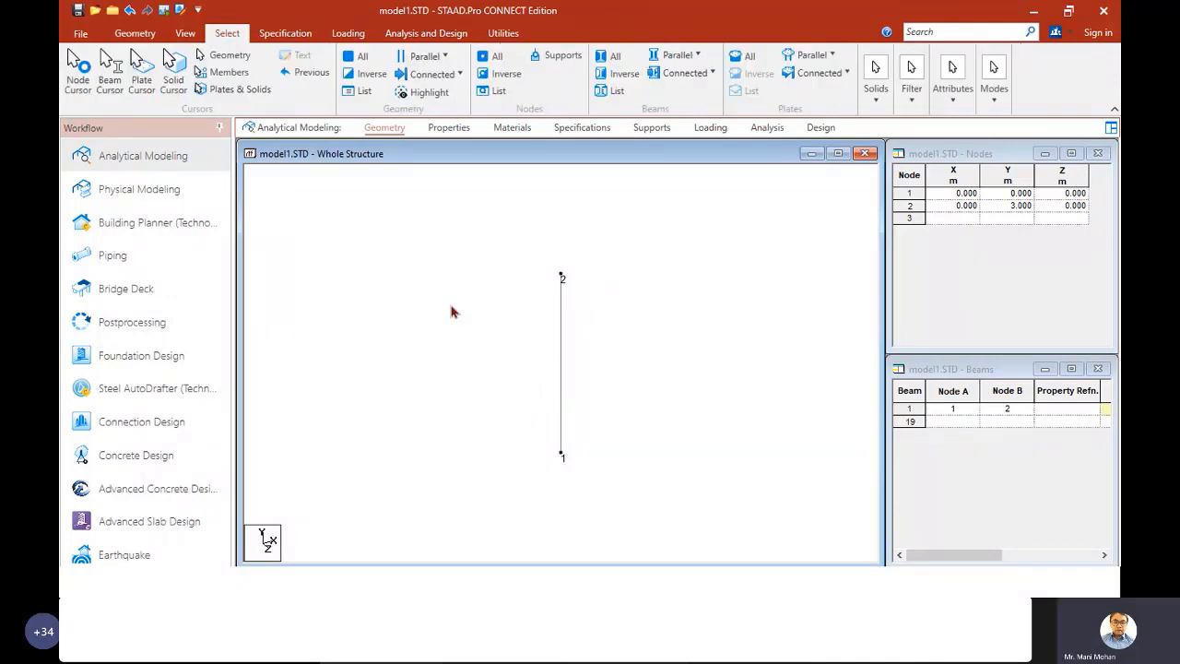
{"action": "left_click", "coordinate": [136, 34]}
{"action": "left_click", "coordinate": [561, 372]}
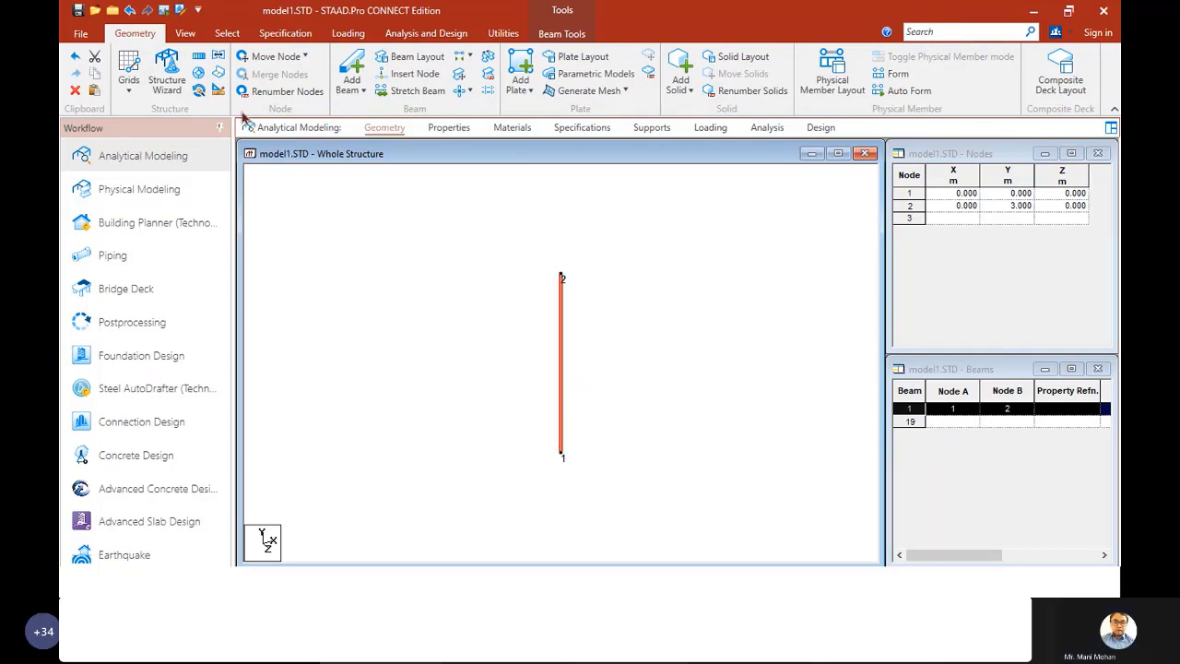
{"action": "left_click", "coordinate": [199, 57]}
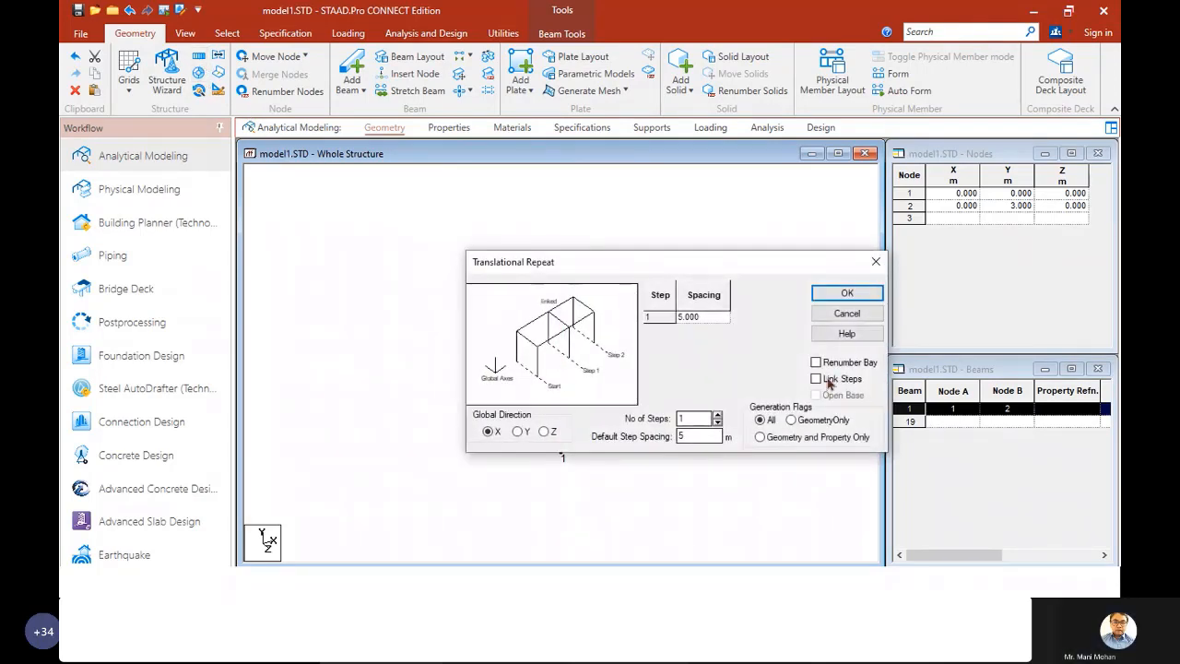
{"action": "left_click_drag", "start_coordinate": [590, 262], "coordinate": [784, 154]}
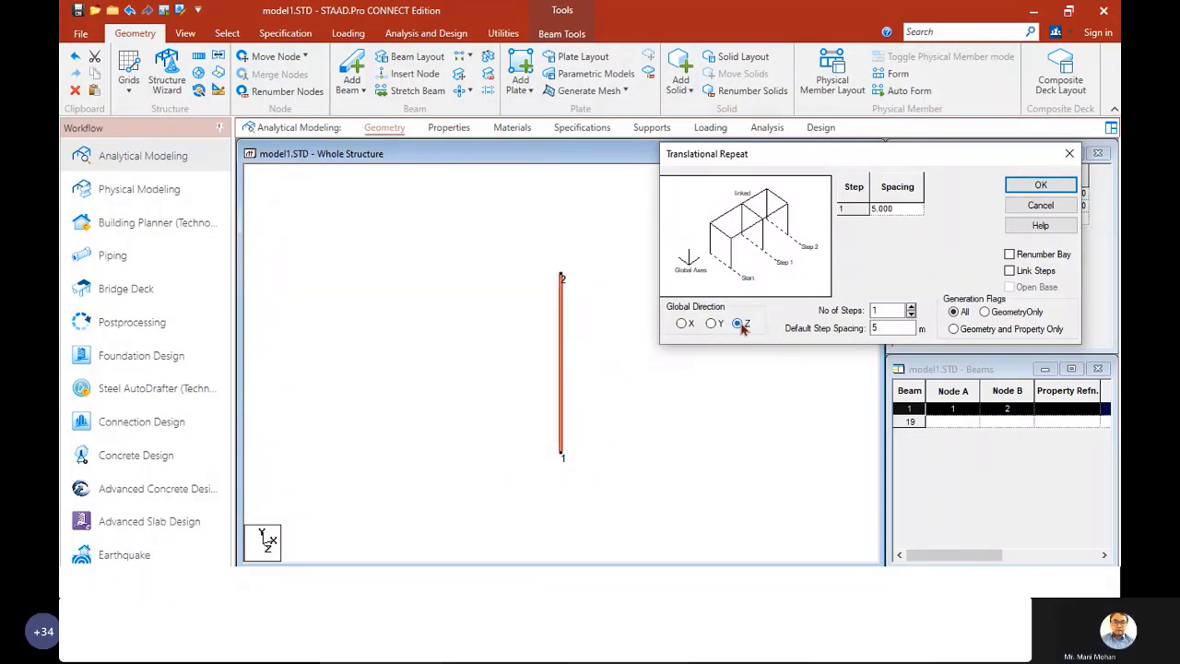
{"action": "left_click", "coordinate": [912, 308]}
{"action": "left_click", "coordinate": [912, 307]}
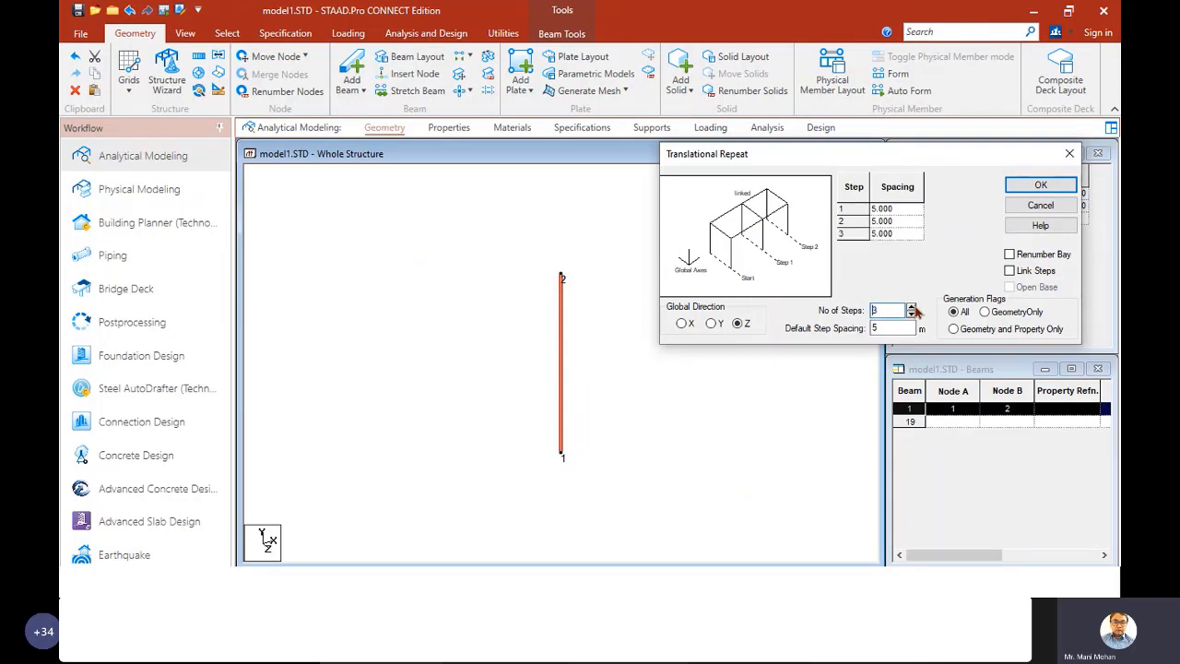
{"action": "left_click", "coordinate": [912, 314]}
{"action": "left_click", "coordinate": [911, 315]}
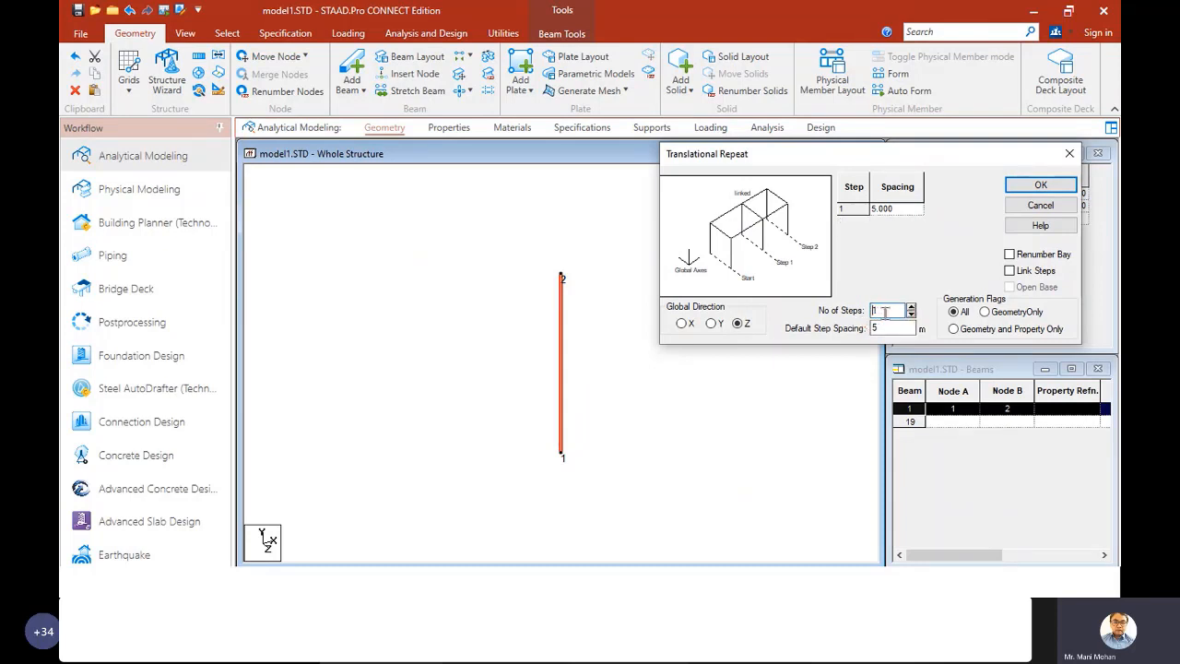
- Generate one copy of the column at 4 m step spacing with Link Steps enabled
{"action": "left_click_drag", "start_coordinate": [890, 328], "coordinate": [862, 335]}
{"action": "type", "text": "4"}
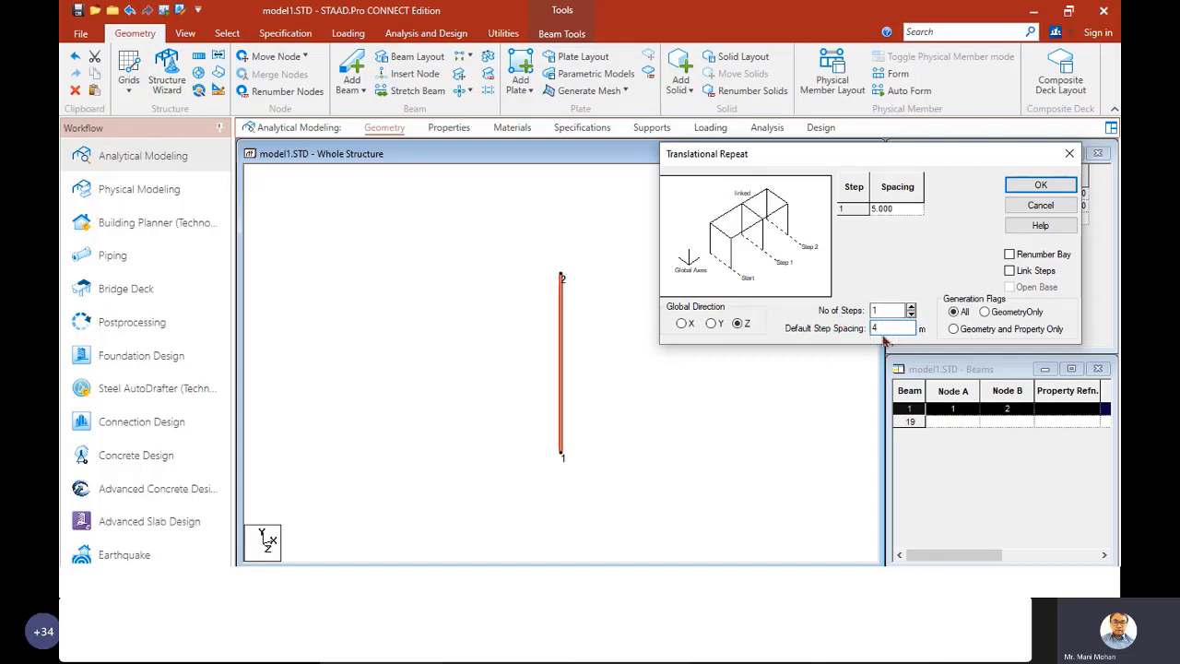
{"action": "left_click", "coordinate": [1010, 271]}
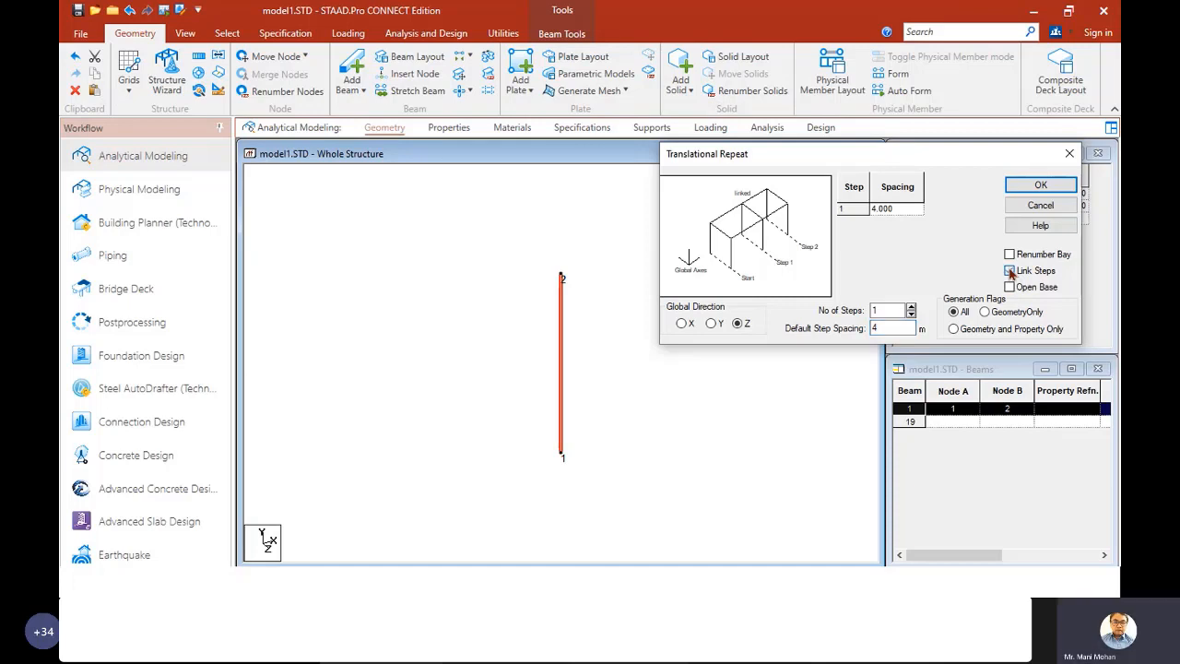
{"action": "left_click", "coordinate": [1035, 189]}
{"action": "left_click", "coordinate": [693, 315]}
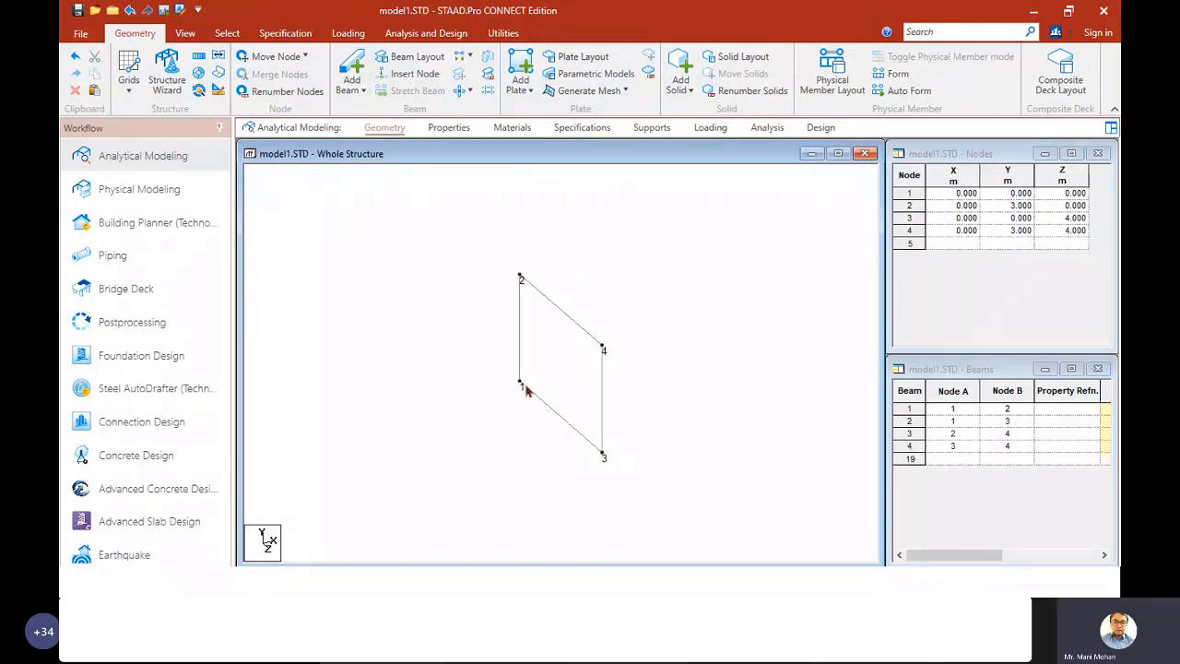
- Delete the ground-level beam joining nodes 1 and 3
{"action": "left_click", "coordinate": [556, 418]}
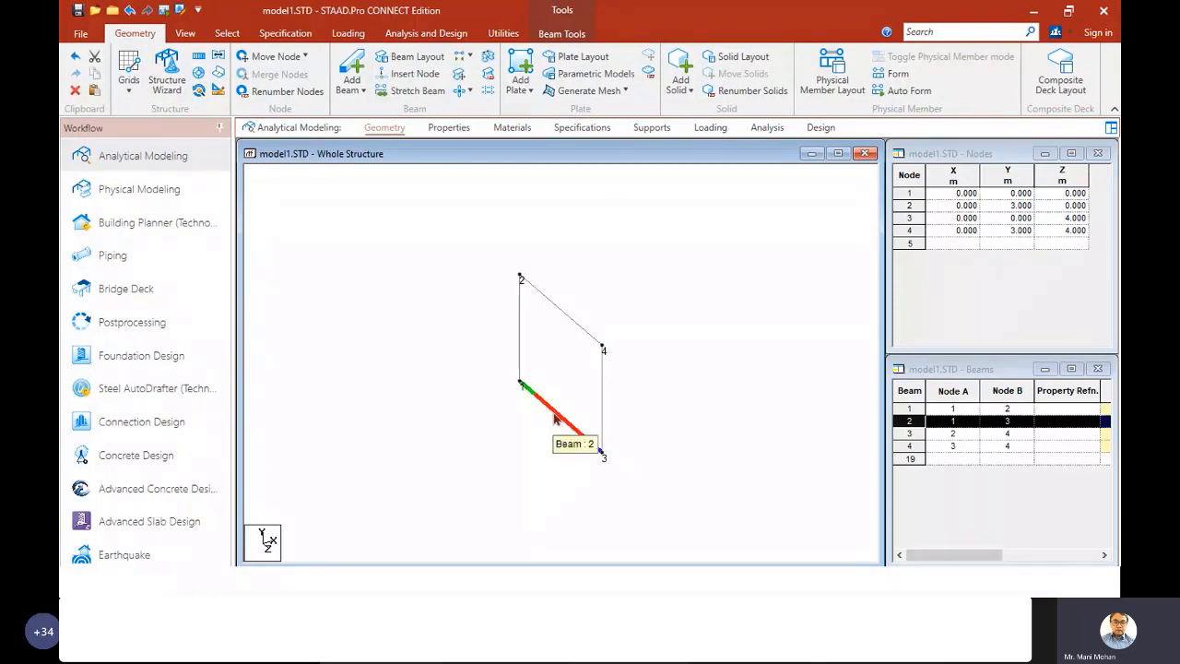
{"action": "key", "text": "Delete"}
{"action": "left_click", "coordinate": [652, 320]}
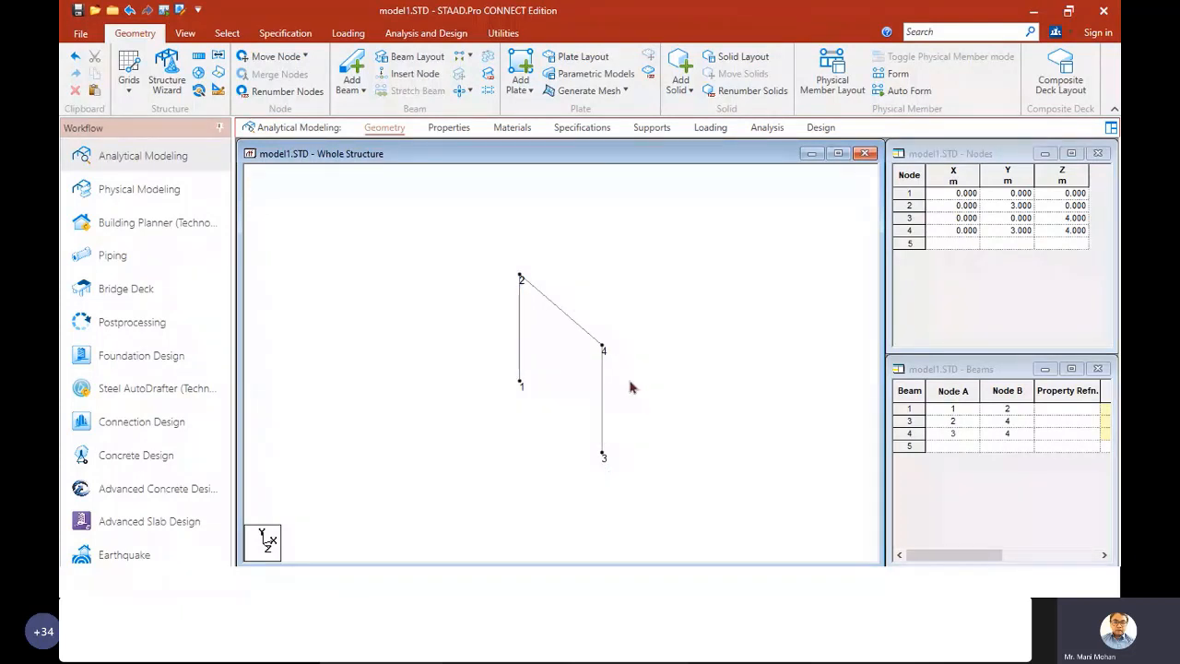
- Select the portal's three members and mark the X direction along the 5.50 m side on the reference slide
{"action": "left_click_drag", "start_coordinate": [706, 234], "coordinate": [463, 524]}
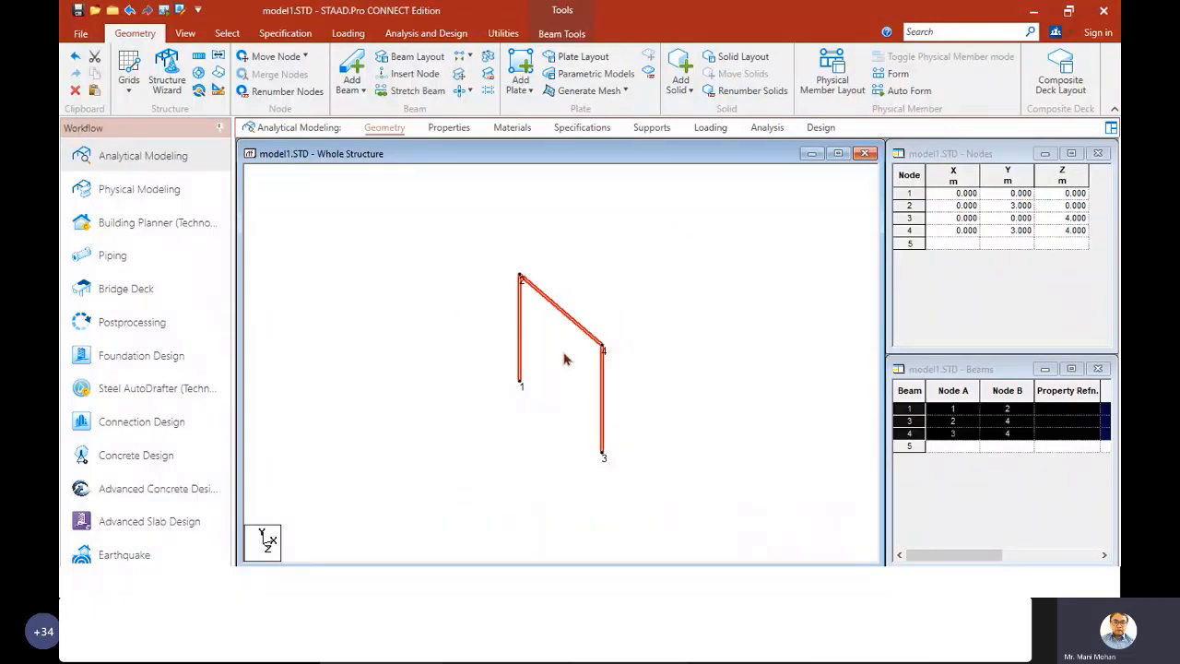
{"action": "key", "text": "alt+Tab"}
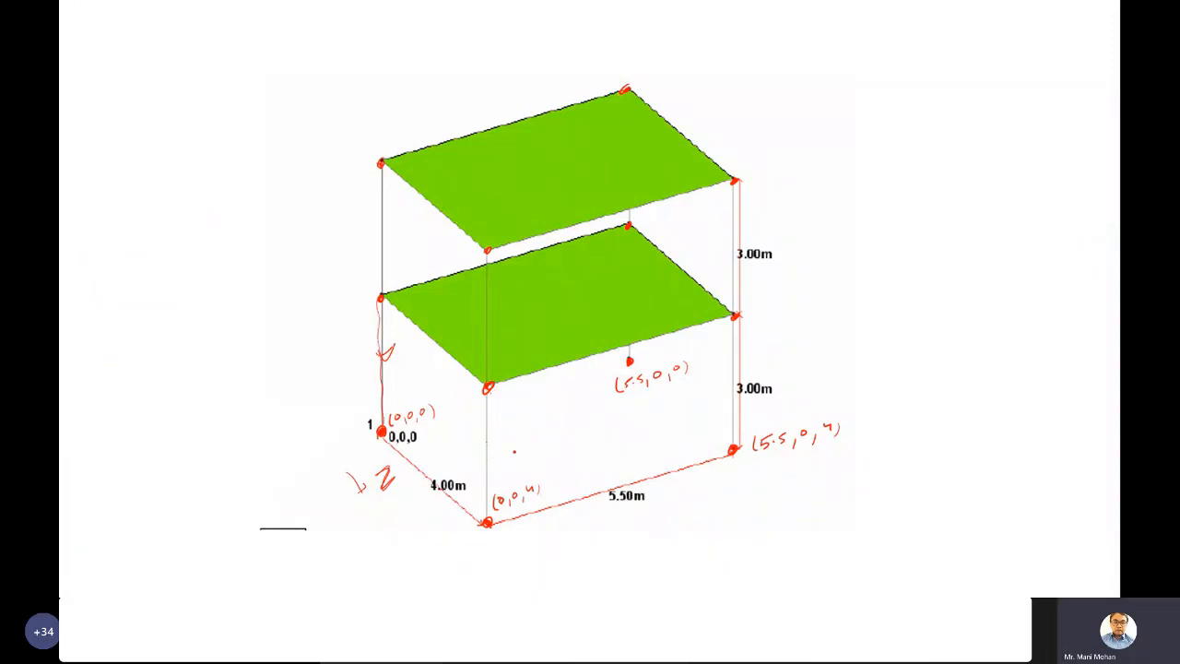
{"action": "left_click_drag", "start_coordinate": [633, 522], "coordinate": [695, 496]}
{"action": "key", "text": "alt+Tab"}
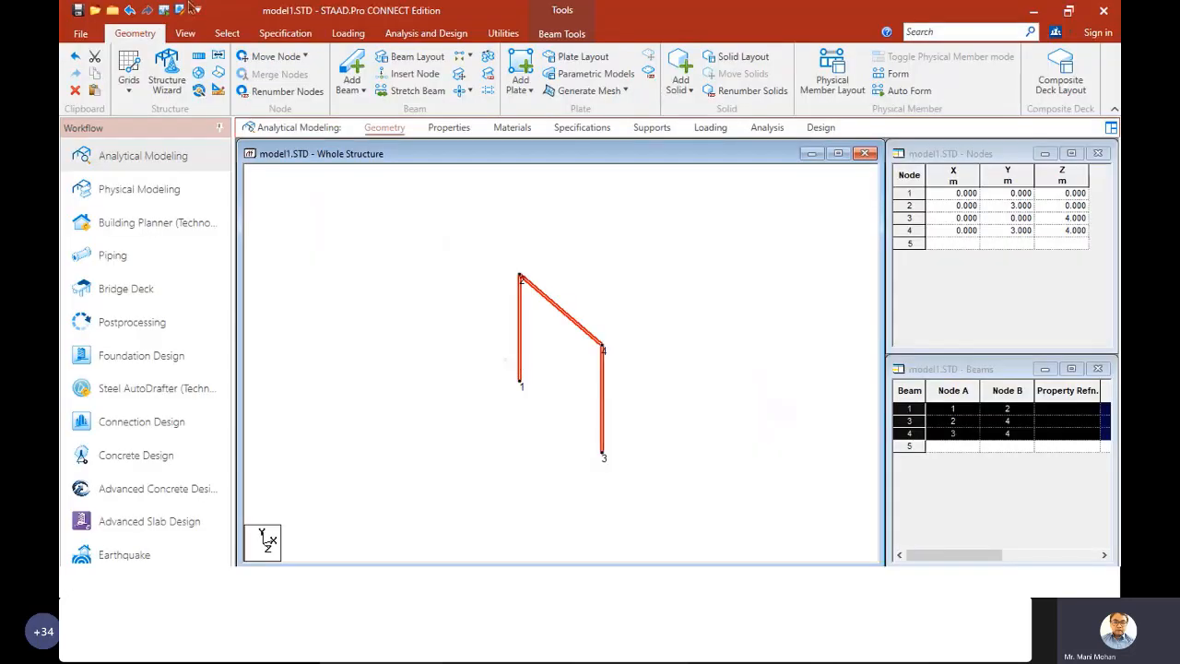
- Repeat the selected portal once in the global X direction at 5.5 m spacing with Link Steps enabled
{"action": "left_click", "coordinate": [198, 58]}
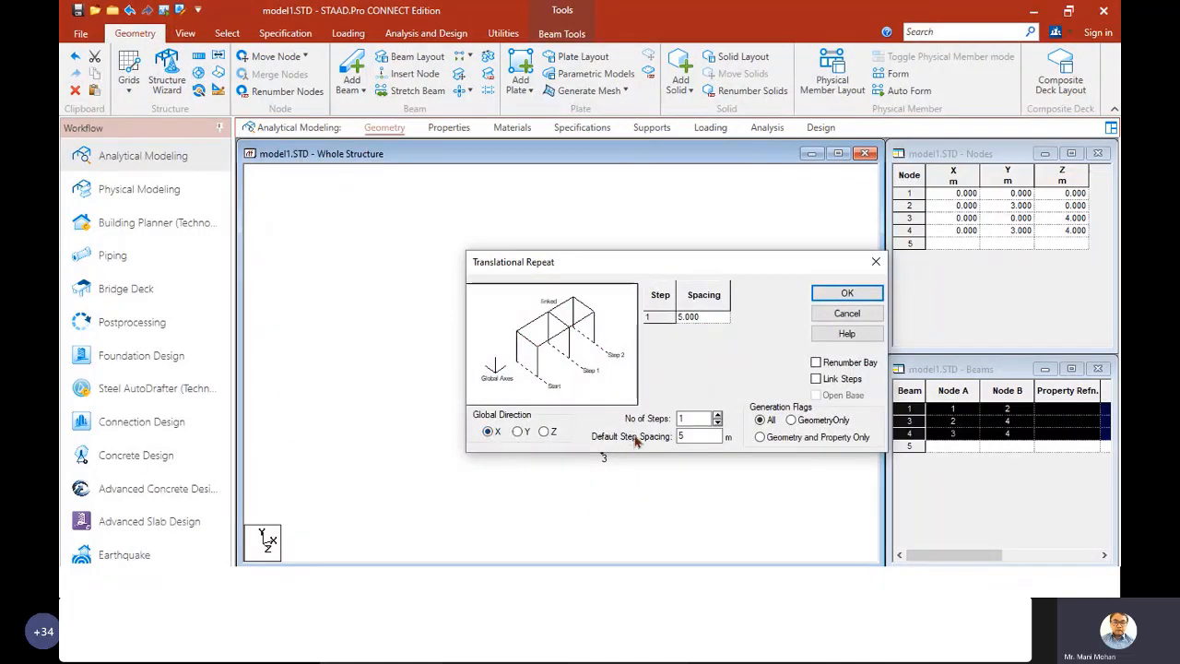
{"action": "key", "text": "alt+Tab"}
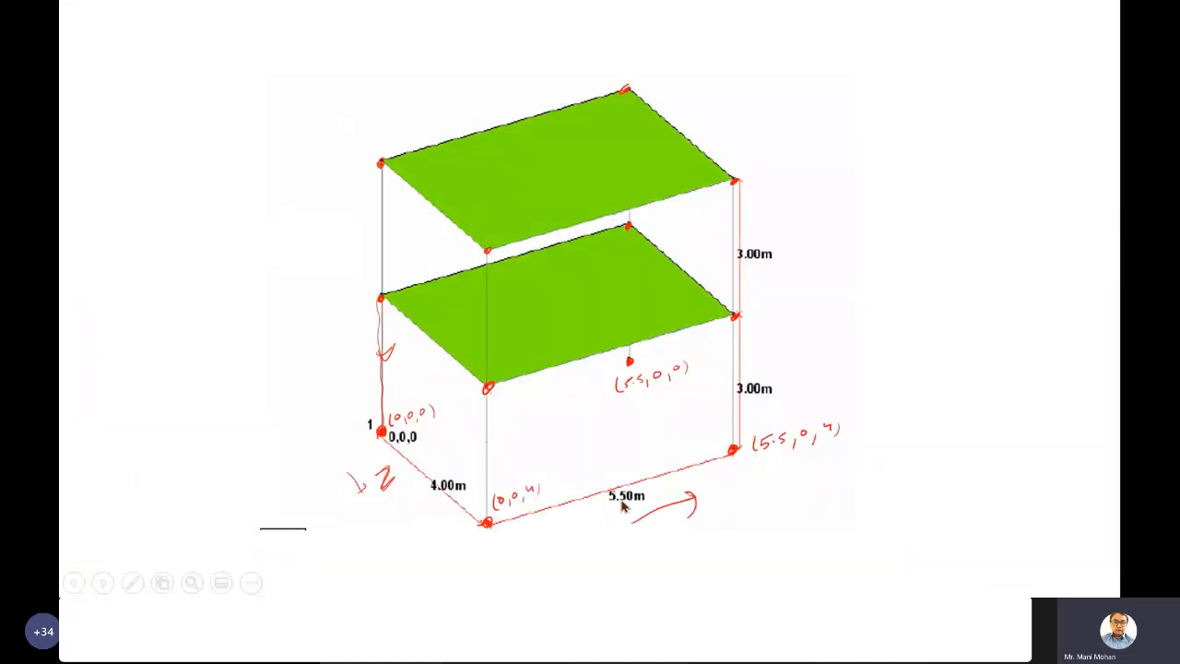
{"action": "key", "text": "alt+Tab"}
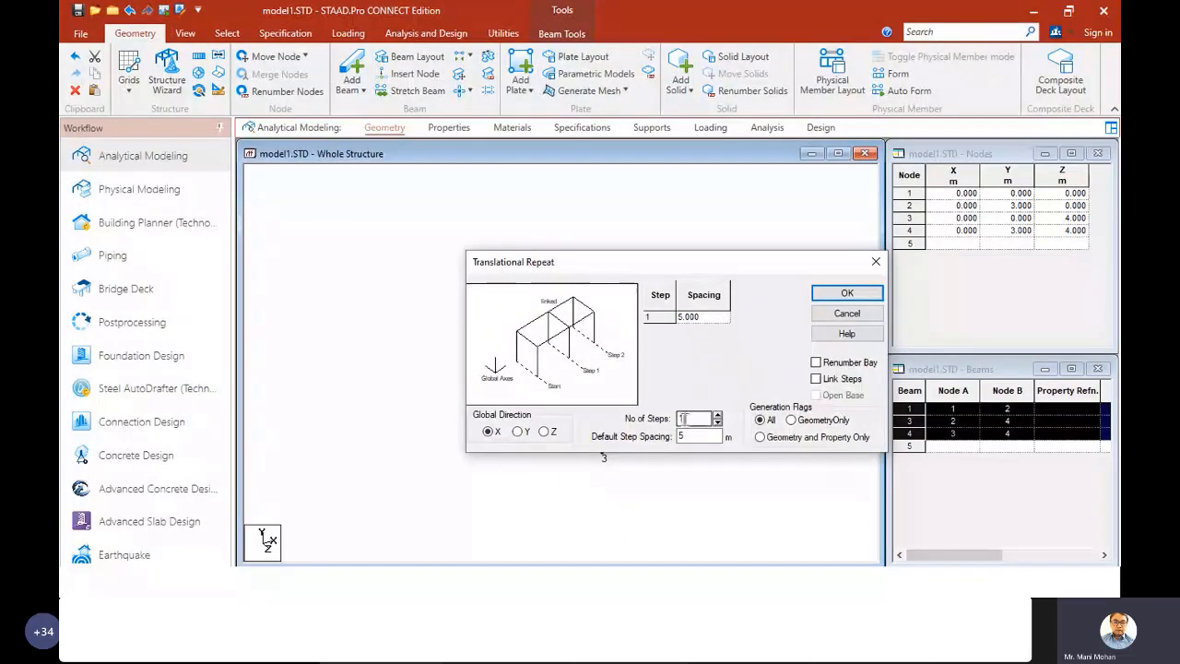
{"action": "left_click", "coordinate": [687, 436]}
{"action": "type", "text": ".5"}
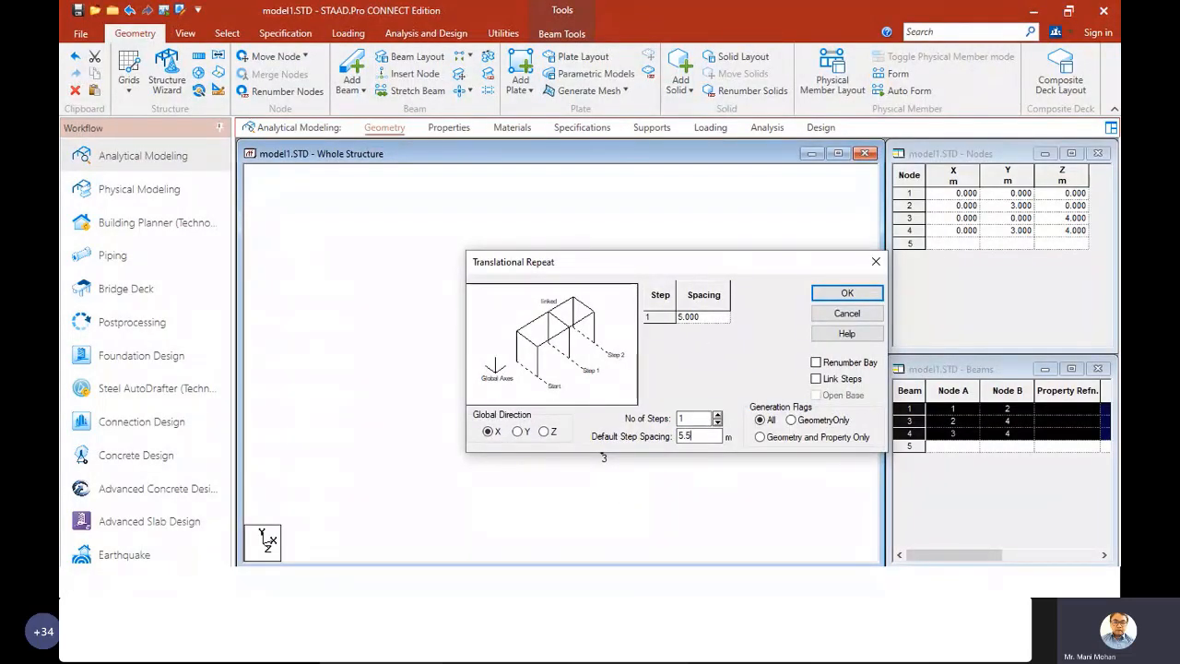
{"action": "left_click", "coordinate": [817, 379]}
{"action": "left_click", "coordinate": [846, 295]}
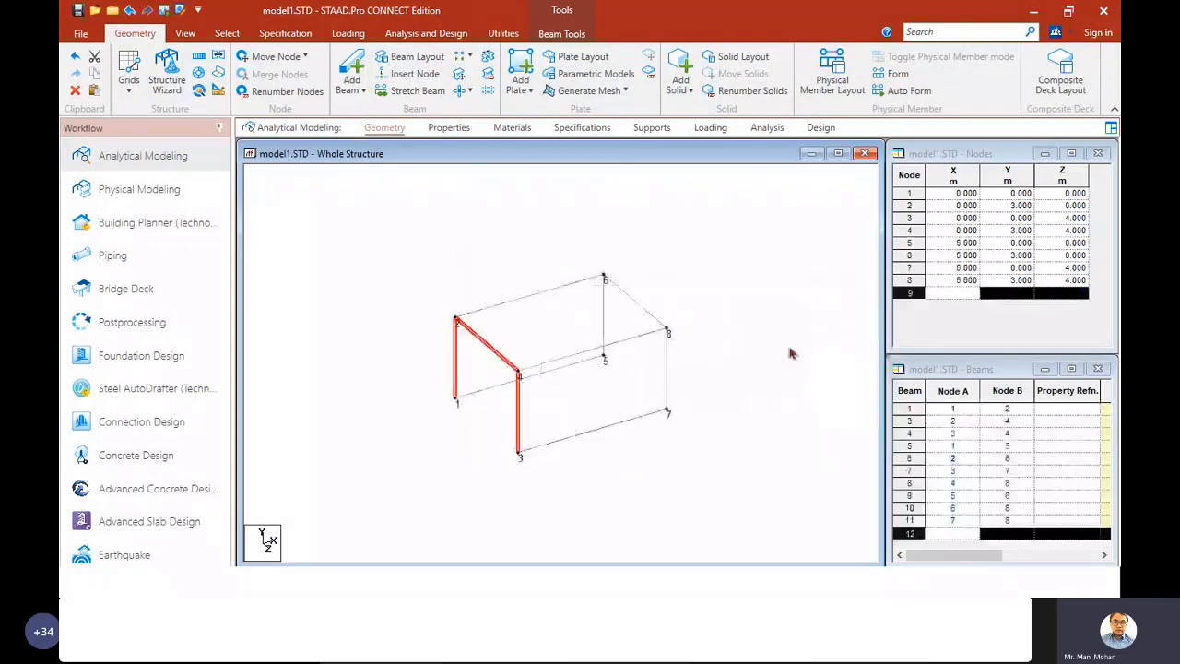
{"action": "left_click", "coordinate": [857, 427]}
- Delete the two ground-level beams joining nodes 3–7 and 1–5
{"action": "left_click", "coordinate": [606, 435]}
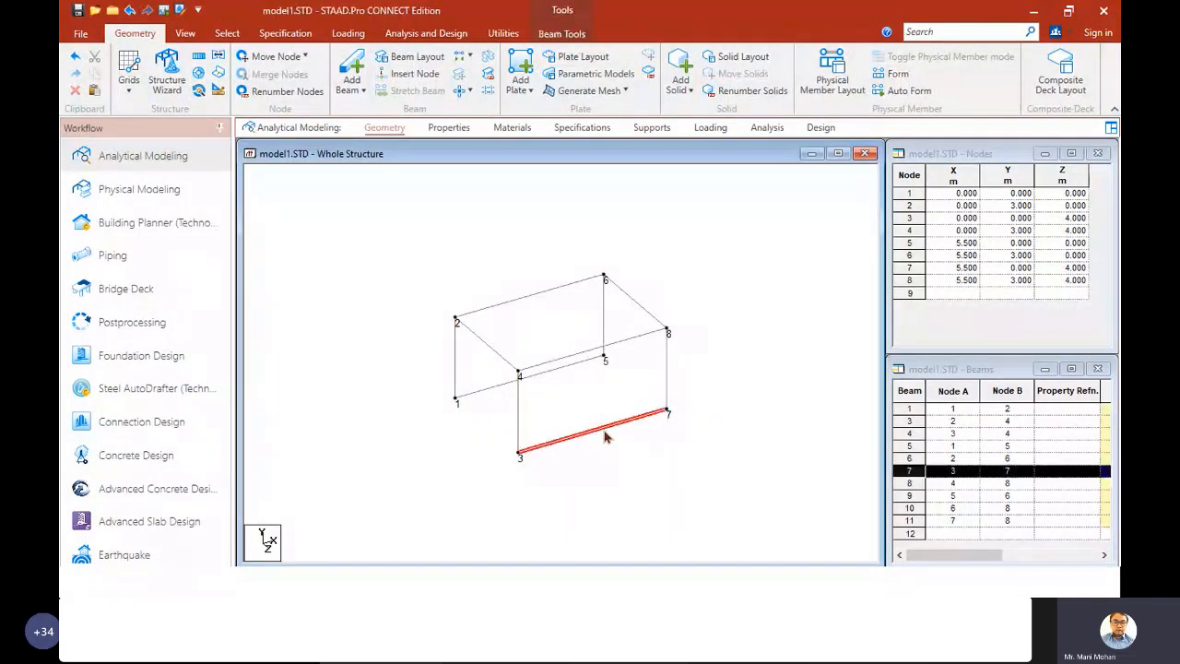
{"action": "left_click", "coordinate": [492, 391], "text": "ctrl"}
{"action": "key", "text": "Delete"}
{"action": "left_click", "coordinate": [649, 326]}
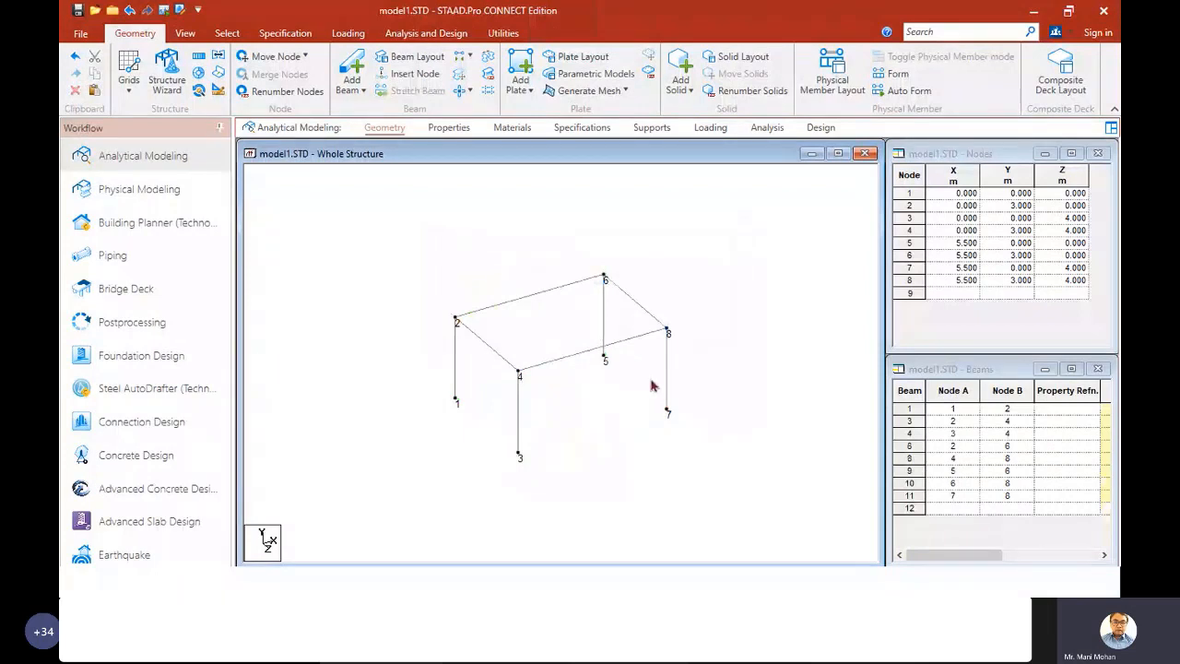
- Select the whole single-storey frame and repeat it once in the global Y direction at 3 m spacing, without linking steps
{"action": "left_click_drag", "start_coordinate": [716, 245], "coordinate": [365, 549]}
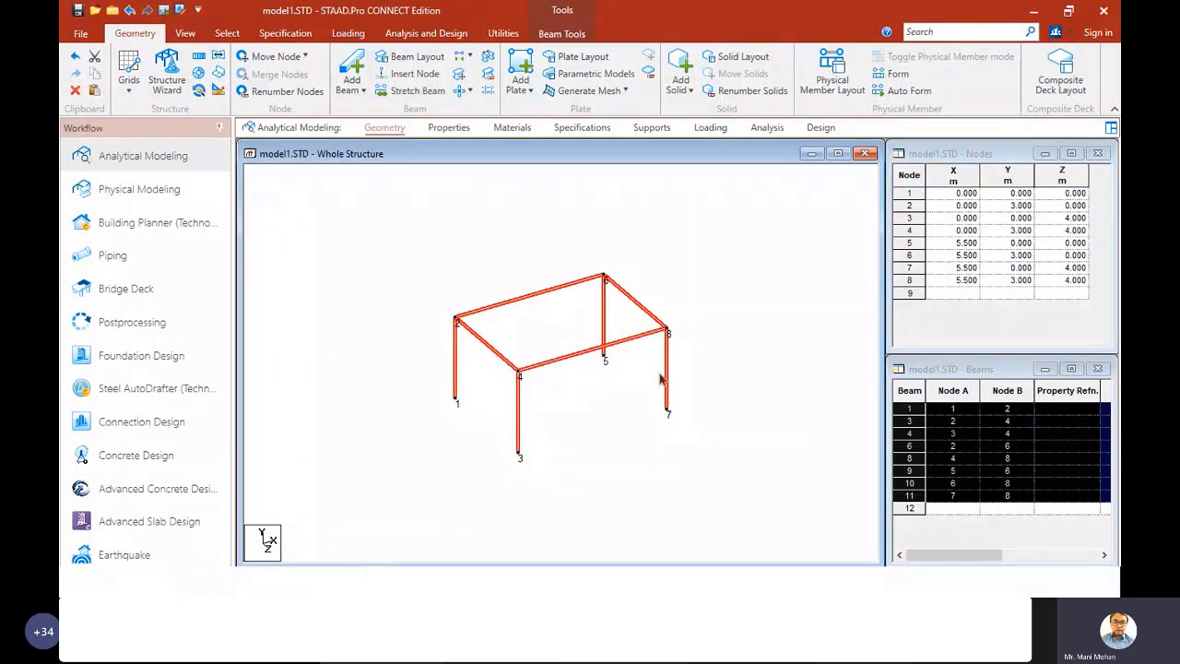
{"action": "key", "text": "alt+Tab"}
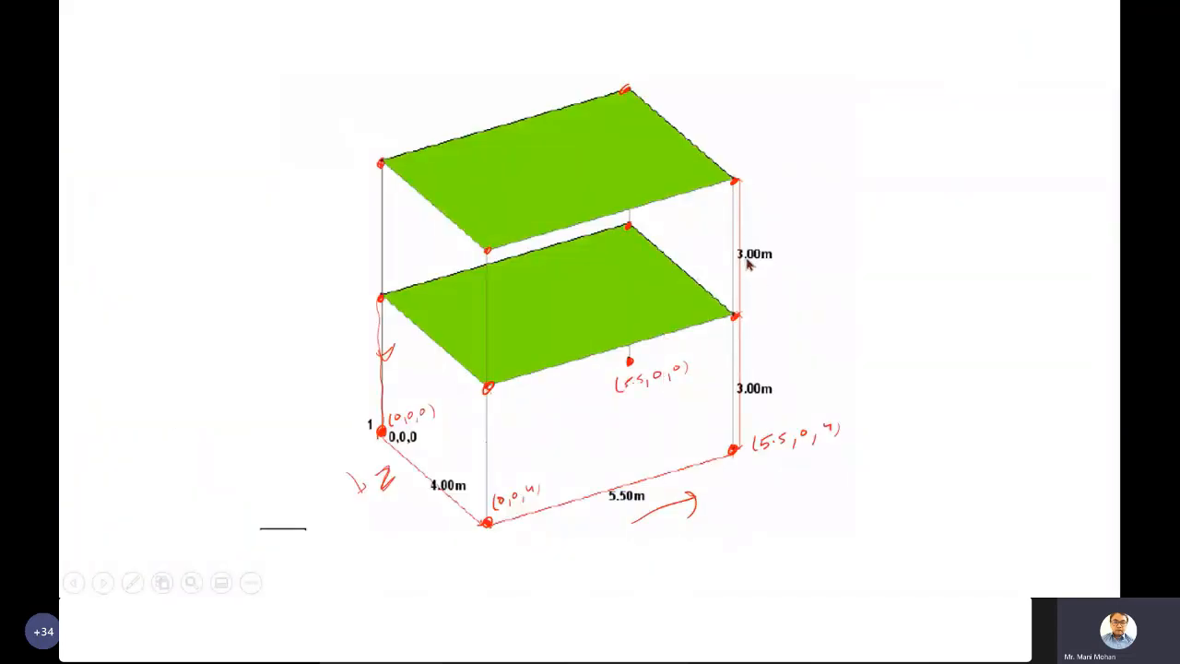
{"action": "key", "text": "alt+Tab"}
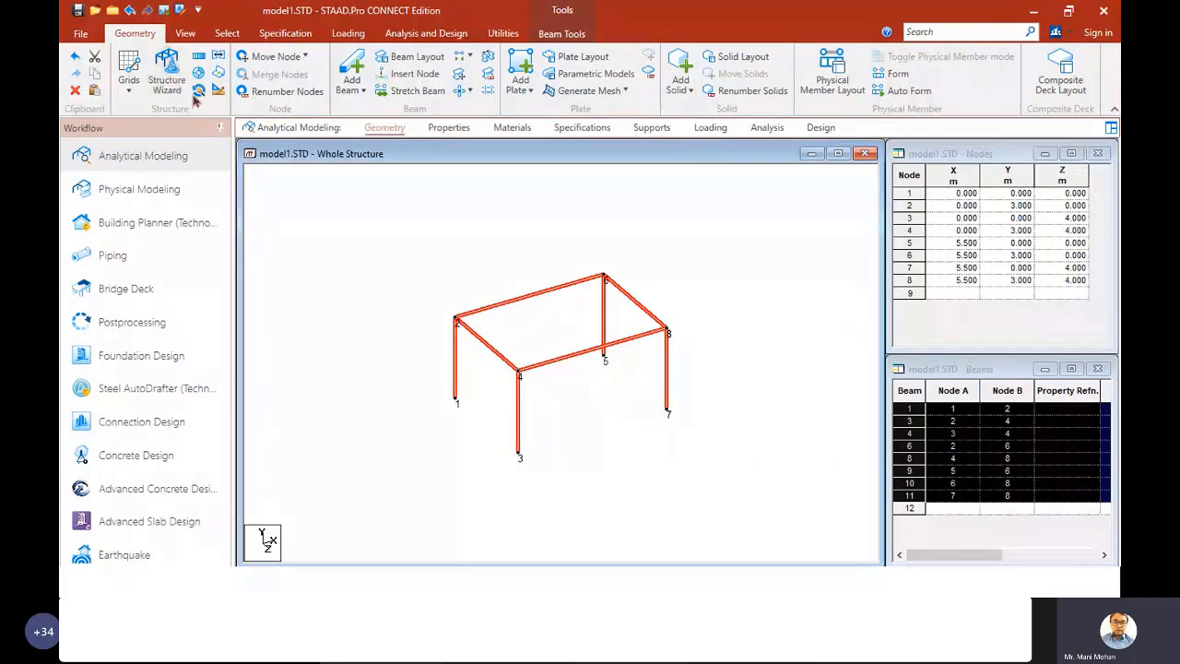
{"action": "left_click", "coordinate": [200, 58]}
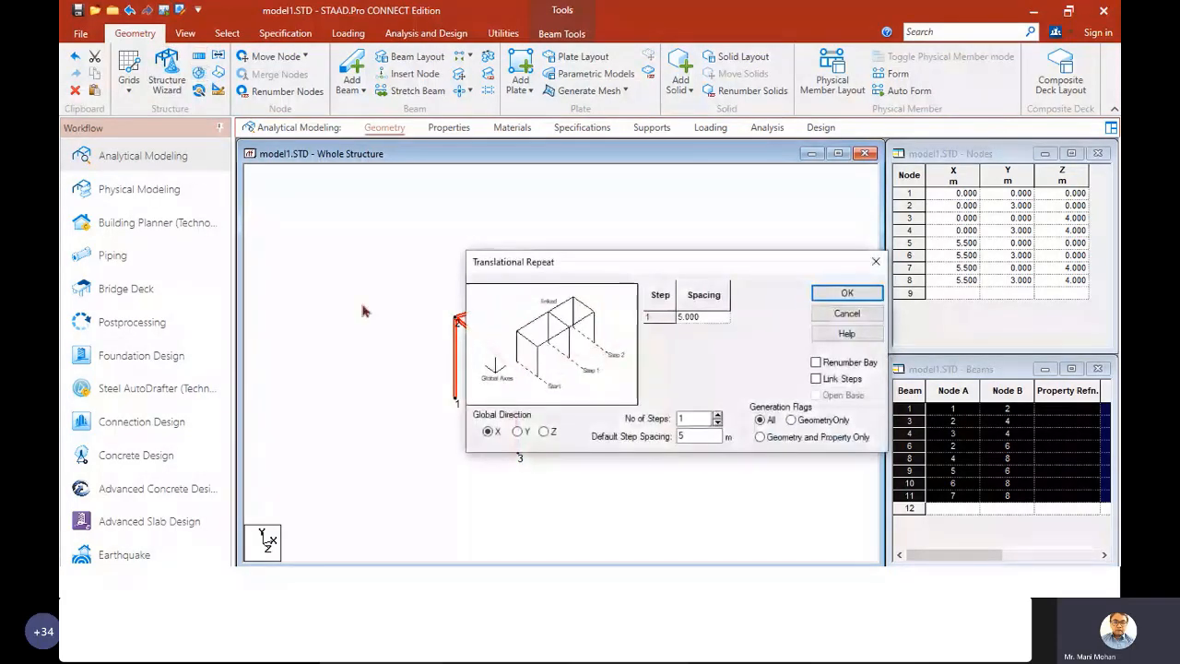
{"action": "left_click", "coordinate": [518, 431]}
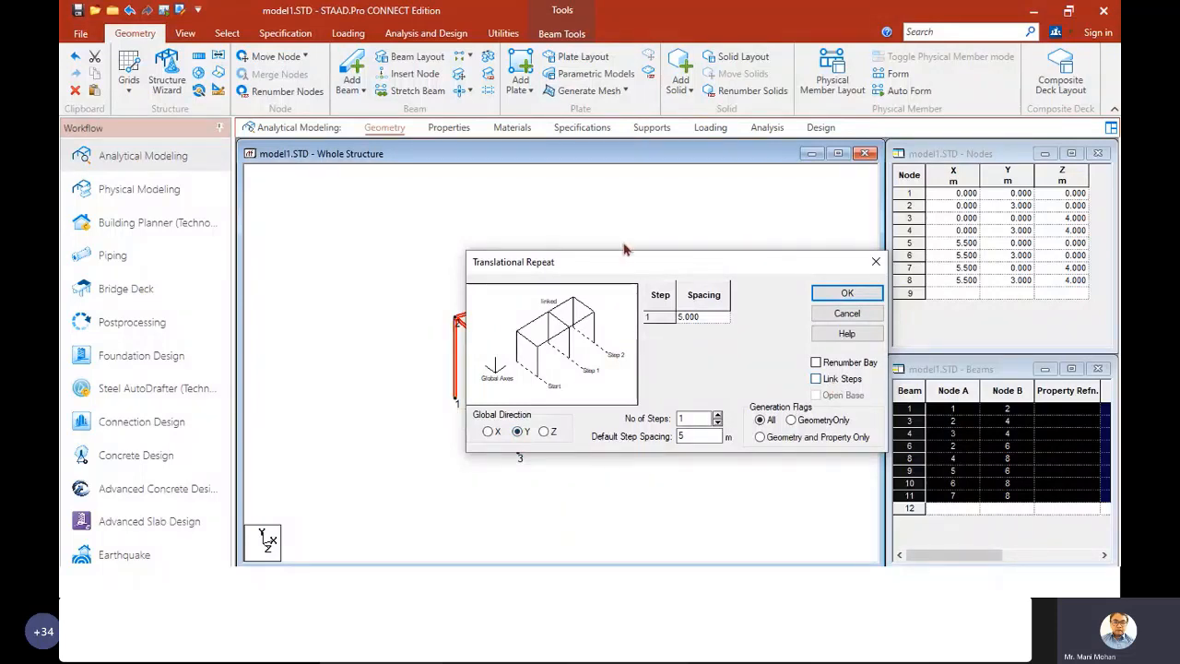
{"action": "left_click_drag", "start_coordinate": [625, 260], "coordinate": [765, 193]}
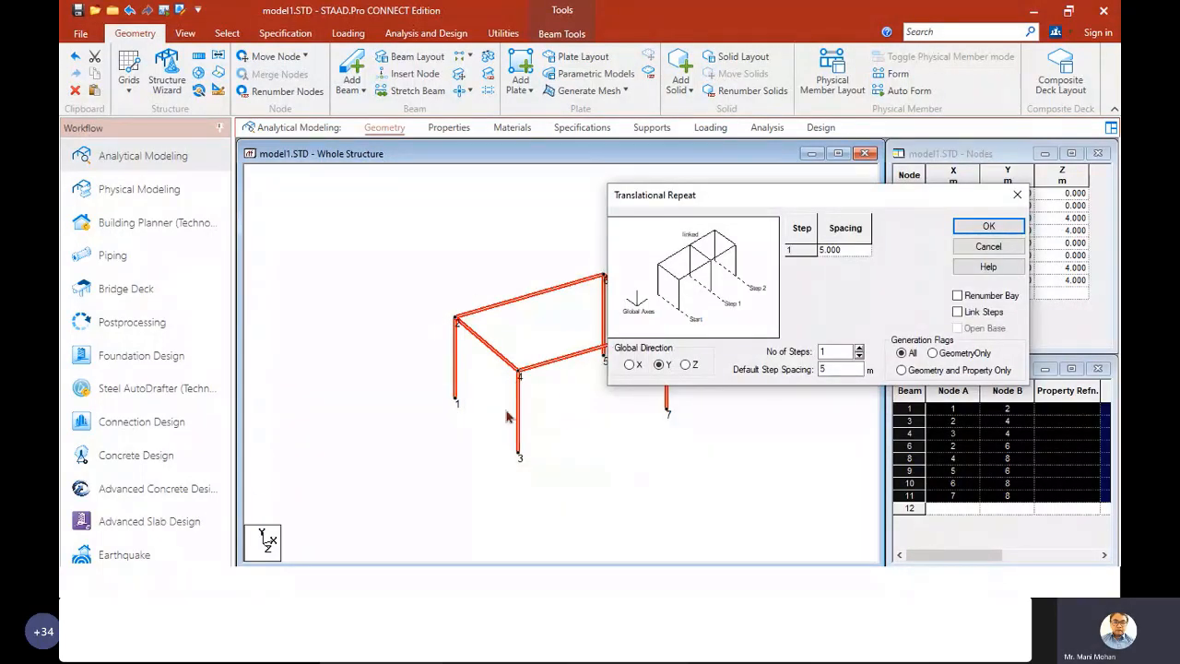
{"action": "double_click", "coordinate": [826, 369]}
{"action": "left_click", "coordinate": [990, 229]}
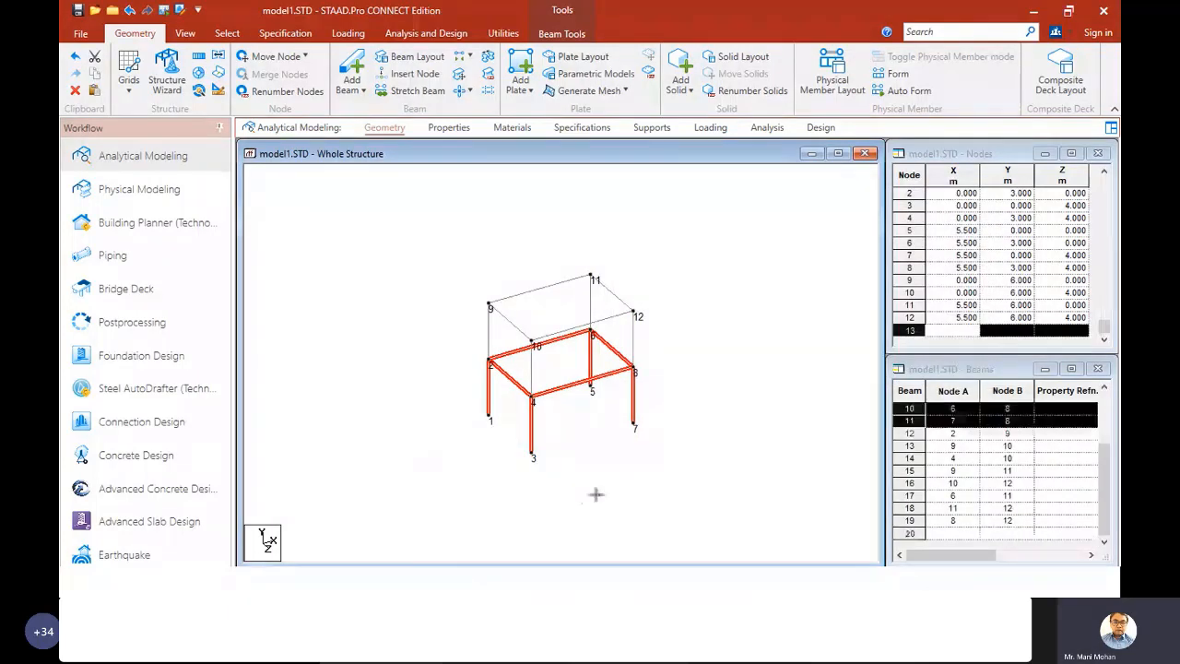
{"action": "left_click", "coordinate": [599, 480]}
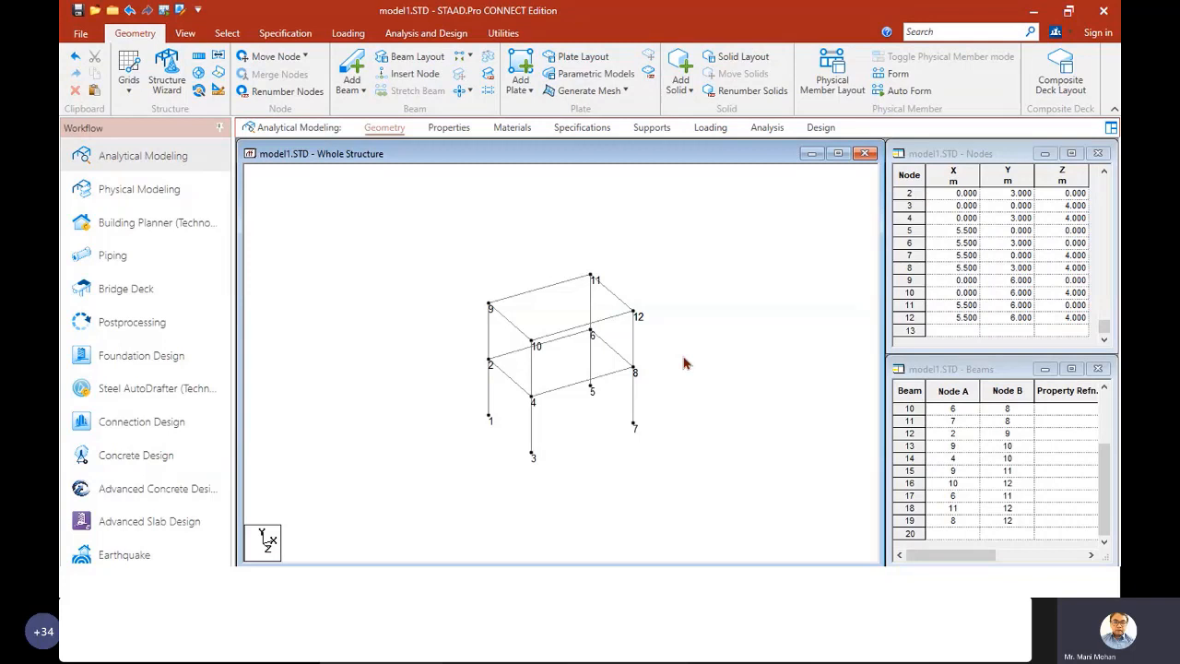
- Switch to the slideshow and advance to the next slide with the larger frame exercise
{"action": "key", "text": "alt+Tab"}
{"action": "key", "text": "Right"}
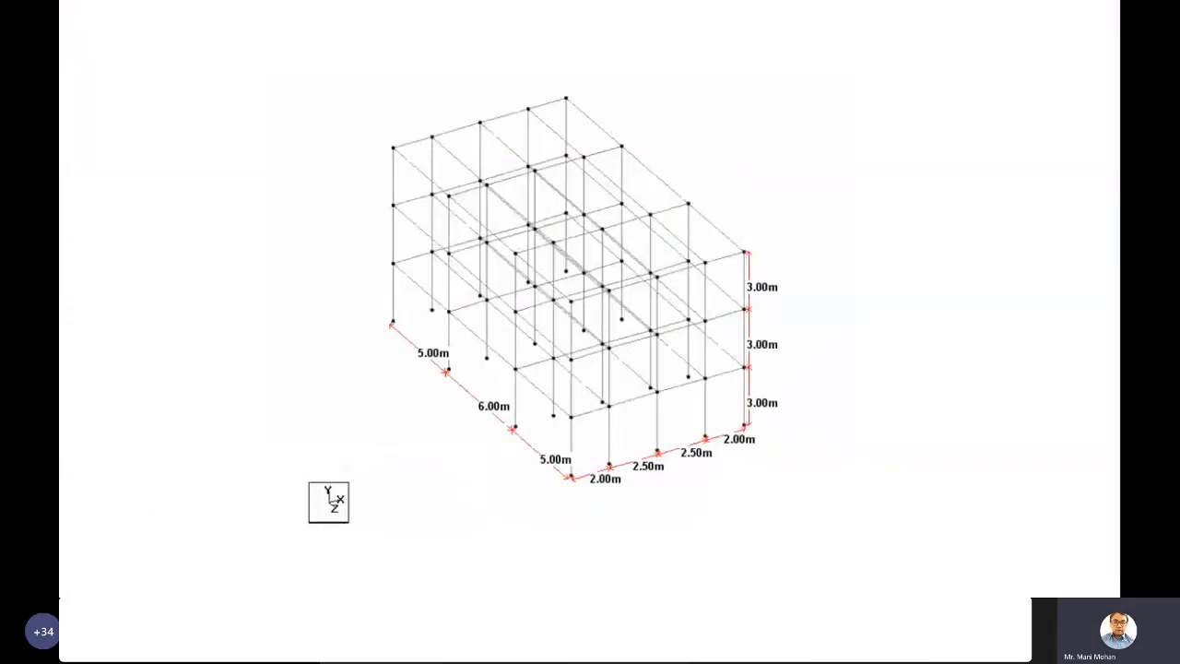